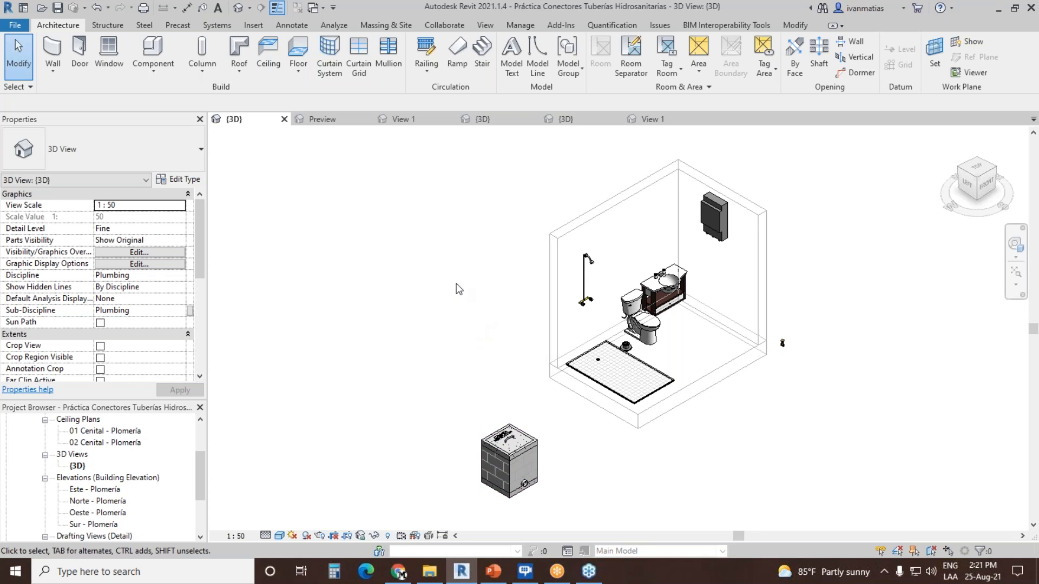
Step: Place a pipe connector on the front flange face of the valve family in its Preview 3D view
click(333, 119)
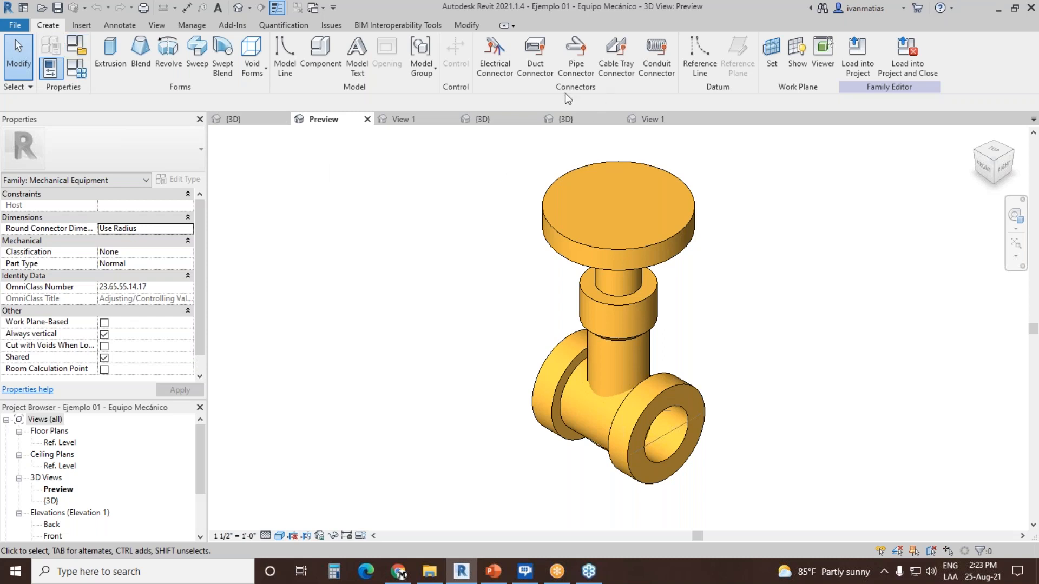
click(578, 58)
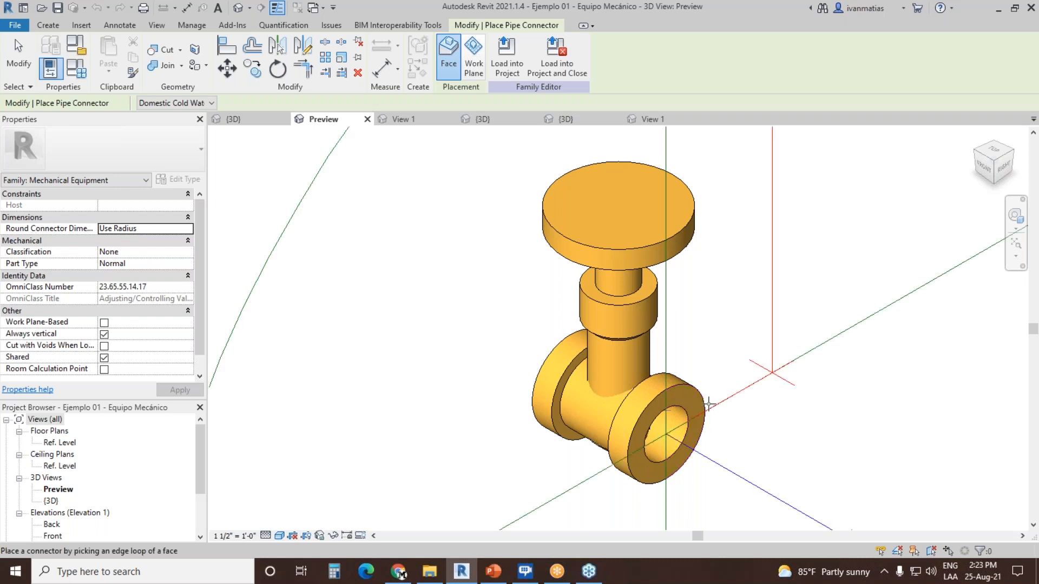
click(687, 413)
scroll(687, 412, down, 3)
scroll(758, 398, down, 4)
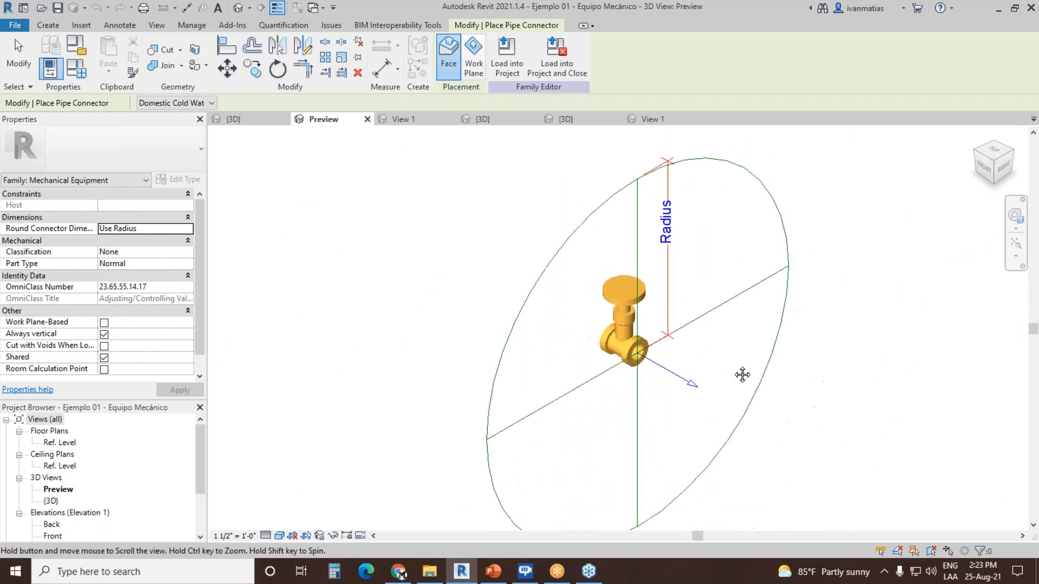
click(19, 54)
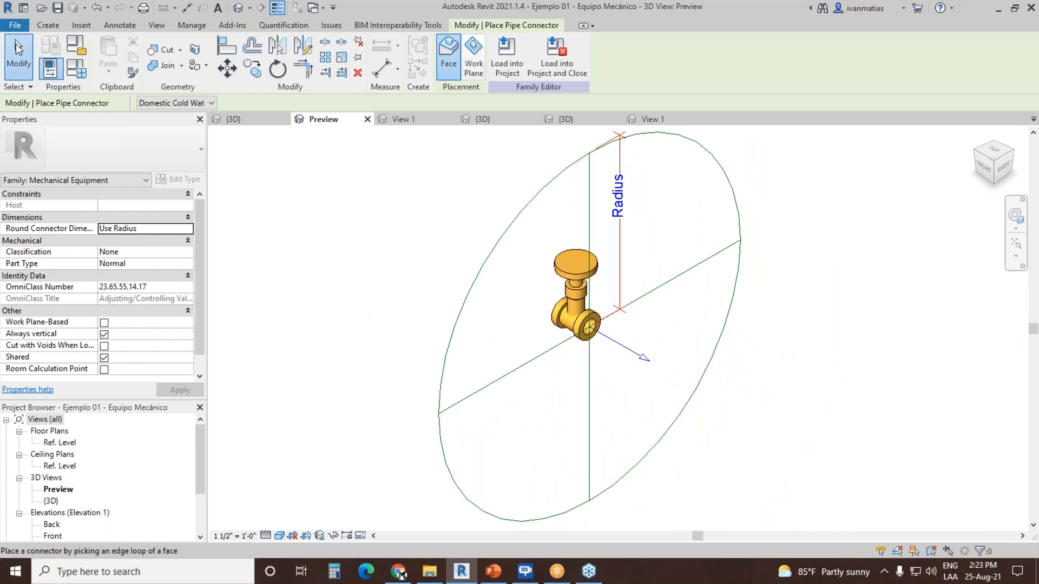
middle_drag(377, 294, 445, 308)
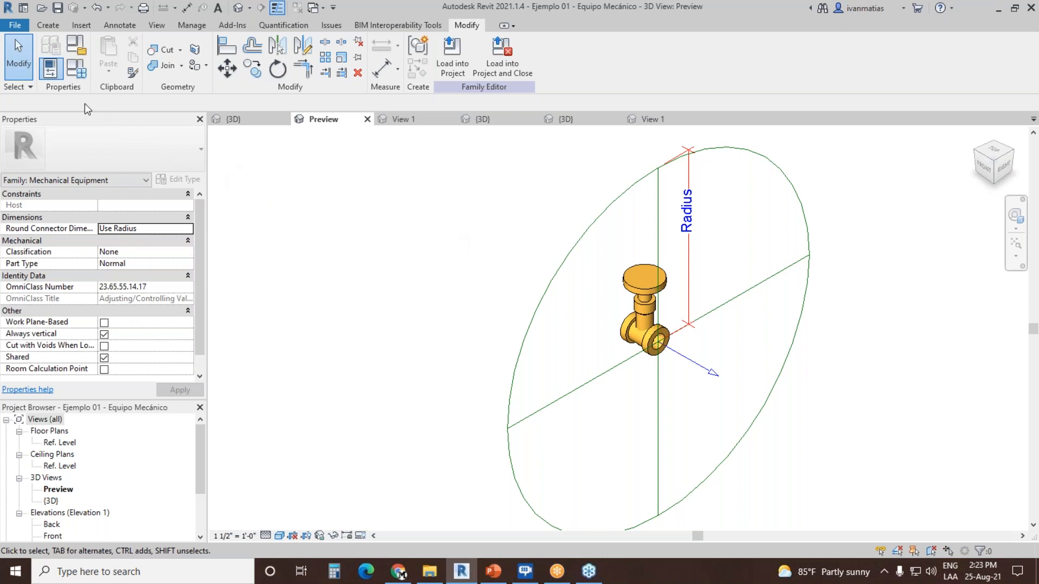
Step: Review the family's category and parameters, keeping Mechanical Equipment as the category and Normal as the part type
click(76, 45)
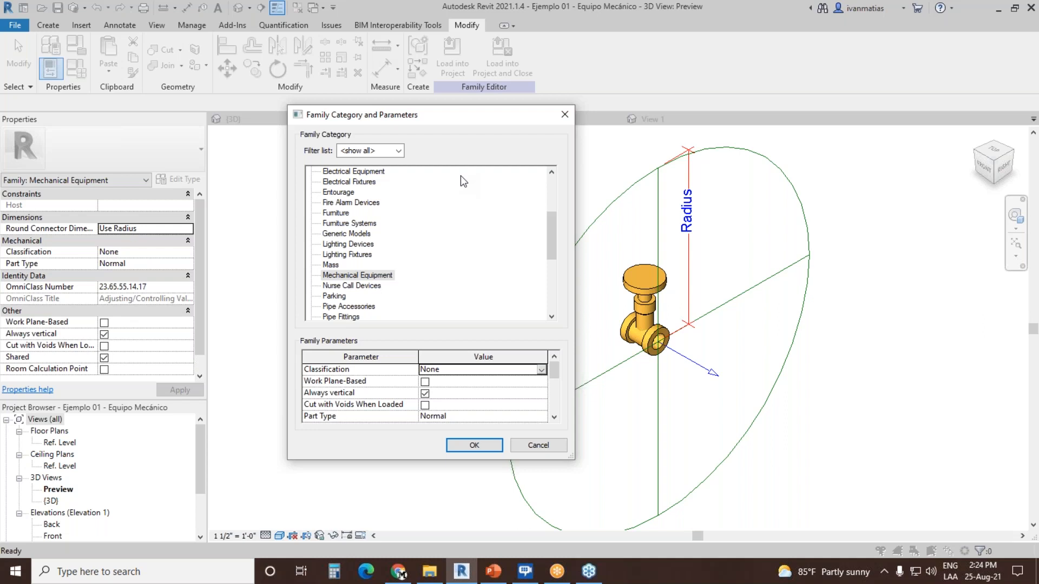
drag(438, 119, 474, 62)
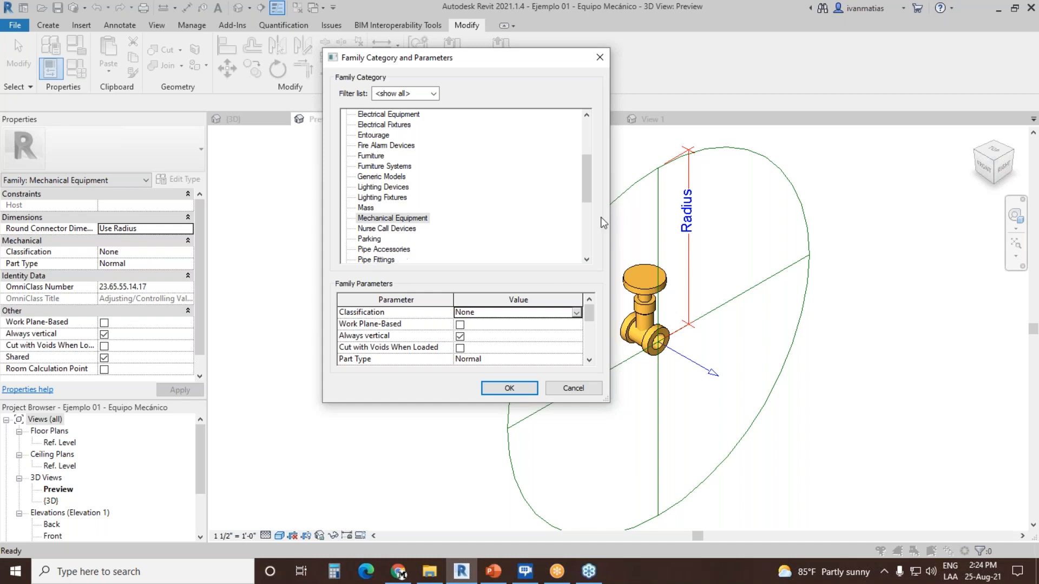
drag(584, 174, 583, 184)
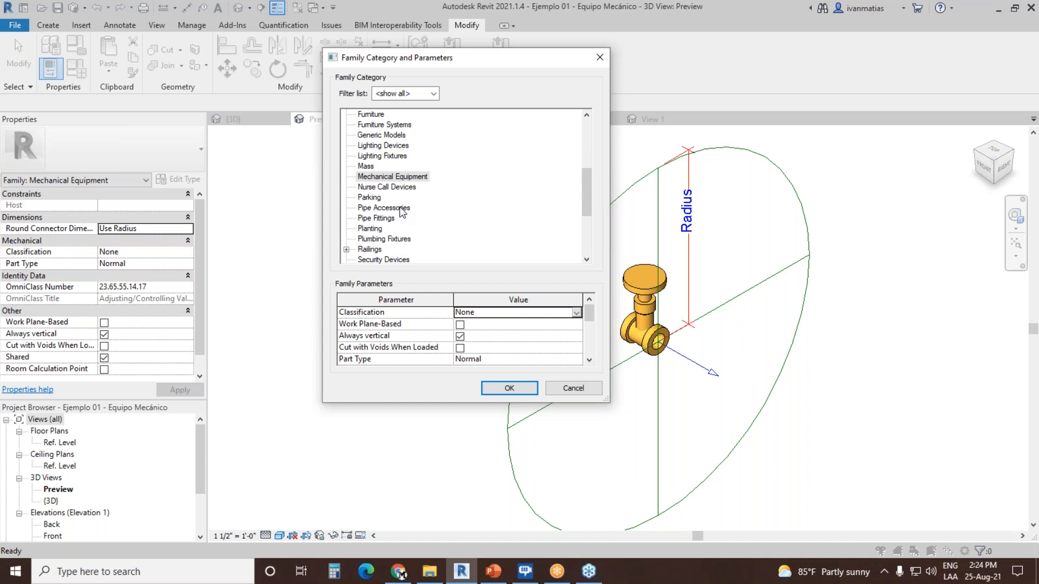
click(392, 177)
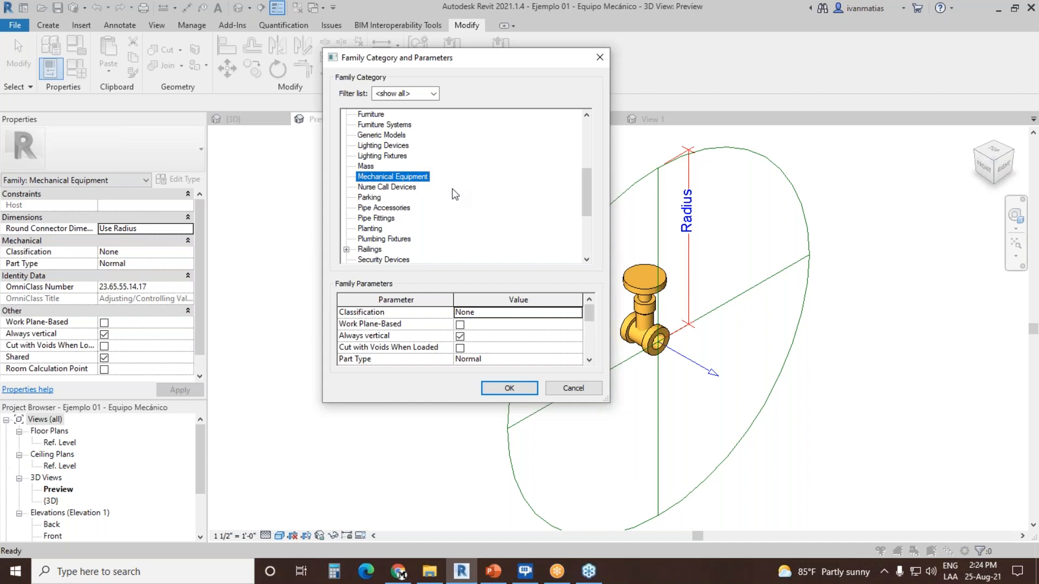
drag(591, 312, 527, 370)
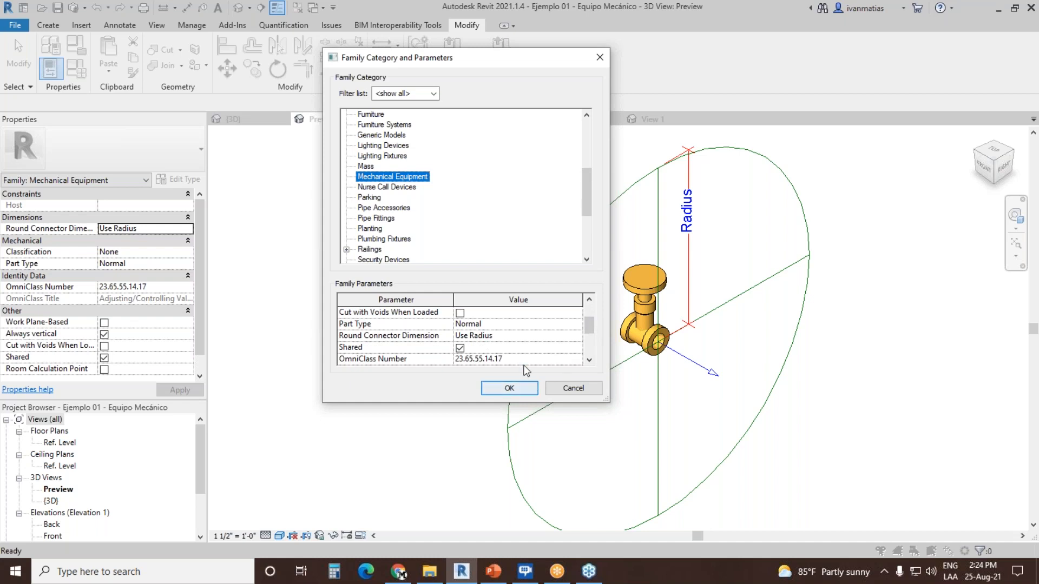
click(578, 324)
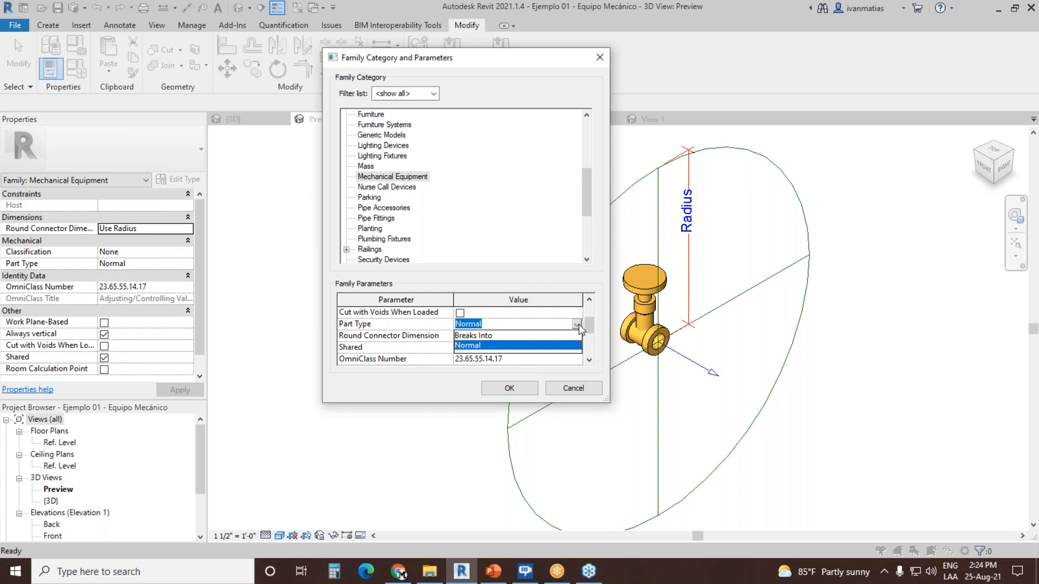
click(478, 347)
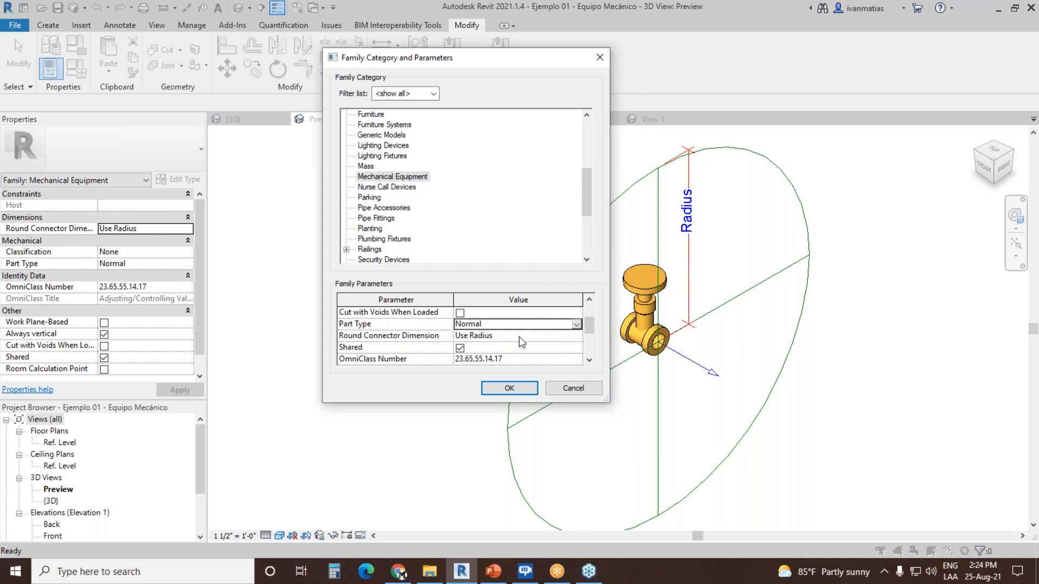
click(518, 387)
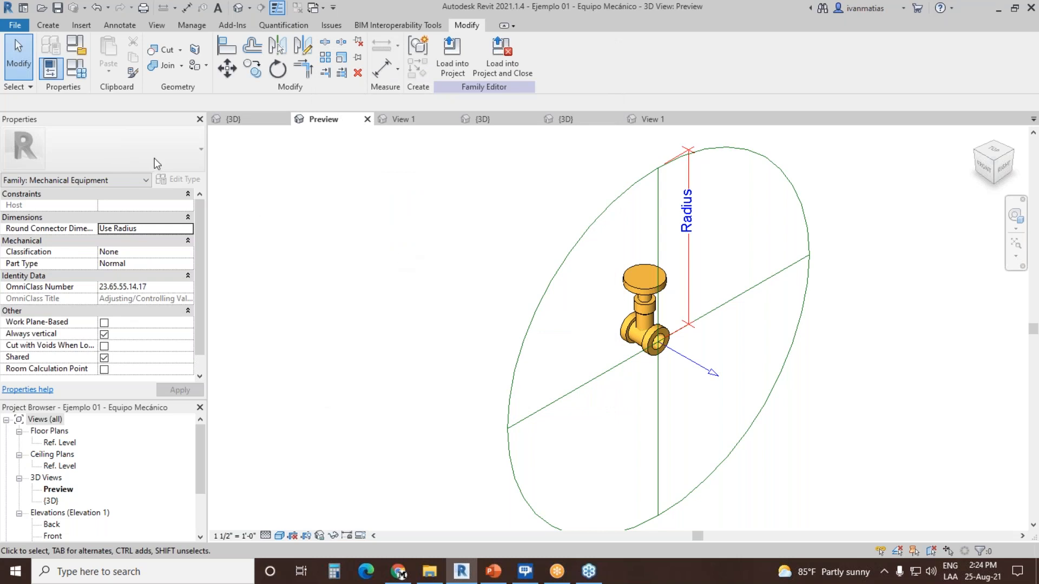
Step: Examine the family type parameters and inspect the properties of the Connection Radius parameter without changing them
click(77, 68)
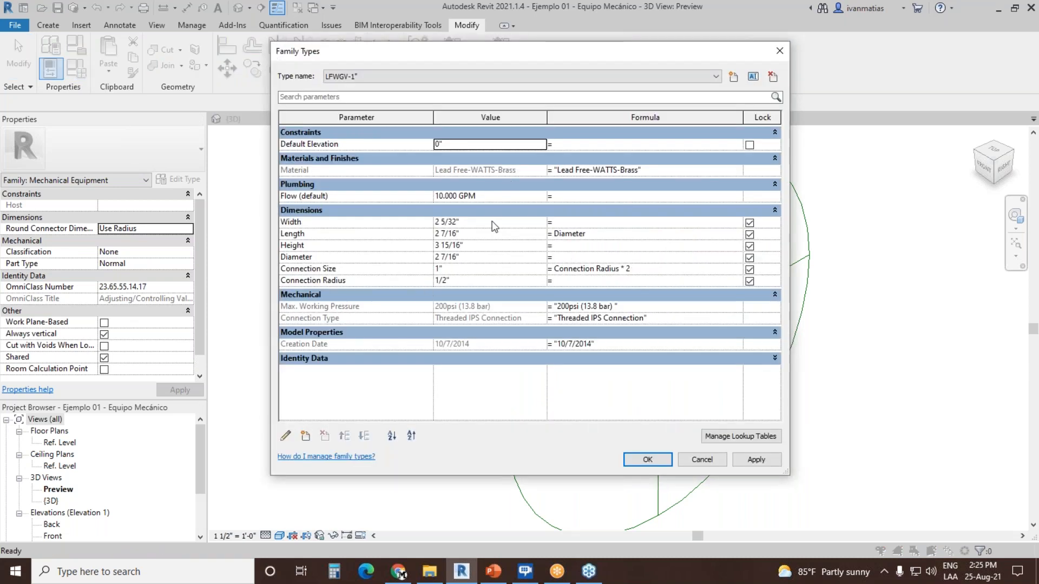
drag(789, 261, 741, 261)
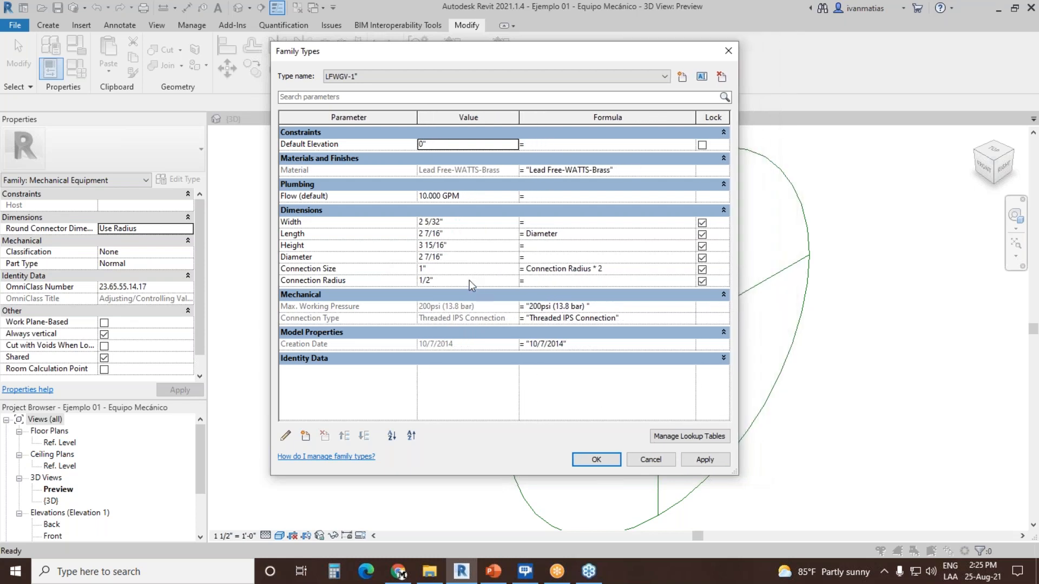
drag(531, 55, 552, 45)
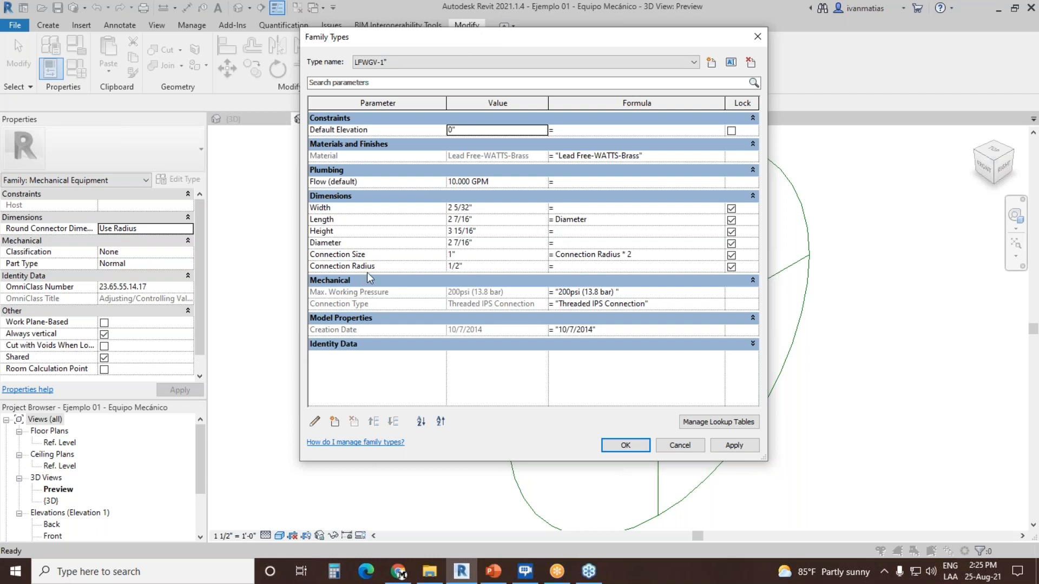
click(340, 266)
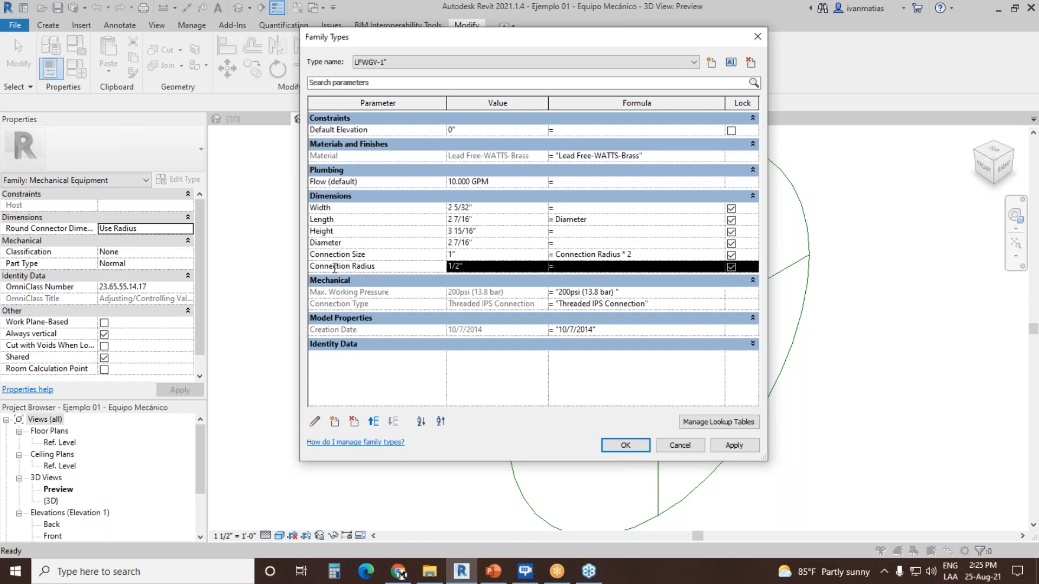
click(315, 422)
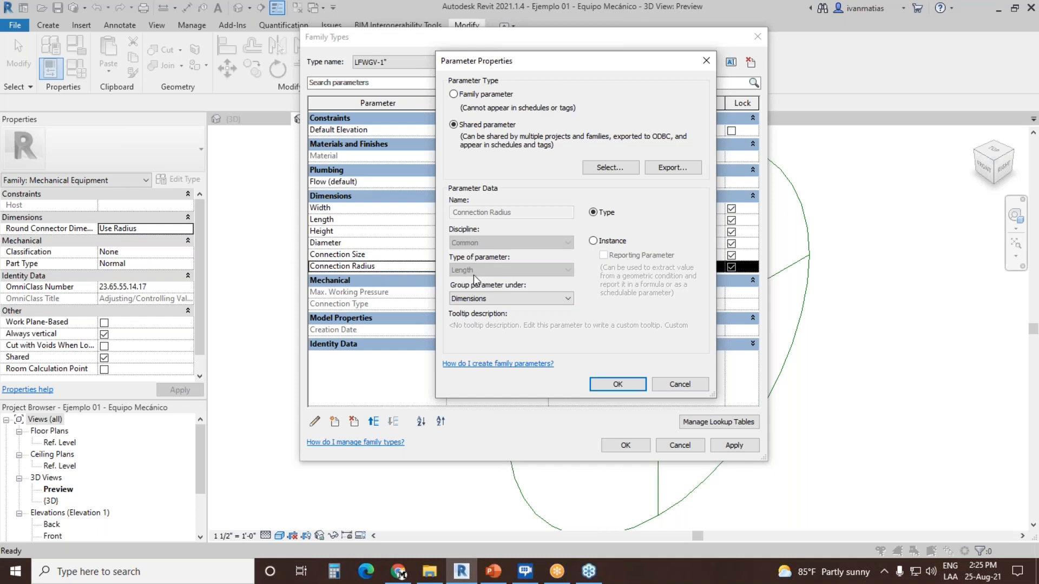
click(684, 386)
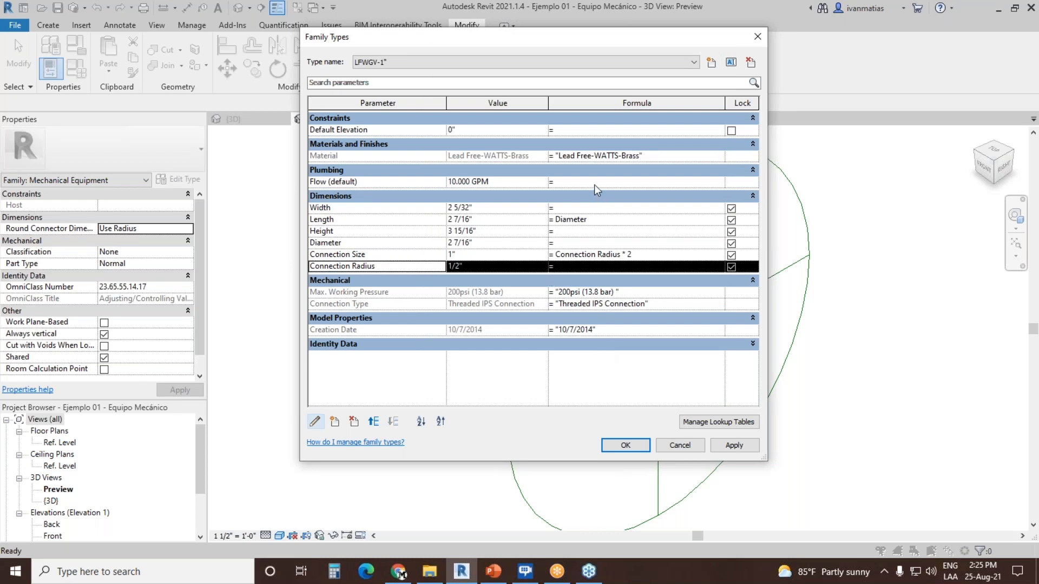
Step: Create a family type parameter named "Conección Radio" with Piping discipline and Pipe Size as its parameter type
drag(533, 42, 454, 36)
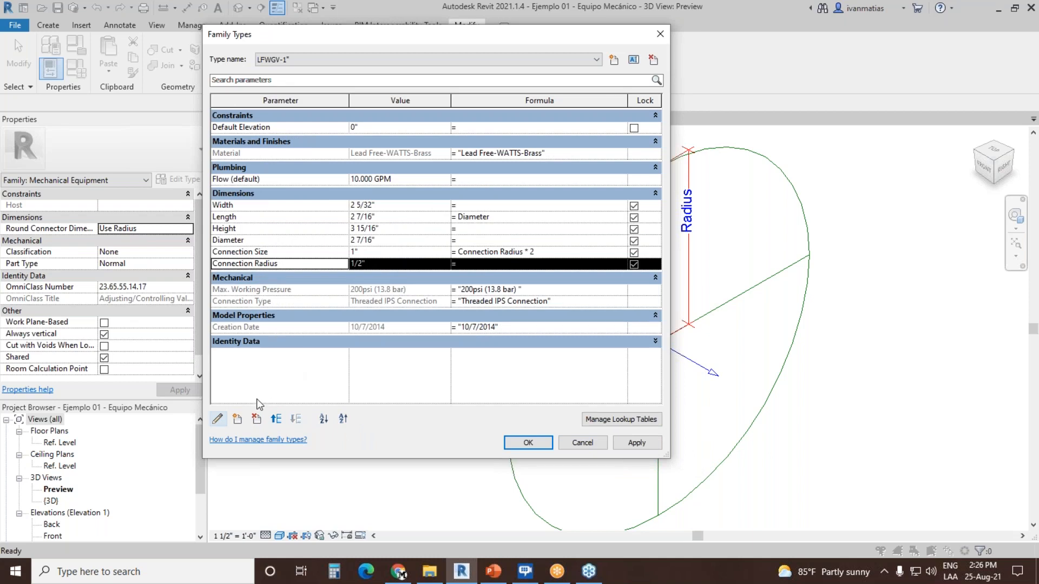
click(237, 420)
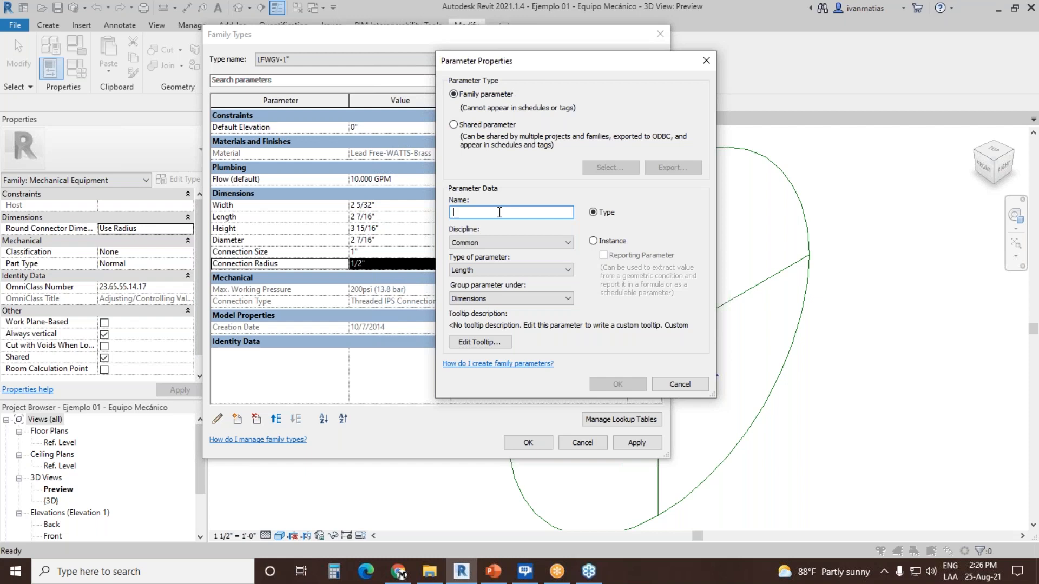
text(Con)
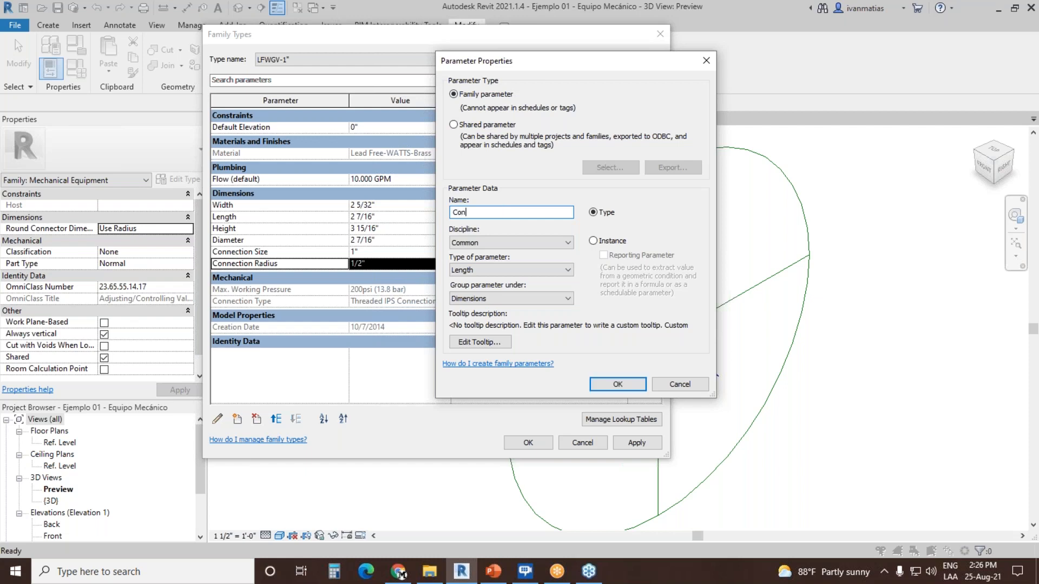
text(ección Radio)
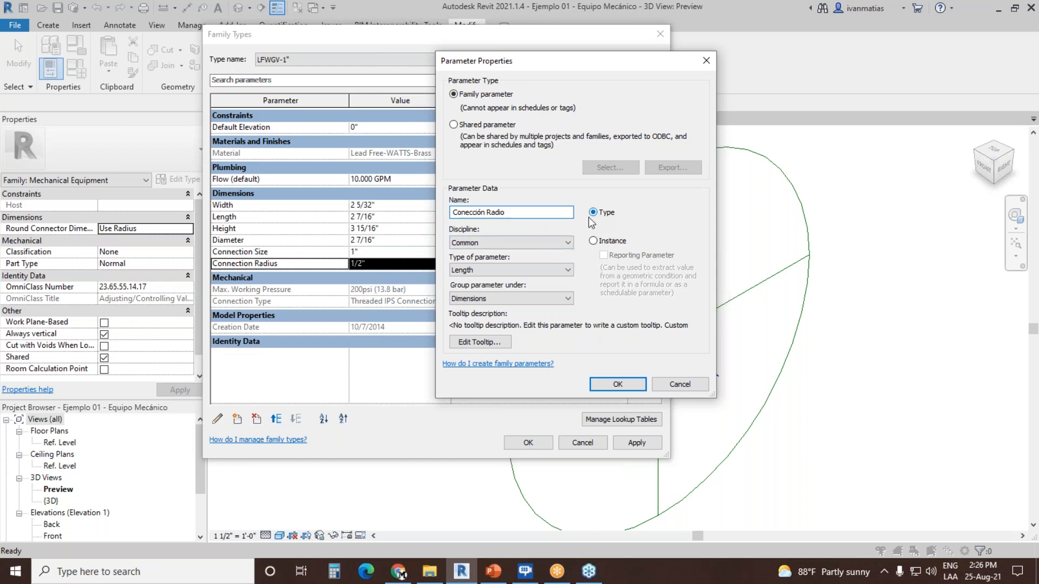
click(547, 245)
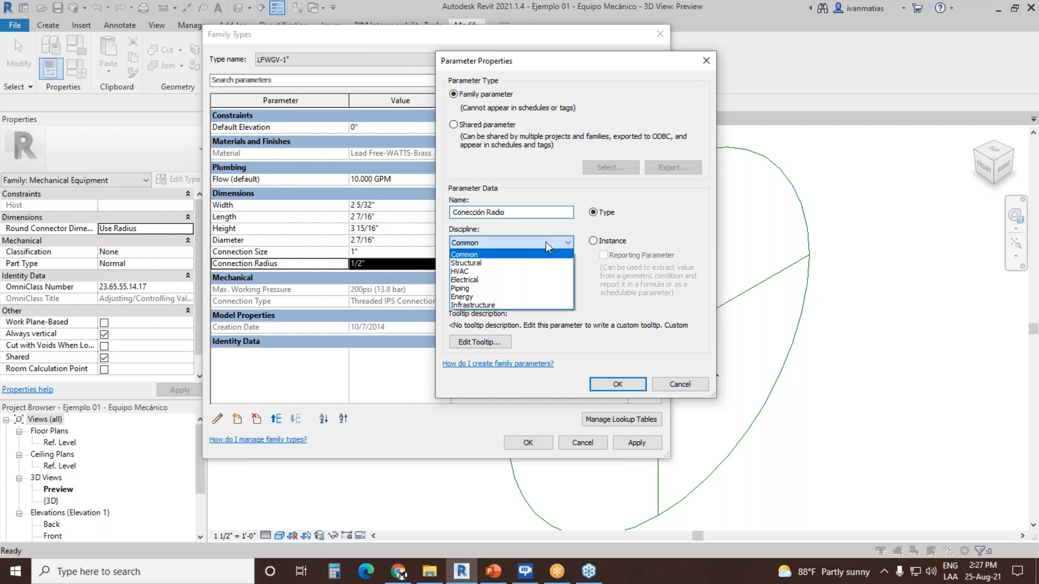
click(520, 287)
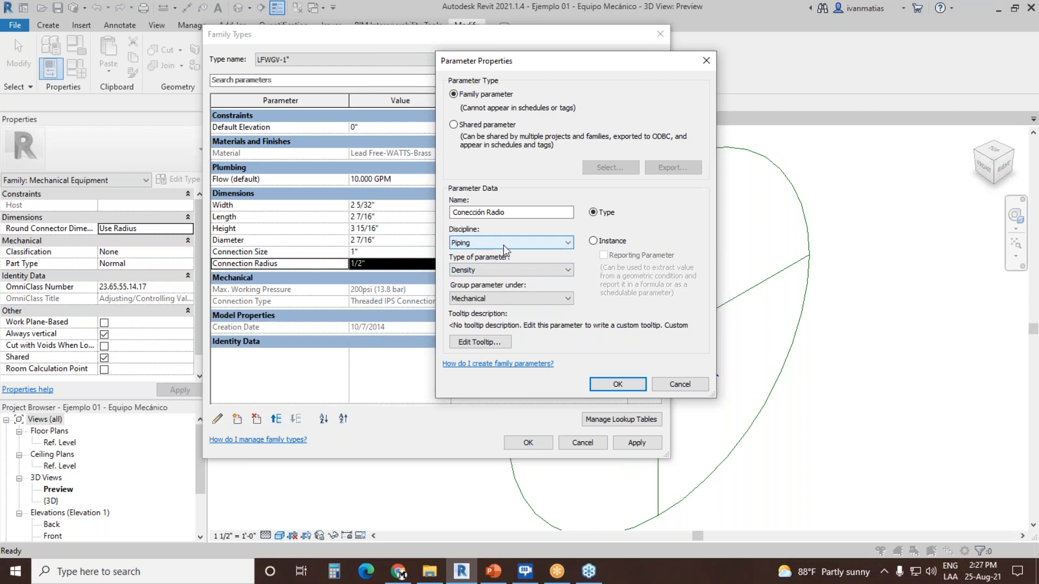
click(502, 270)
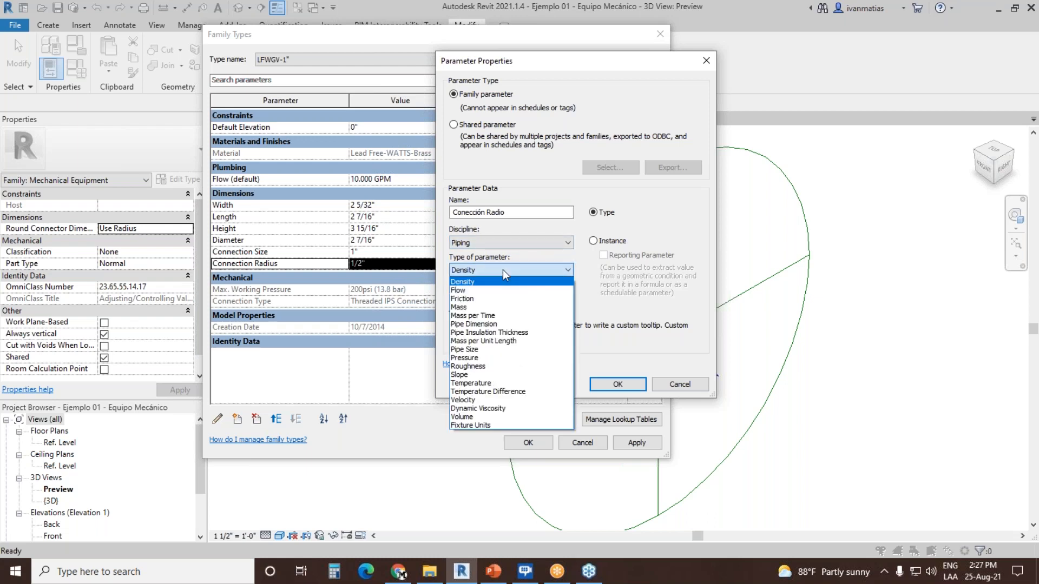
click(497, 349)
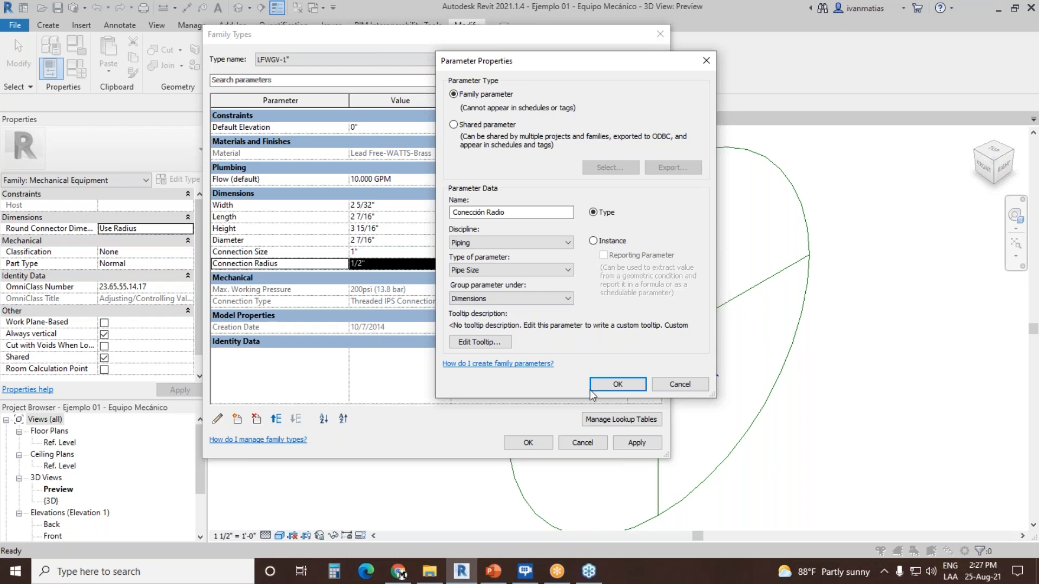
click(622, 385)
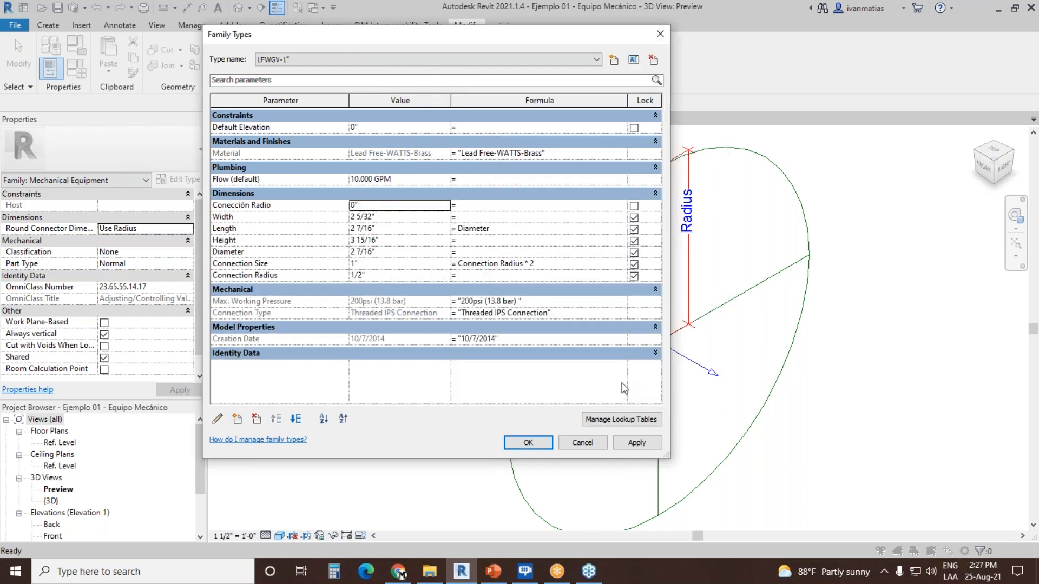
Step: Set the value of the Conección Radio parameter to .5 inch
click(227, 207)
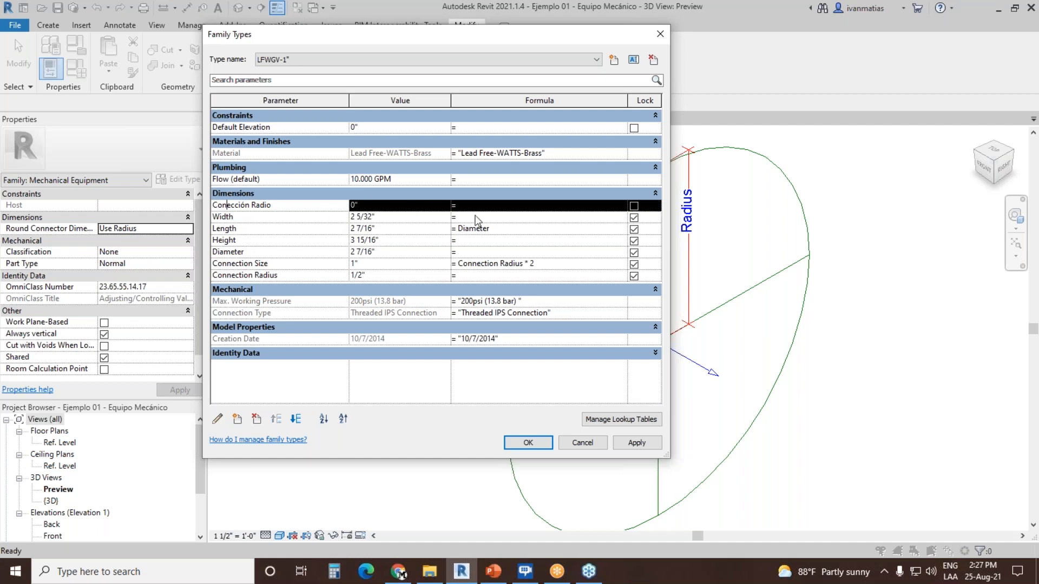
click(398, 206)
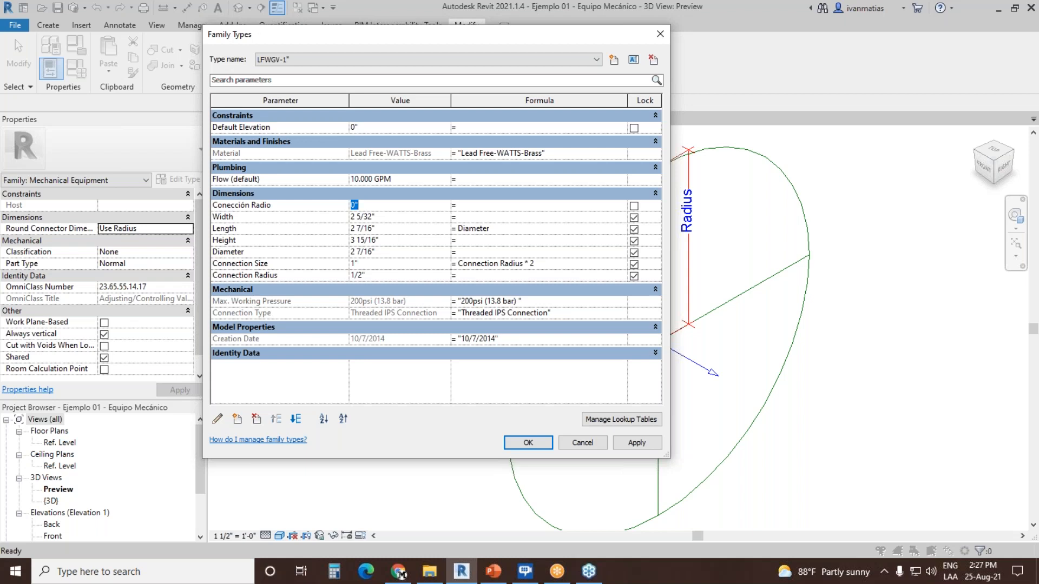
text(.5)
click(541, 205)
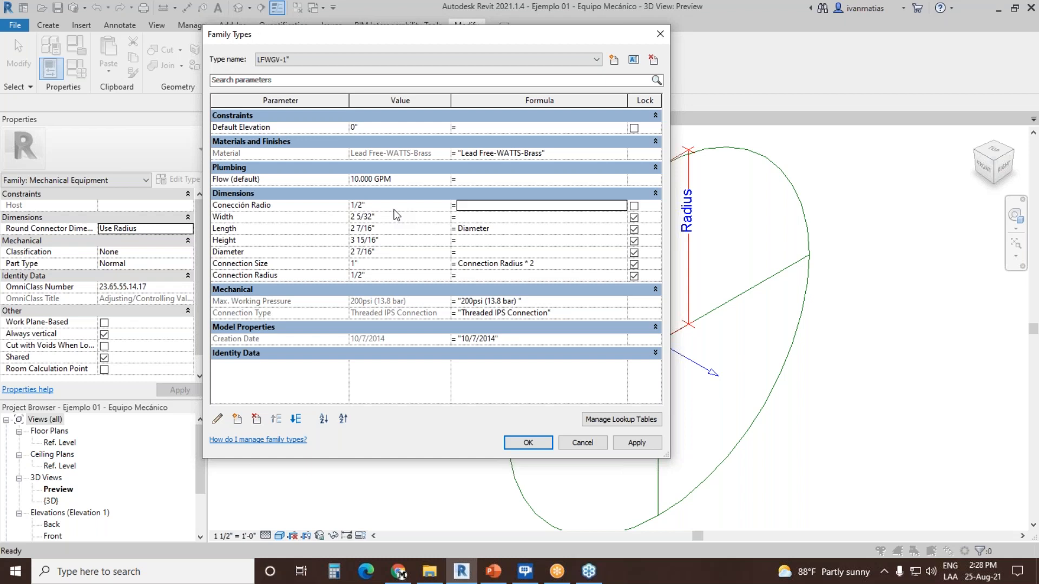
Step: Create a family type parameter named "Conección Diametro" with Piping discipline and Pipe Size as its parameter type
click(238, 419)
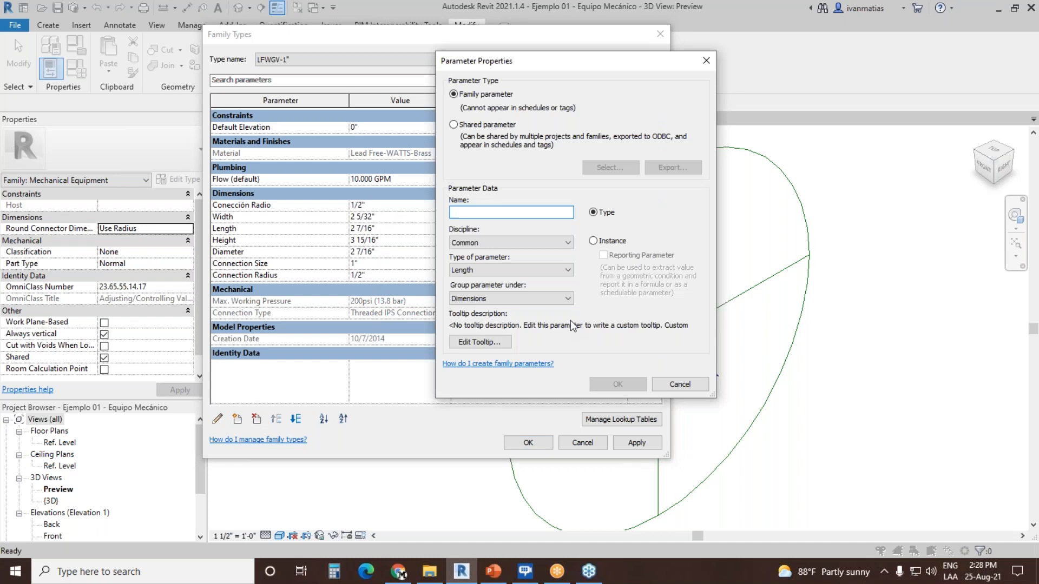
text(on)
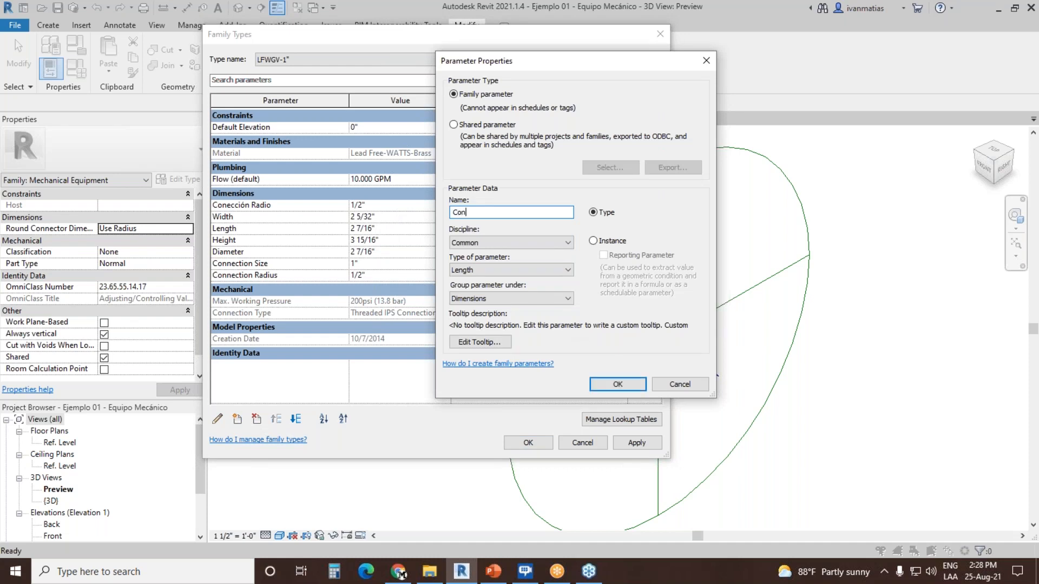
text(ección Diametro)
click(534, 241)
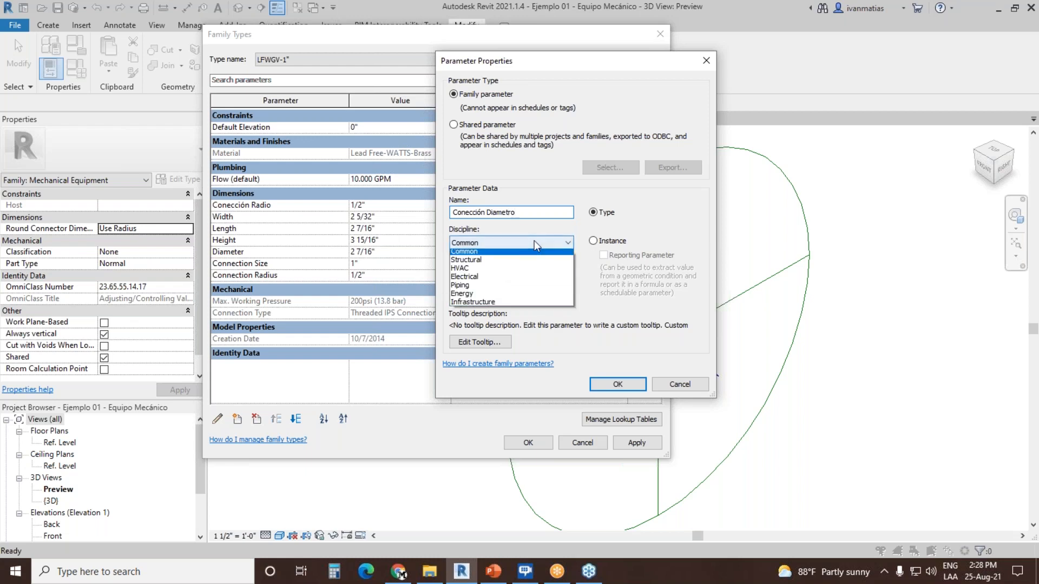
click(487, 288)
click(528, 269)
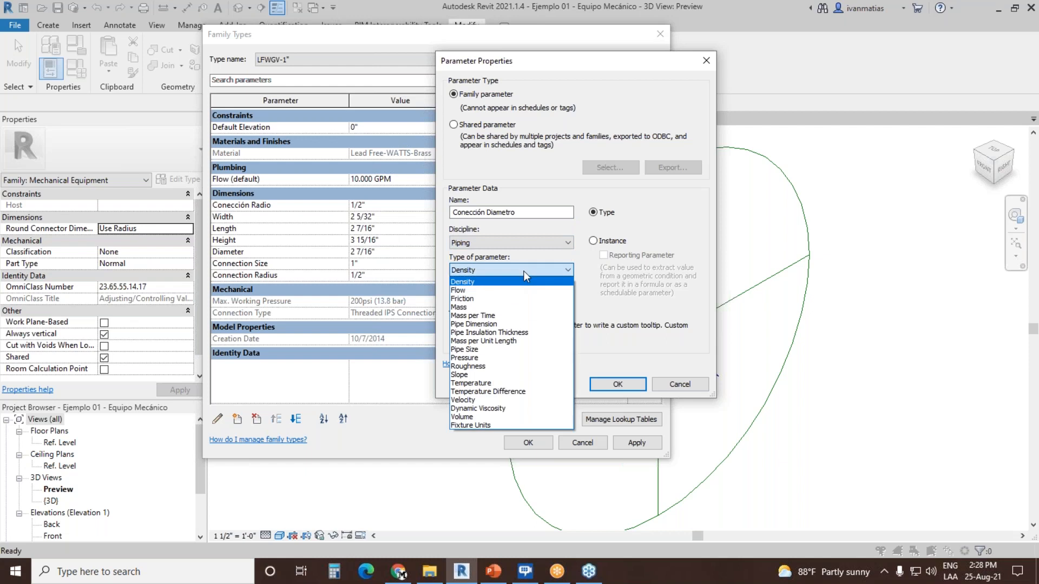
click(487, 349)
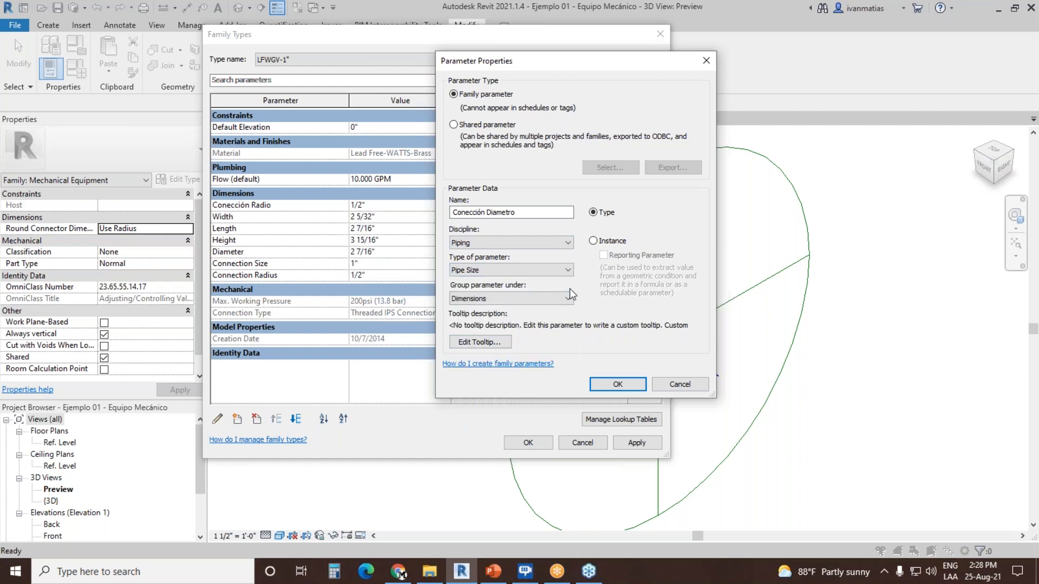
click(617, 385)
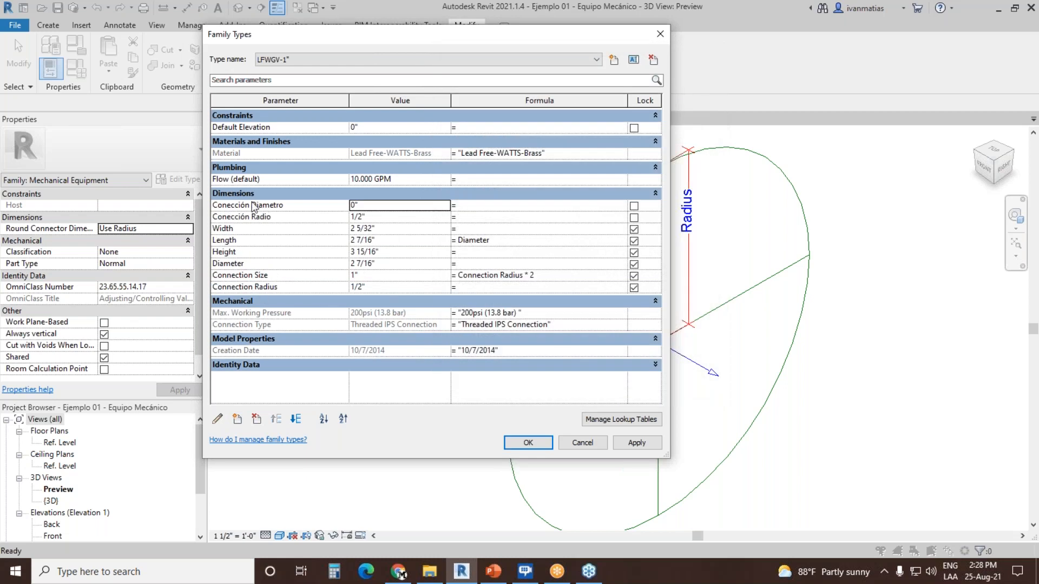
Step: Move Conección Diametro below Conección Radio, give it the formula Conección Radio * 2, and apply the change
click(297, 418)
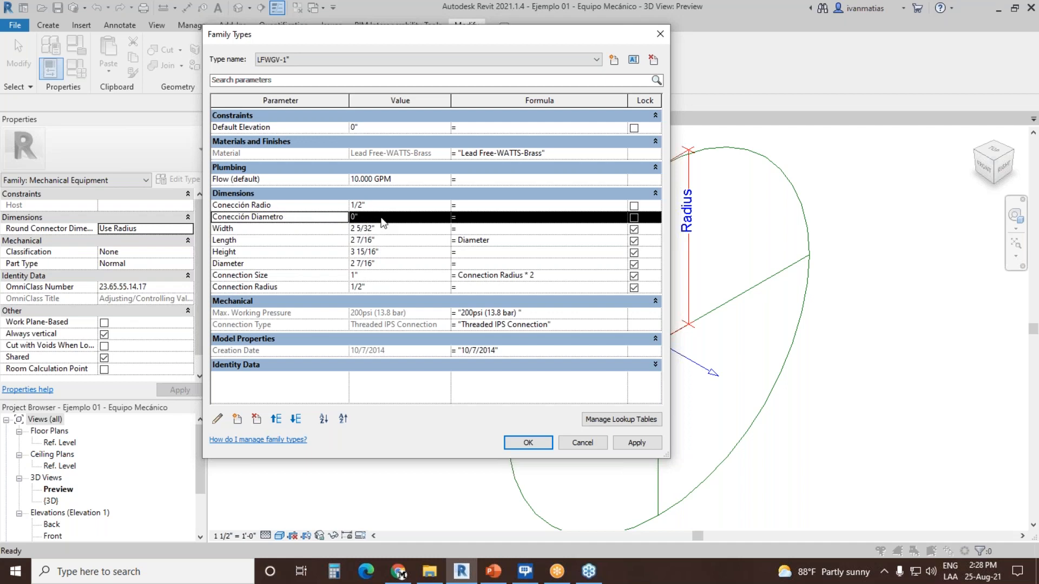
click(457, 217)
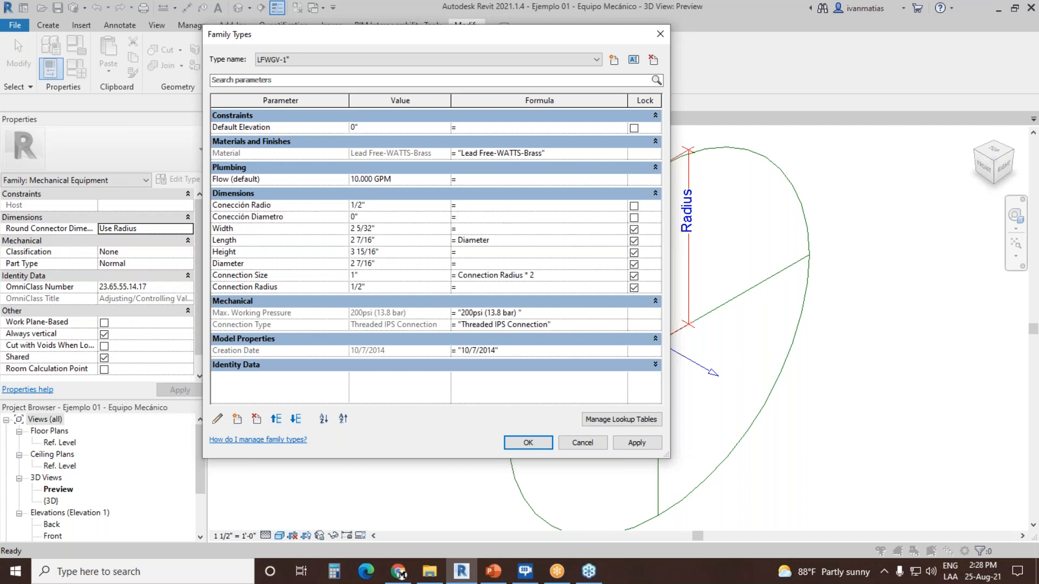
text(Conección)
text(Radio * 2)
click(632, 443)
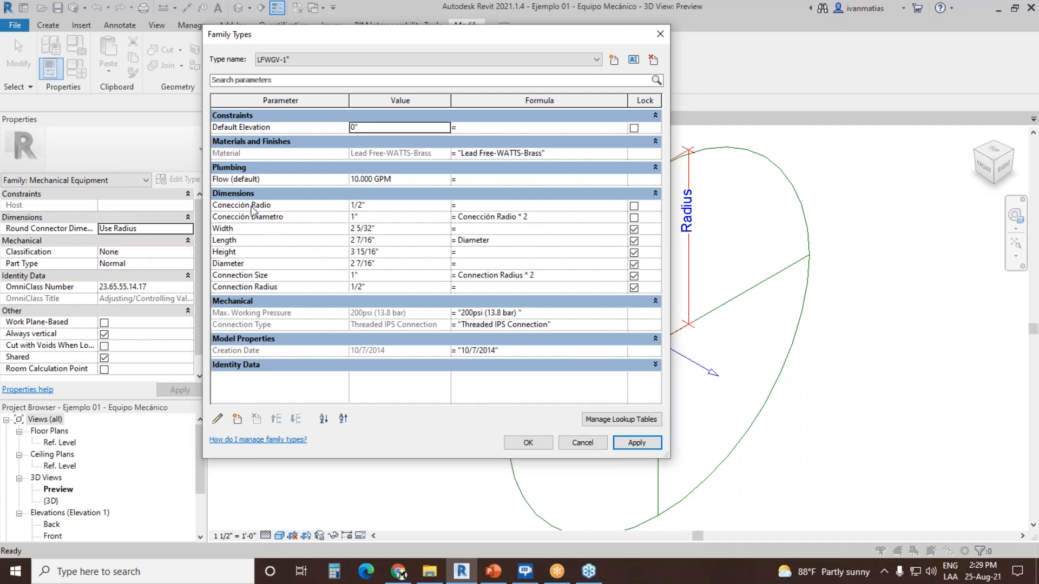
Step: Inspect the properties of the Connection Size and Conección Radio parameters without changing them, and accept the family types
click(254, 275)
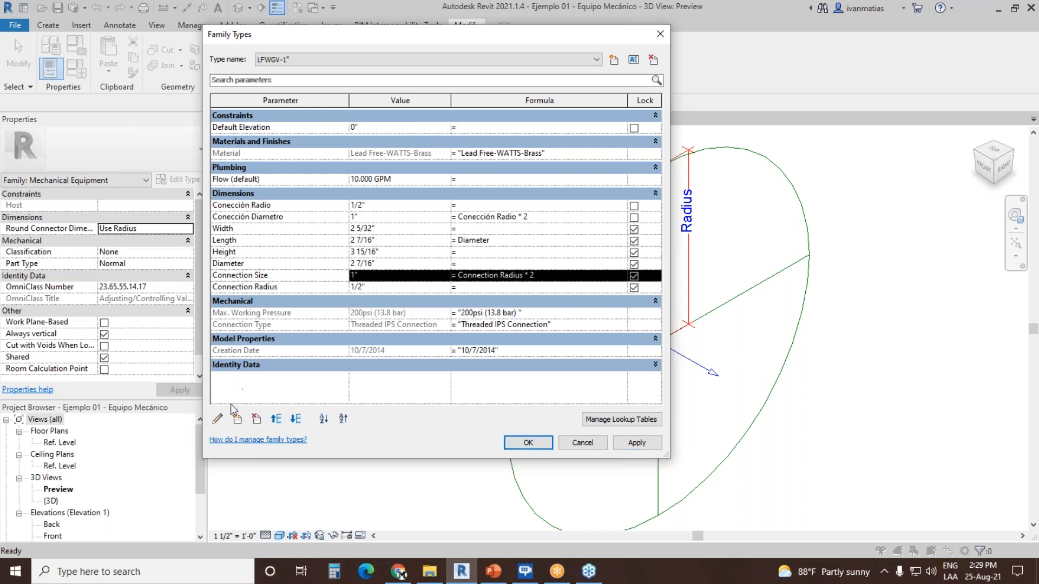
click(217, 419)
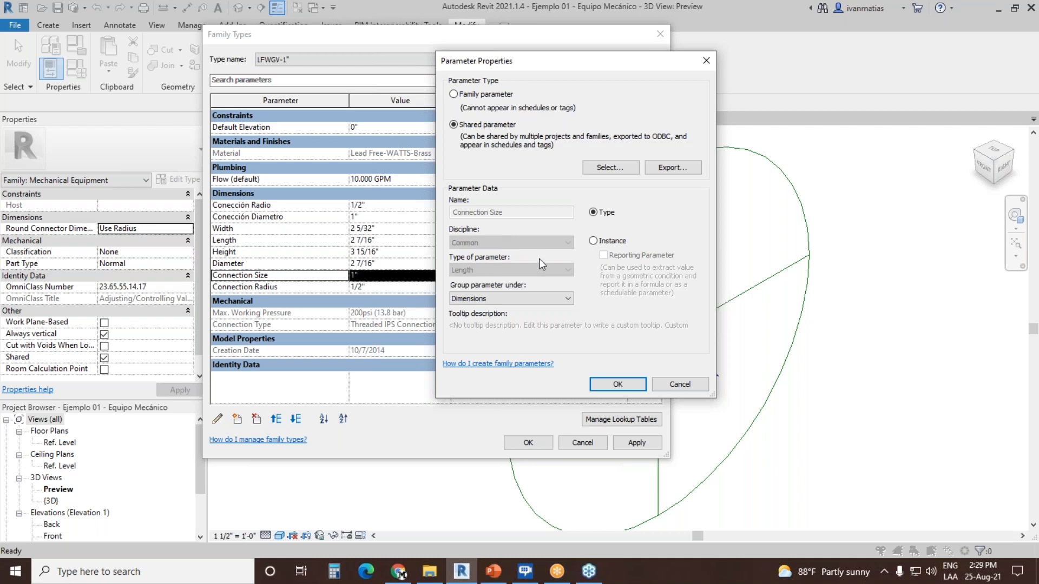
click(680, 384)
click(251, 206)
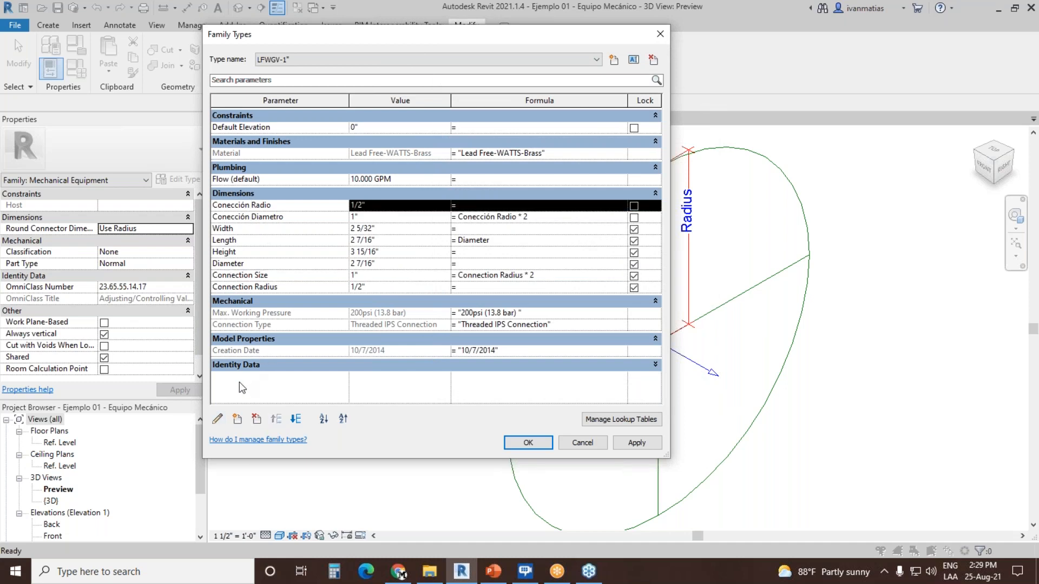
click(218, 420)
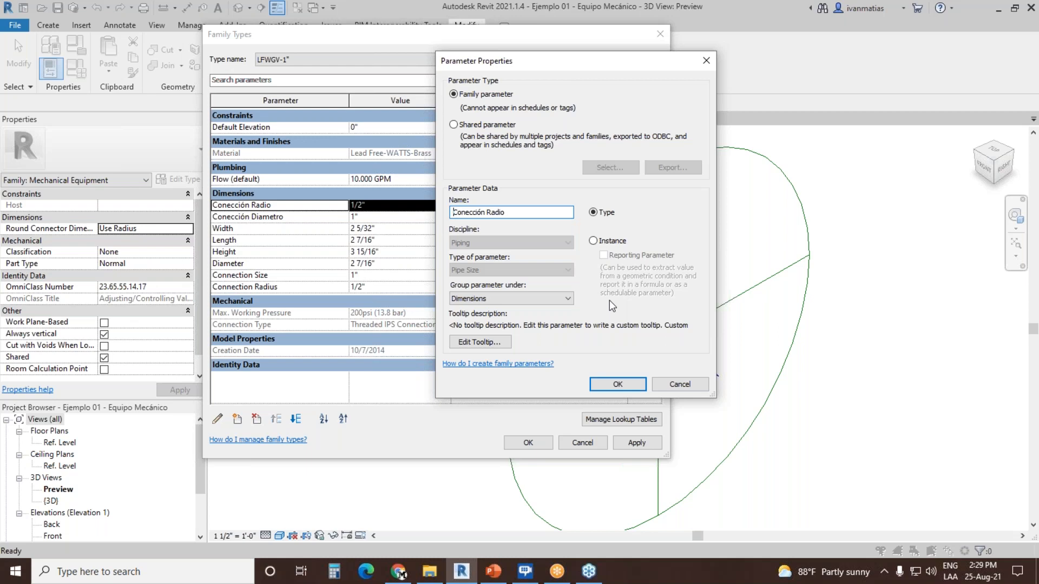
click(618, 384)
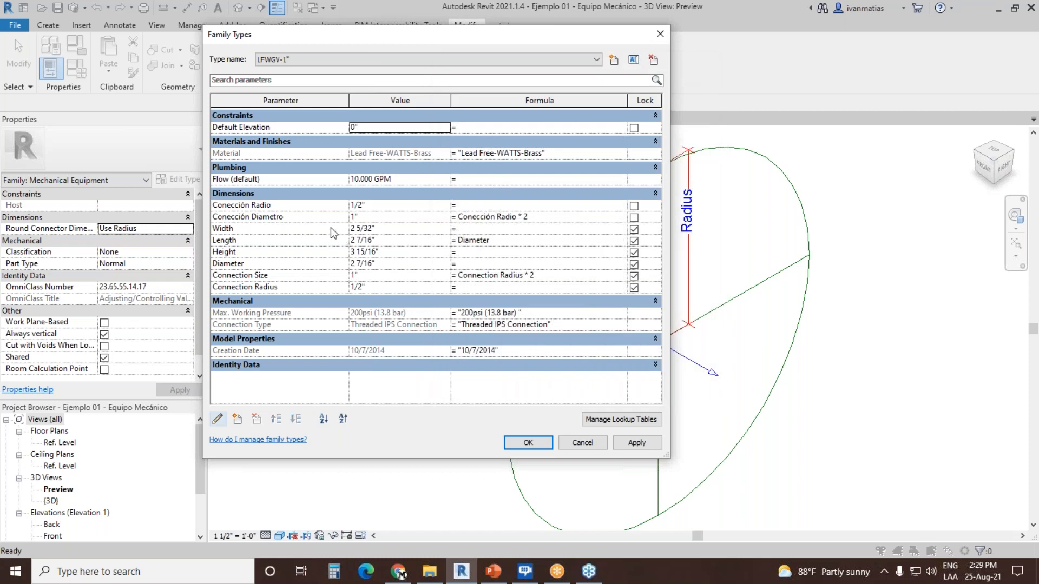
click(528, 443)
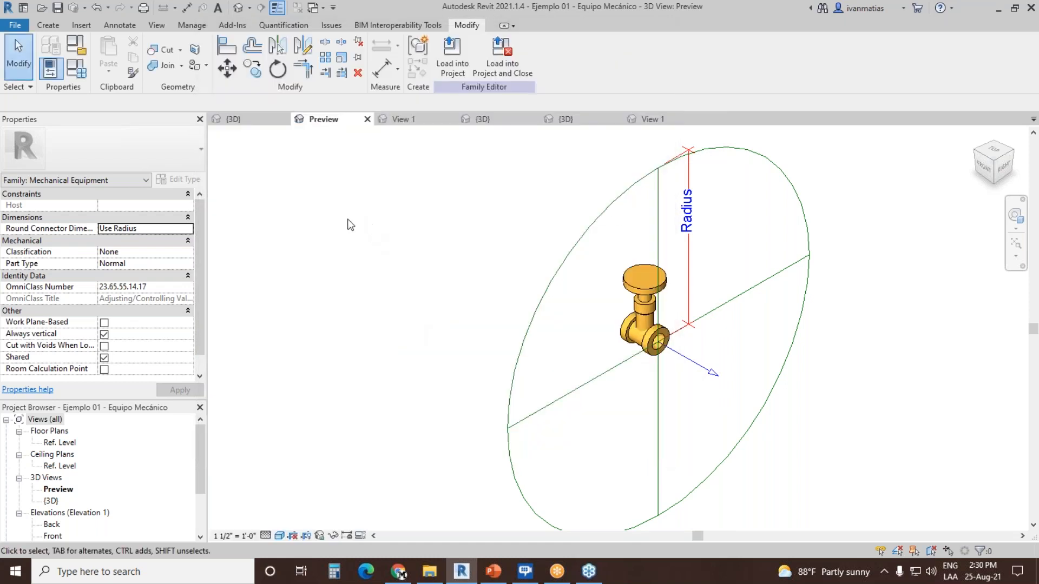
Step: Review the family category and parameters, keeping Mechanical Equipment and the Use Radius round connector dimension
click(76, 47)
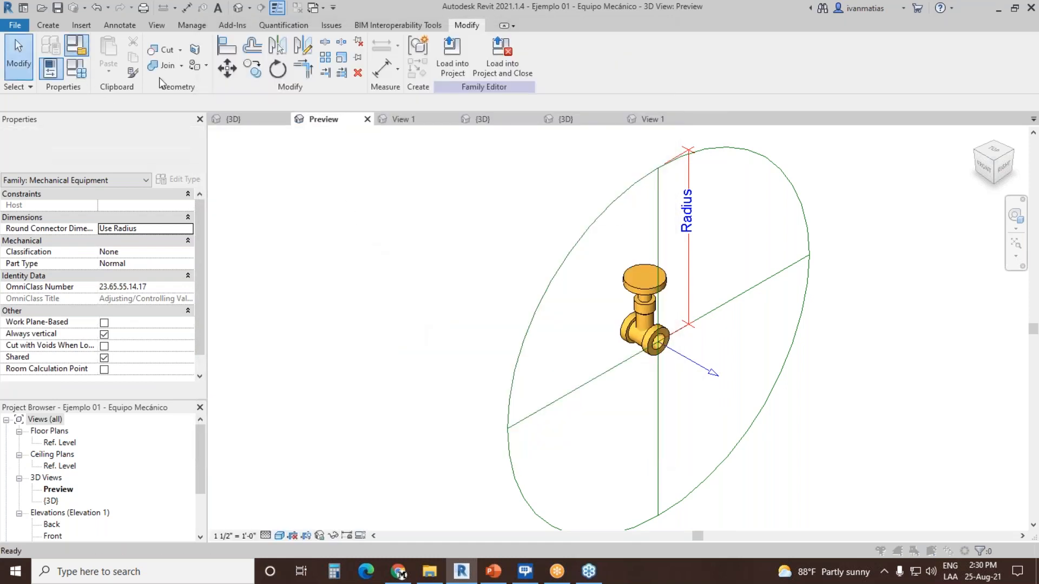
drag(589, 313, 589, 320)
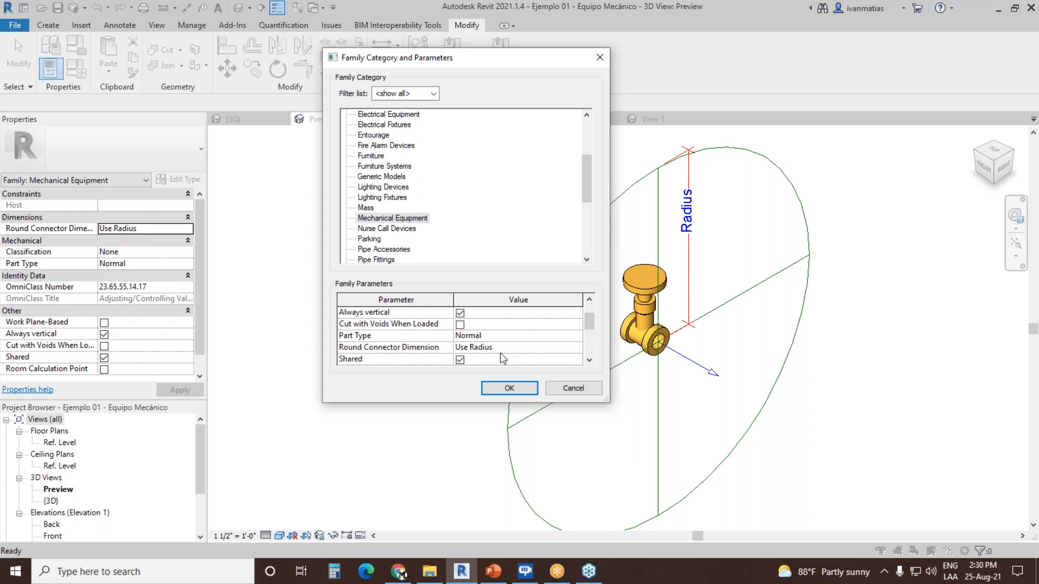
click(509, 389)
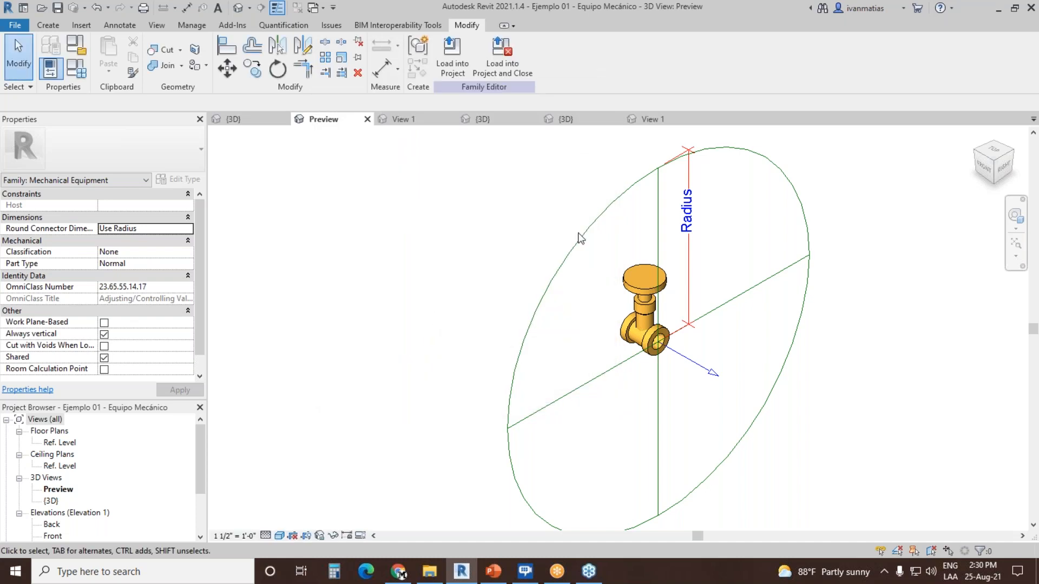
Step: Associate the pipe connector's Radius with the Conección Radio family parameter and check the connector's fit on the valve opening
click(579, 234)
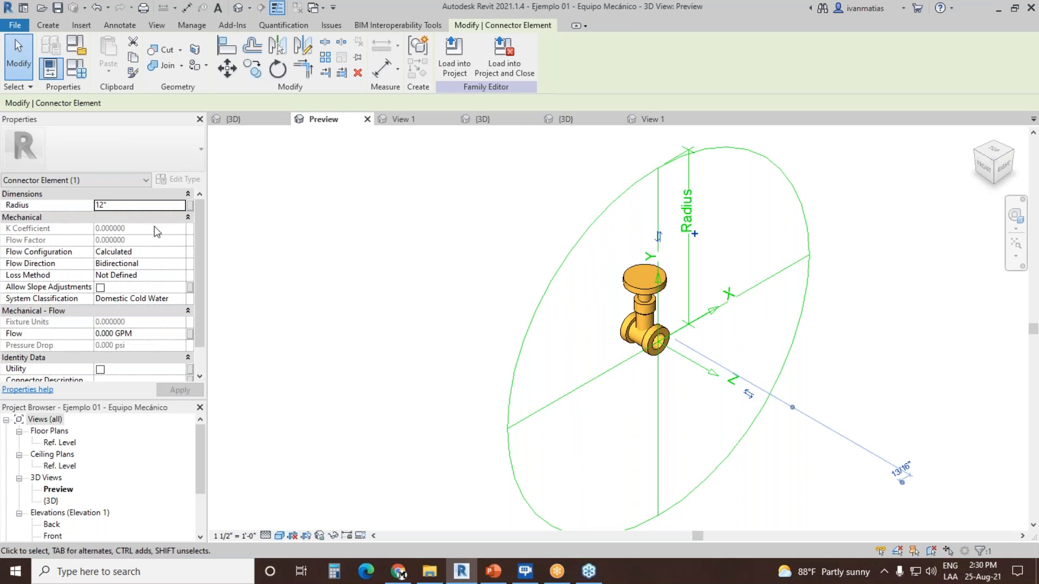
click(191, 206)
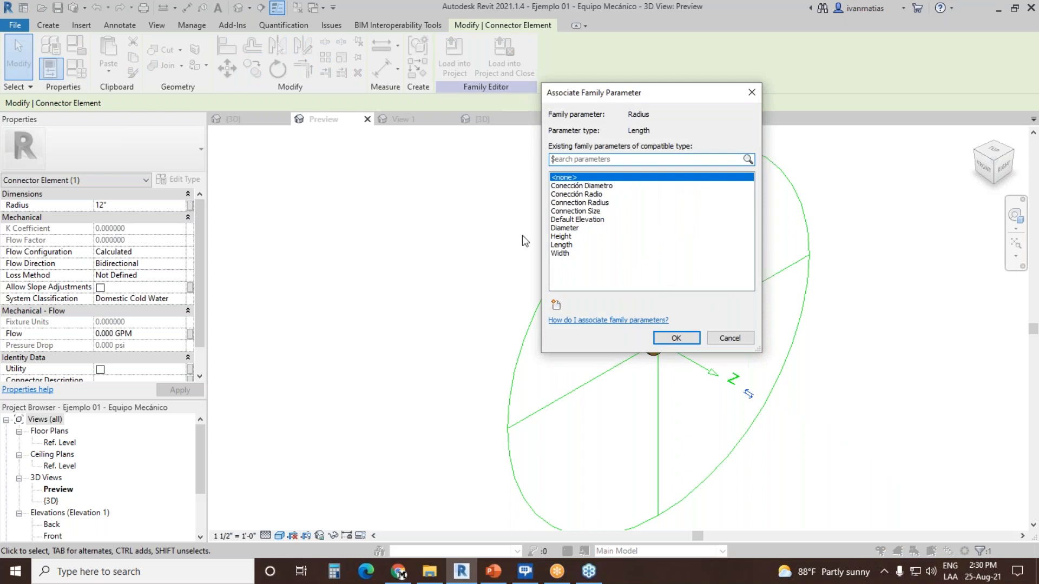
click(591, 195)
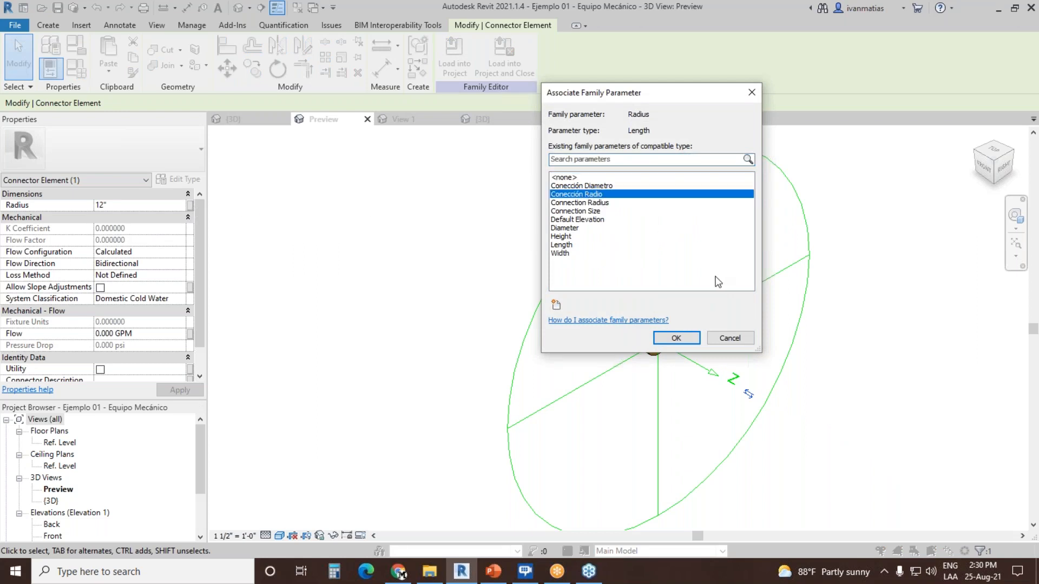
click(678, 339)
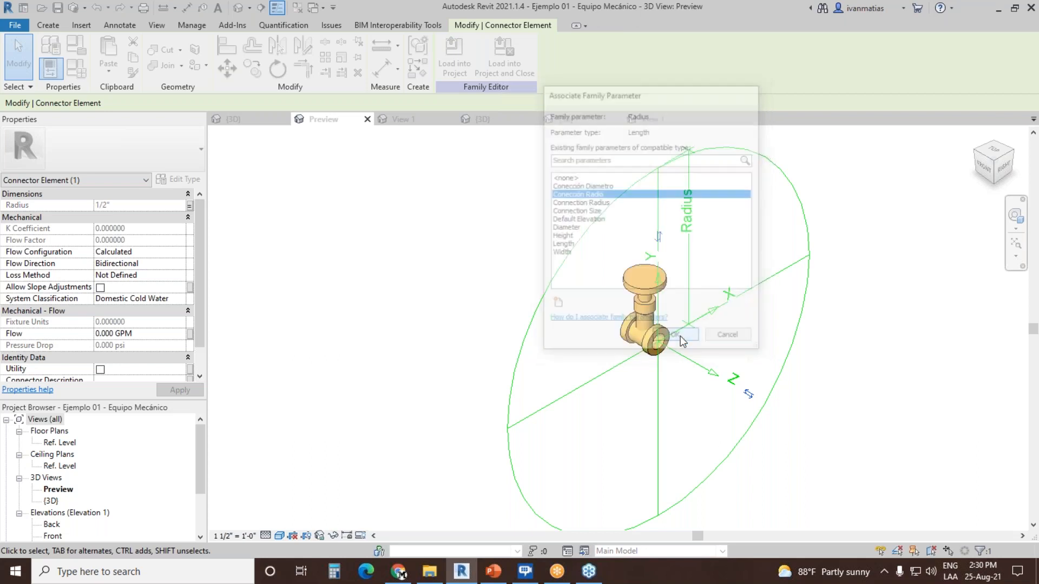
scroll(672, 392, up, 4)
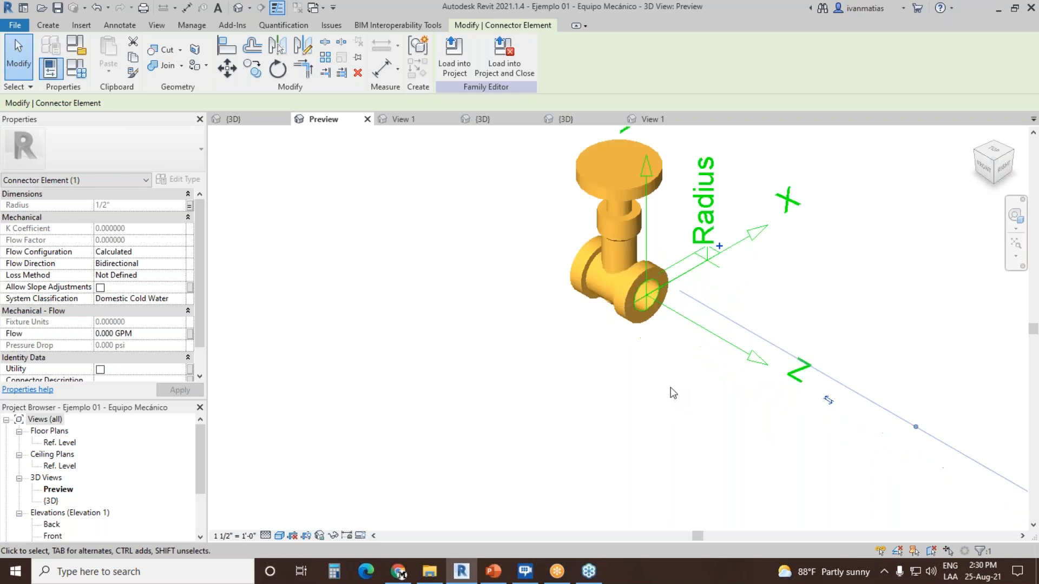
middle_drag(667, 357, 541, 451)
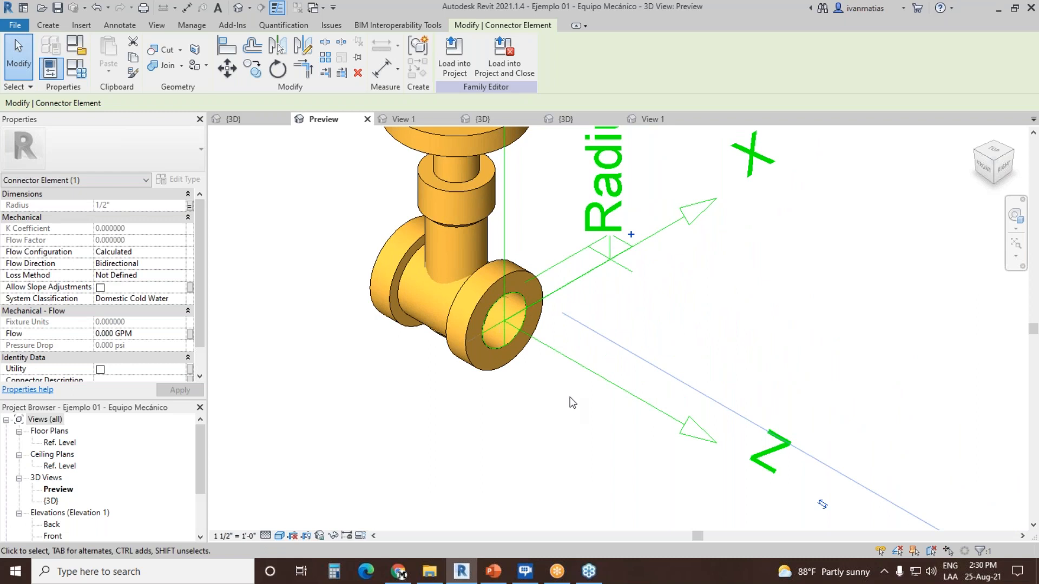
scroll(551, 405, down, 2)
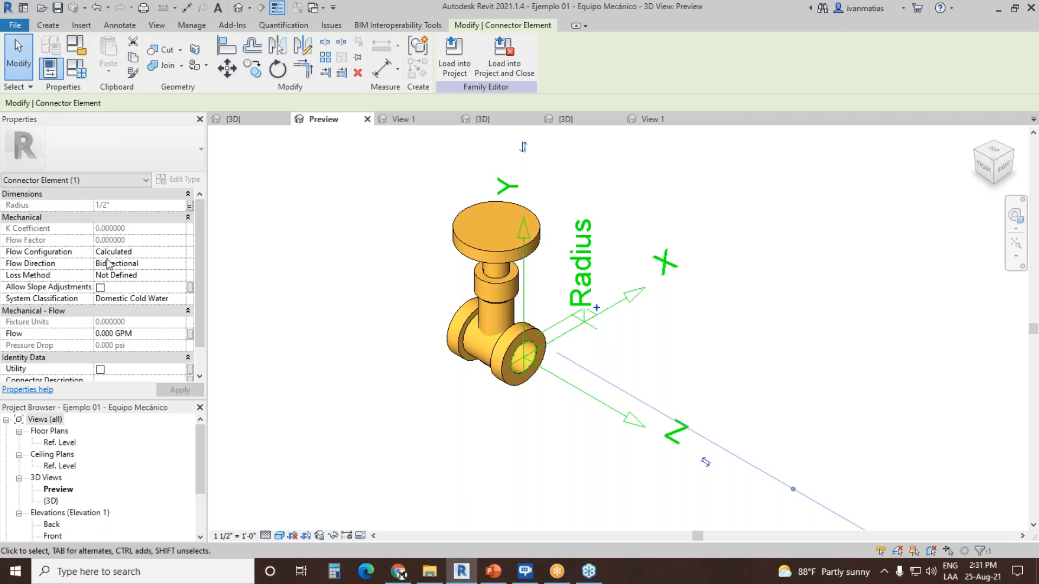
Step: Review the connector's flow configuration, flow direction and system classification options, keeping Calculated, Bidirectional and Domestic Cold Water
click(181, 252)
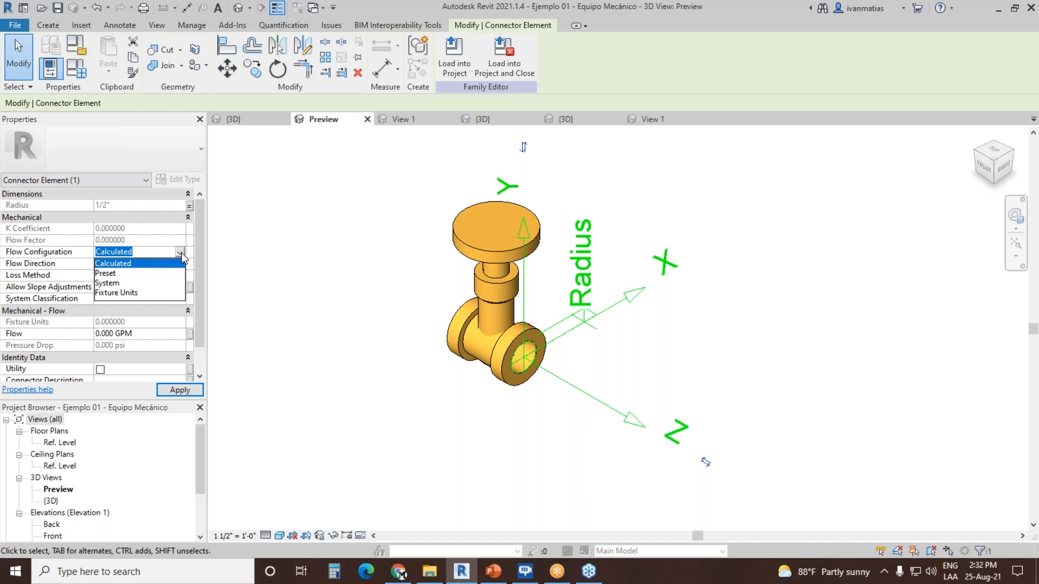
click(142, 268)
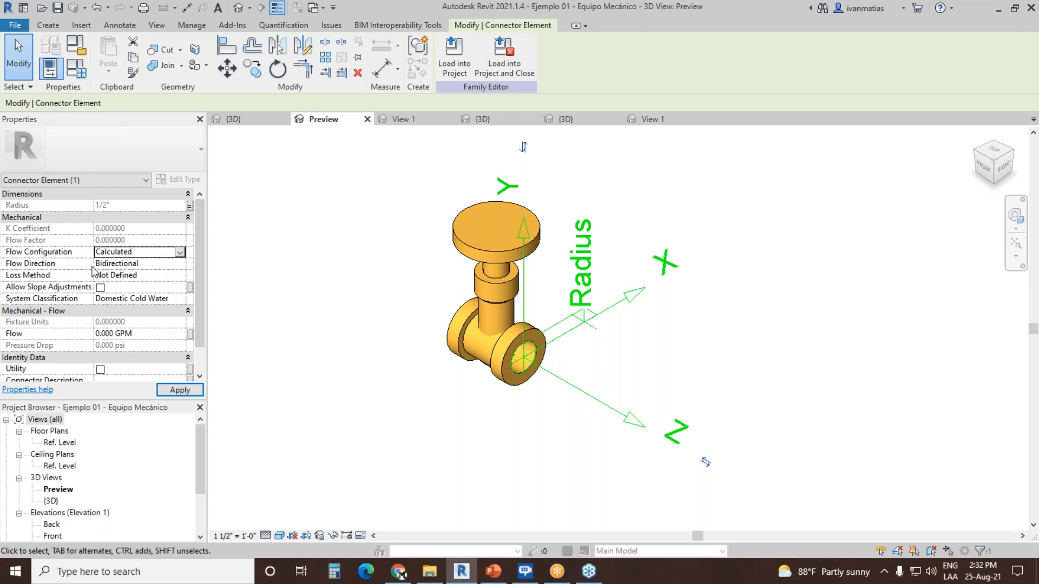
click(180, 266)
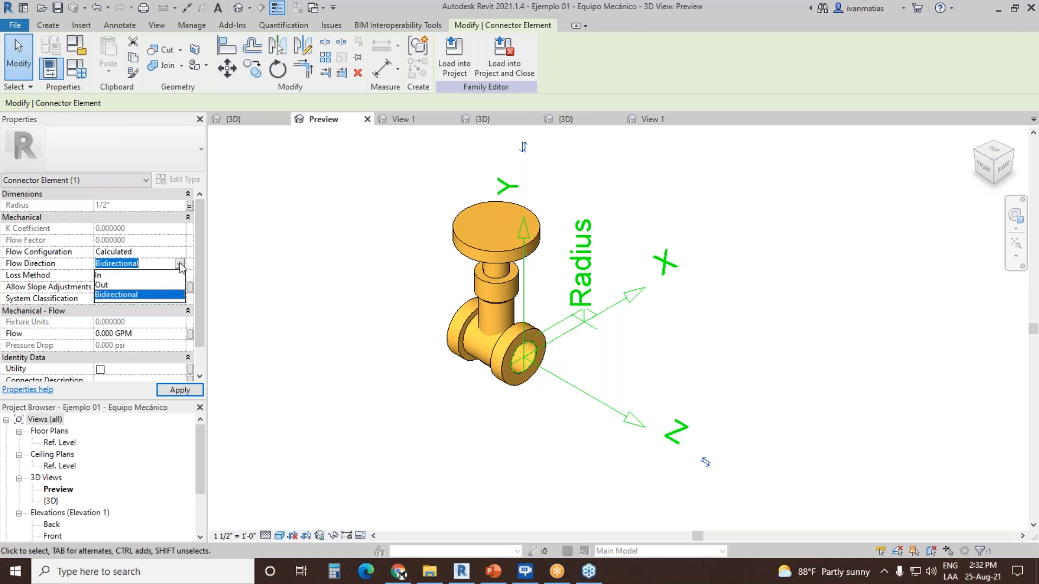
click(180, 266)
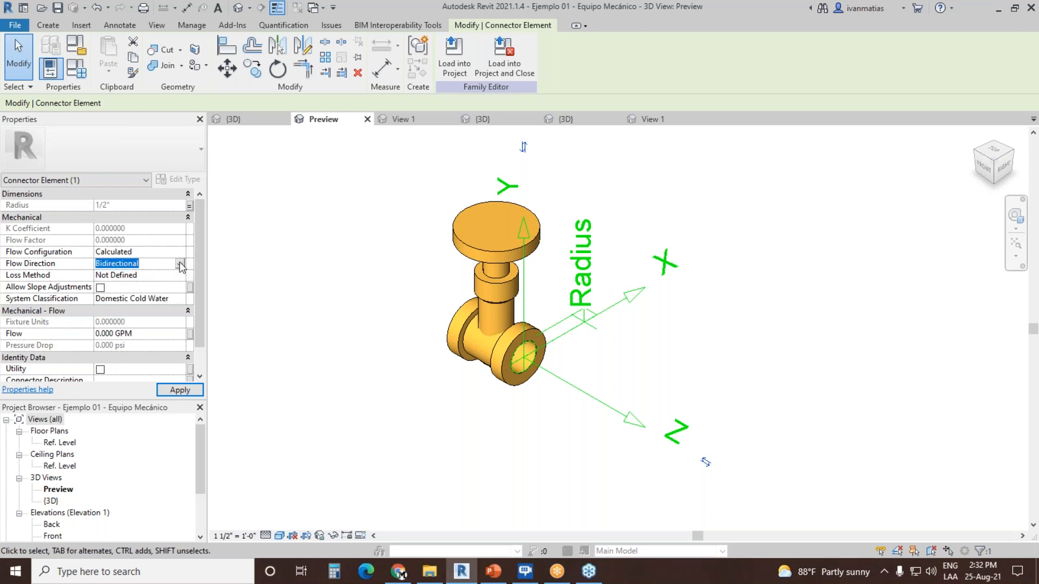
click(181, 299)
click(181, 299)
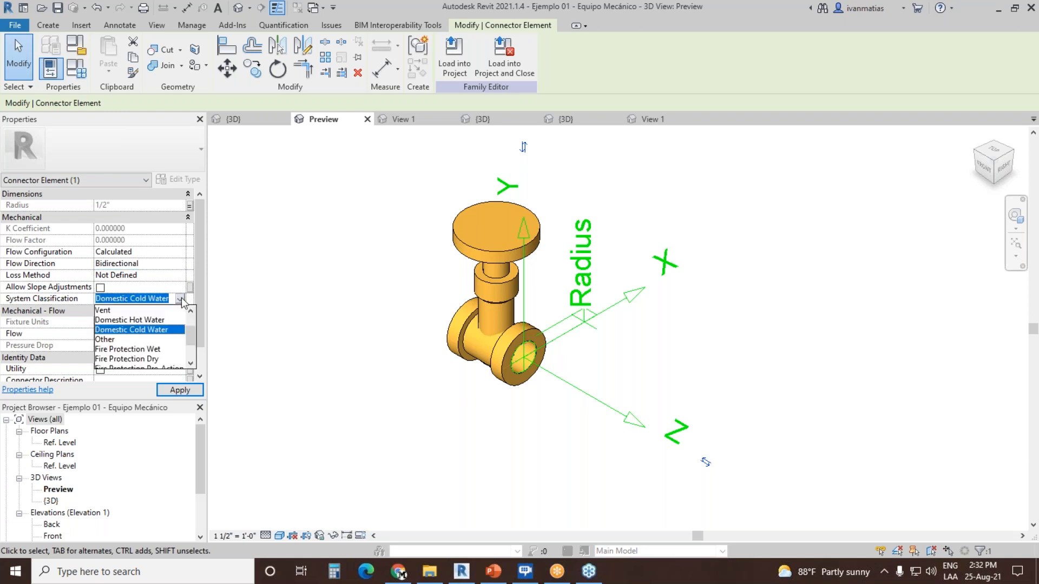
click(157, 331)
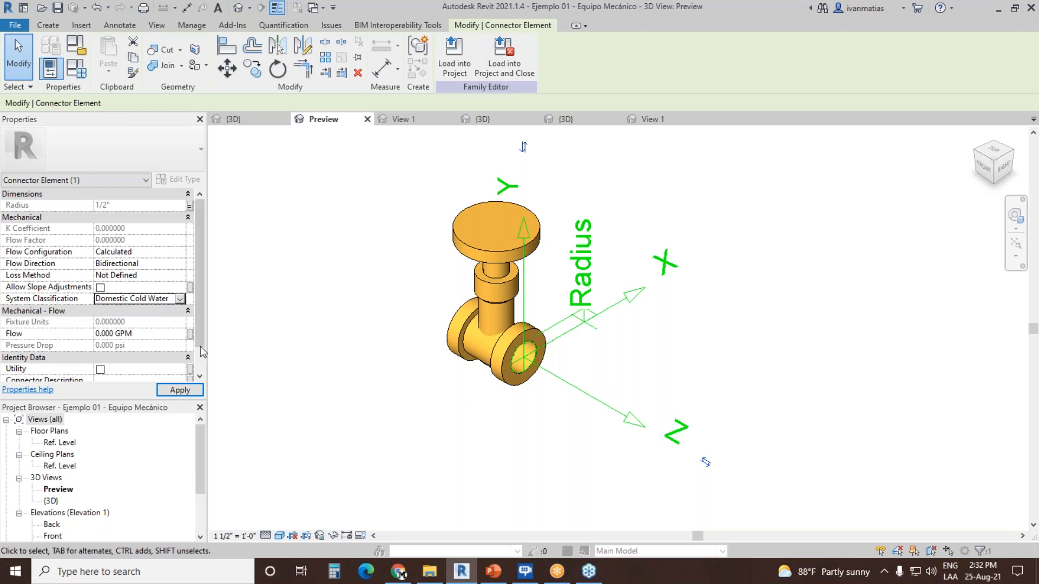
Step: Associate the pipe connector's Flow with the Flow family parameter and deselect the connector
click(190, 334)
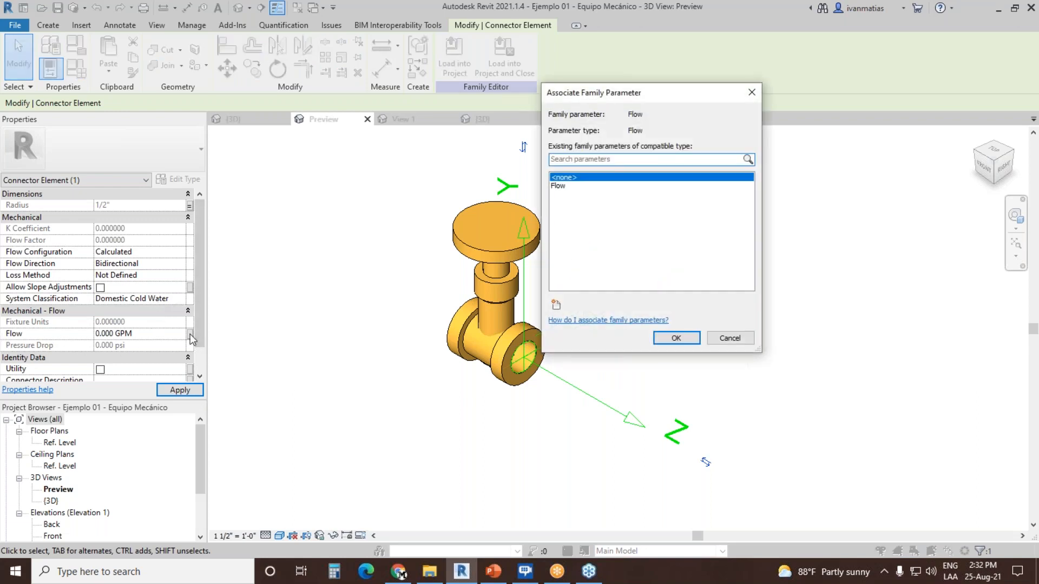
click(558, 185)
click(676, 337)
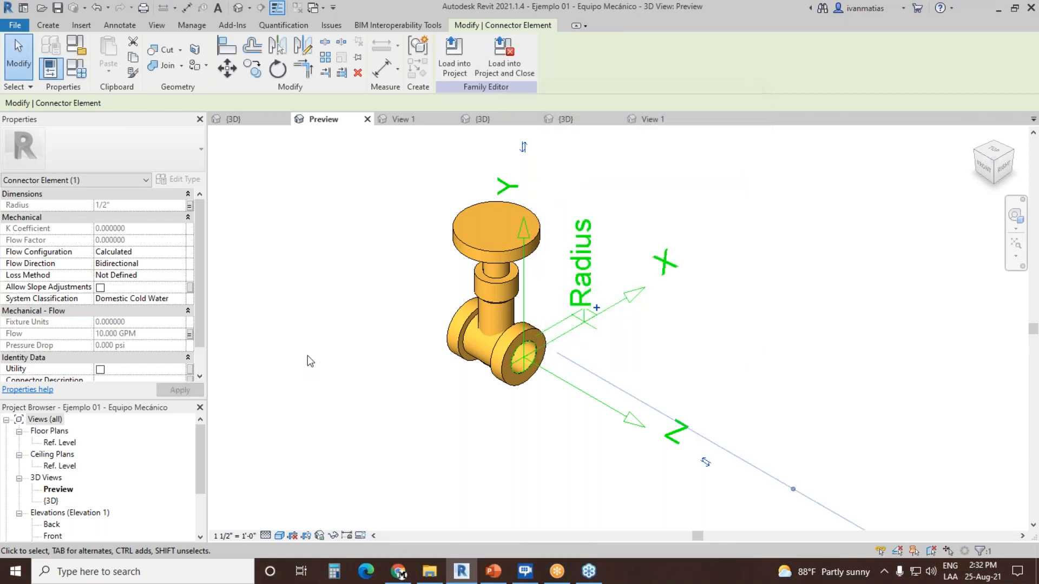
click(329, 362)
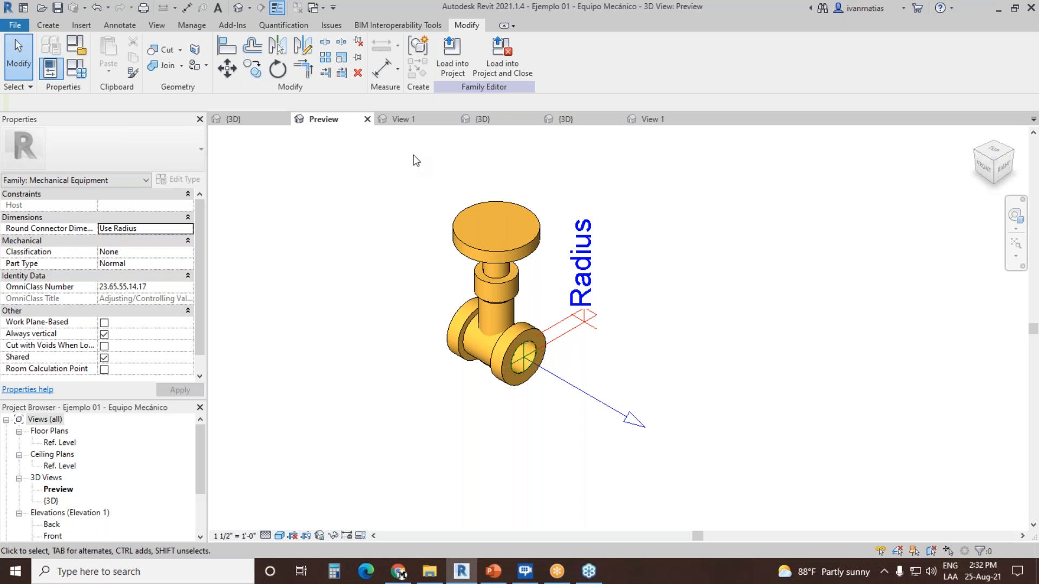
Step: Switch to View 1 of the Ejemplo 02 - Accesorio de Plomeria family
click(416, 123)
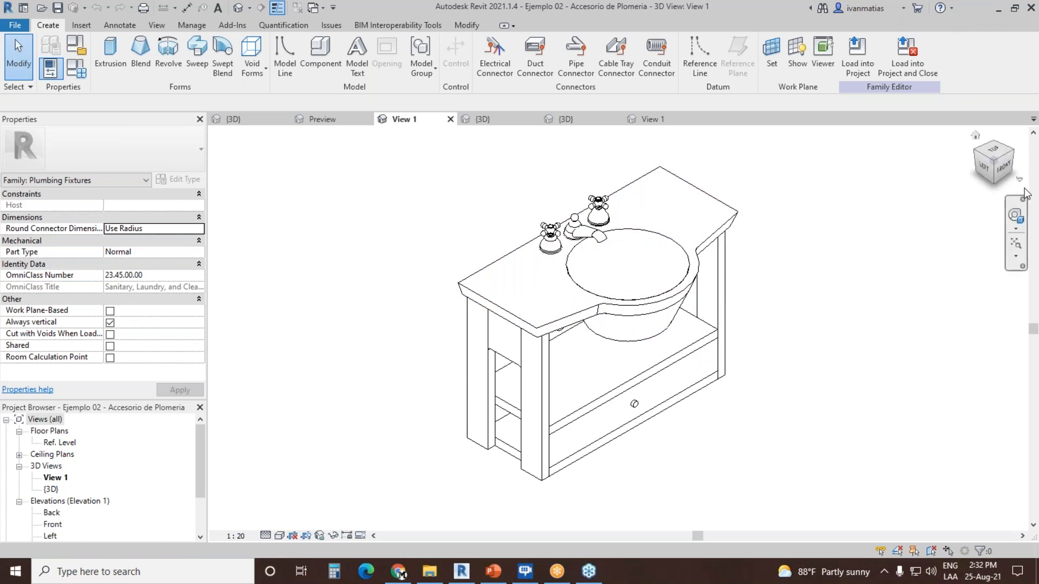
Step: Examine the pipe outlets at the back of the vanity and review its family category and parameters, keeping Plumbing Fixtures
click(979, 157)
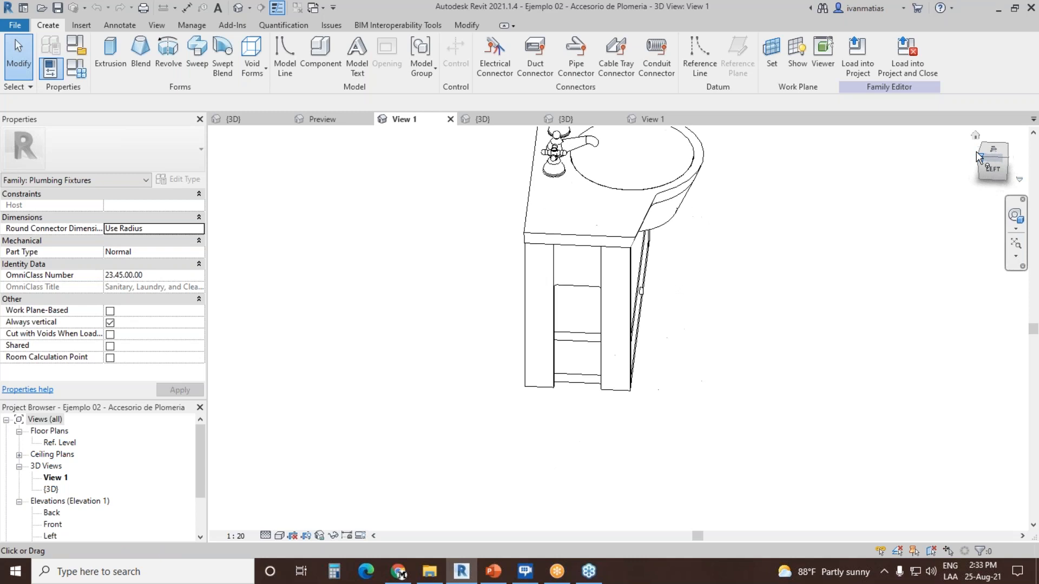
scroll(568, 385, up, 4)
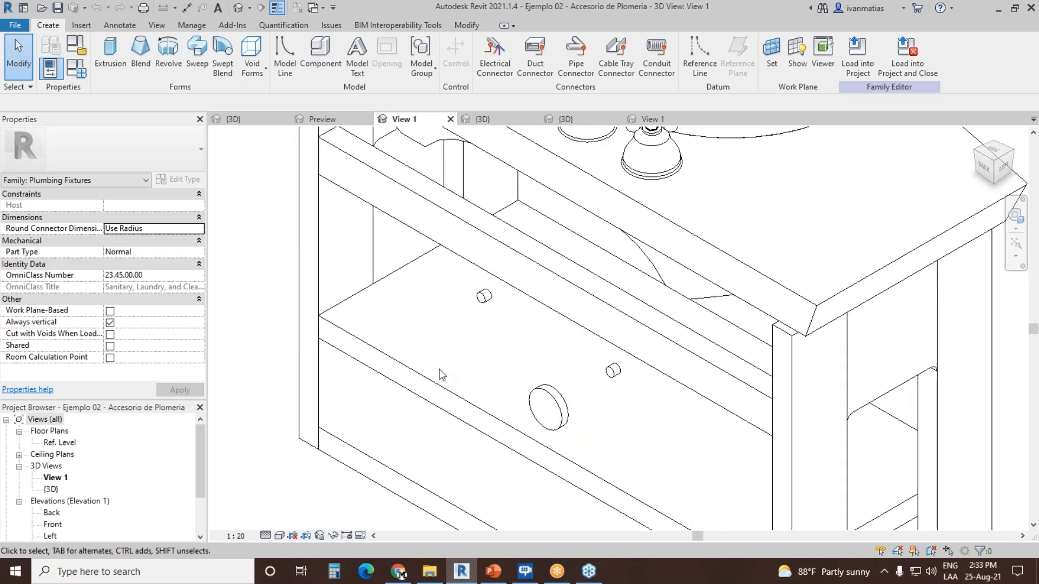
scroll(463, 312, down, 4)
scroll(461, 314, up, 4)
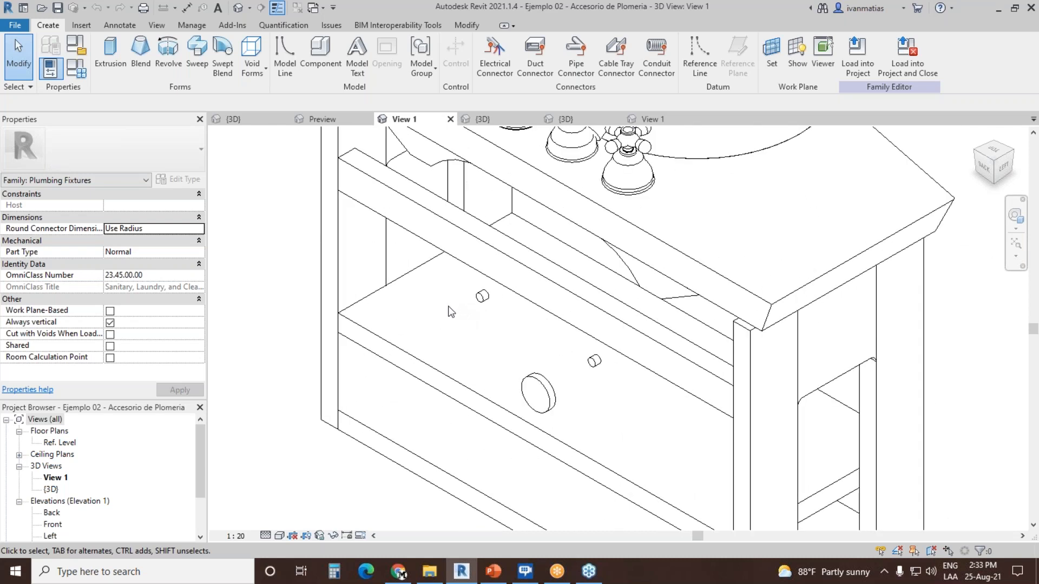
scroll(454, 312, up, 1)
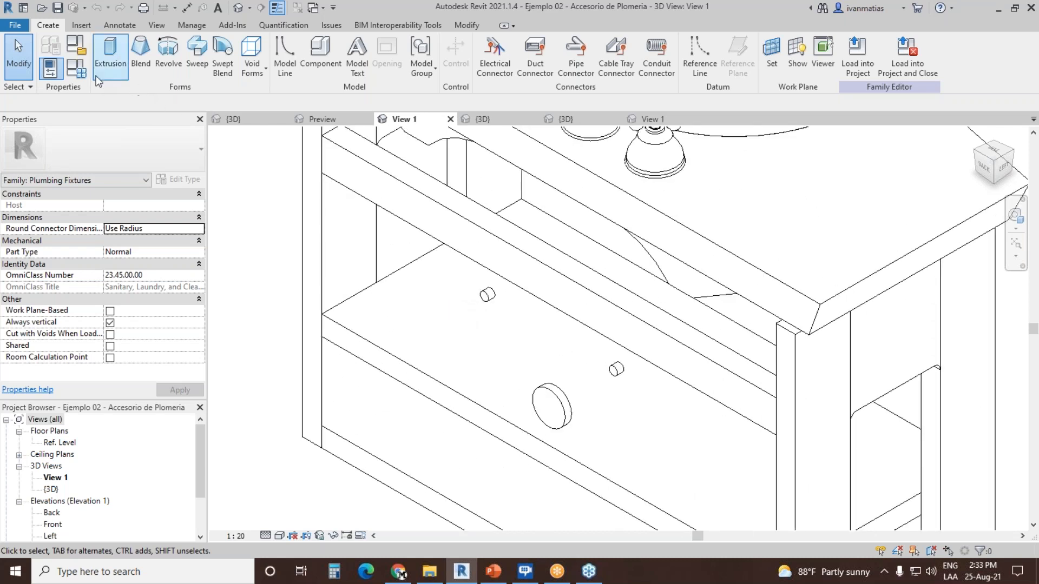
click(76, 43)
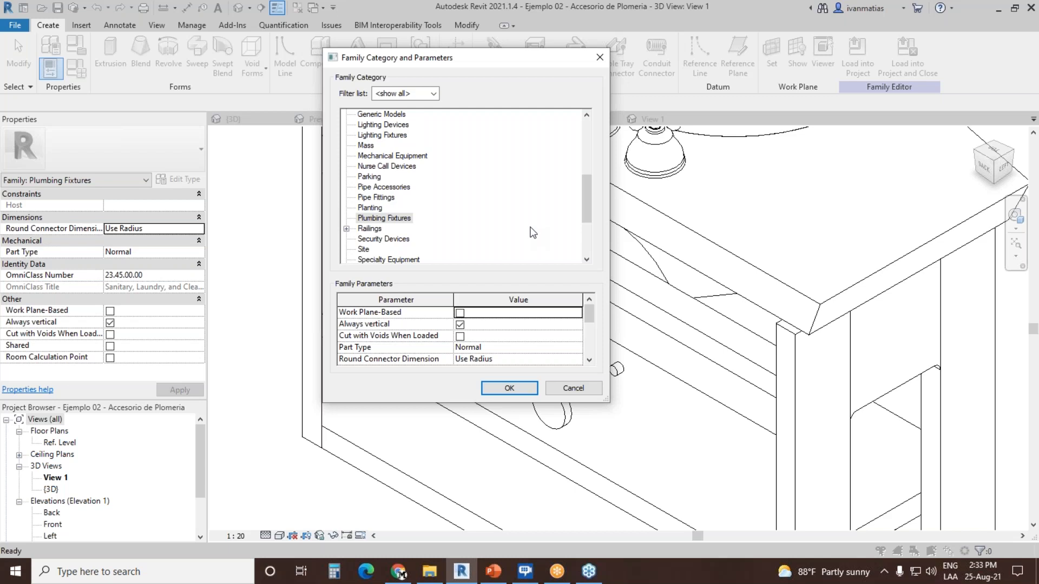
click(385, 219)
drag(591, 313, 590, 327)
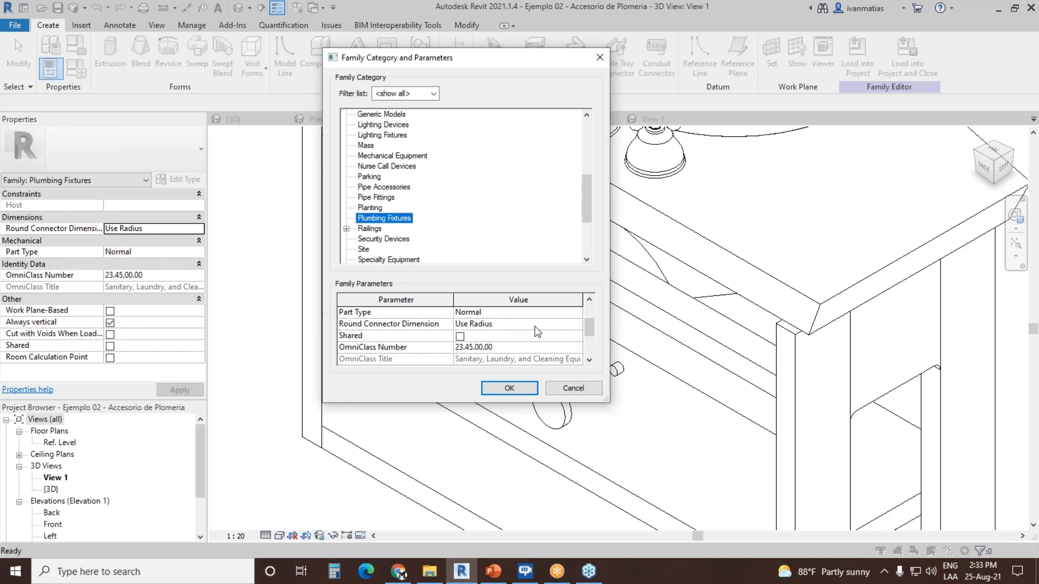
click(509, 388)
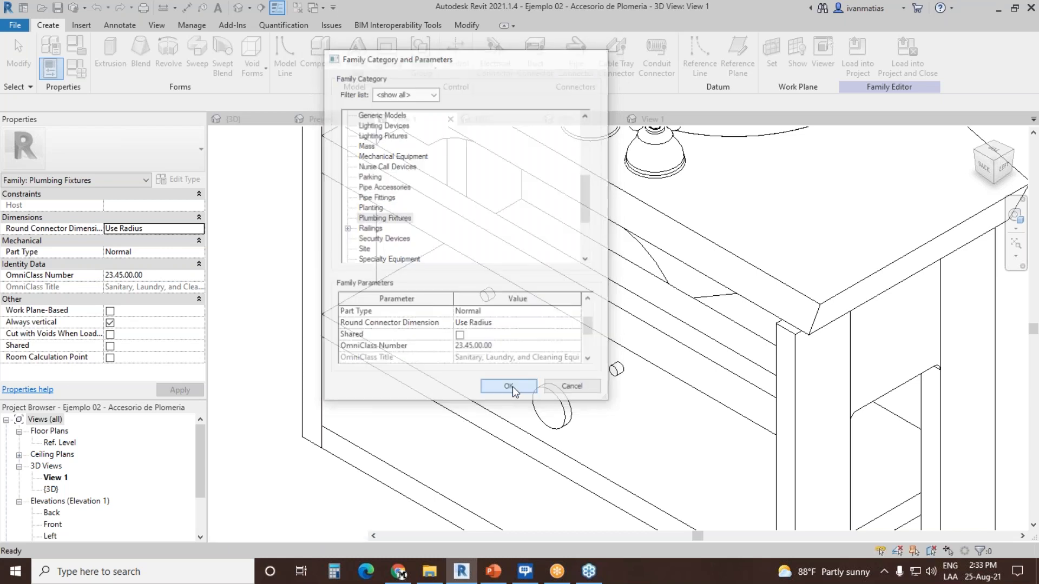
Step: Start a new family parameter named Conector Radio in the family types
click(78, 68)
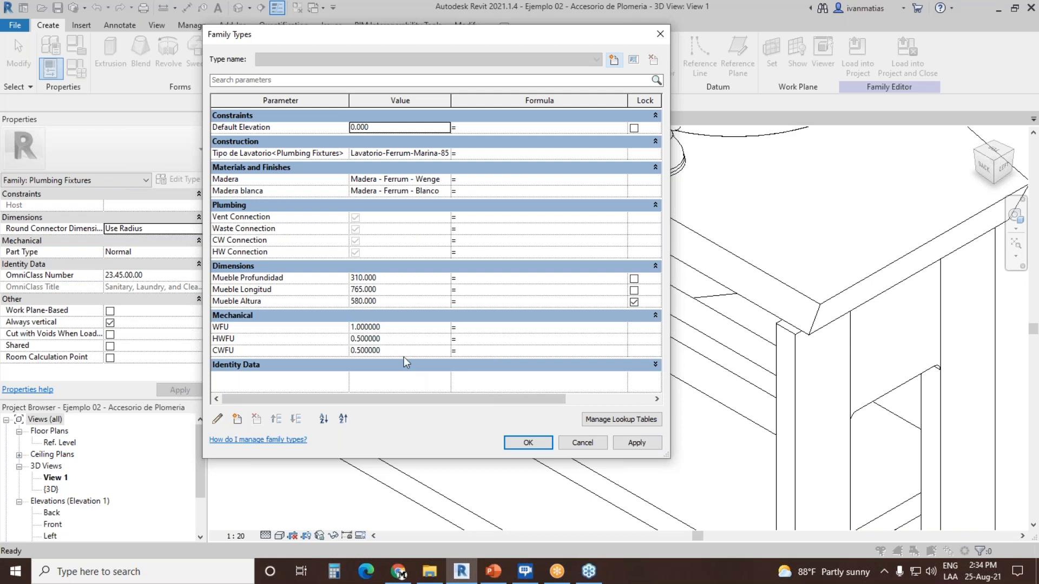
click(237, 420)
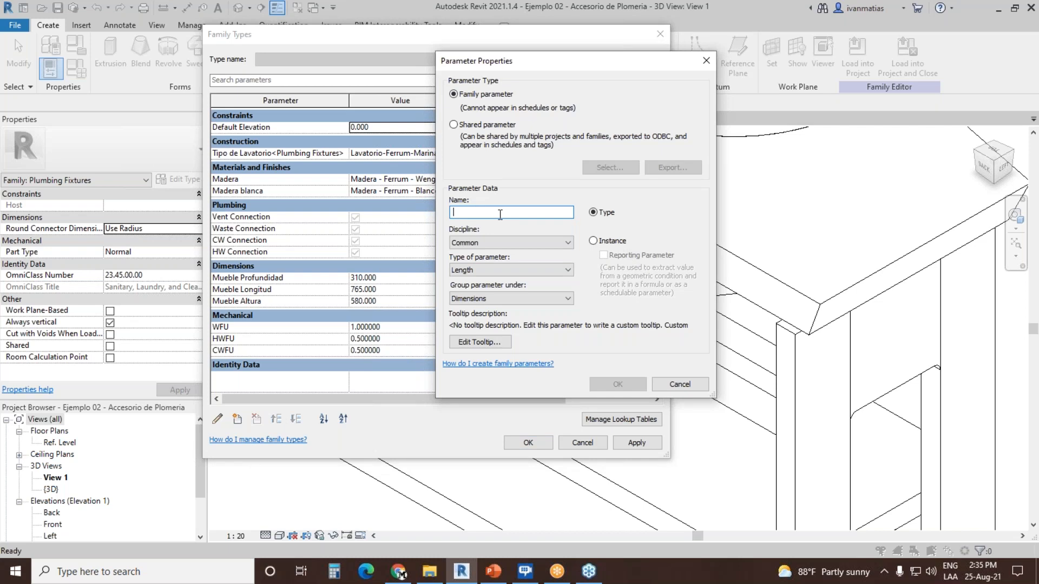
text(Co)
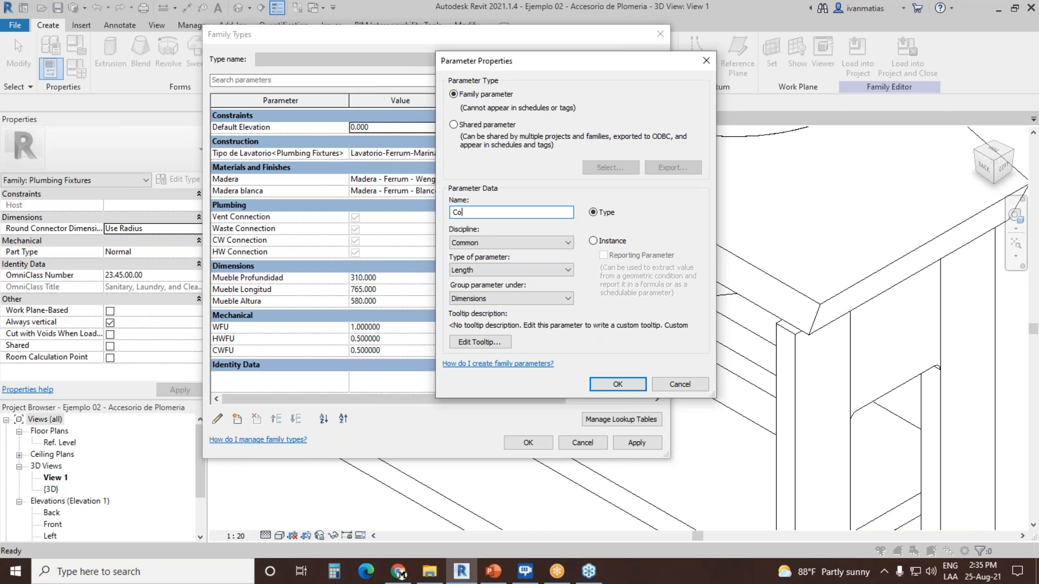
text(nexión A)
key(BackSpace)
text(B)
key(BackSpace)
key(BackSpace)
key(BackSpace)
key(BackSpace)
key(BackSpace)
key(BackSpace)
text(x)
text(tor)
text( A)
text(F R)
key(BackSpace)
key(BackSpace)
key(BackSpace)
key(BackSpace)
text(Radio)
Step: Define Conector Radio as a type parameter with discipline Piping and type Pipe Size, grouped under Dimensions, and create it
click(497, 241)
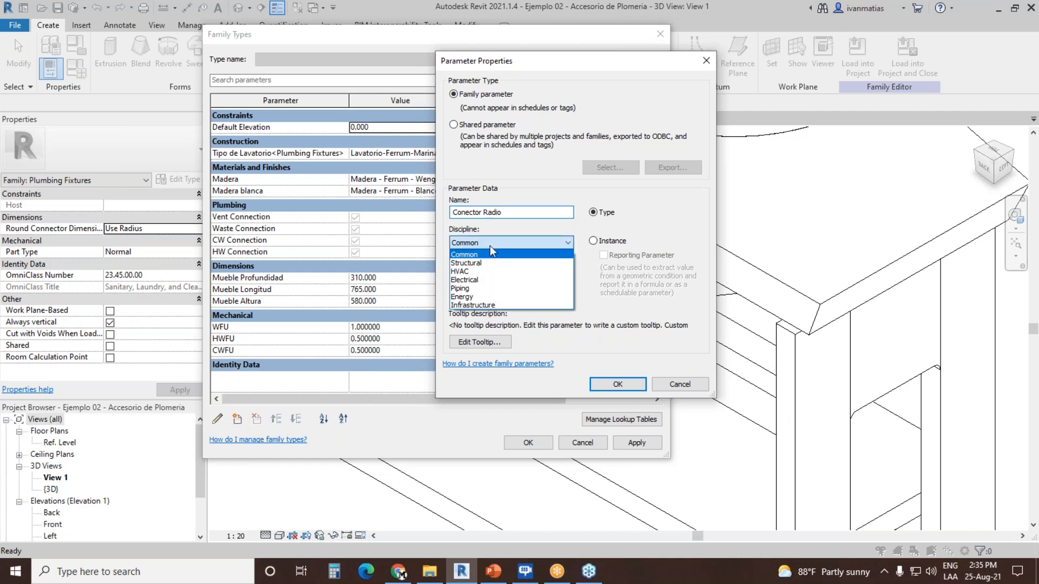
click(487, 287)
click(502, 271)
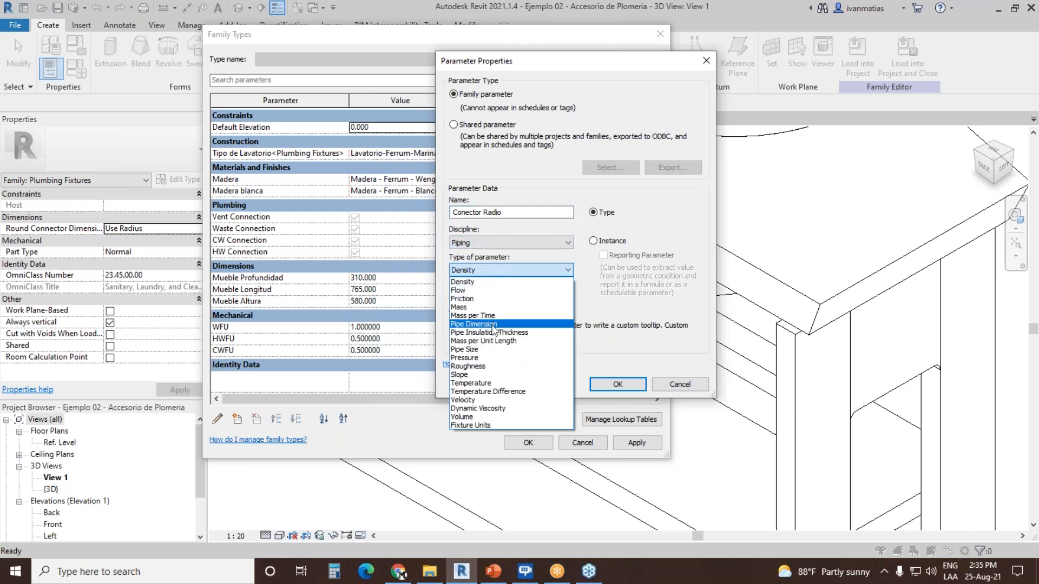
click(505, 350)
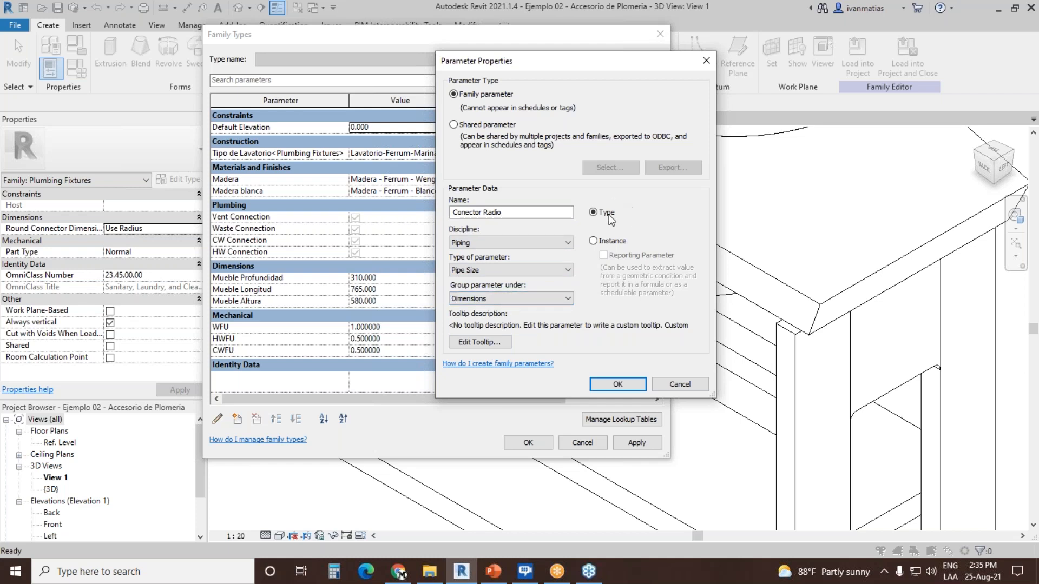
click(622, 382)
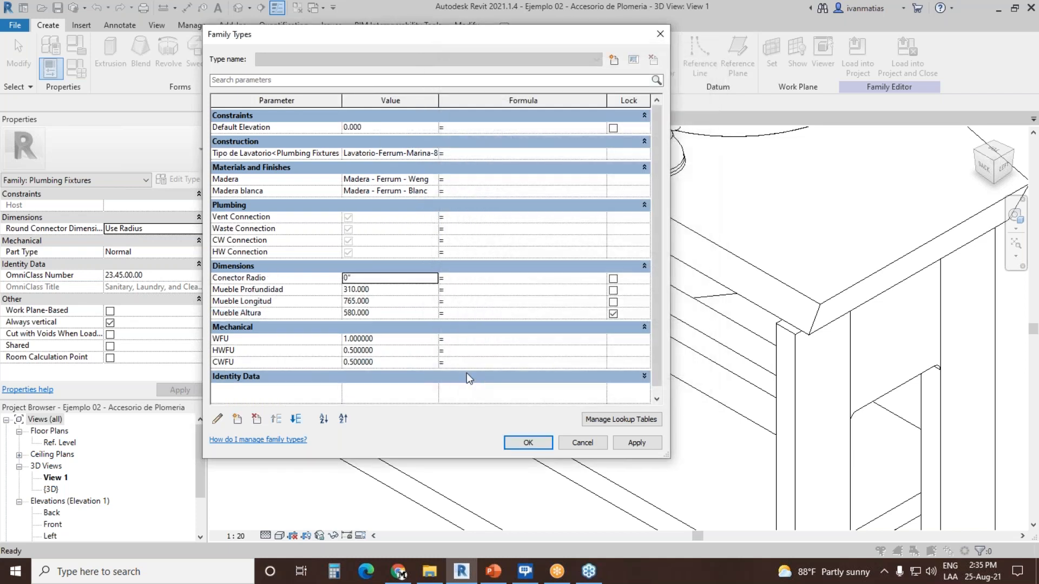
Step: Set the Conector Radio parameter to 3/4"
click(379, 278)
text(3/4)
key(Tab)
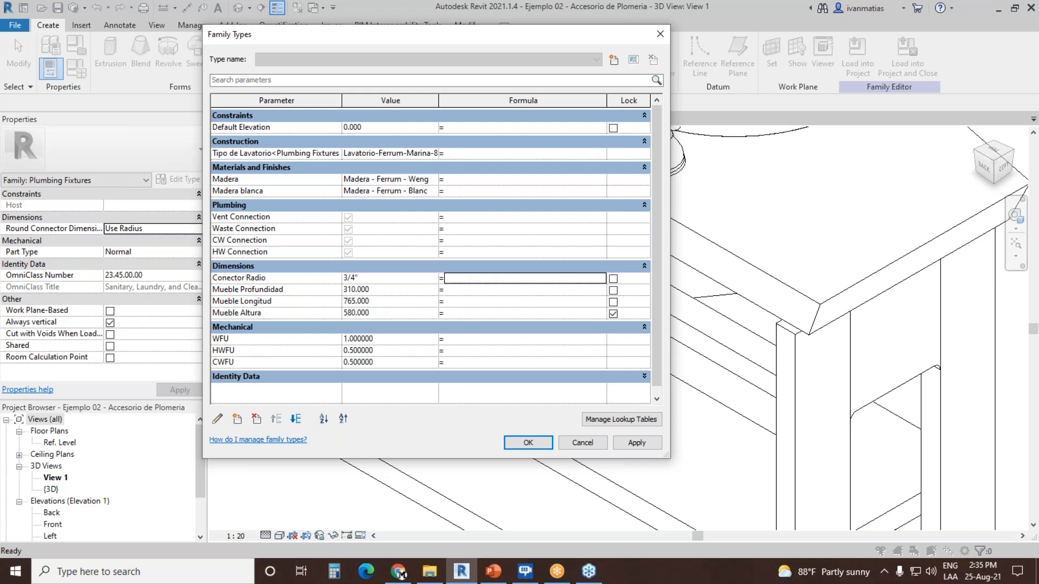
Step: Set the Conector Radio parameter to 1/2"
click(382, 280)
text(1/2)
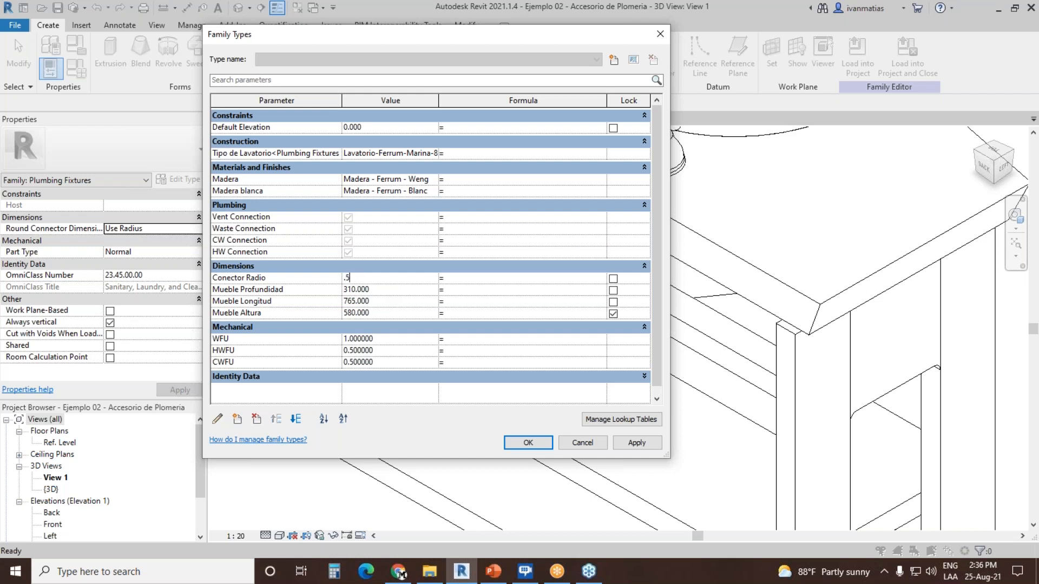
key(Tab)
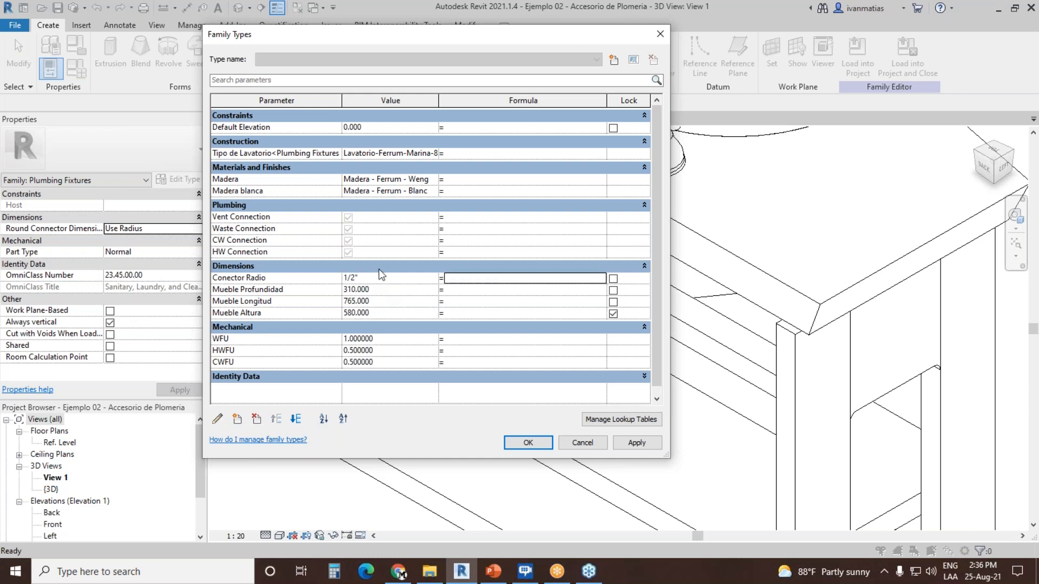
Step: Create a family type parameter named Conector Diametro with discipline Piping and type Pipe Size, grouped under Dimensions
click(237, 419)
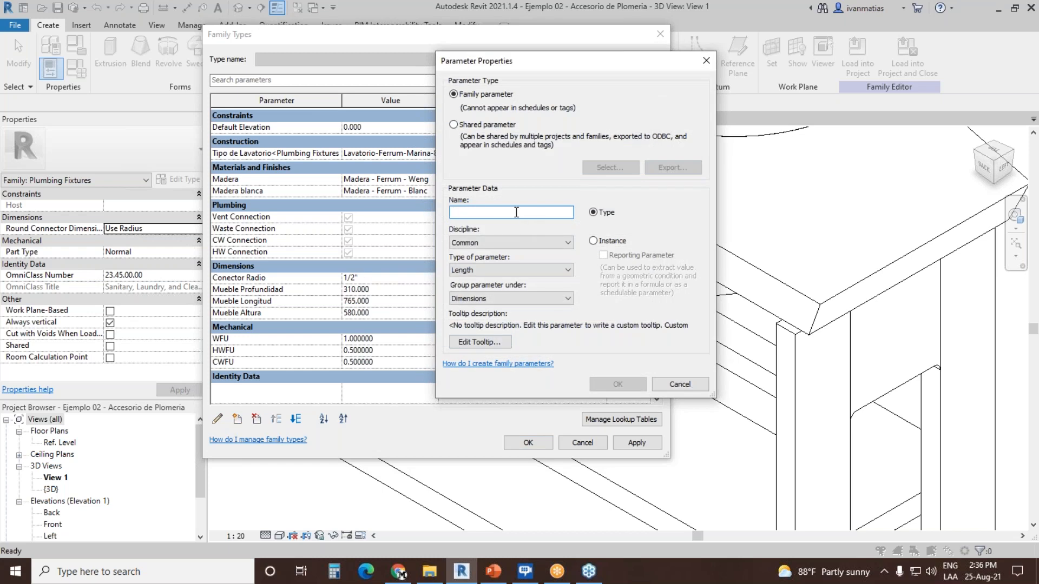
text(Conector Diametro)
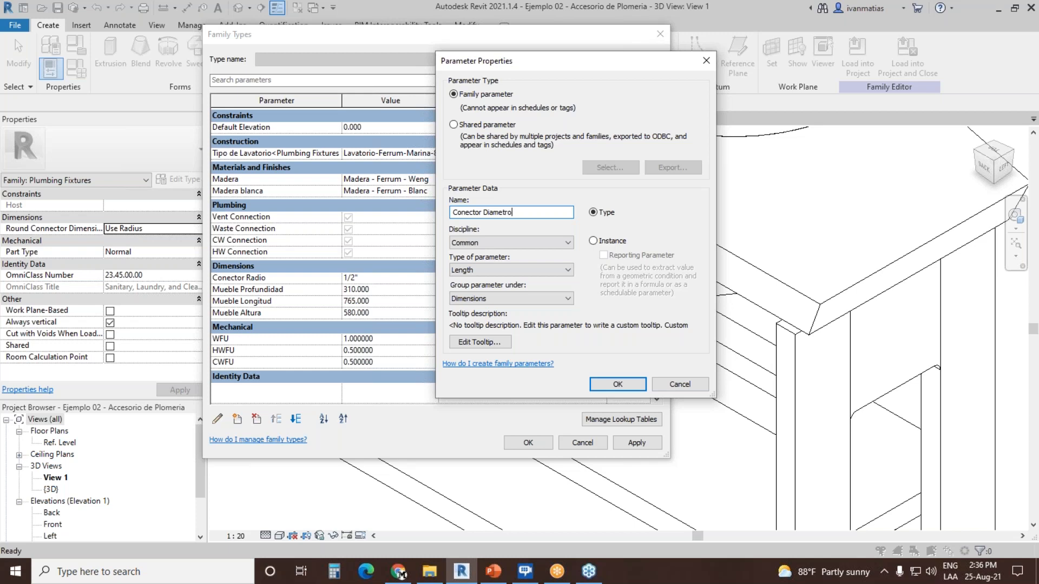
click(517, 242)
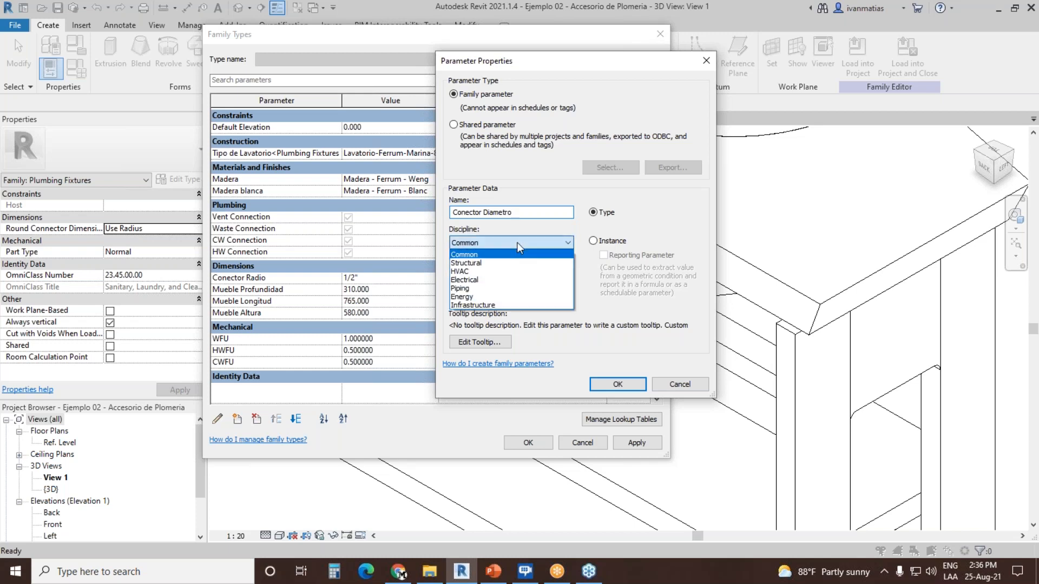
click(489, 288)
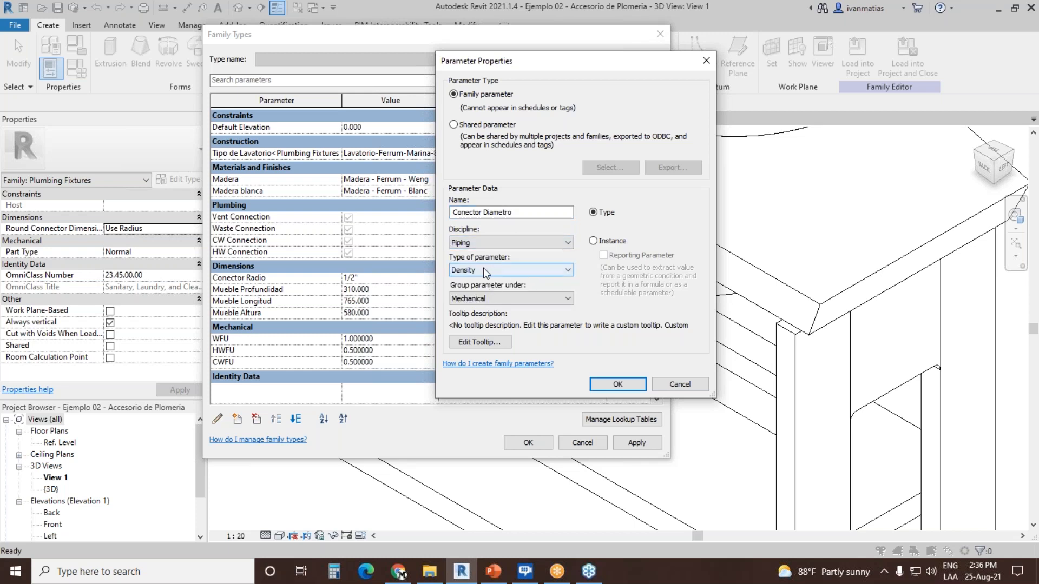
click(482, 269)
click(478, 349)
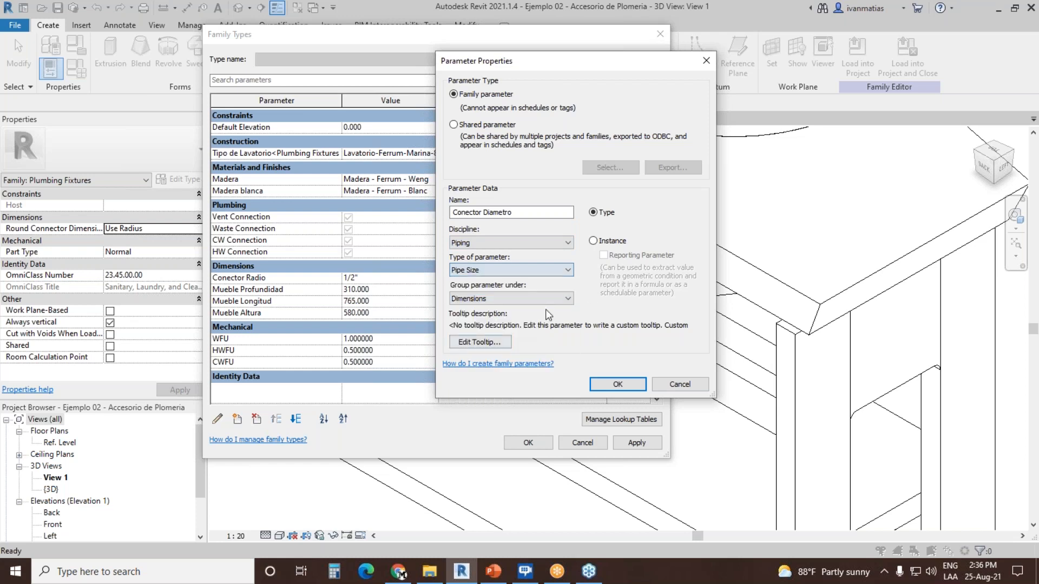
click(618, 384)
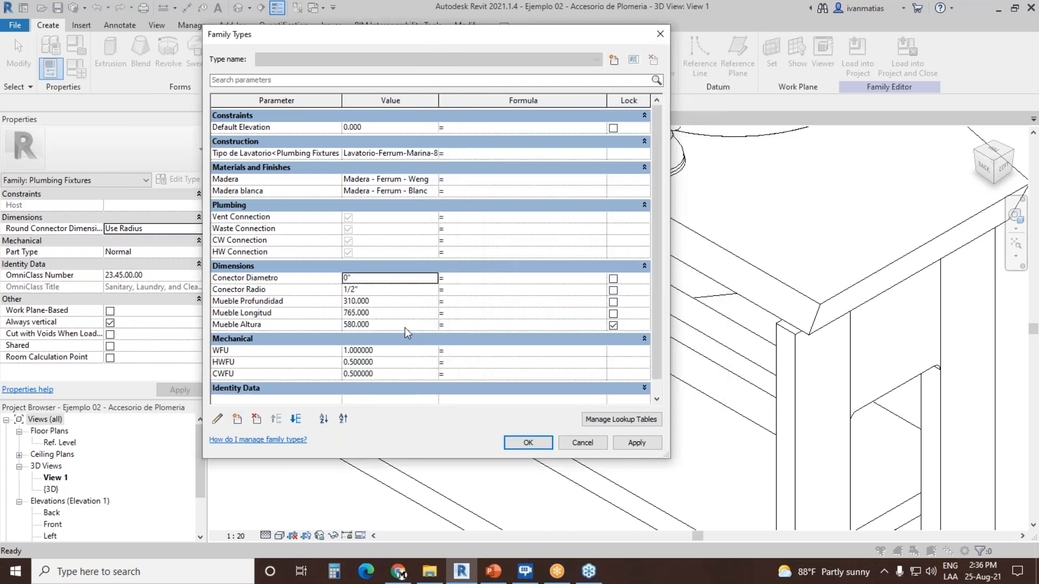
Step: Move Conector Diametro below Conector Radio and give it the formula Conector Radio * 2
click(295, 419)
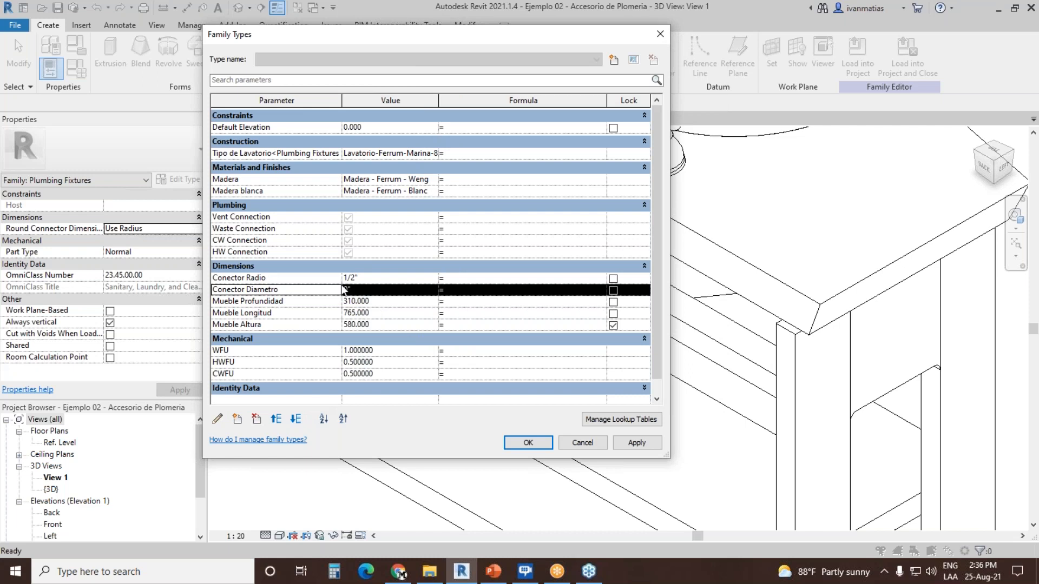
click(498, 290)
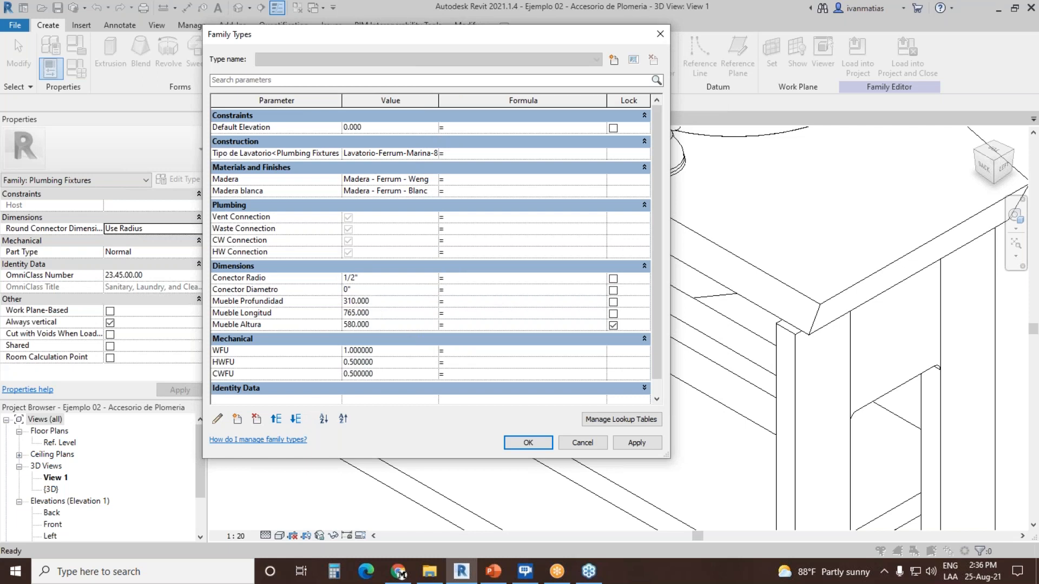
text(Conector Radio * 2)
key(Tab)
Step: Create a family type parameter named Flujo with discipline Piping and type Pressure, grouped under Mechanical
click(237, 420)
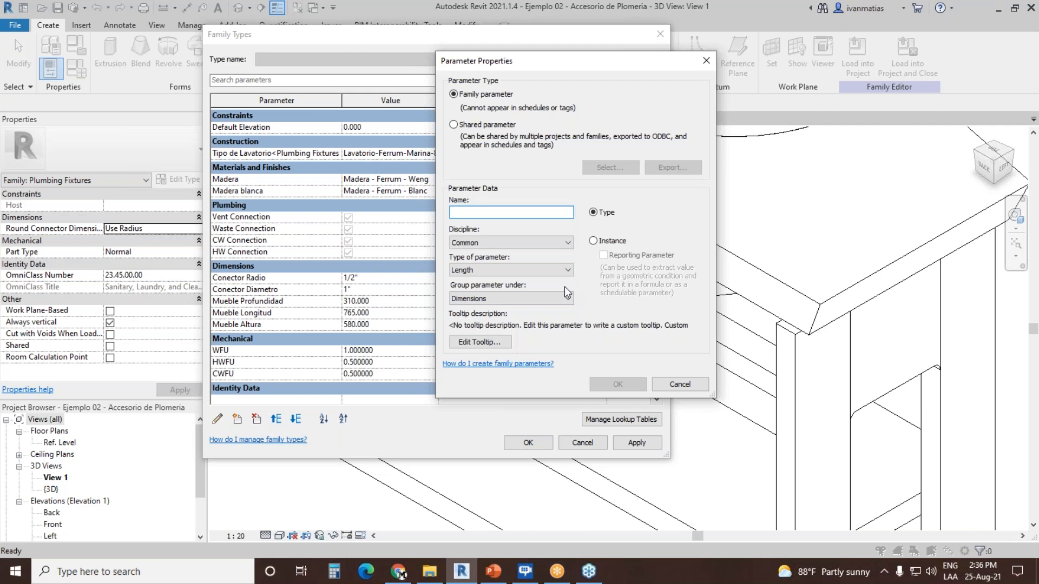
text(Flujo)
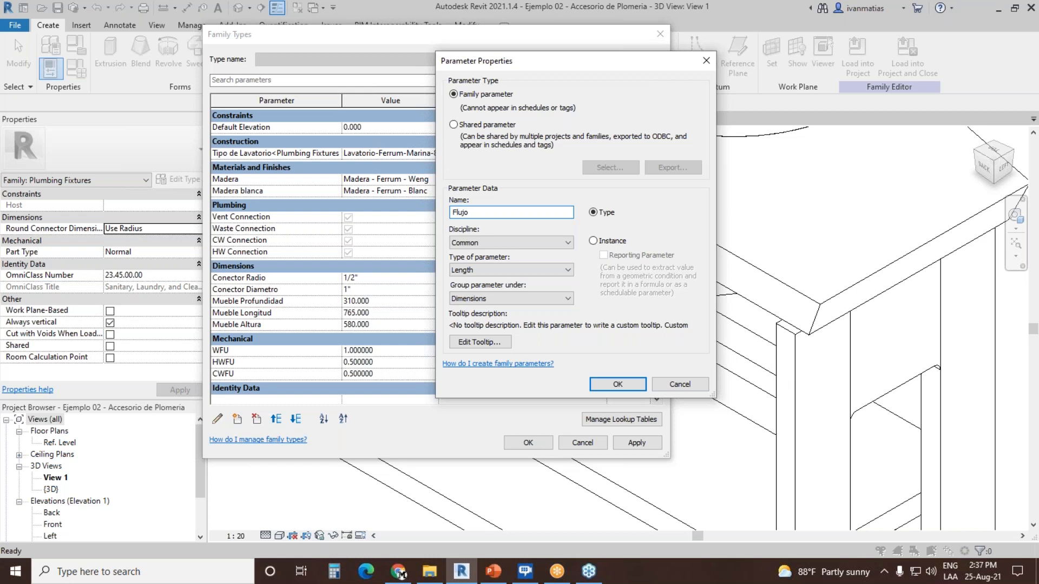
click(484, 242)
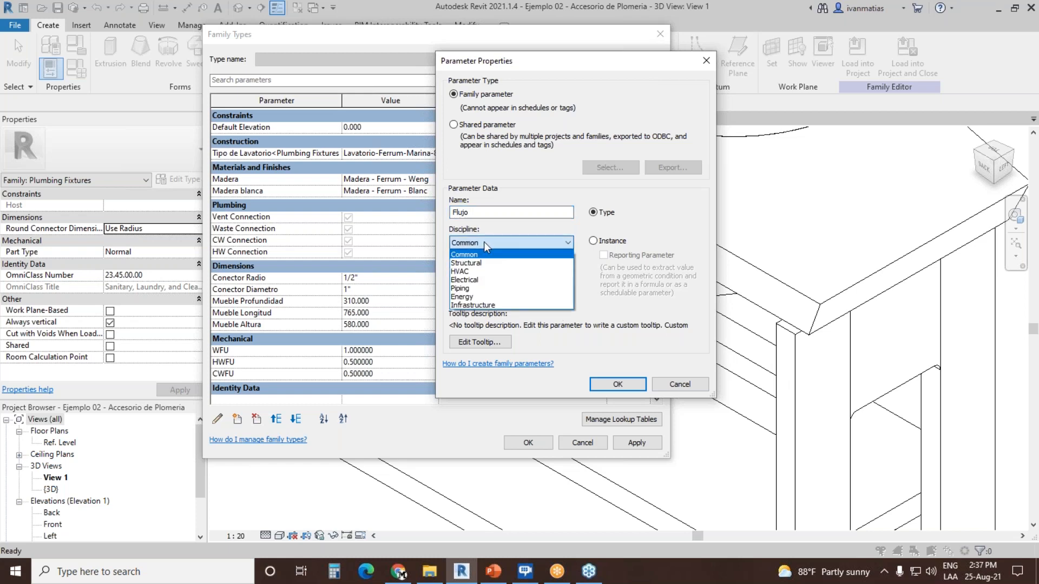
click(466, 289)
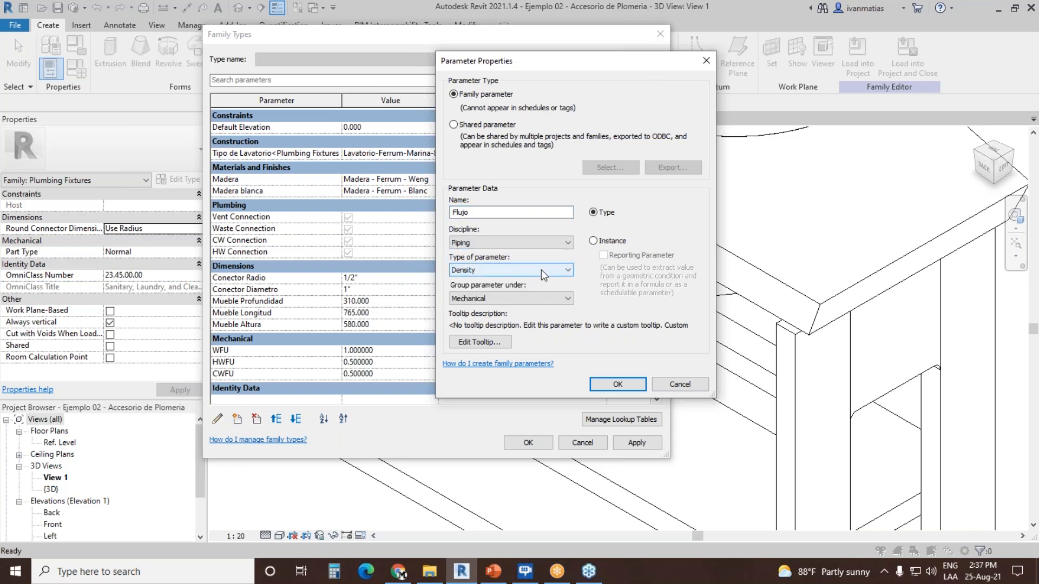
click(532, 269)
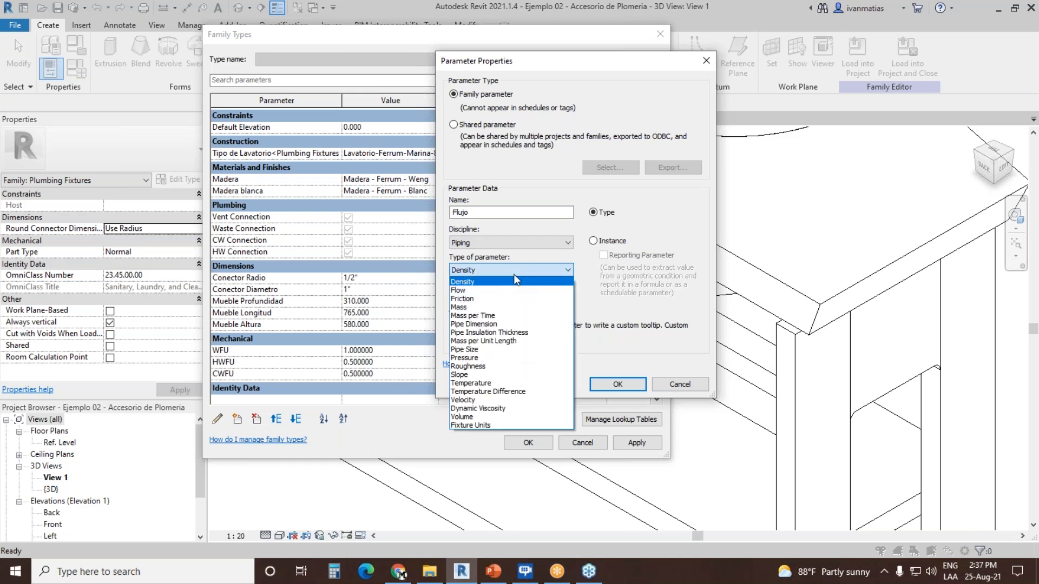
click(521, 358)
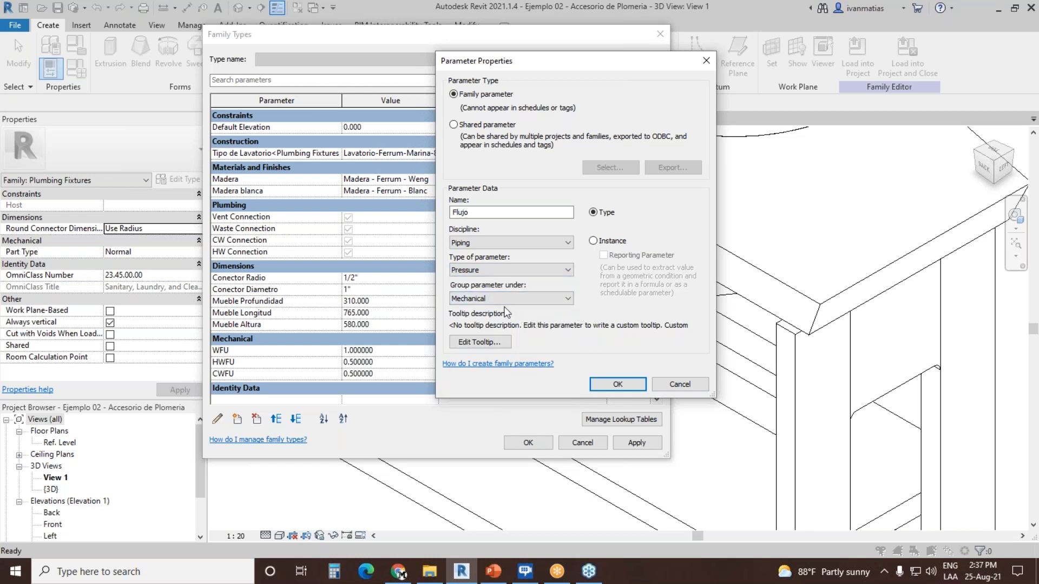
click(620, 384)
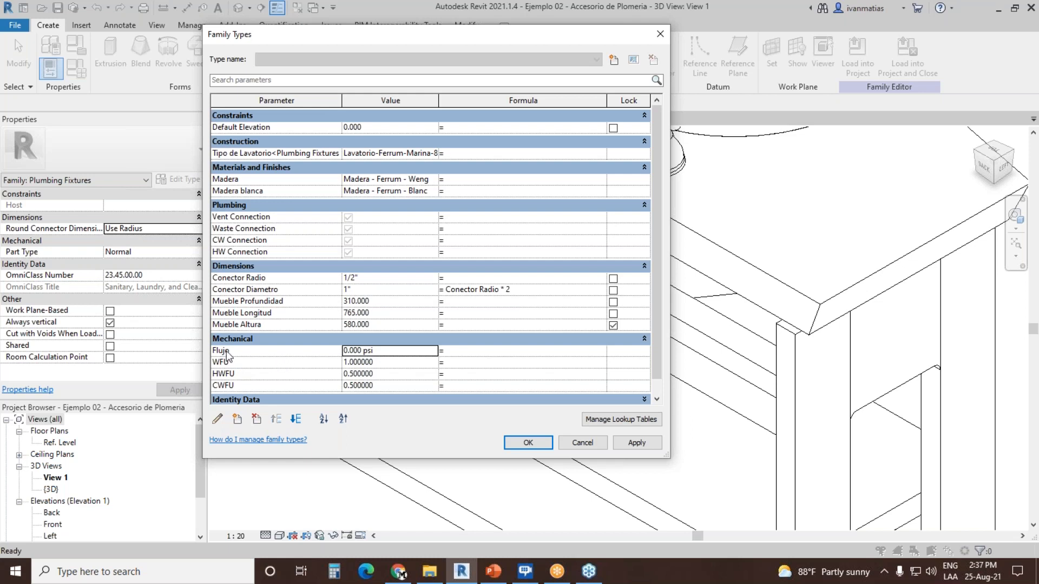
Step: Set the Flujo parameter to 8 psi
click(407, 356)
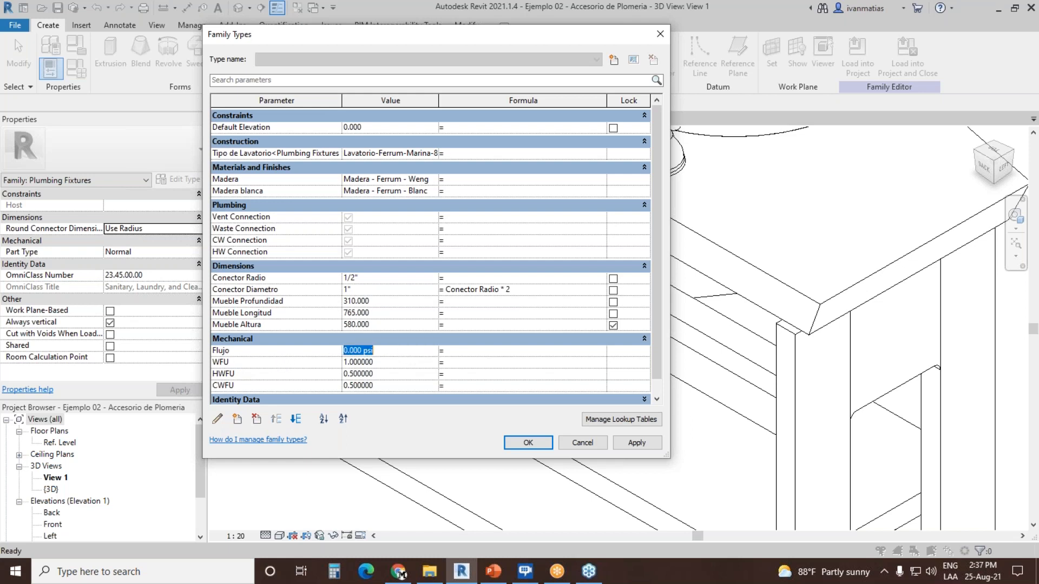
text(8)
key(Tab)
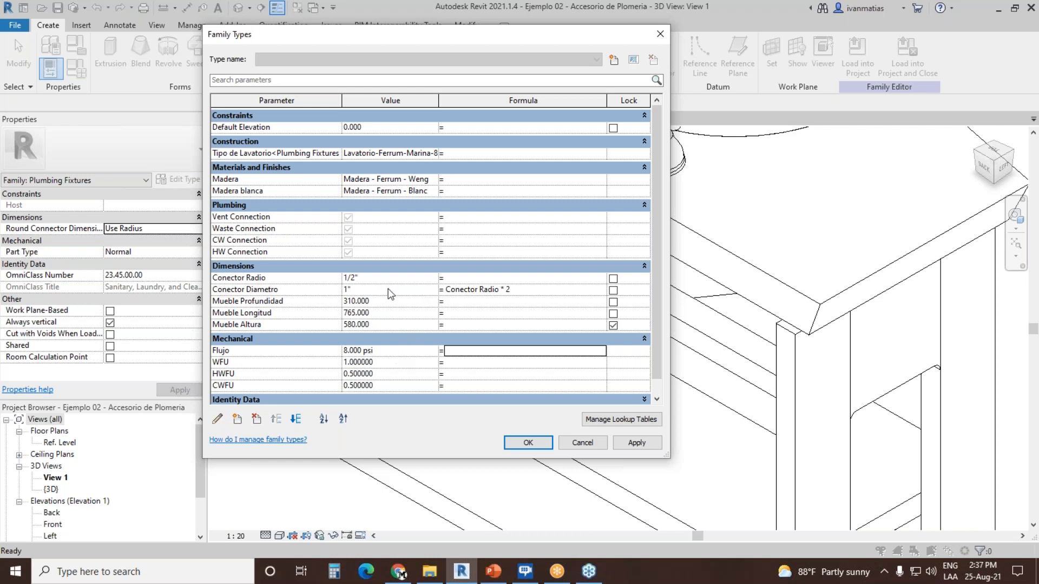
Step: Check the WFU and HWFU values in the family types and accept the parameter changes
click(386, 362)
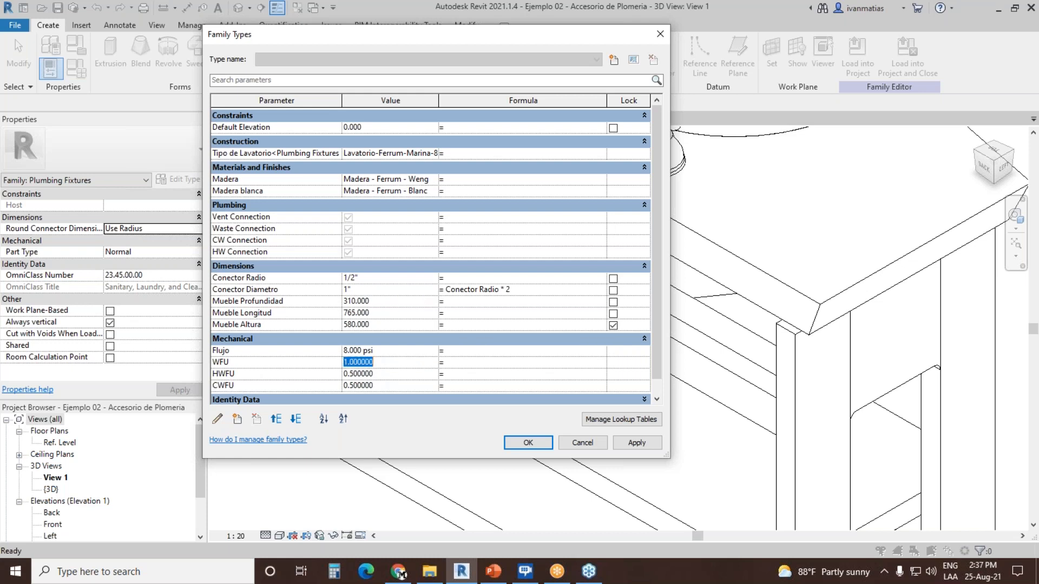
click(387, 373)
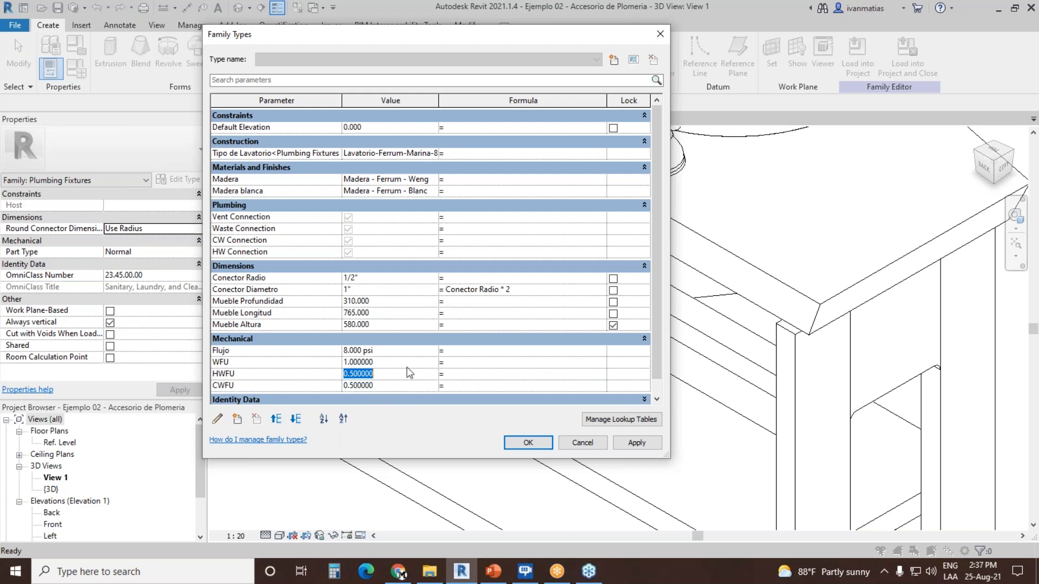
click(529, 443)
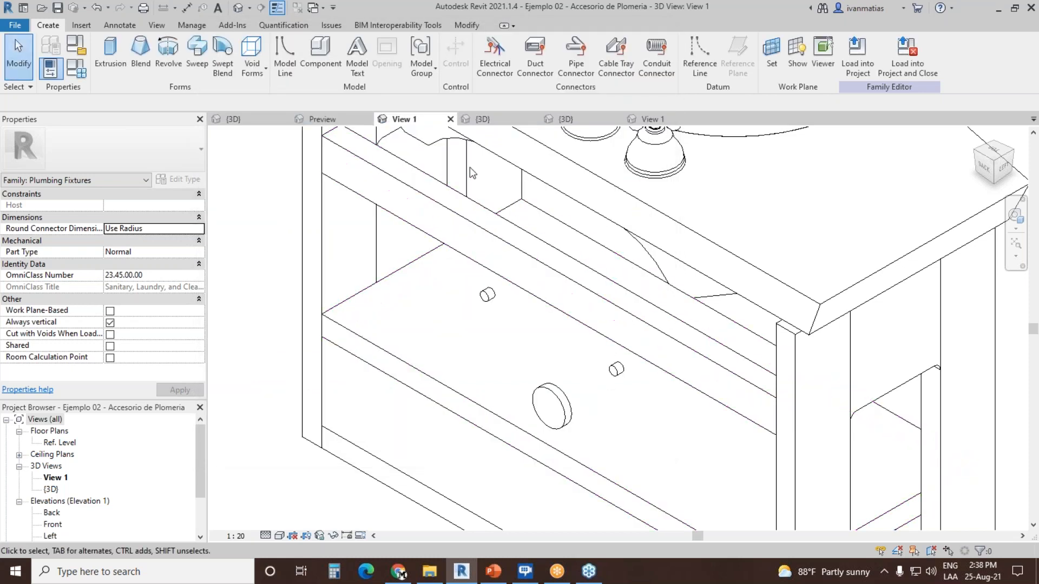
Step: Place a Domestic Cold Water pipe connector on the end face of the small pipe stub farther from the cabinet's near corner
click(580, 57)
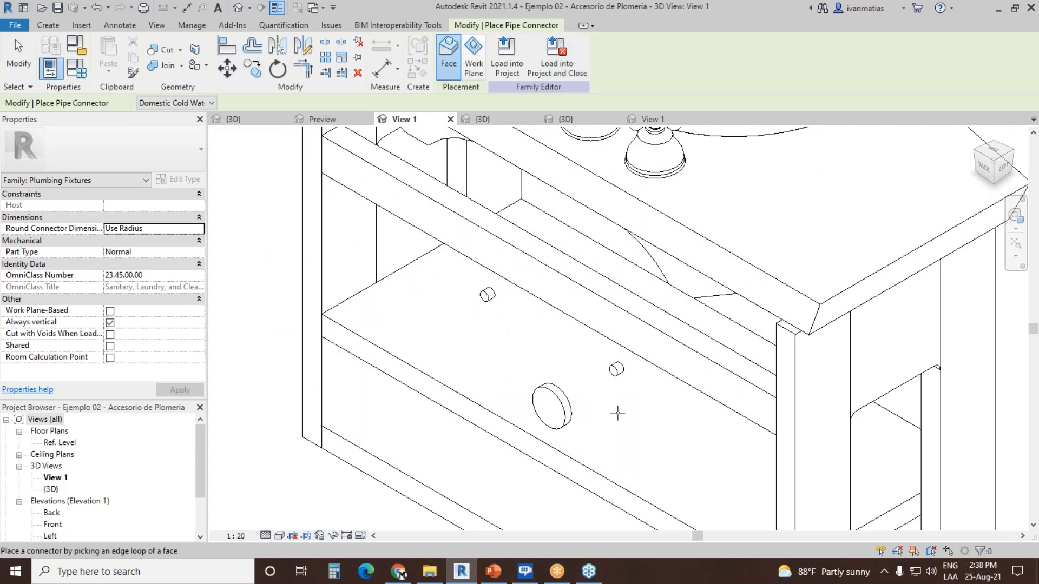
scroll(652, 430, up, 1)
scroll(652, 430, up, 4)
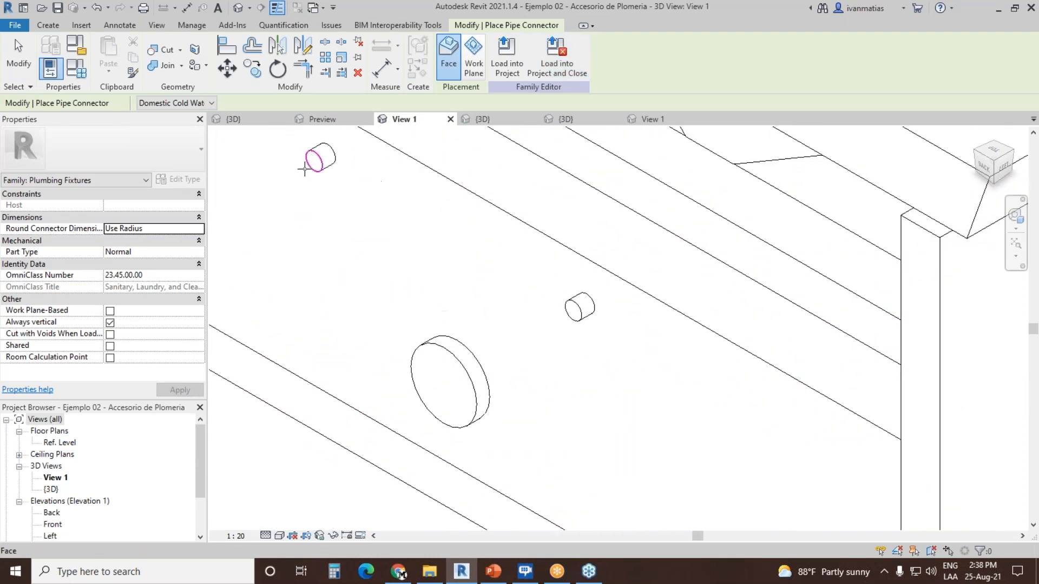
middle_drag(454, 275, 514, 316)
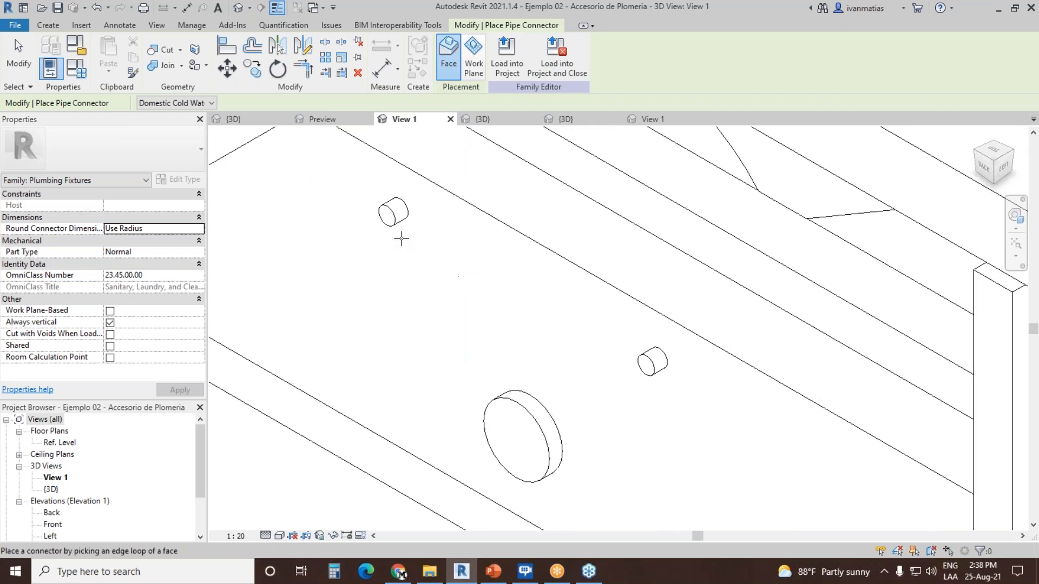
click(388, 212)
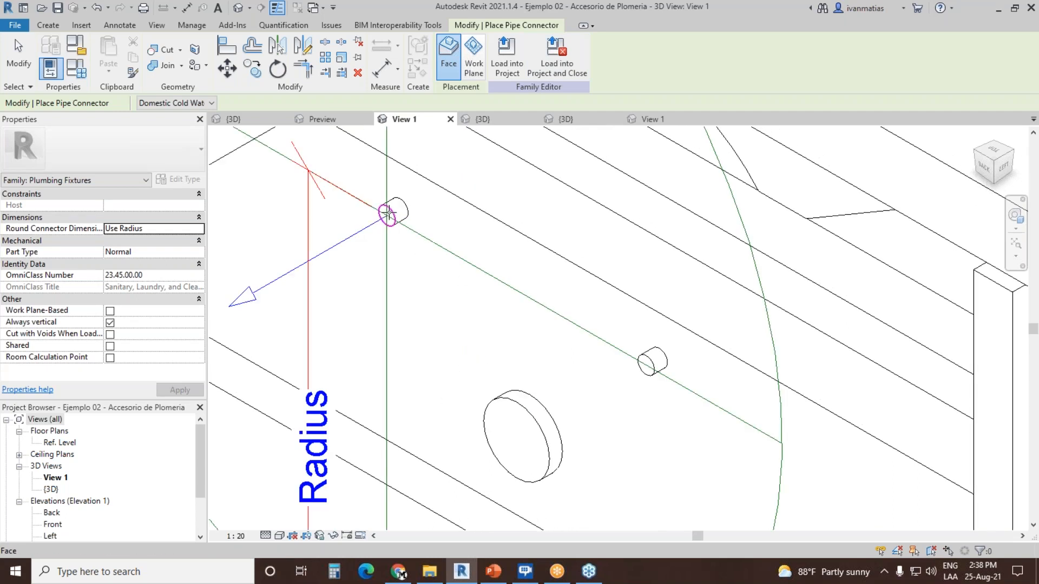
scroll(482, 284, down, 3)
scroll(482, 284, up, 1)
key(Escape)
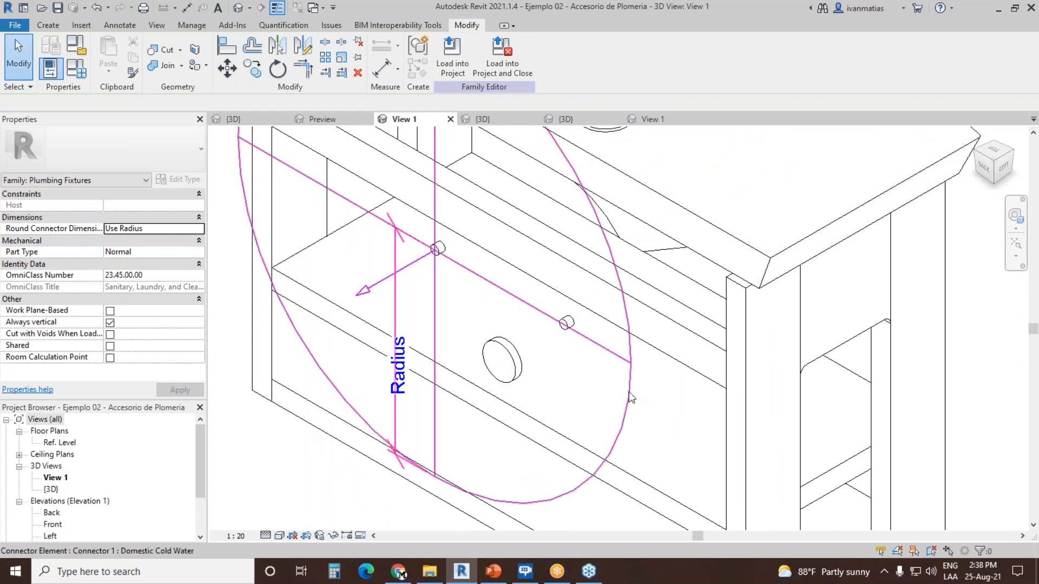
Step: Associate the cold water connector's radius with the Conector Radio family parameter
click(628, 391)
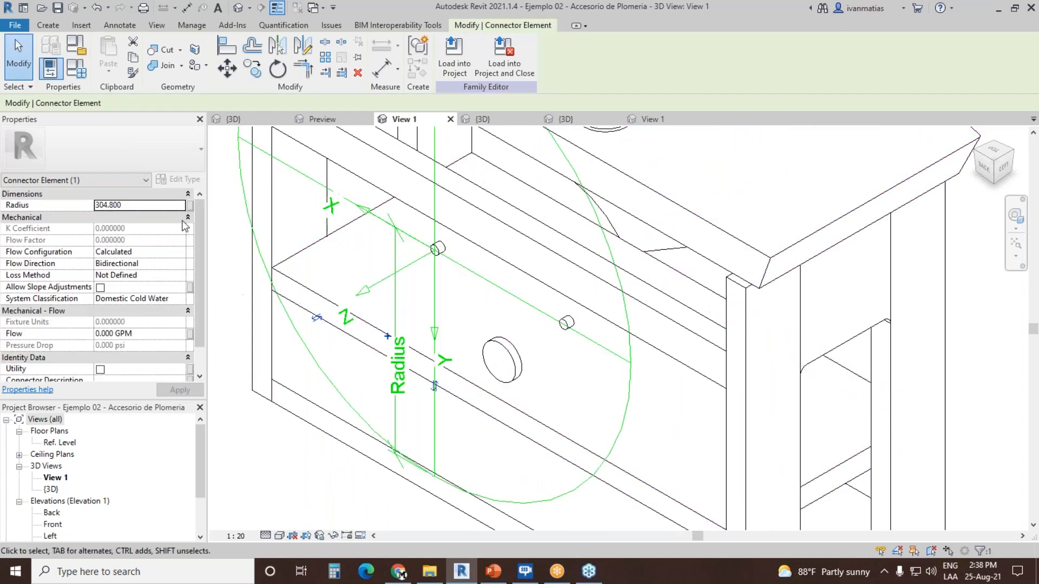
click(190, 205)
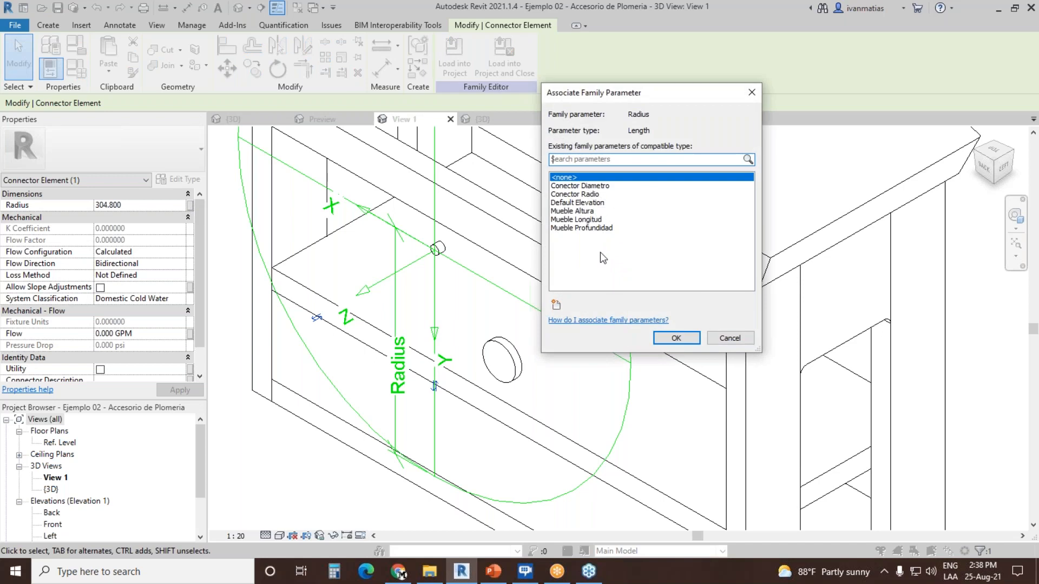
click(587, 195)
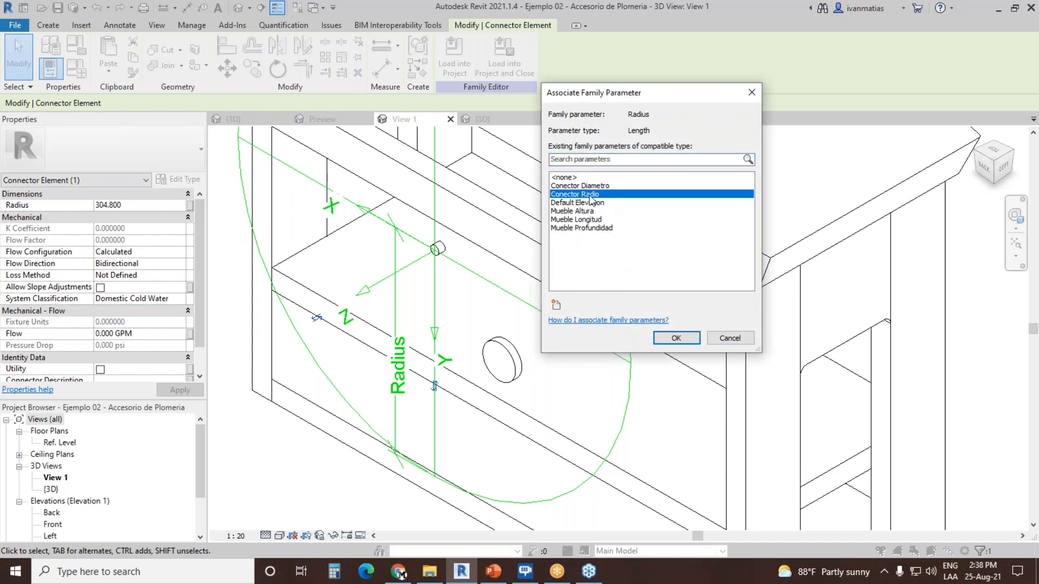
click(675, 338)
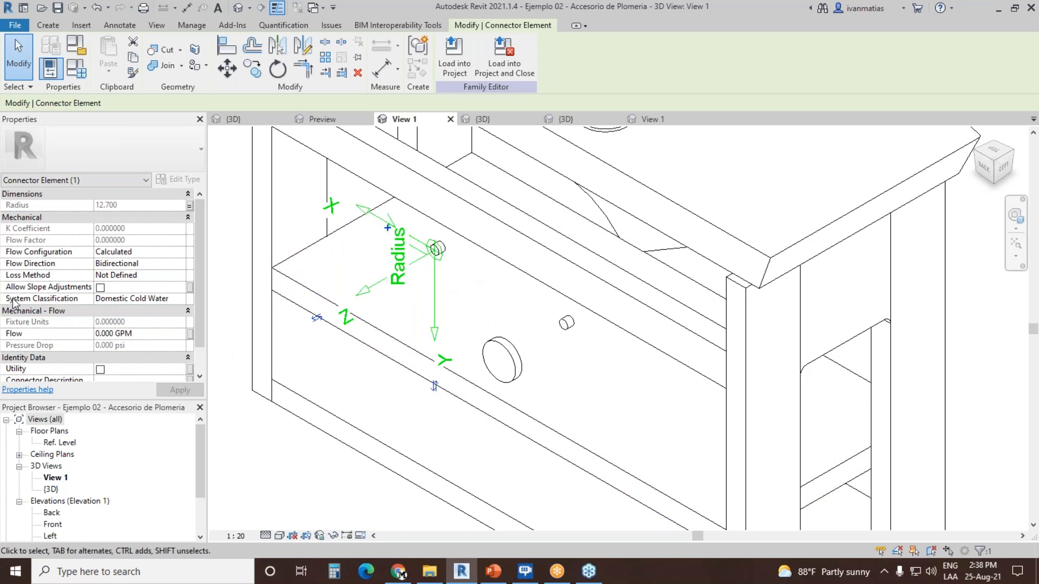
Step: Keep the cold water connector's classification as Domestic Cold Water, with flow configuration Fixture Units and loss method Specific Loss
click(181, 299)
click(180, 299)
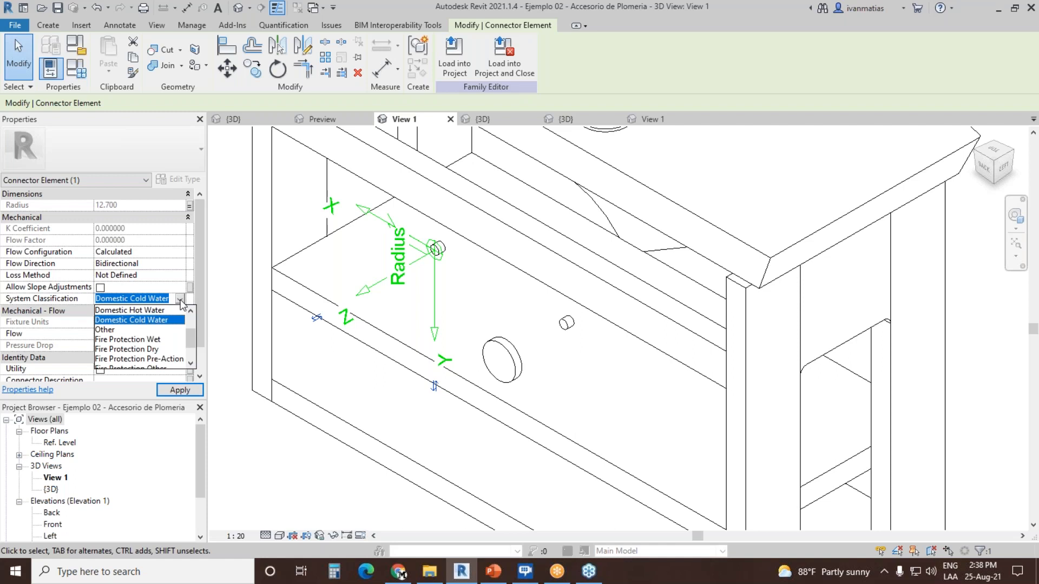
click(158, 320)
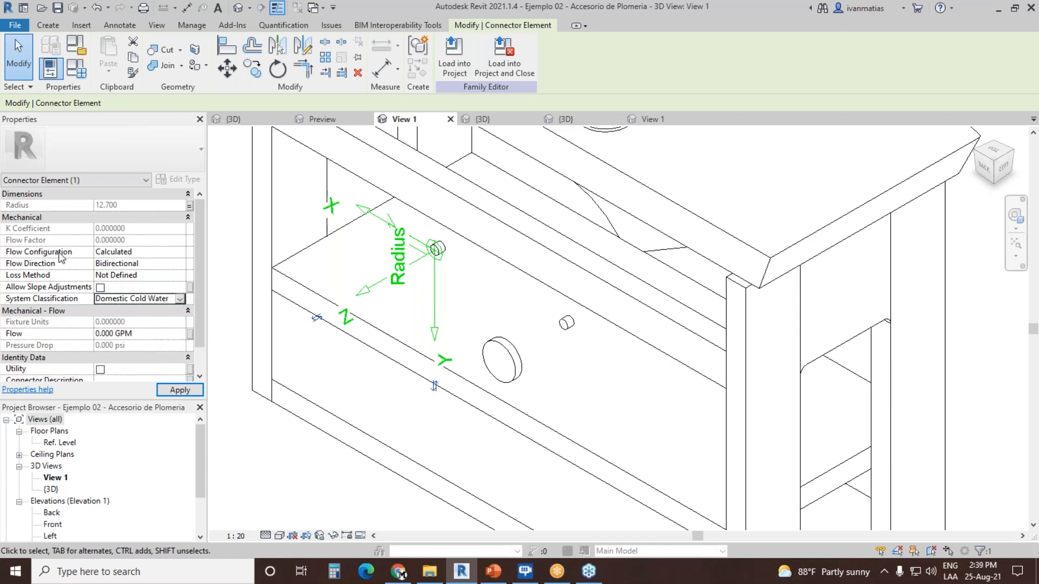
click(182, 253)
click(180, 252)
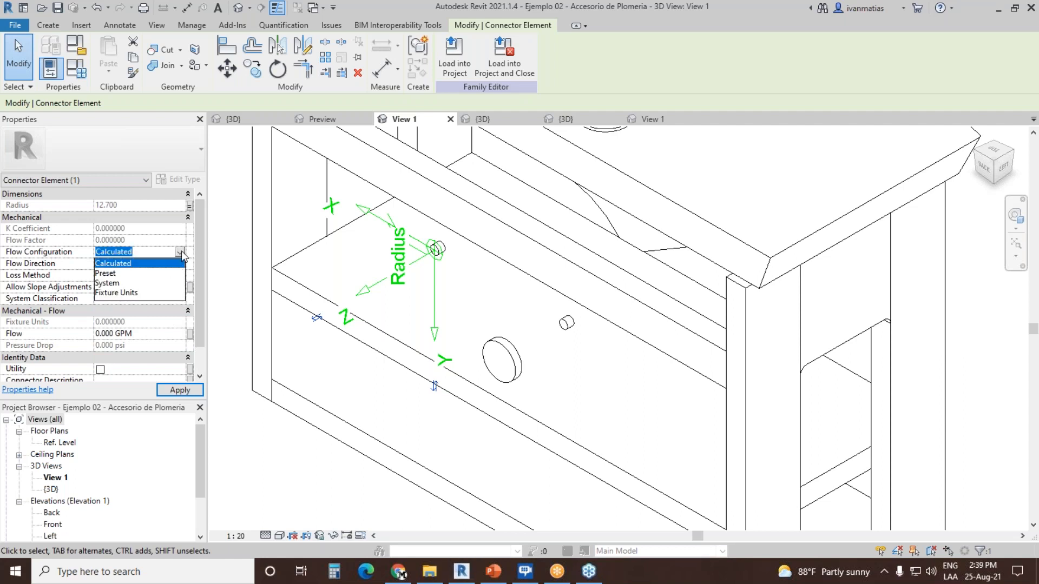
click(132, 292)
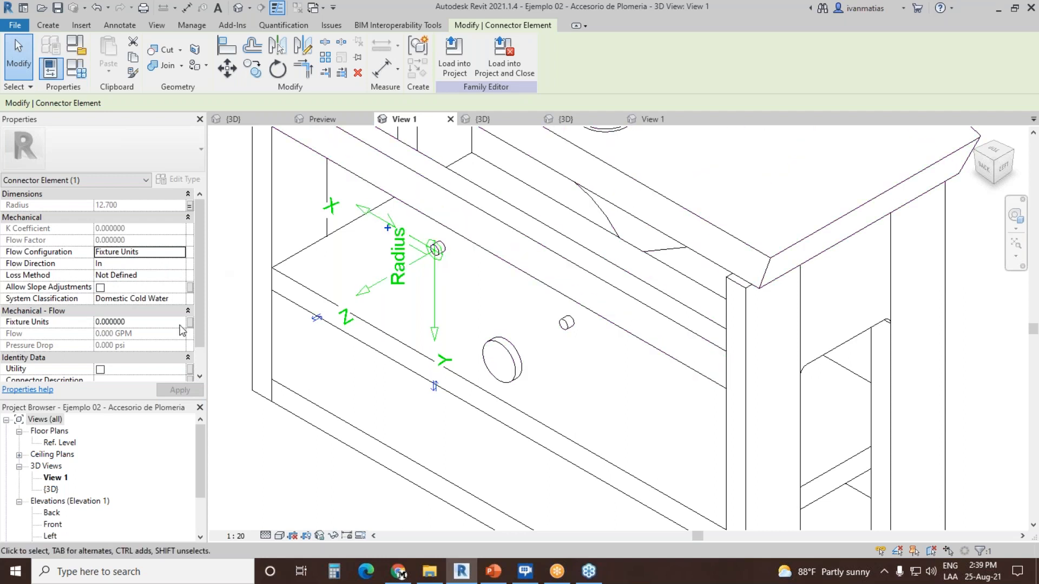
click(180, 277)
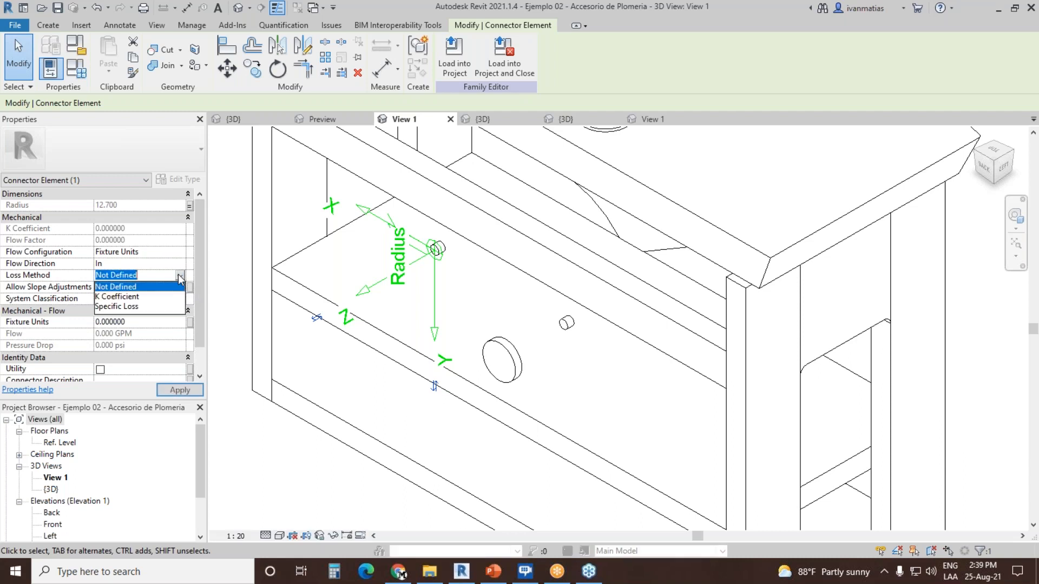
click(136, 306)
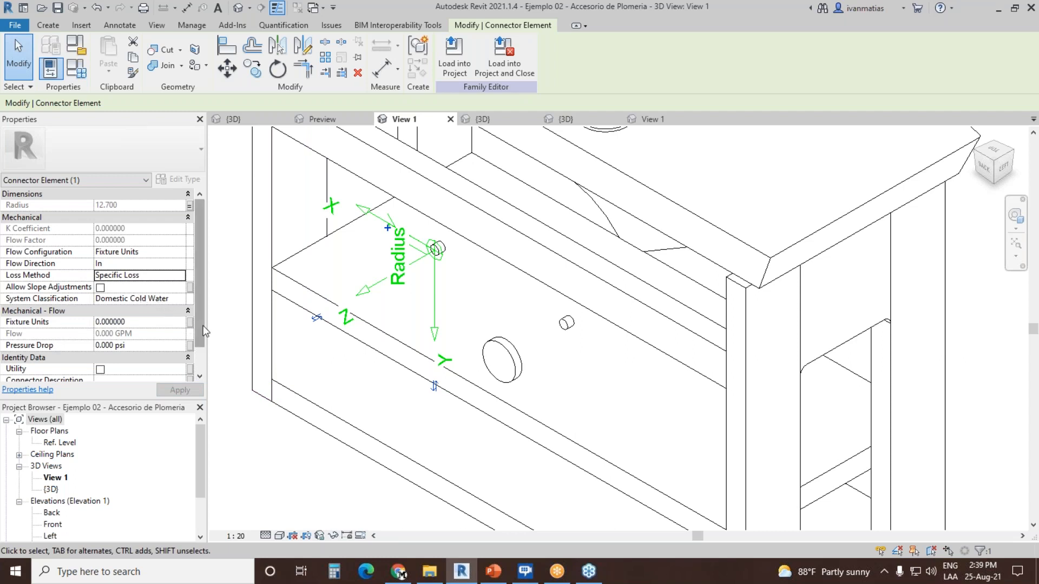
Step: Associate the cold water connector's Fixture Units with CWFU and its Pressure Drop with Flujo
click(189, 321)
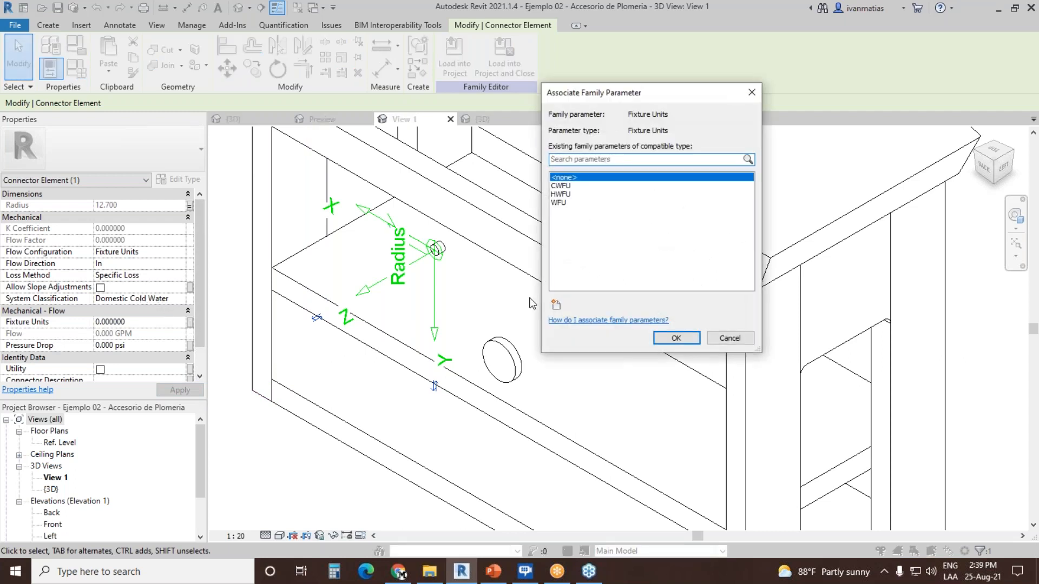
click(573, 186)
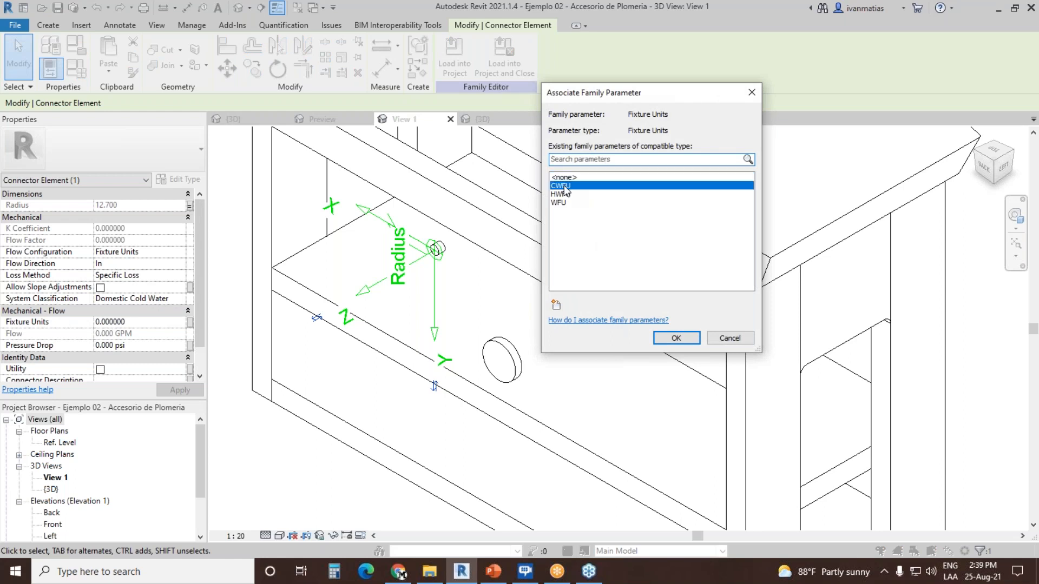
click(673, 338)
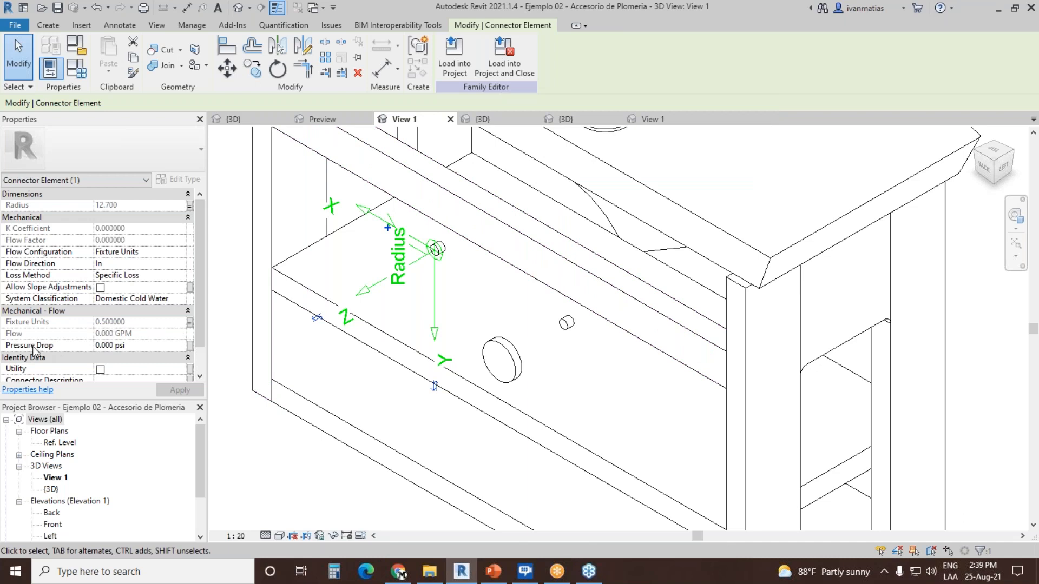
click(190, 345)
click(560, 186)
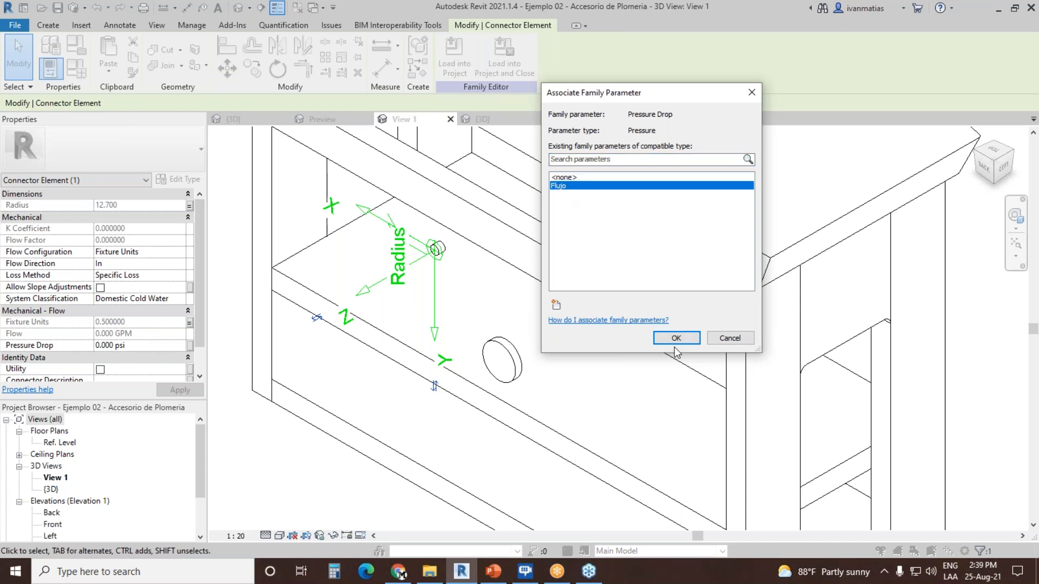
click(677, 338)
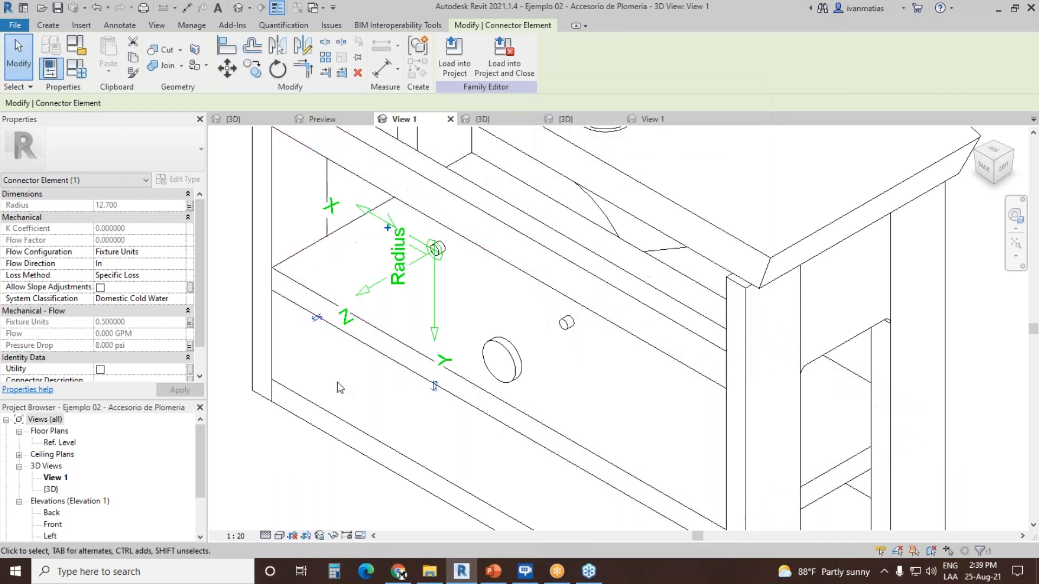
click(489, 316)
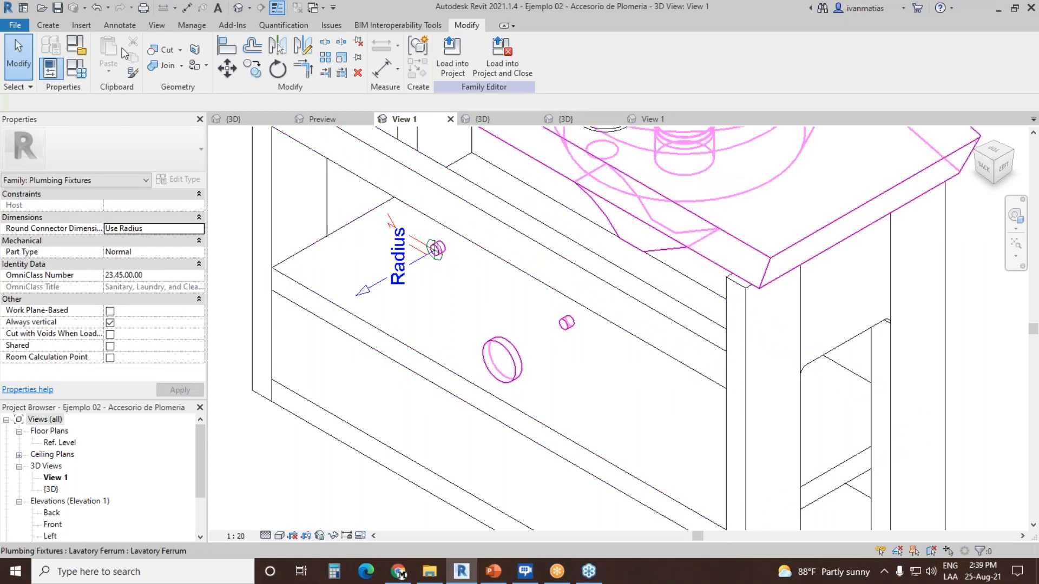
Step: Place a Domestic Hot Water pipe connector on the end face of the other small pipe stub
click(52, 24)
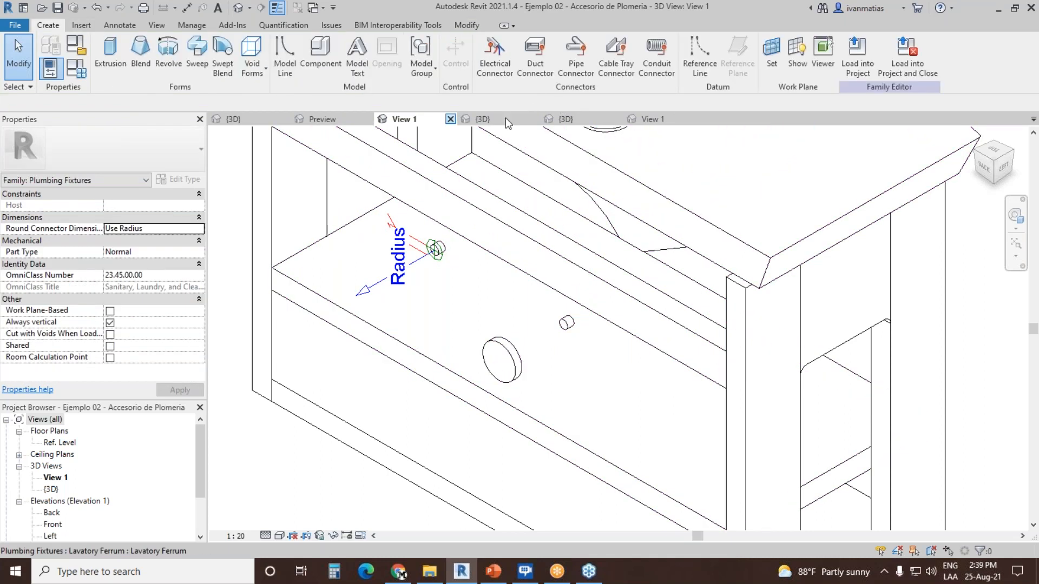
click(588, 61)
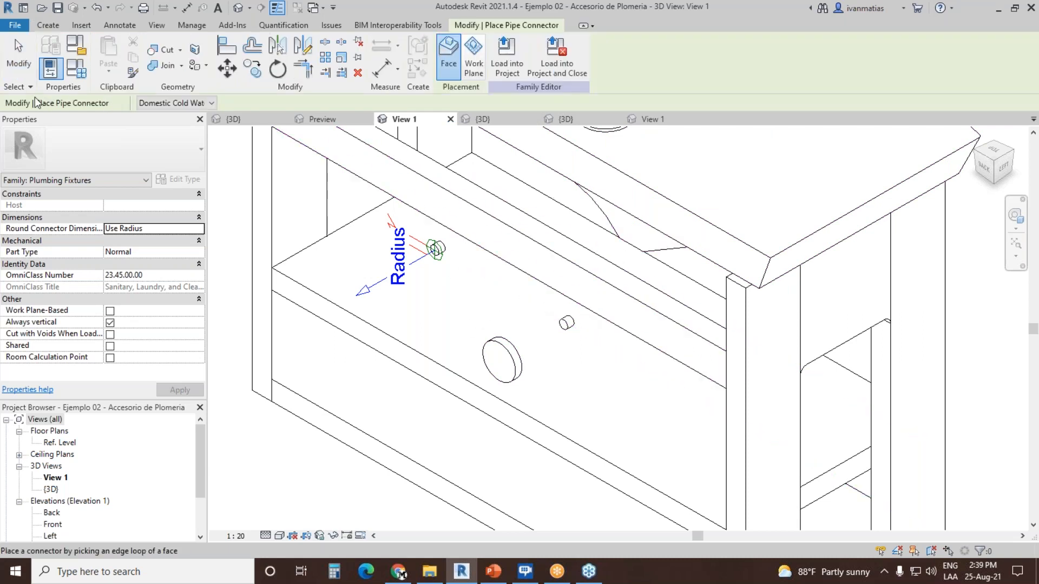
click(210, 103)
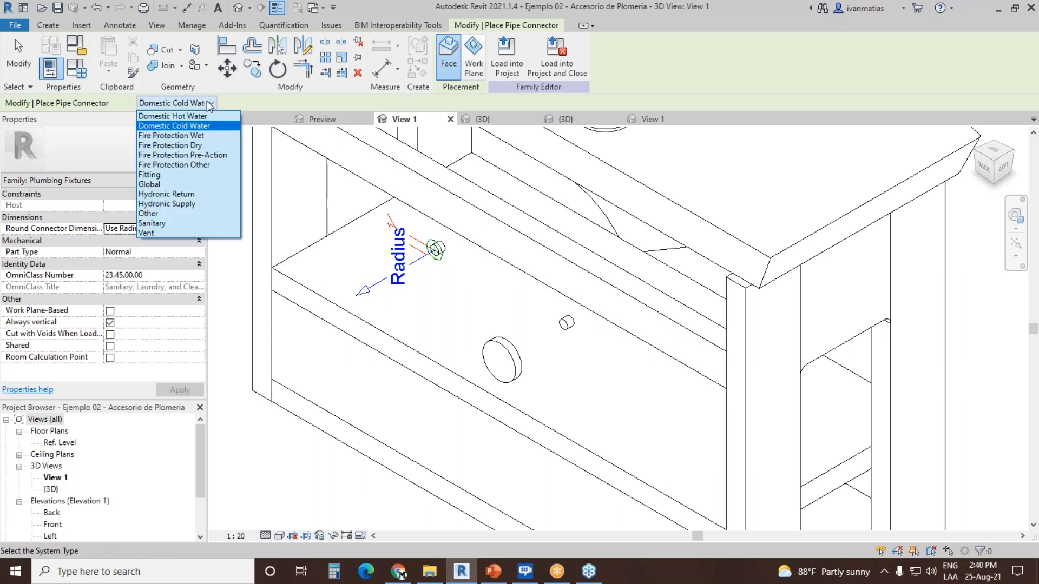
click(172, 116)
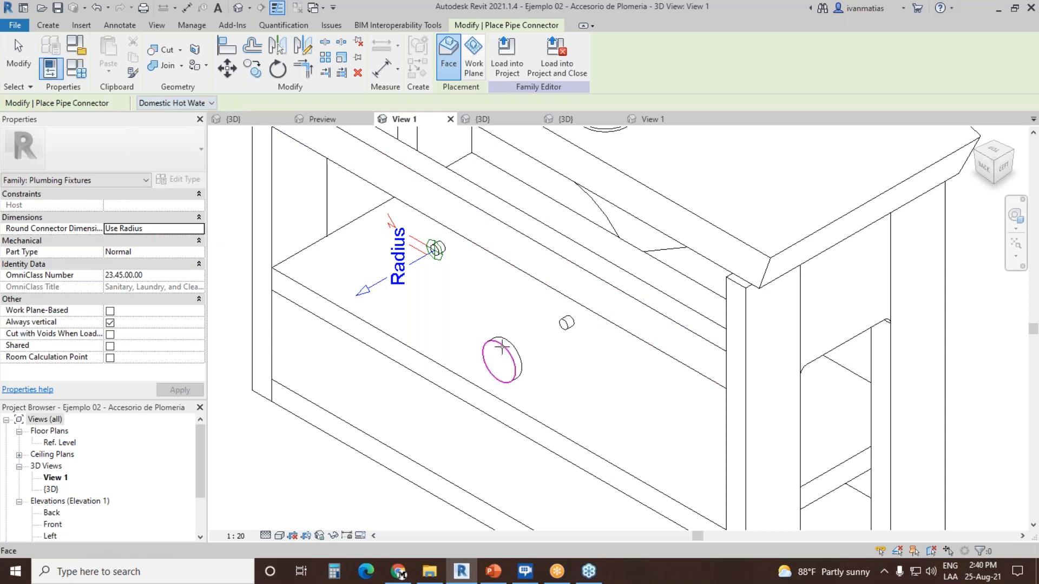
click(565, 325)
click(15, 66)
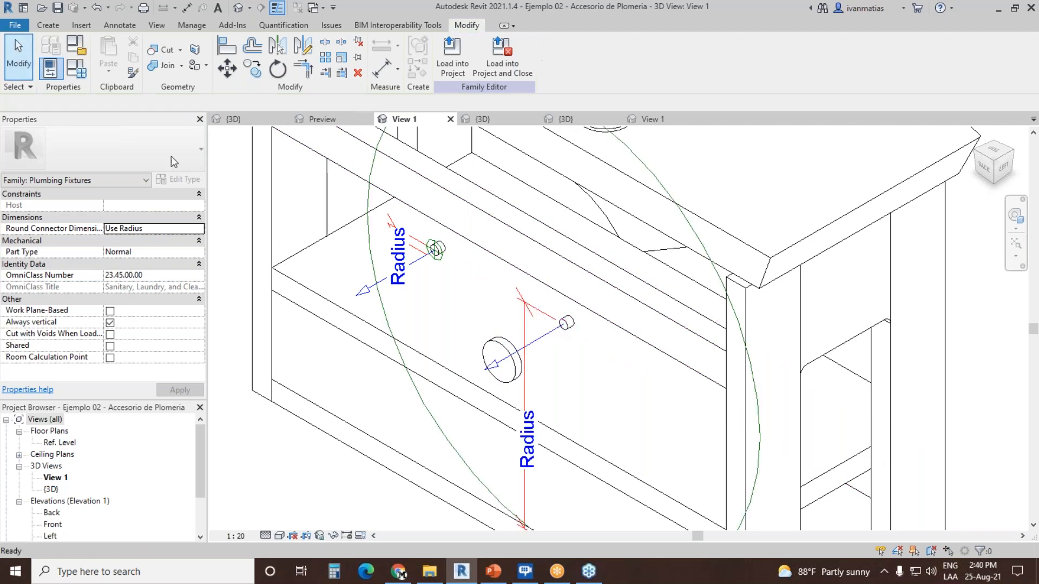
Step: Associate the hot water connector's radius with the Conector Radio family parameter
click(403, 359)
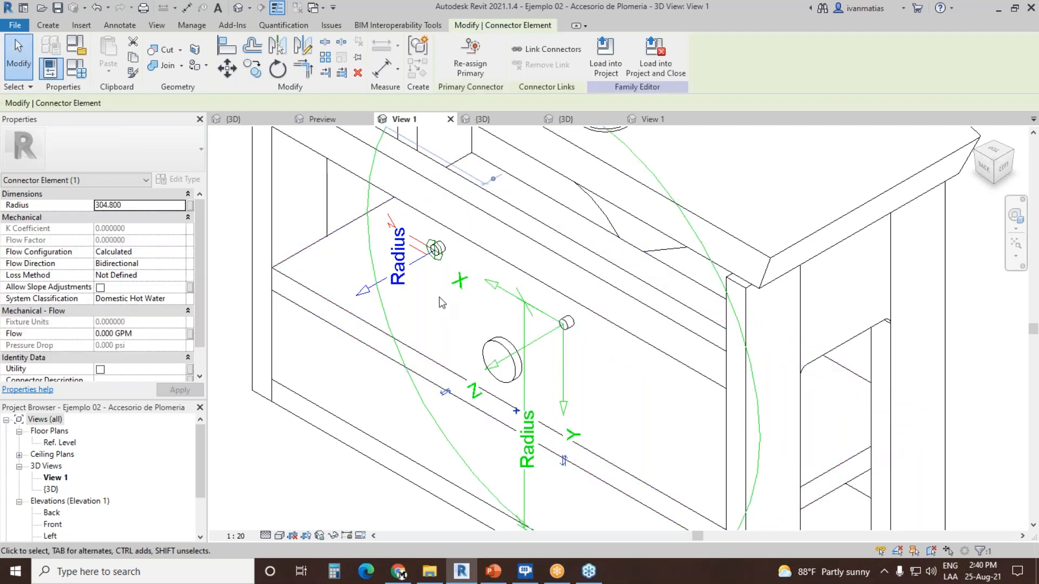
click(191, 208)
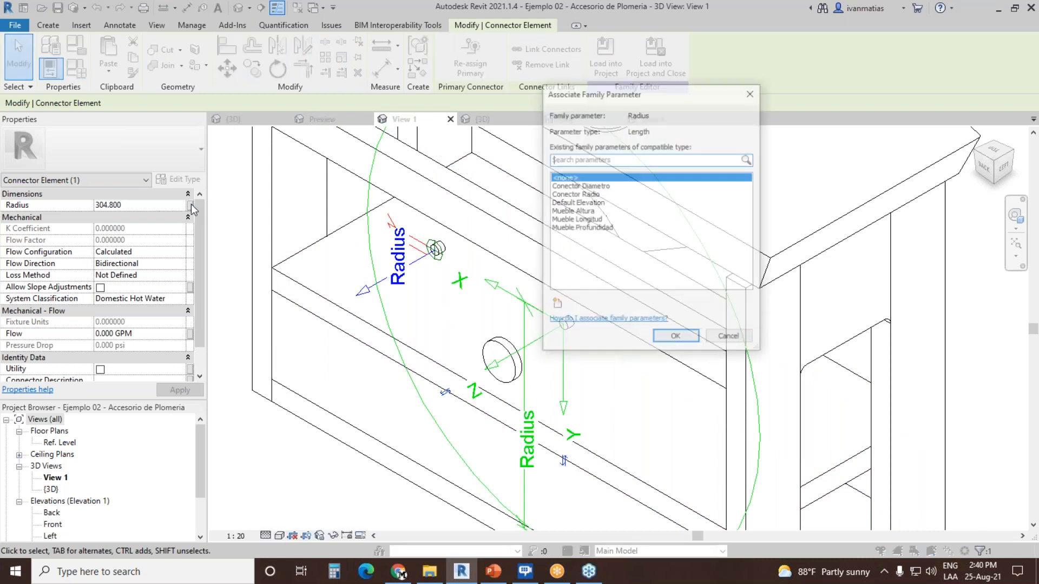
click(595, 194)
click(695, 342)
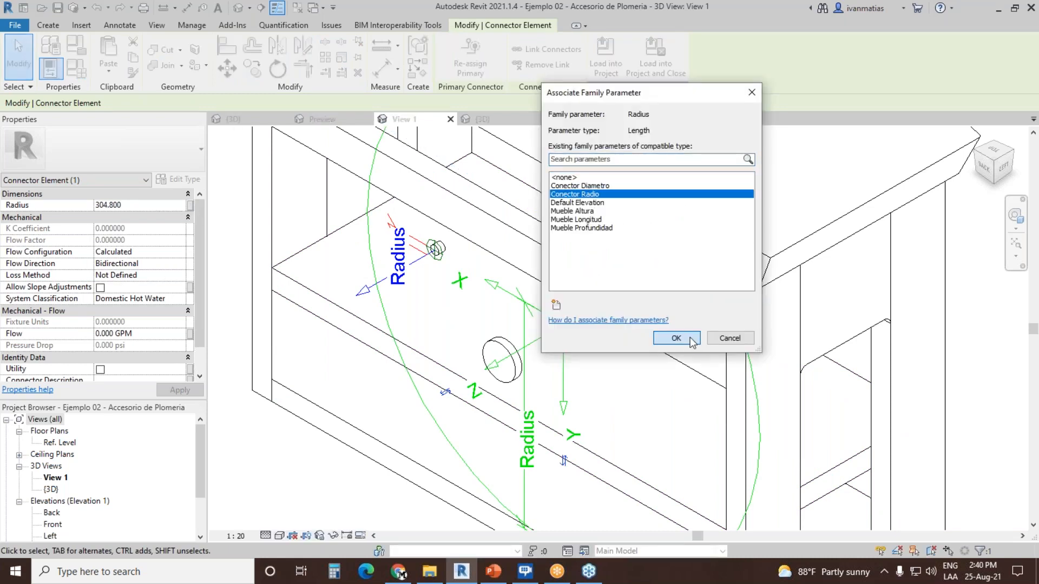
Step: Set the hot water connector's flow configuration to Fixture Units and its loss method to Specific Loss
click(178, 251)
click(179, 252)
click(121, 293)
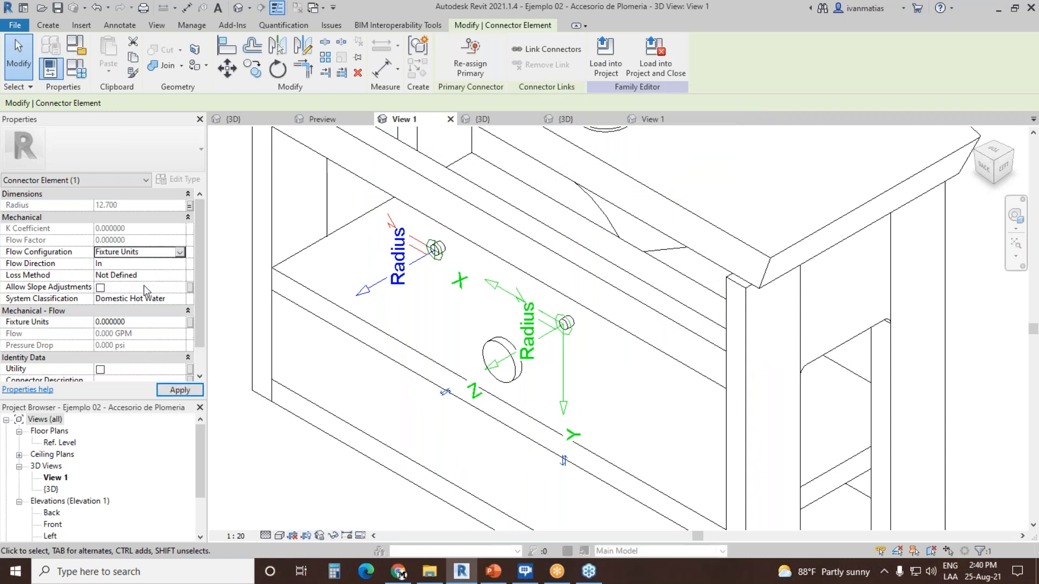
click(176, 276)
click(176, 277)
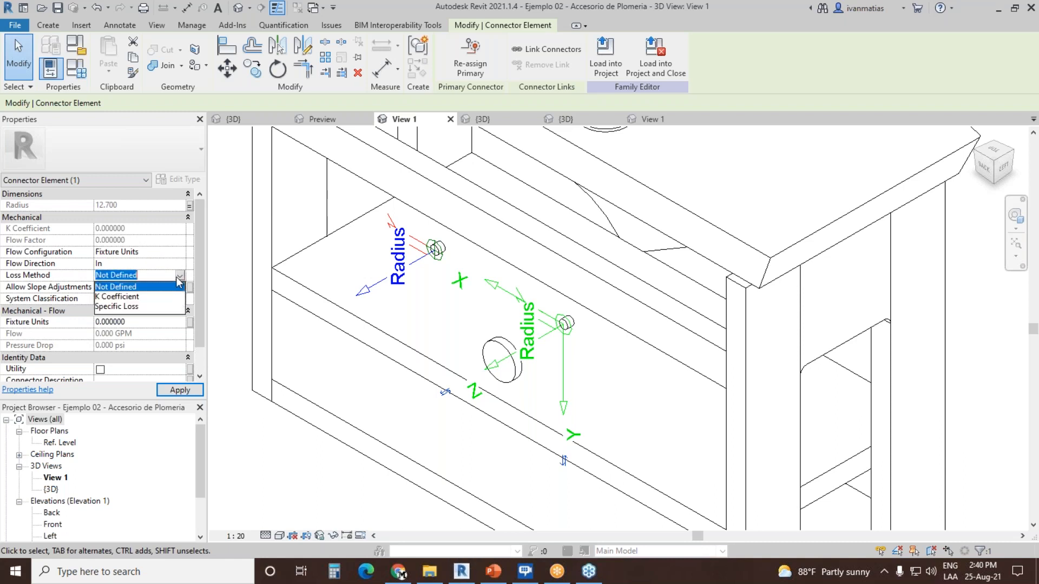
click(161, 306)
Step: Associate the hot water connector's Fixture Units with CWFU and its Pressure Drop with Flujo
click(189, 322)
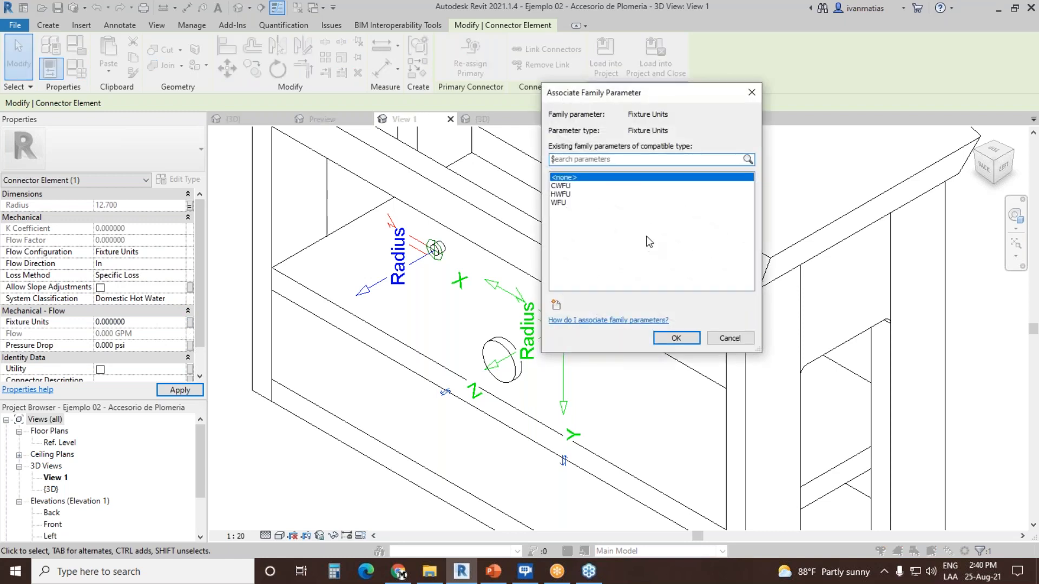
click(561, 186)
click(677, 338)
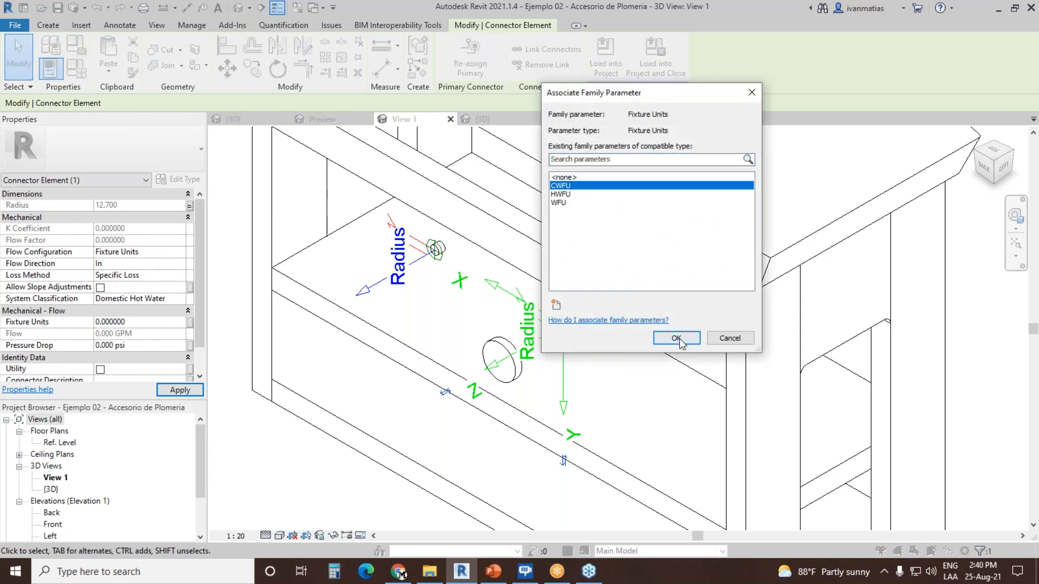
click(189, 345)
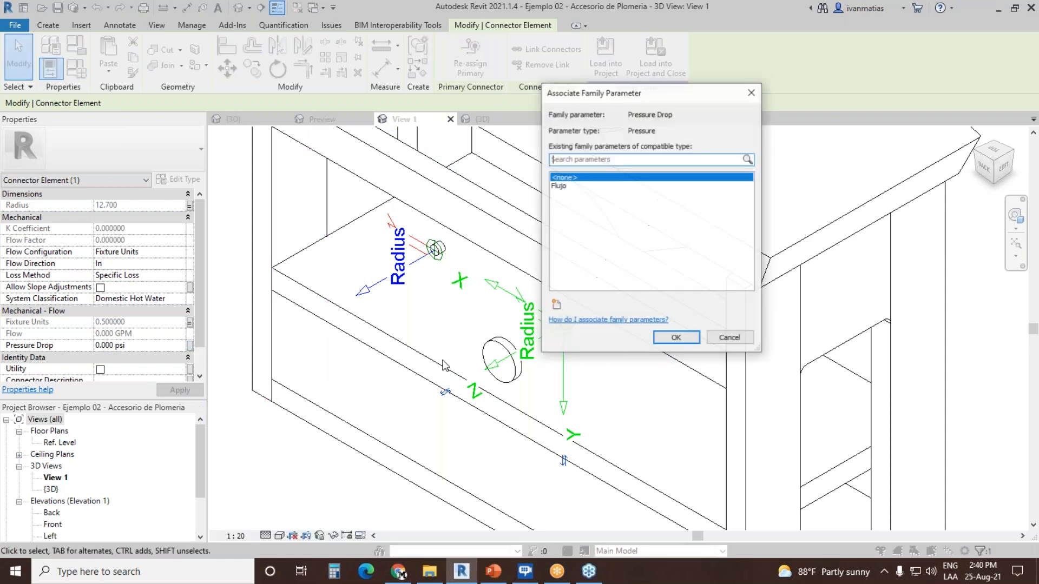
click(560, 186)
click(676, 338)
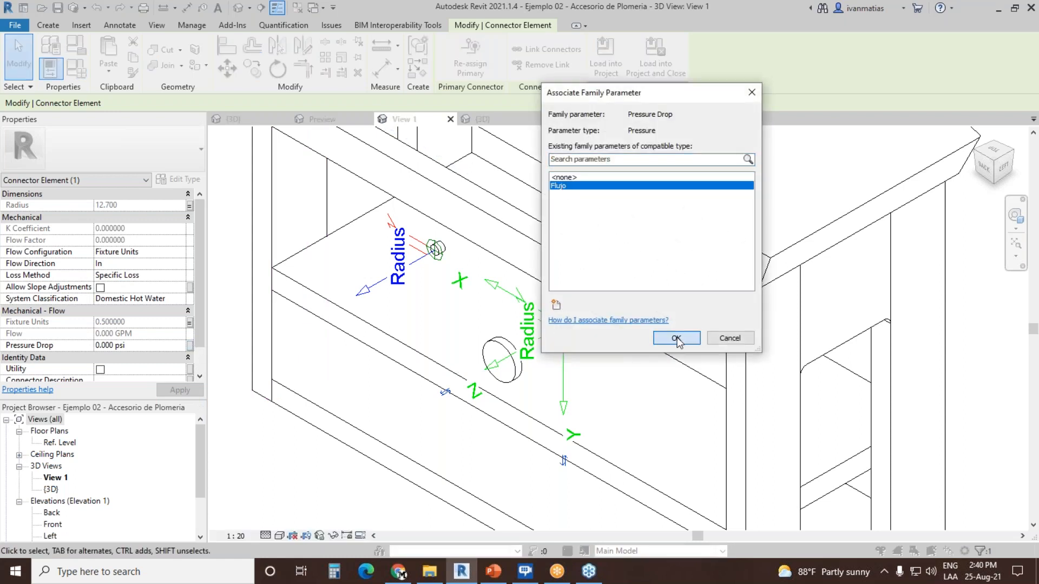
click(379, 388)
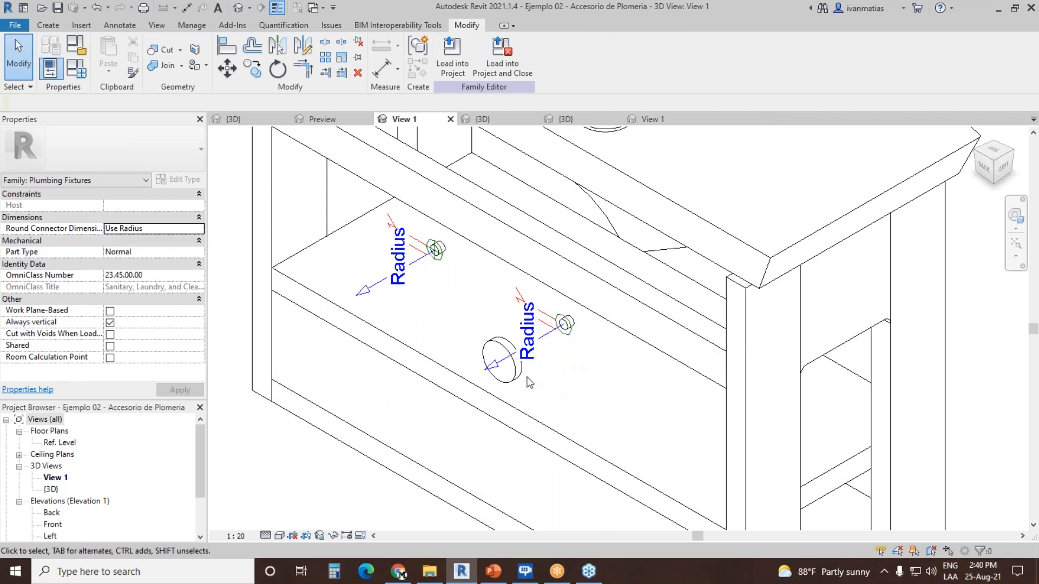
Step: Inspect the hot and cold water connectors in turn, including the option for re-assigning the primary connector
scroll(496, 286, up, 4)
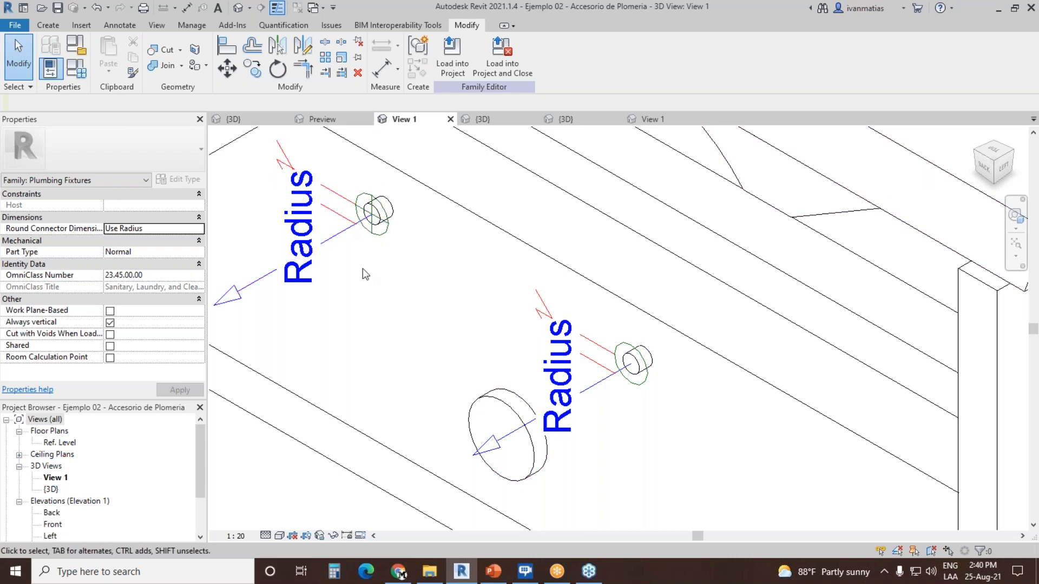
scroll(438, 292, down, 2)
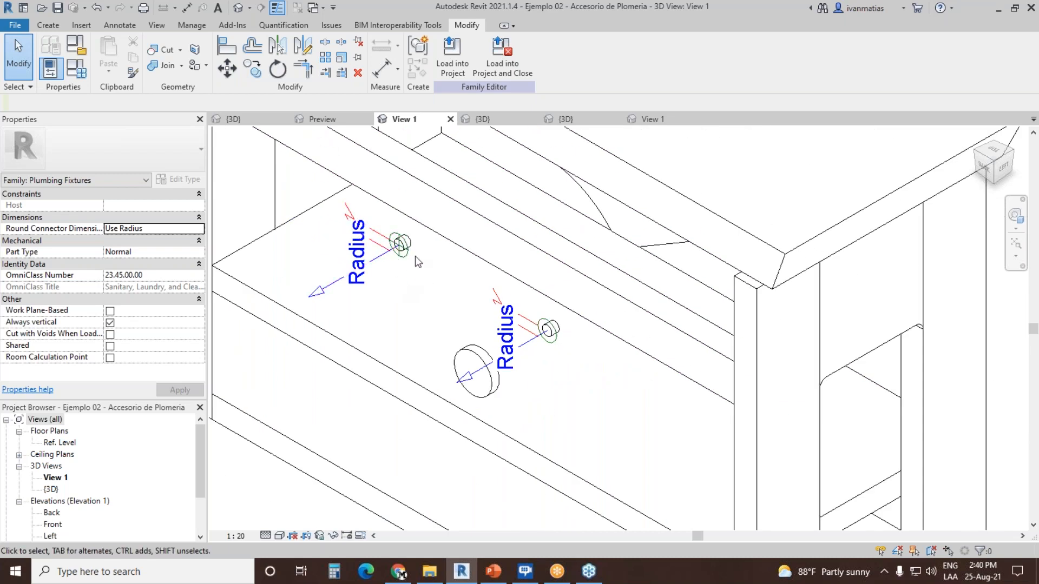
click(528, 348)
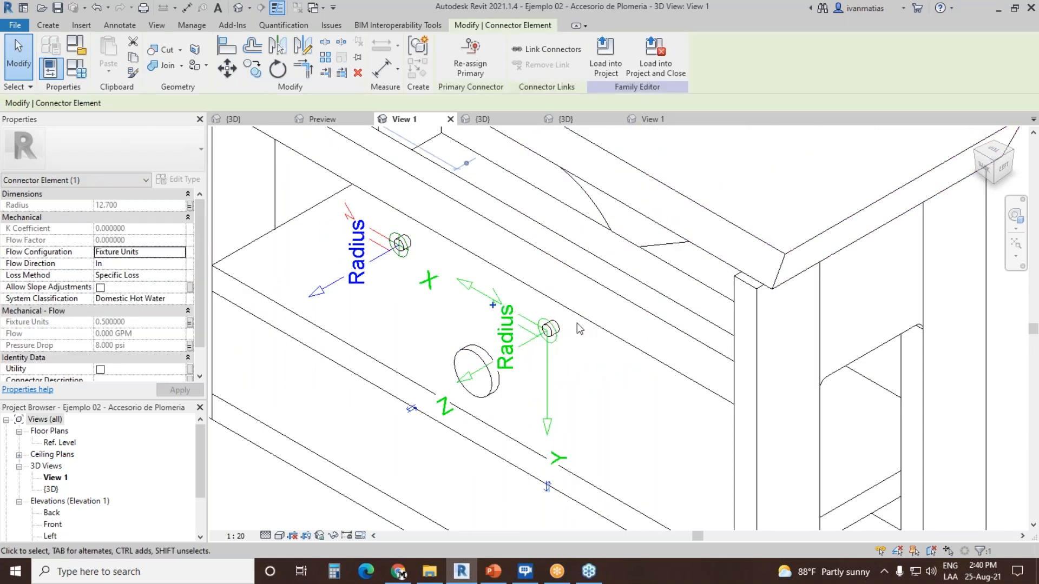
click(473, 56)
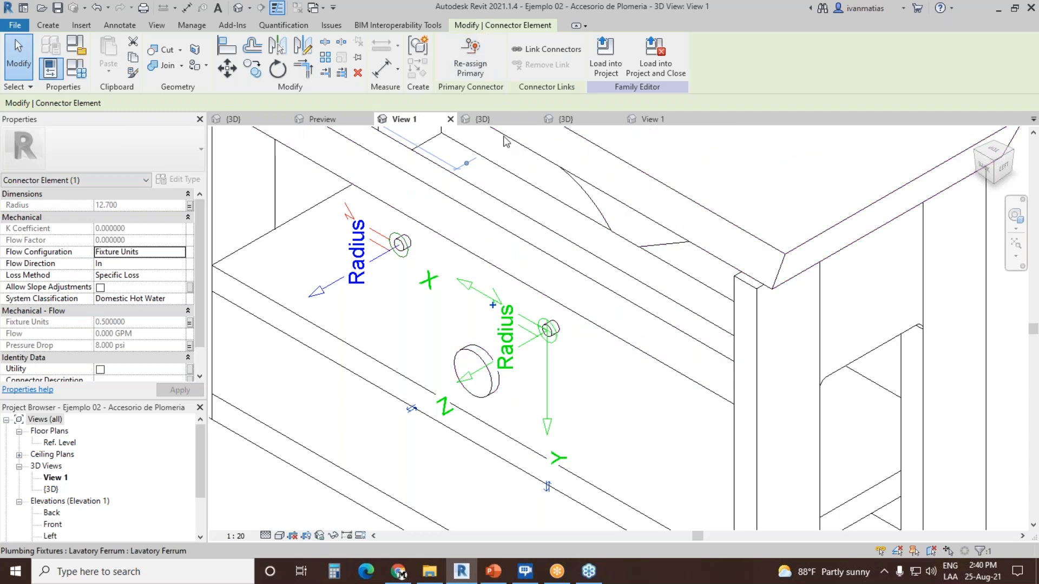
click(553, 339)
click(401, 244)
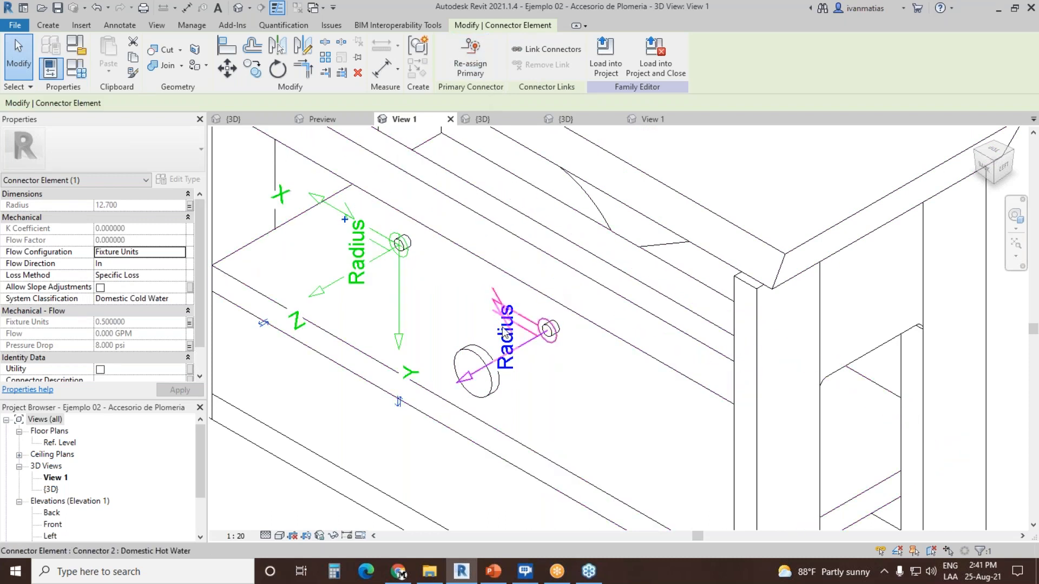
click(437, 268)
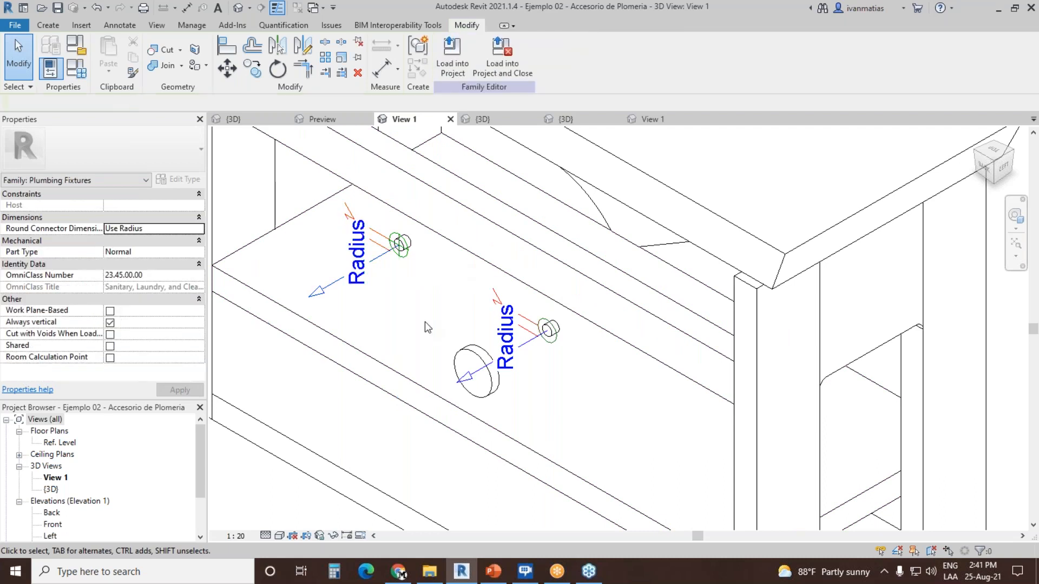
Step: Place a Domestic Hot Water pipe connector on the end face of the large round drain stub
scroll(365, 307, up, 3)
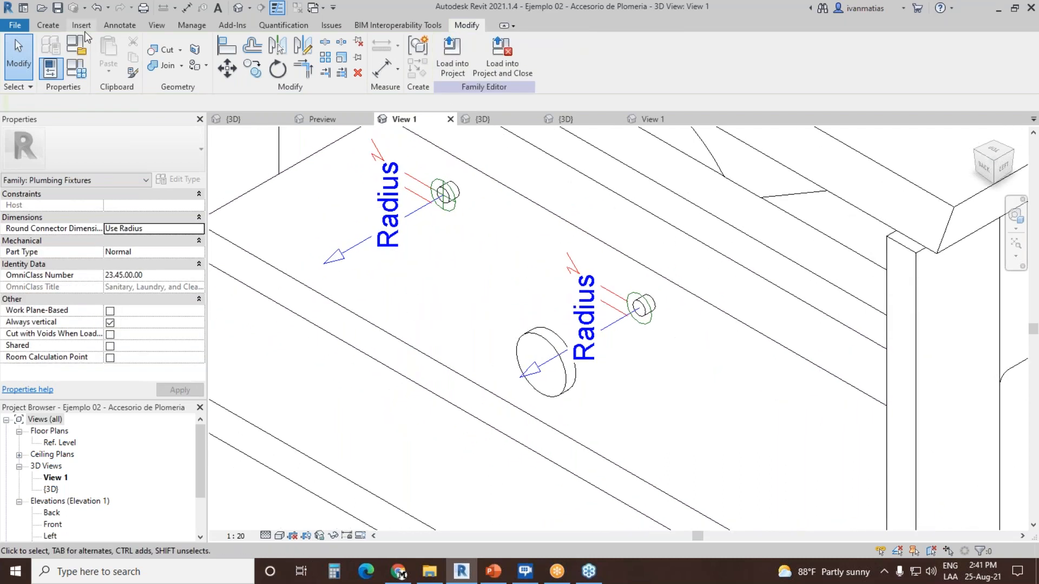
click(50, 26)
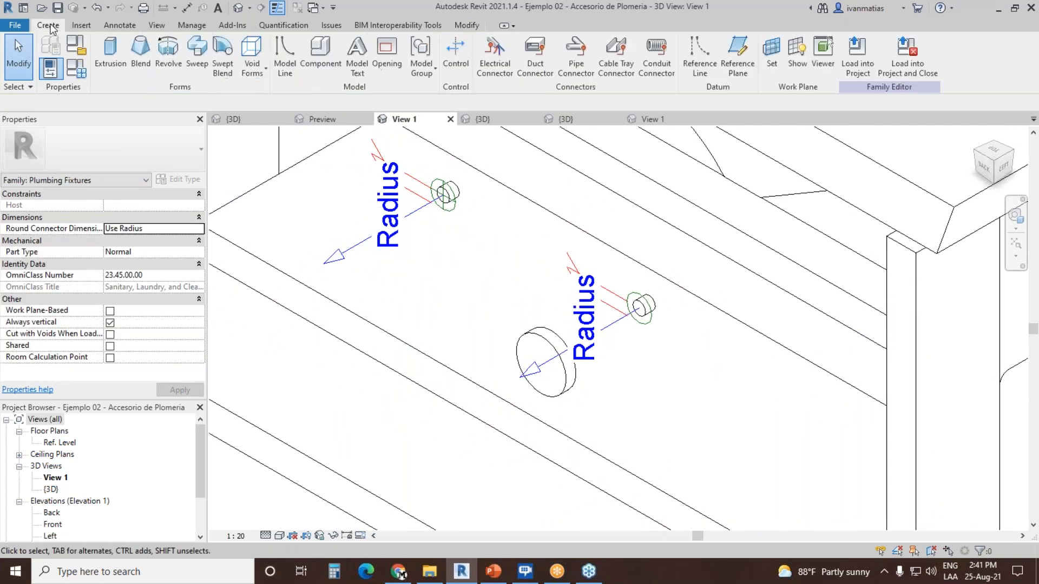
click(576, 75)
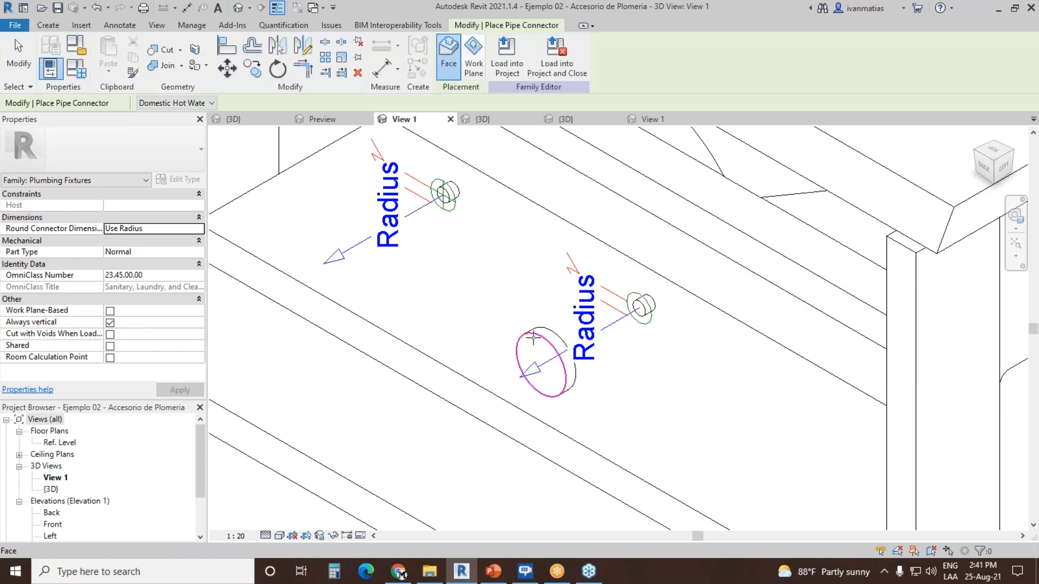
click(533, 336)
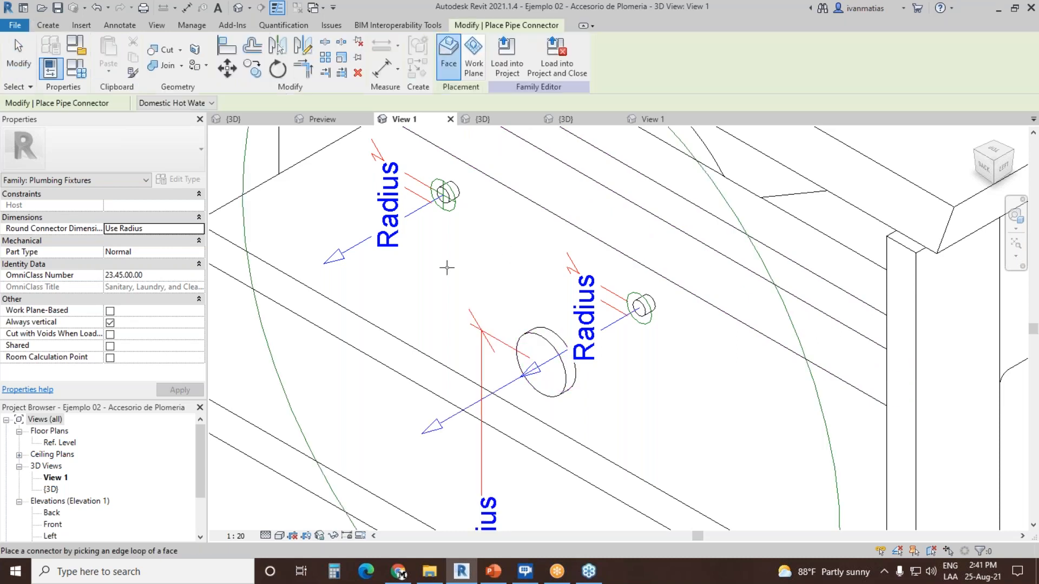
key(Escape)
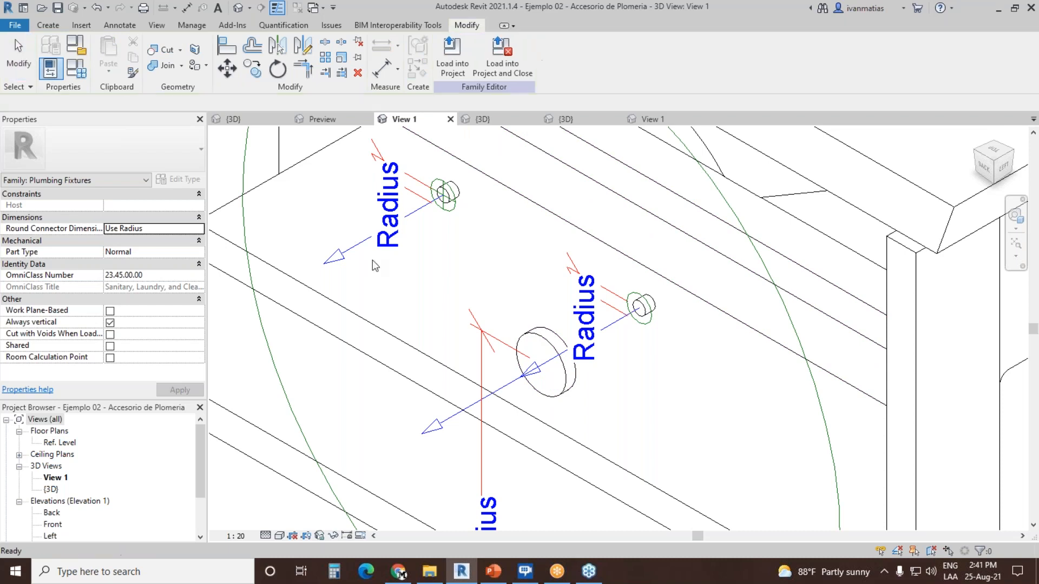
scroll(372, 259, down, 5)
click(409, 328)
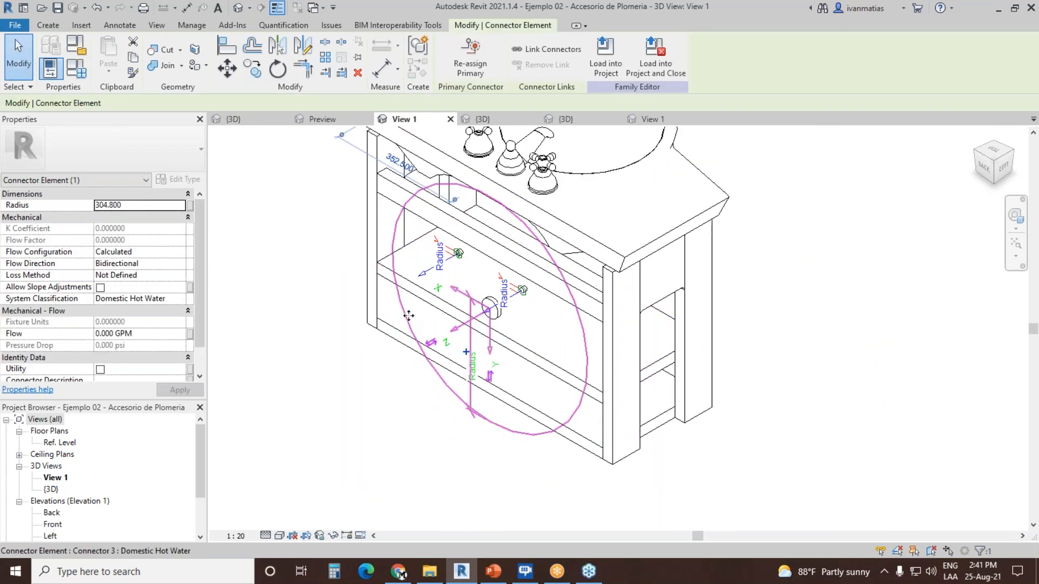
click(190, 205)
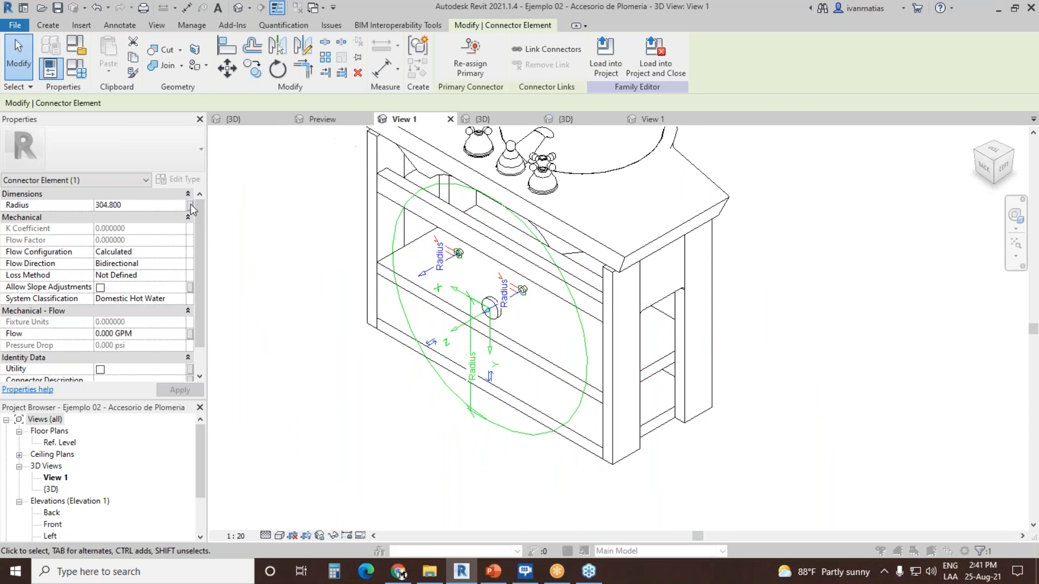
click(600, 194)
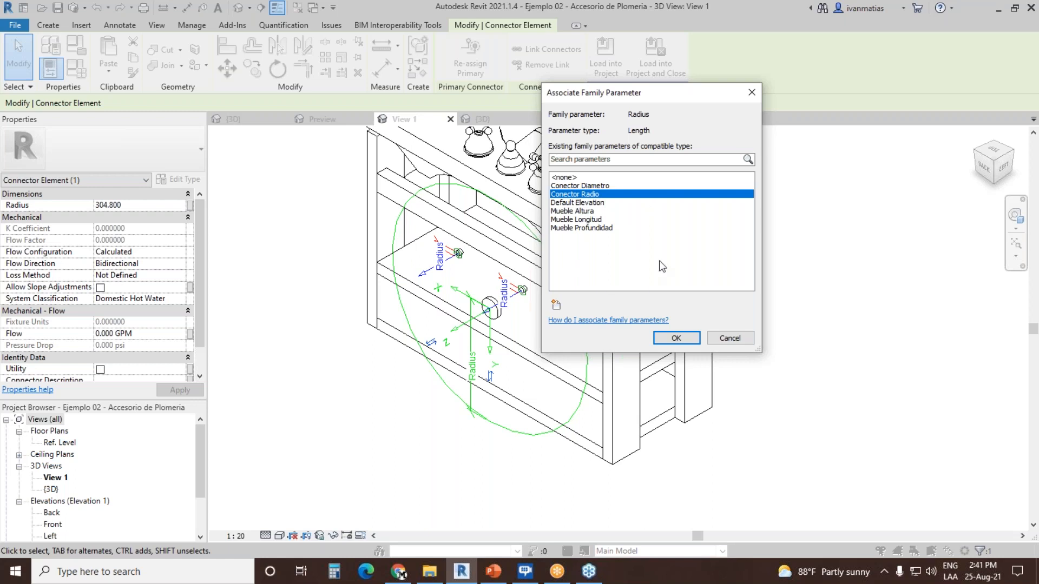
click(728, 340)
click(291, 249)
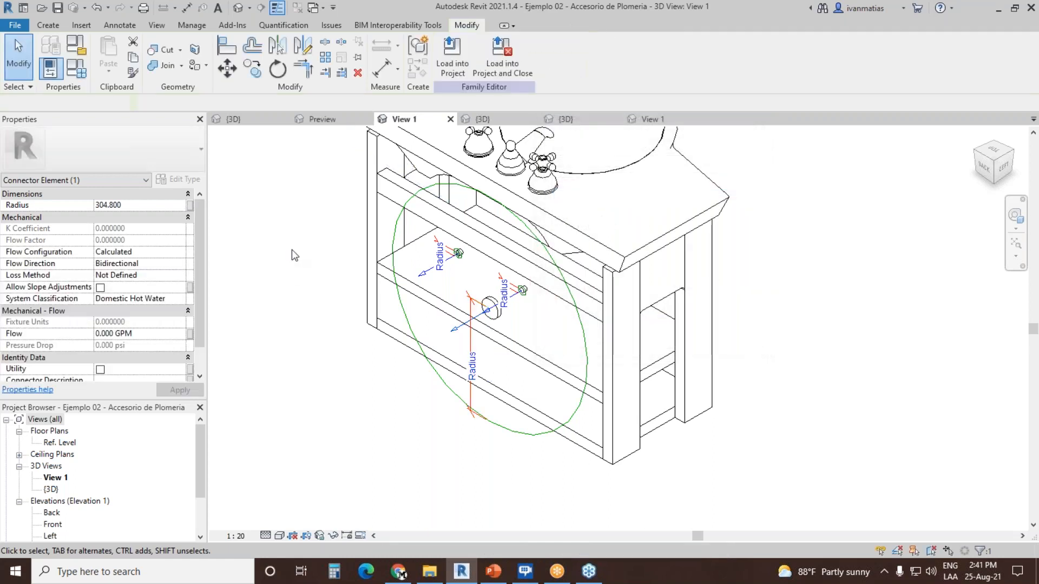
Step: Create a family type parameter named Conector Radio Sanitario with discipline Piping and type Pipe Size, grouped under Dimensions
click(76, 69)
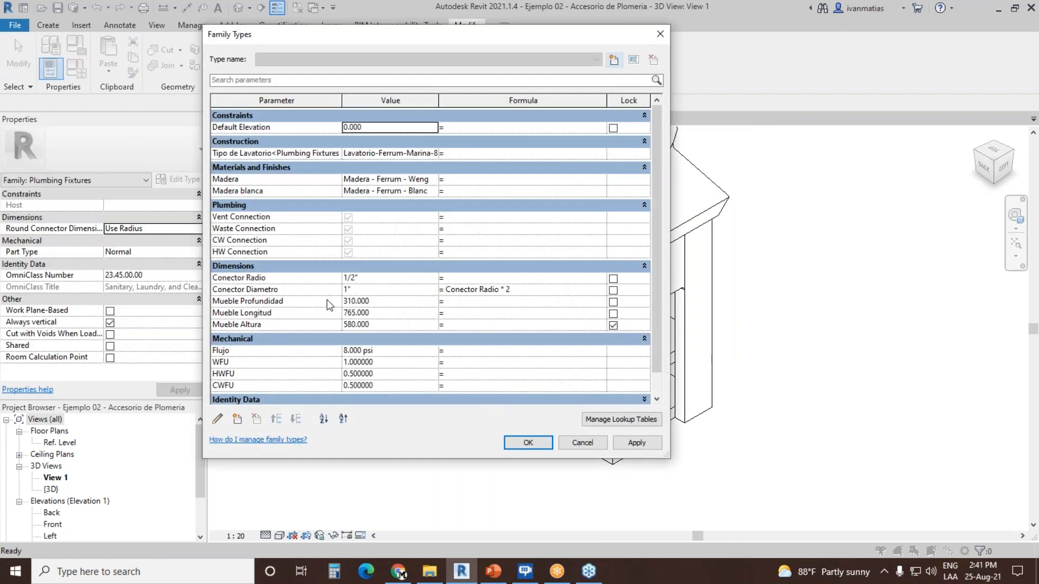
click(237, 420)
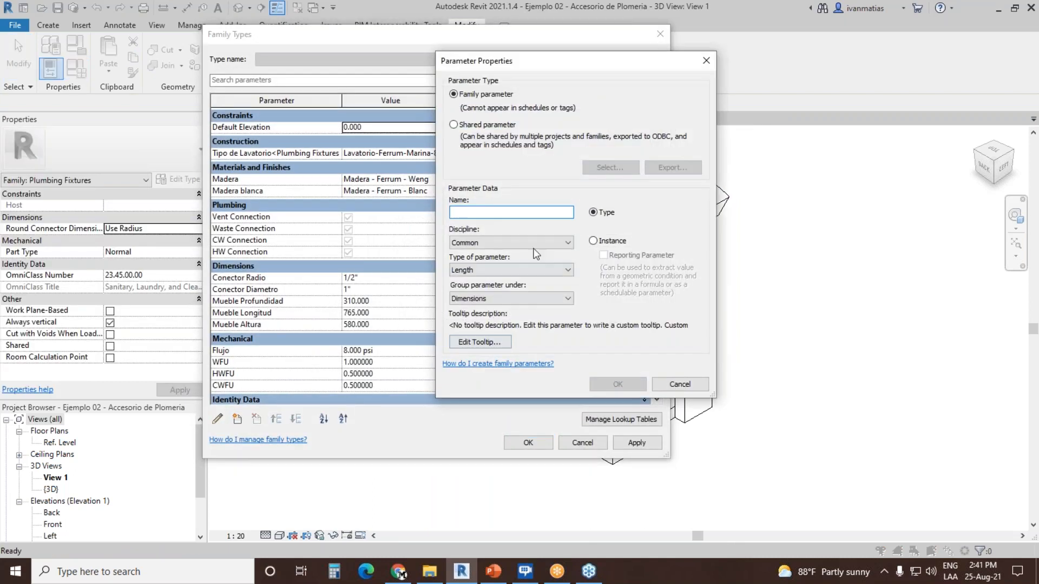
text(Conector Radio)
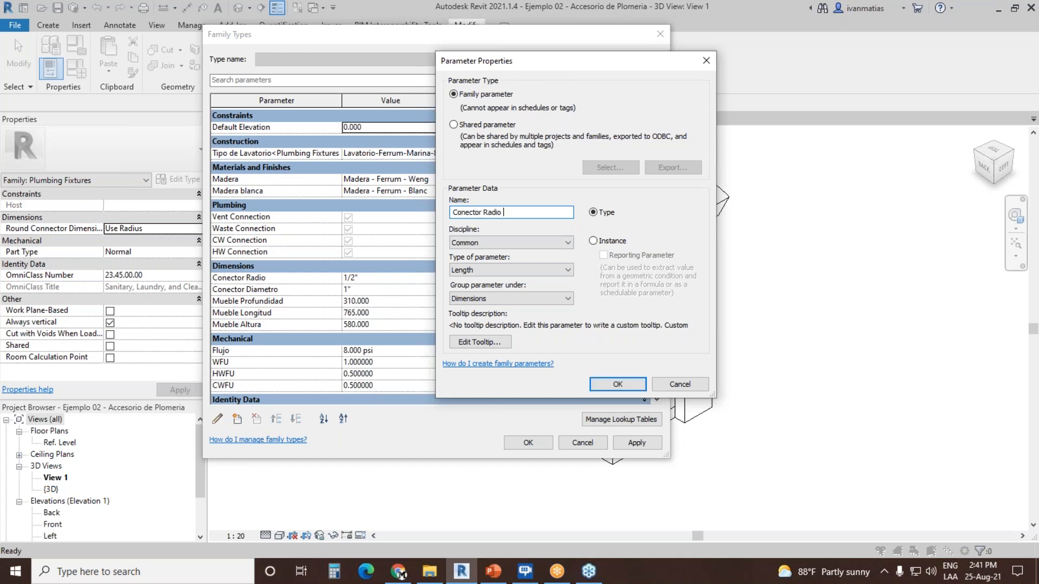
text( Sanitario)
click(493, 241)
click(493, 286)
click(483, 267)
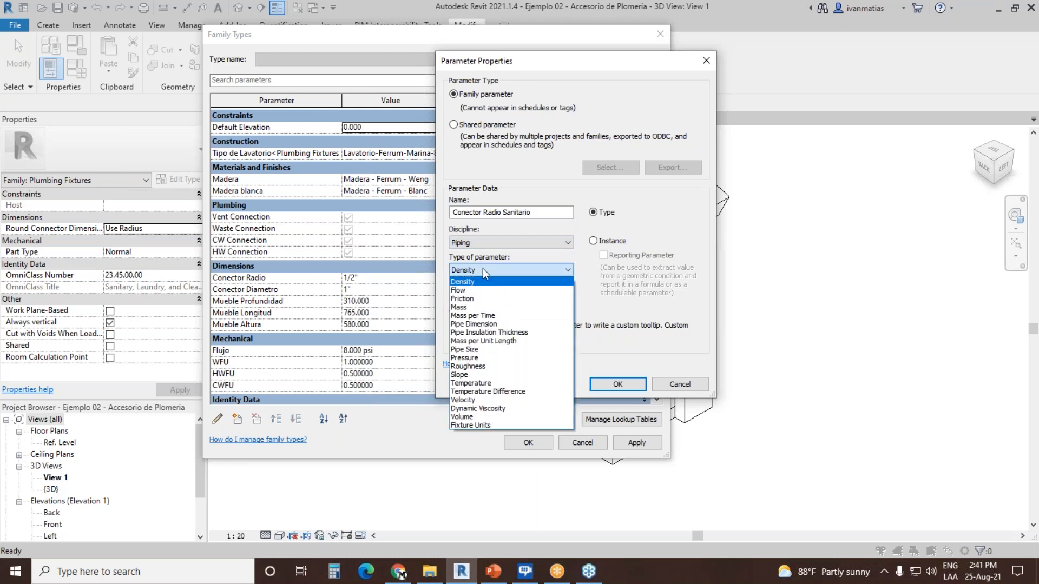
click(487, 353)
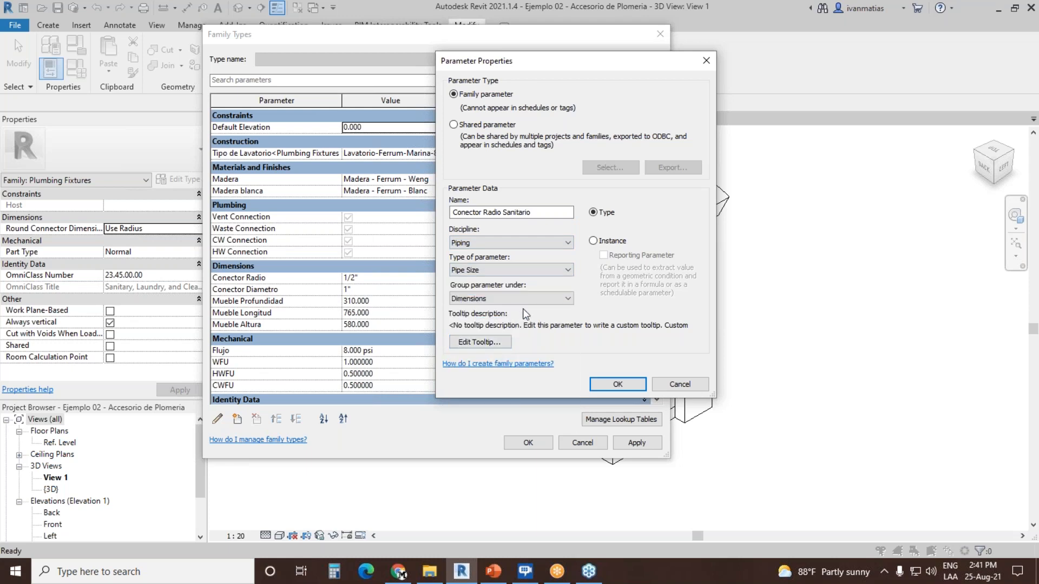
click(612, 384)
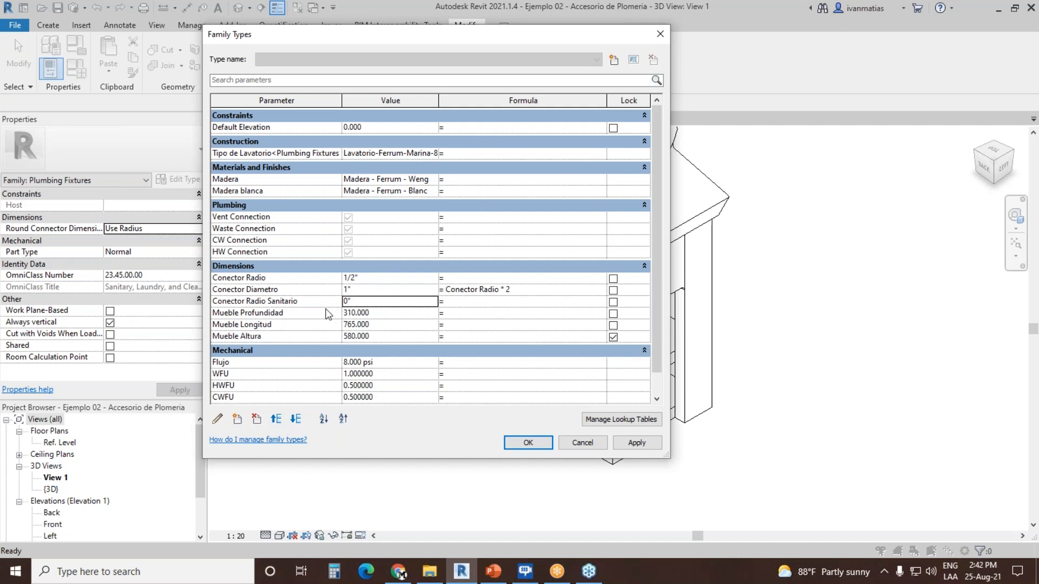
Step: Set the Conector Radio Sanitario parameter to 2"
click(375, 304)
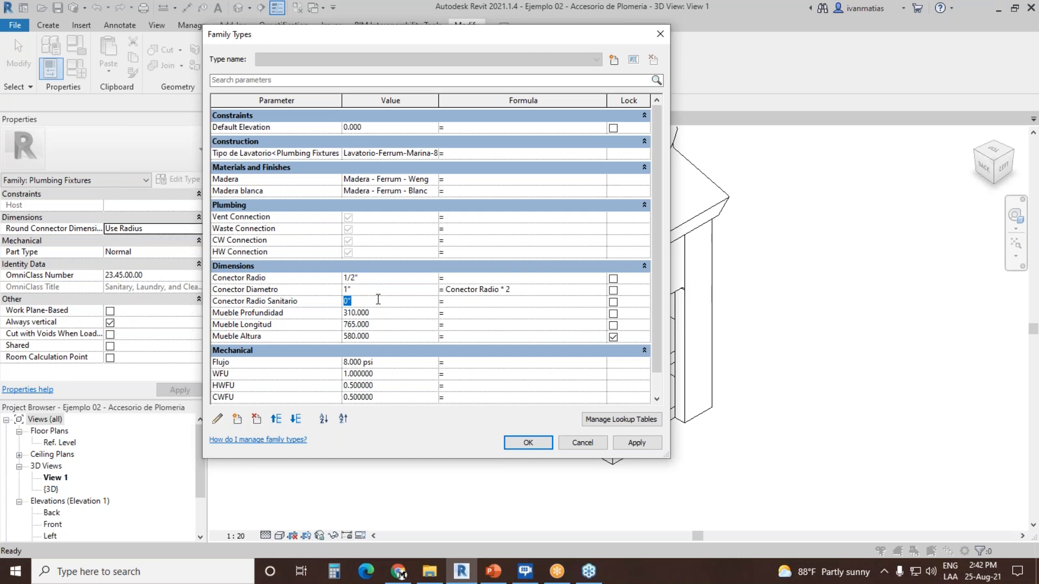
text(2)
key(Tab)
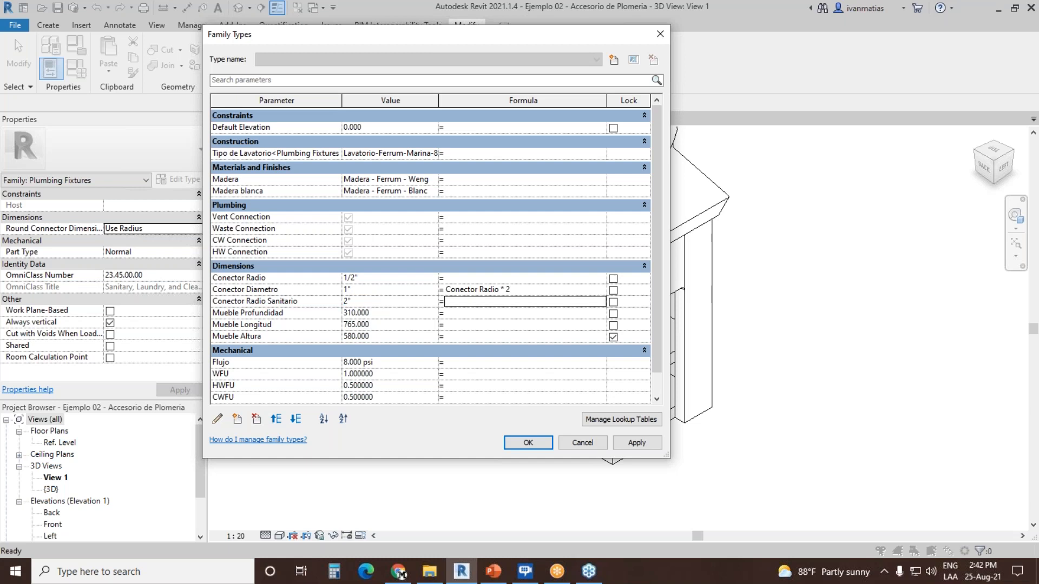
Step: Set the Conector Radio Sanitario parameter to 1" and apply the family types
click(385, 302)
key(BackSpace)
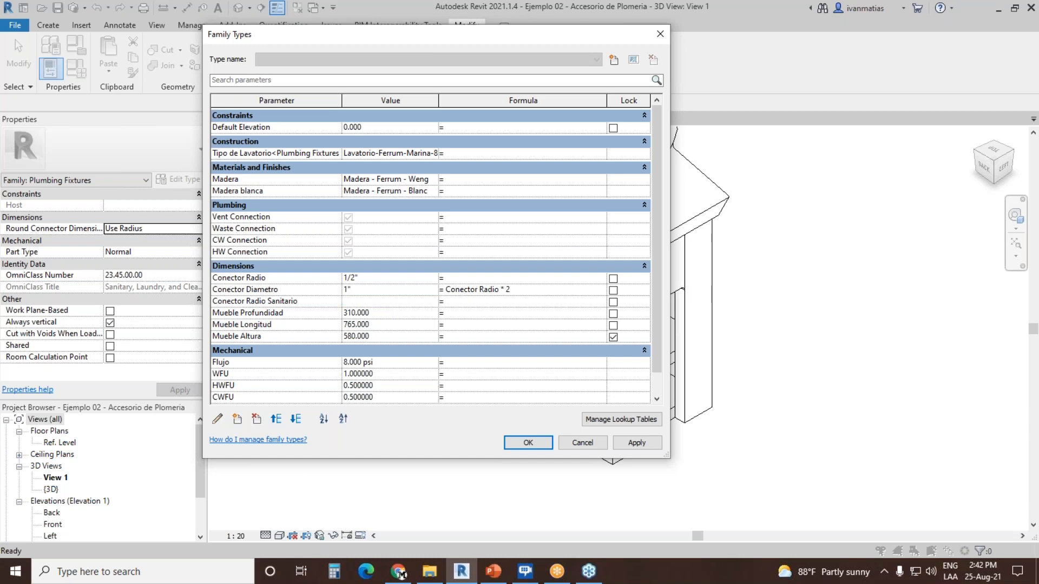
key(Tab)
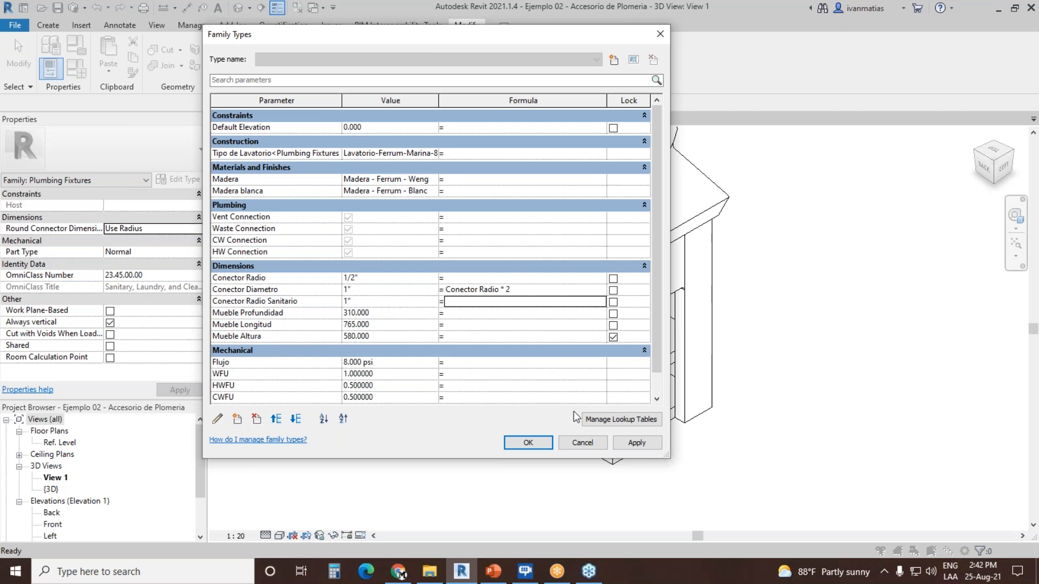
click(528, 440)
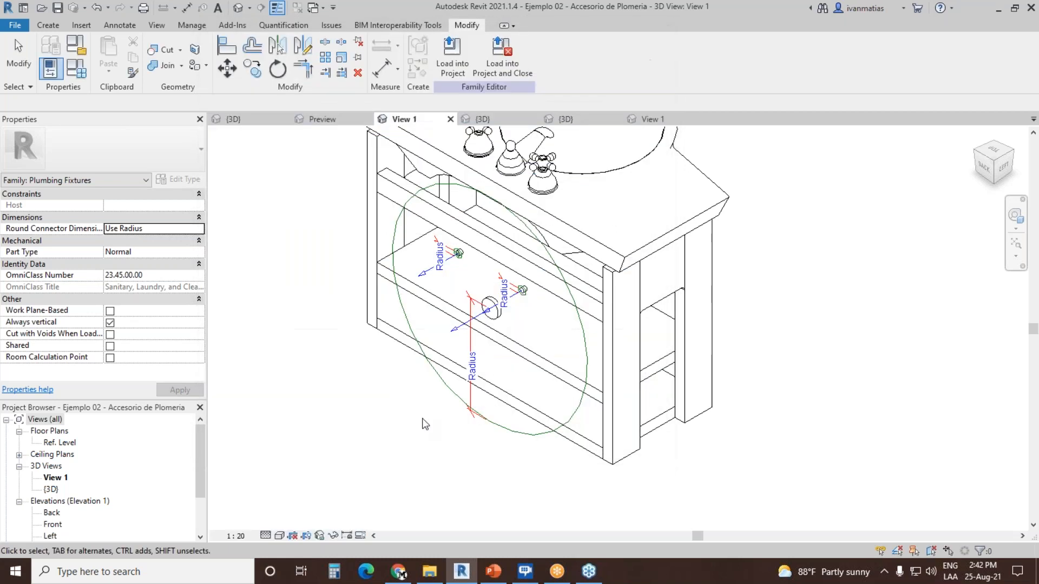
Step: Associate the drain stub connector's radius with the Conector Radio Sanitario family parameter
click(445, 384)
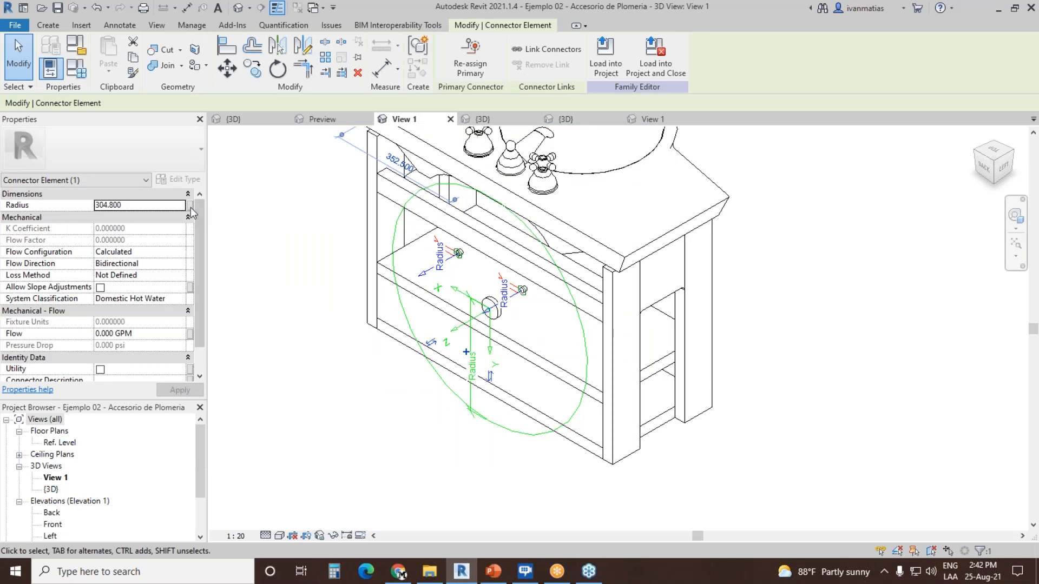
click(190, 205)
click(617, 203)
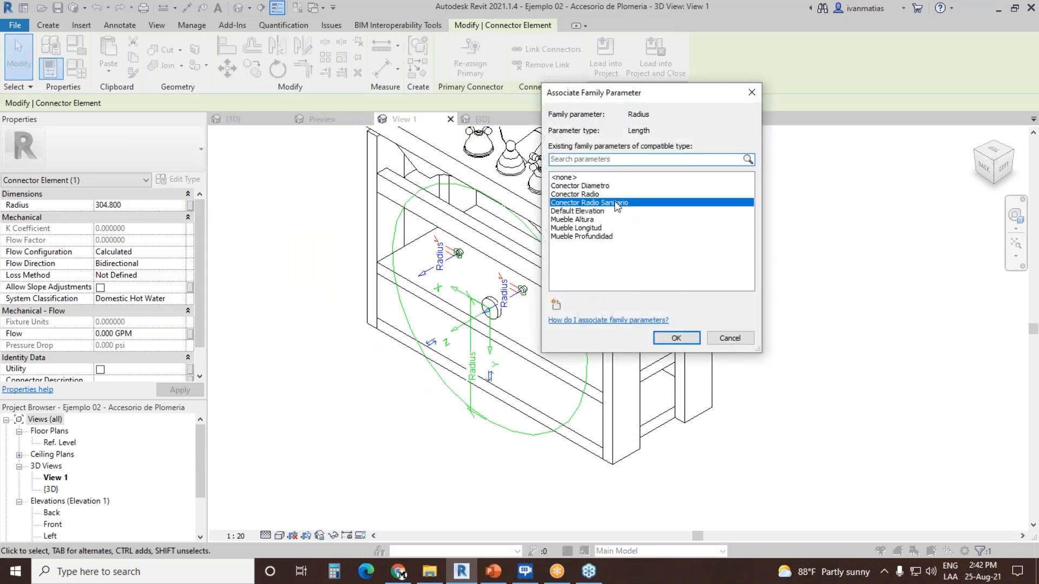
click(677, 337)
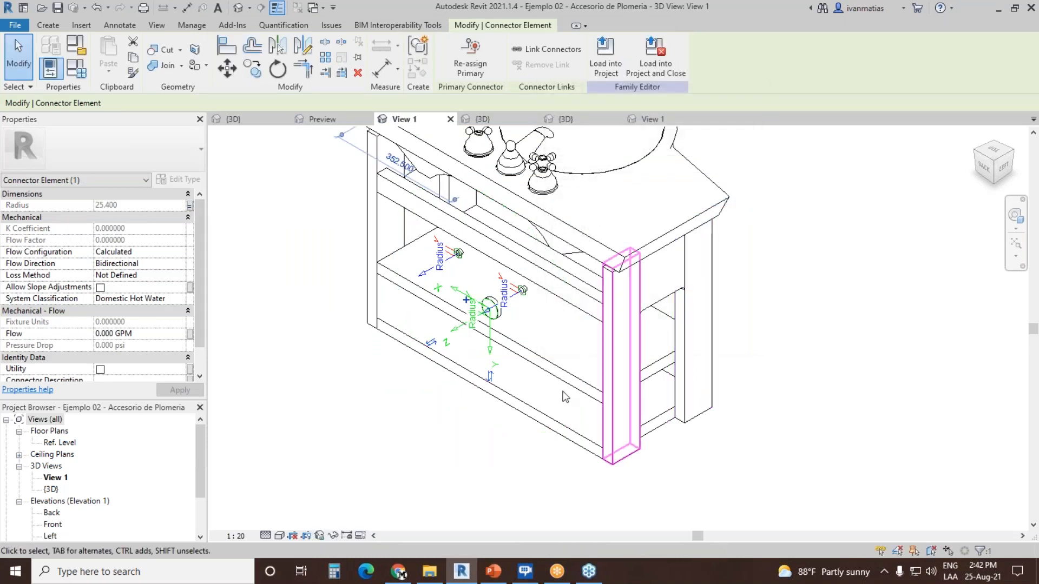
scroll(506, 314, up, 6)
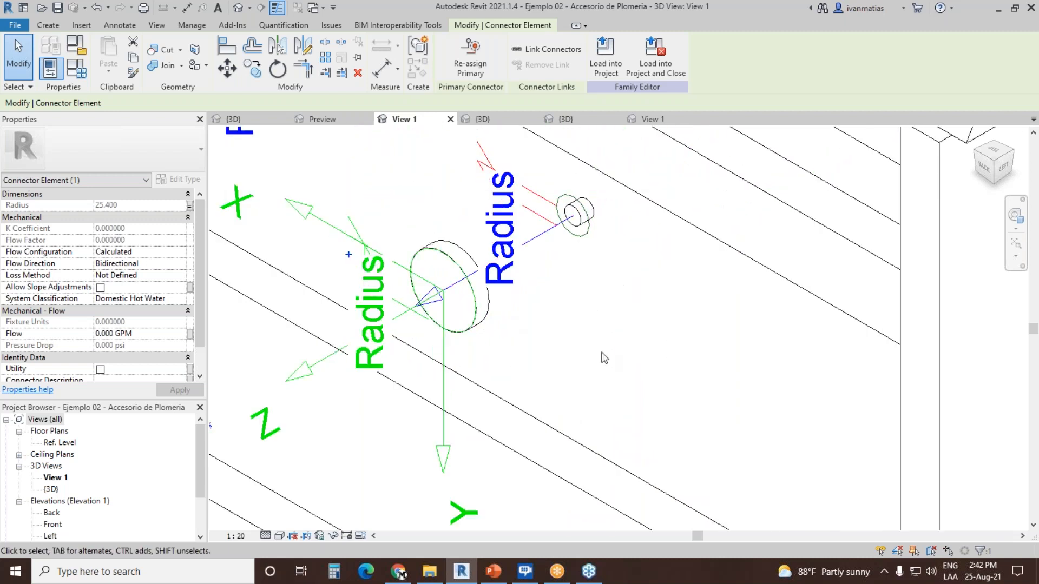
Step: Set the drain stub connector's system classification to Sanitary
scroll(604, 359, down, 4)
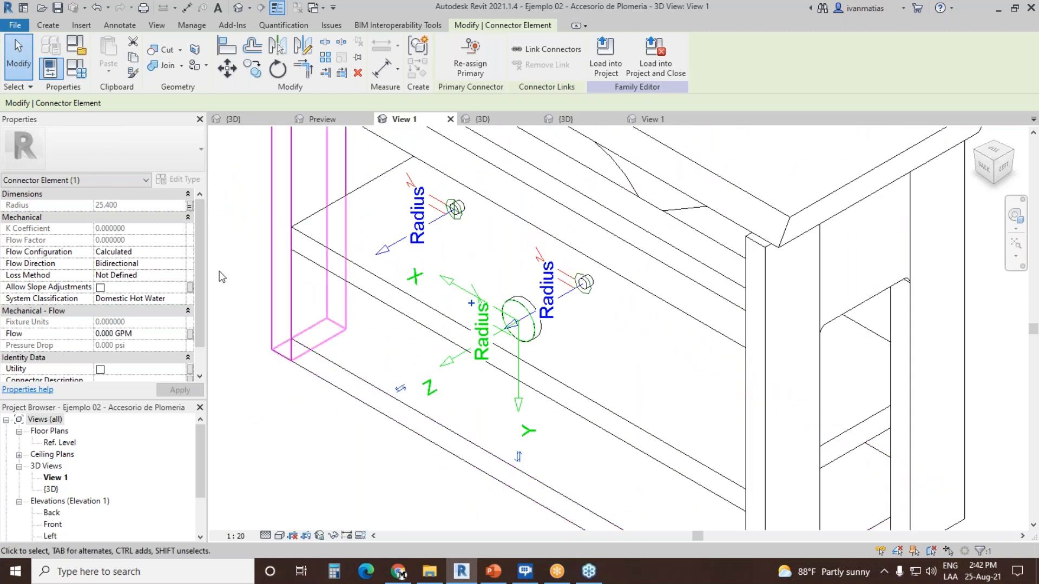
click(180, 252)
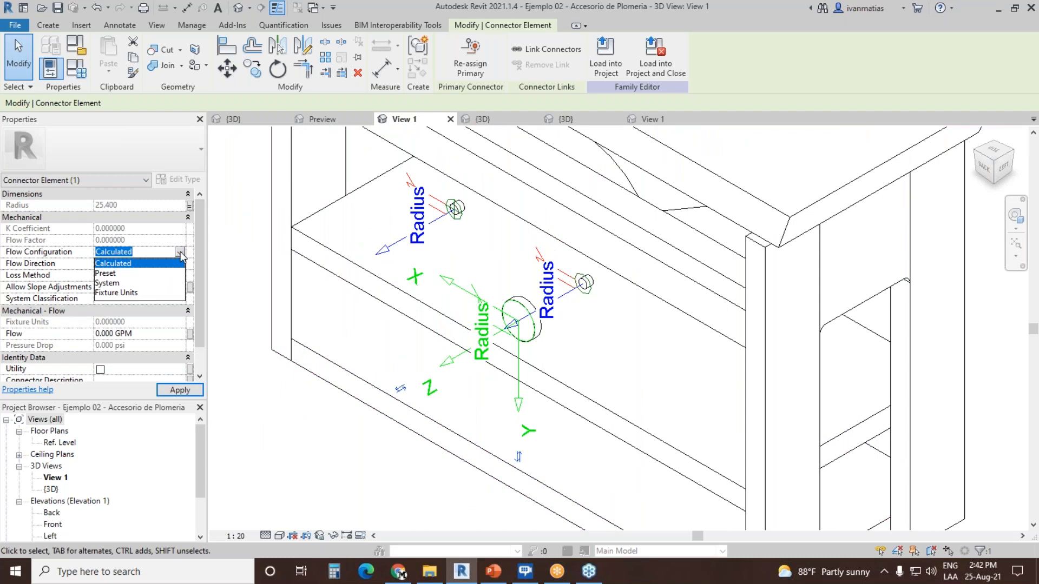
click(182, 257)
click(180, 299)
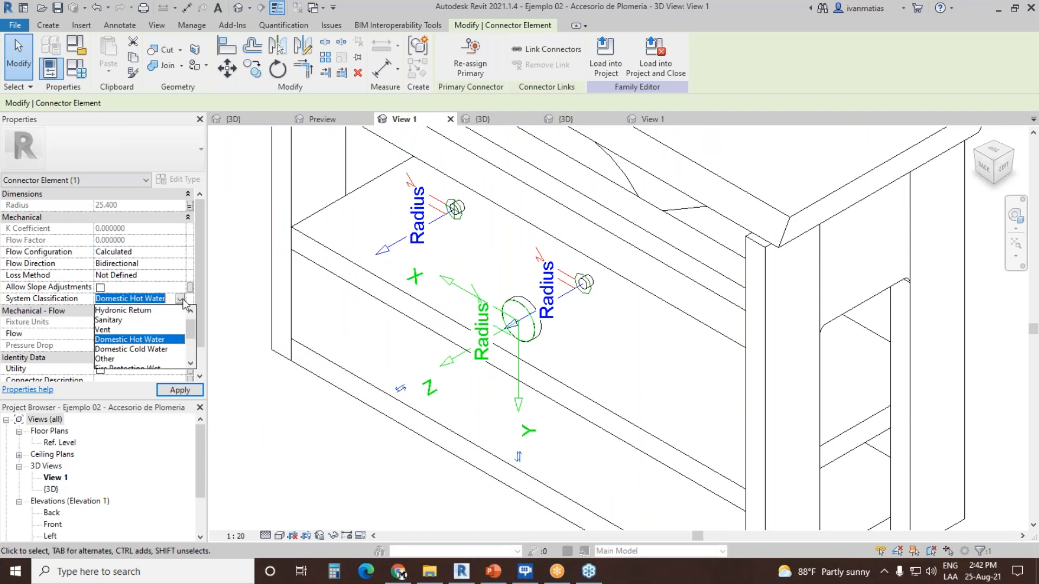
click(146, 320)
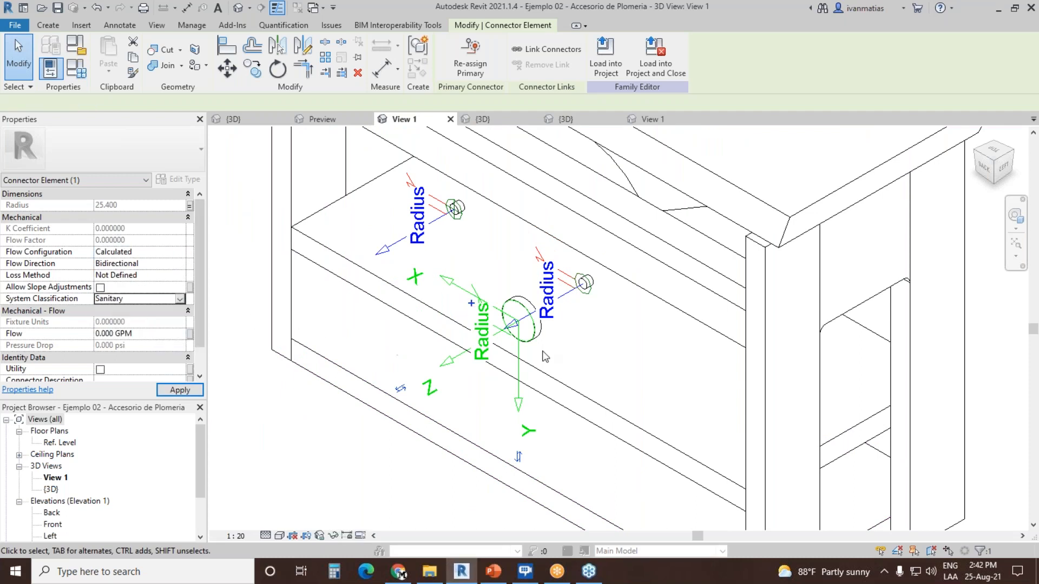
Step: Set the drain connector's flow configuration to Fixture Units and its flow direction to Out
click(181, 252)
click(136, 298)
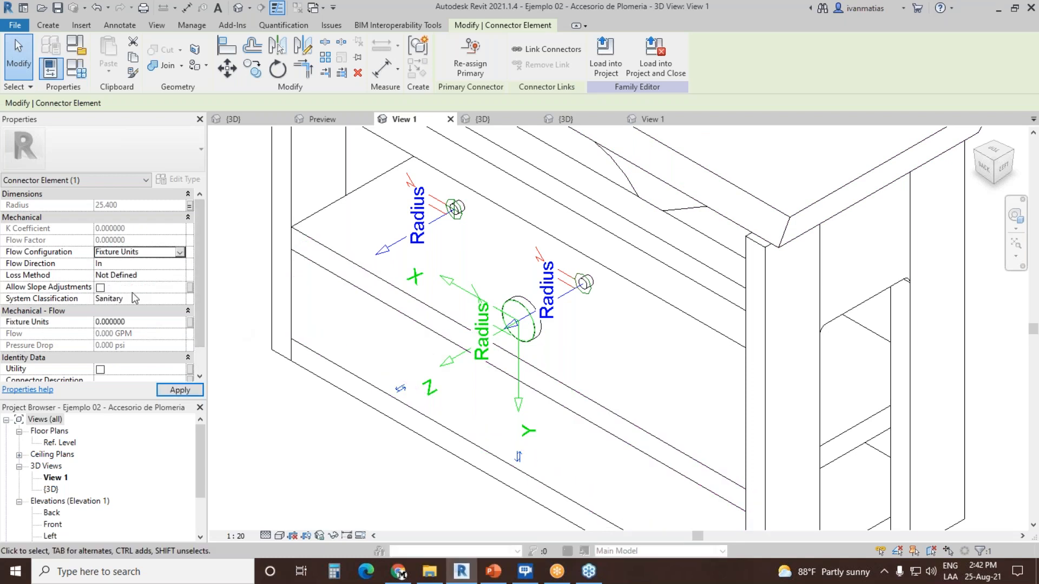
click(181, 264)
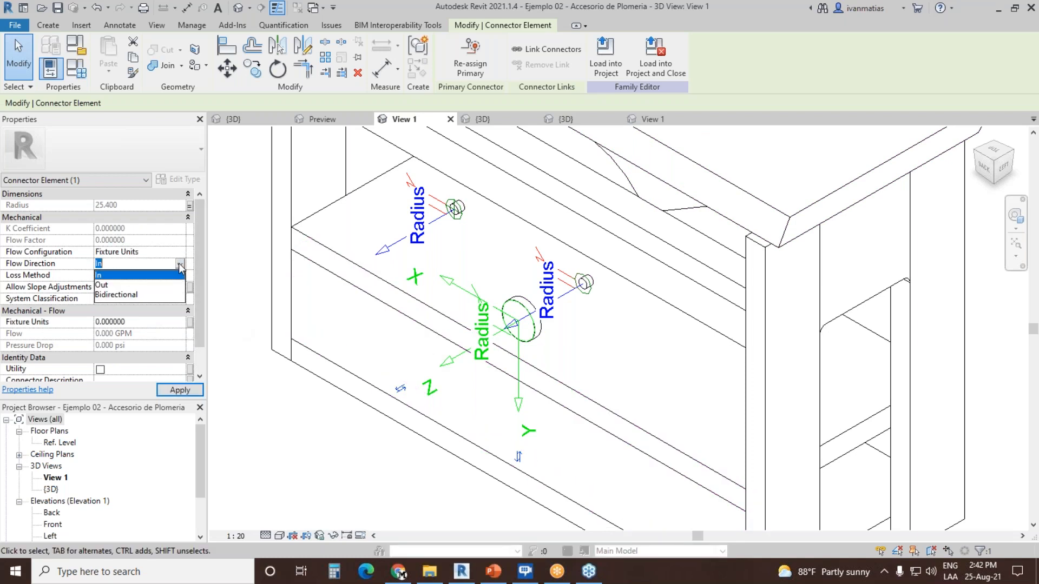
click(108, 285)
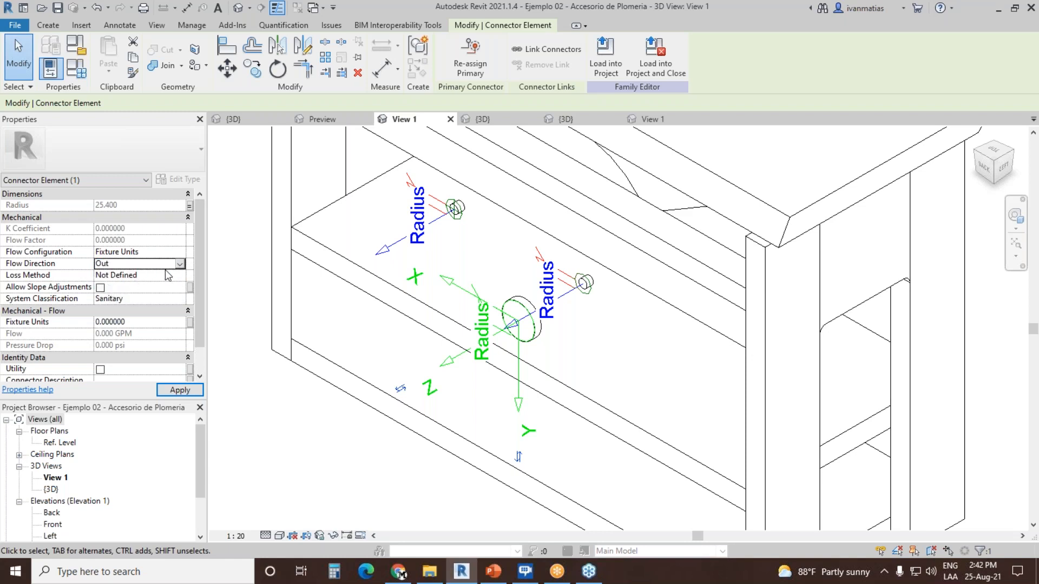
Step: Associate the drain connector's fixture units with the WFU family parameter and deselect the connector
click(190, 324)
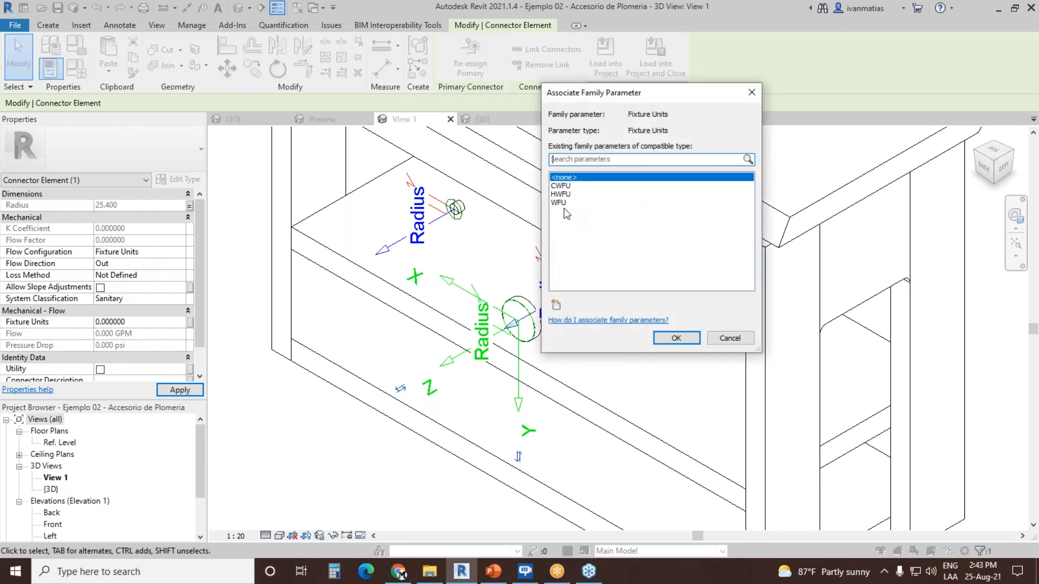
click(558, 202)
click(676, 338)
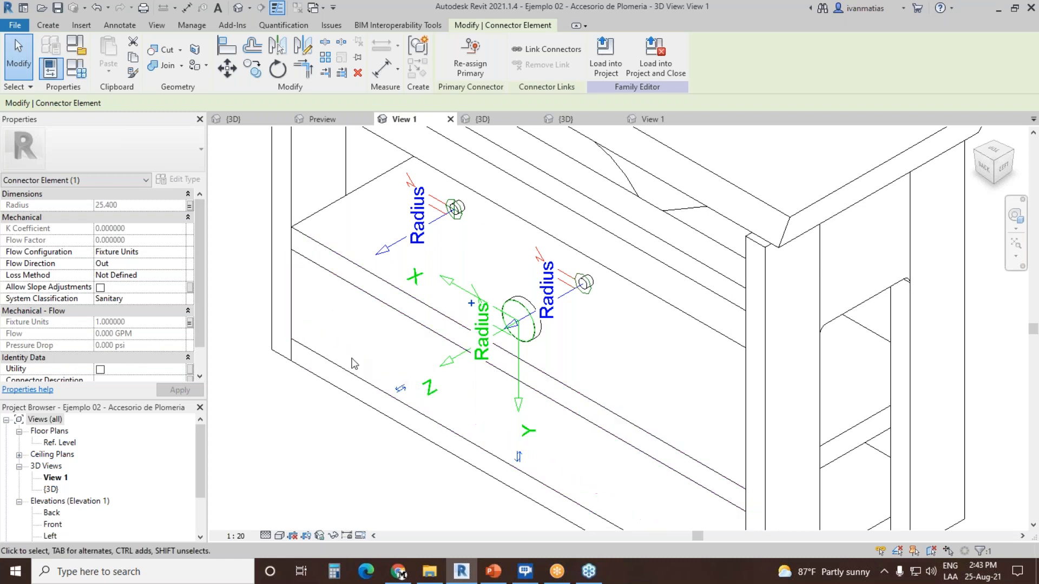
click(364, 321)
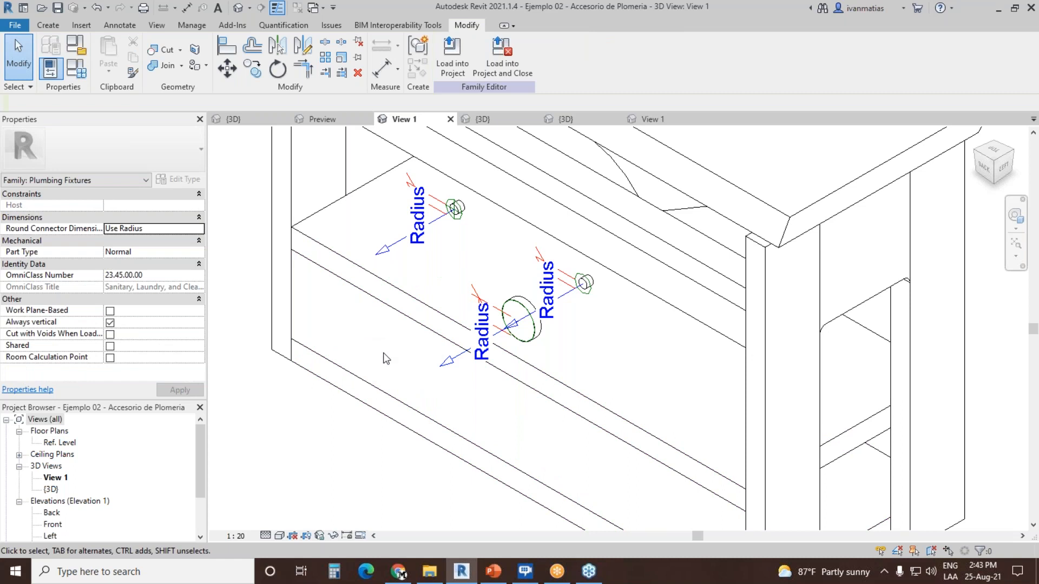
scroll(385, 357, down, 5)
middle_drag(350, 318, 462, 310)
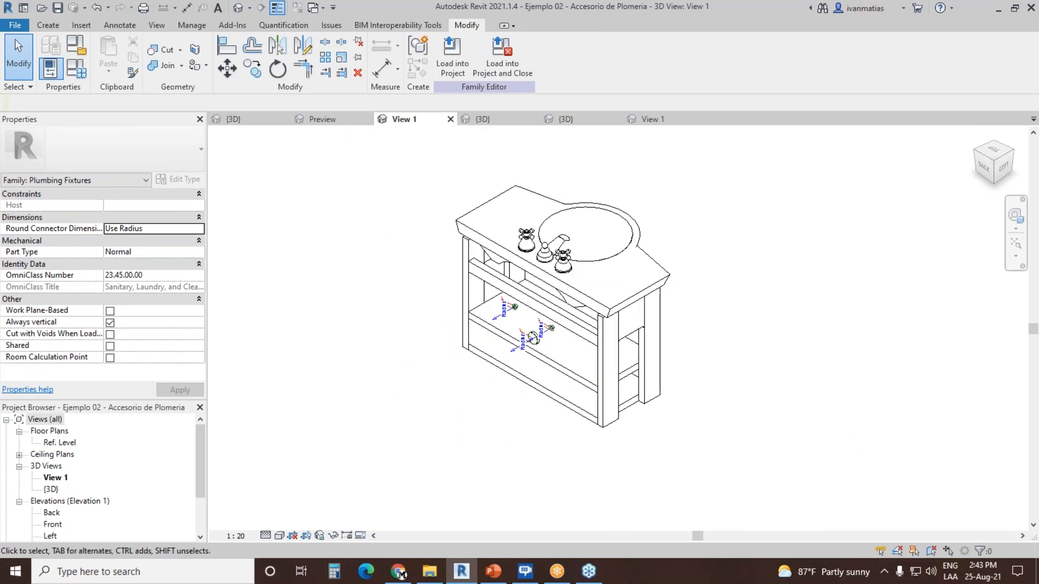
scroll(445, 303, up, 3)
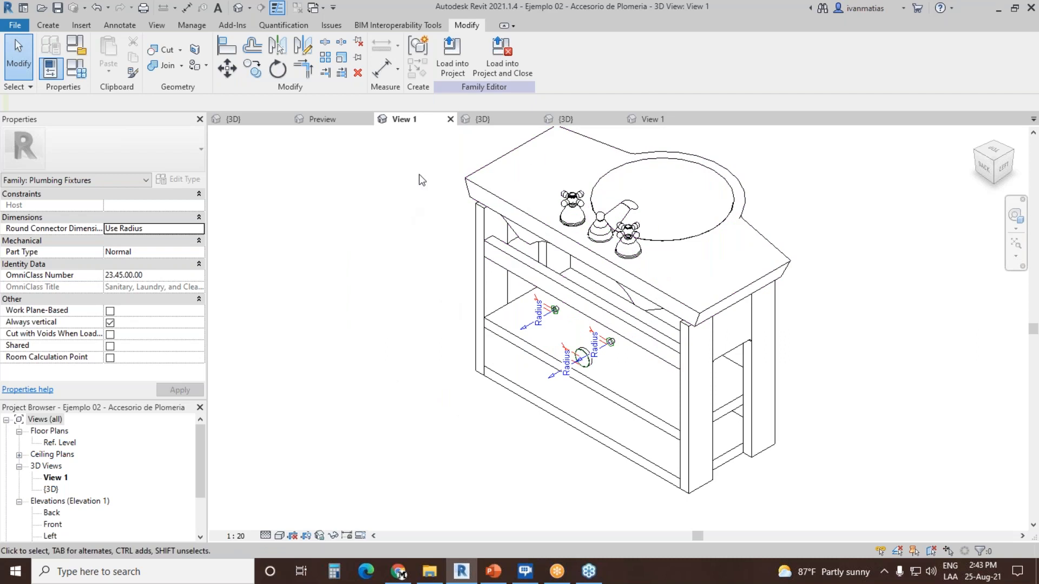
Step: Switch to the 3D view of Ejemplo 03 - Accesorio de Tubería and place a Global pipe connector on the valve's front flange face
click(505, 118)
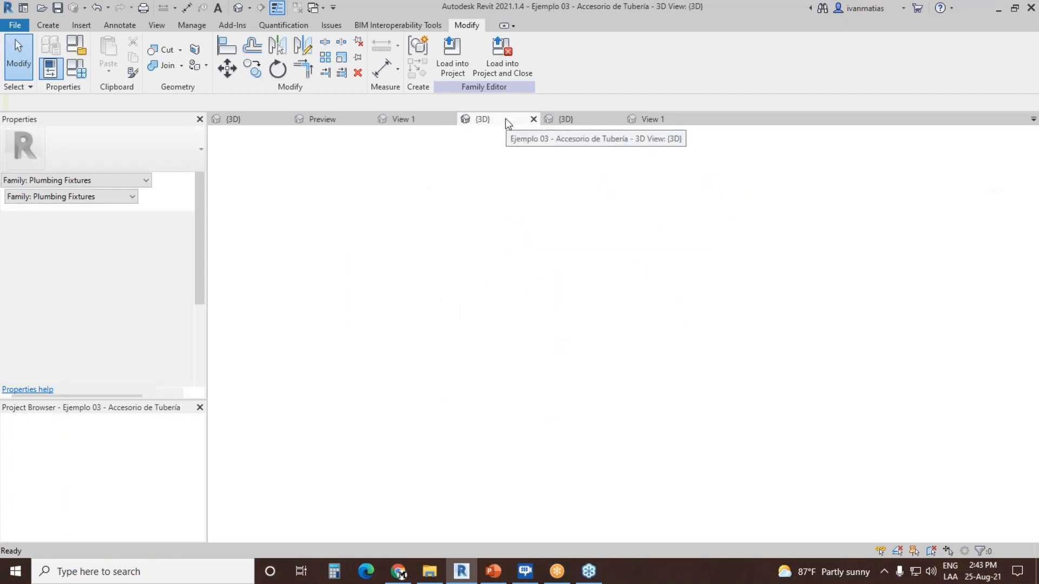
scroll(498, 260, down, 2)
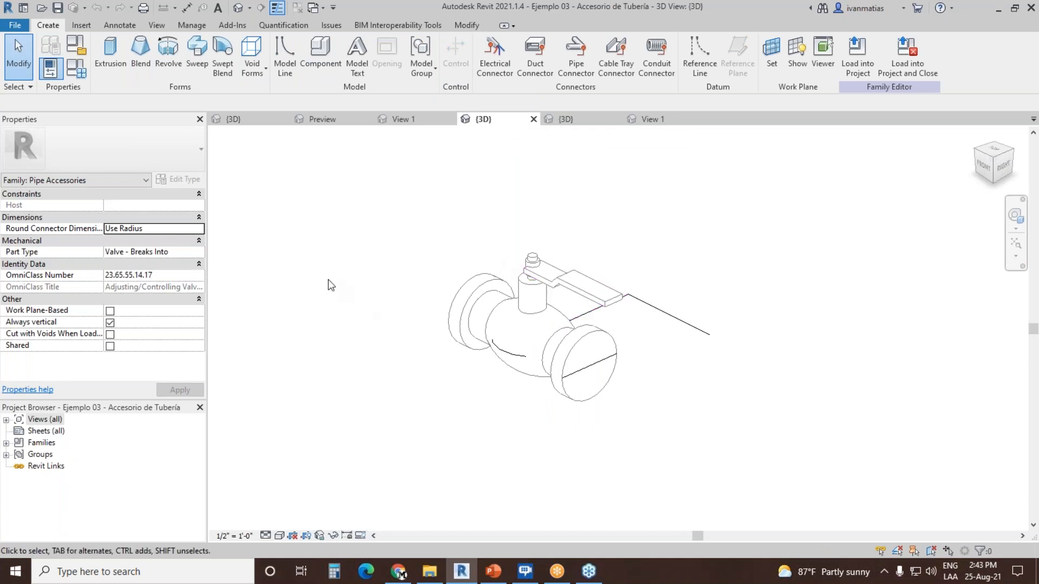
click(577, 57)
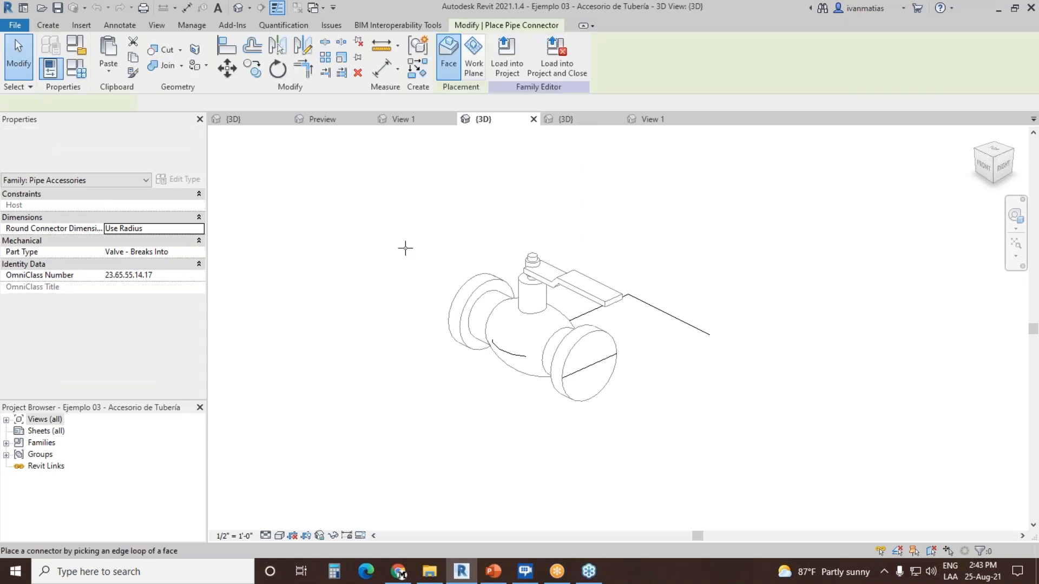
click(212, 103)
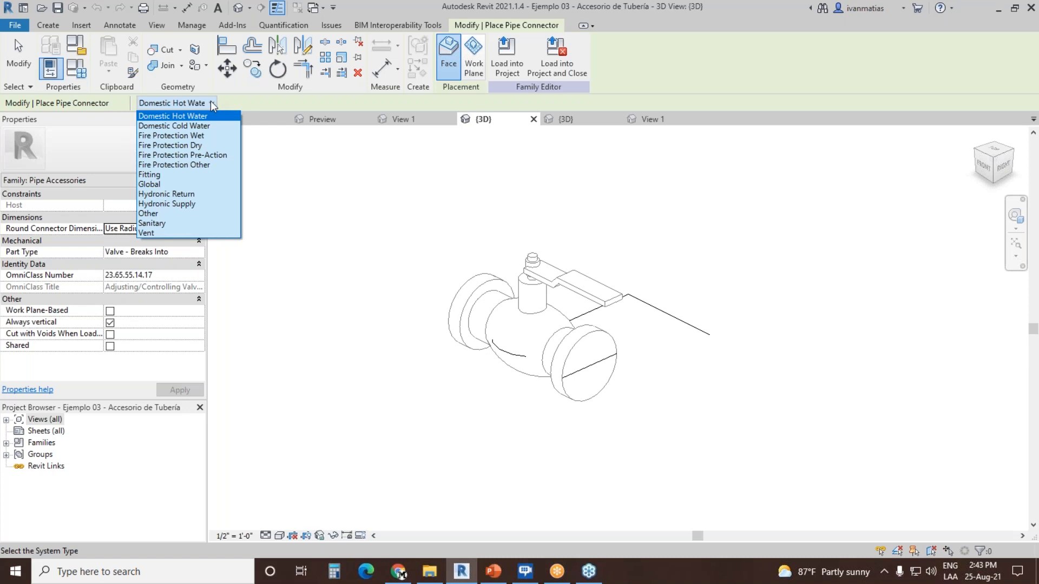
click(160, 185)
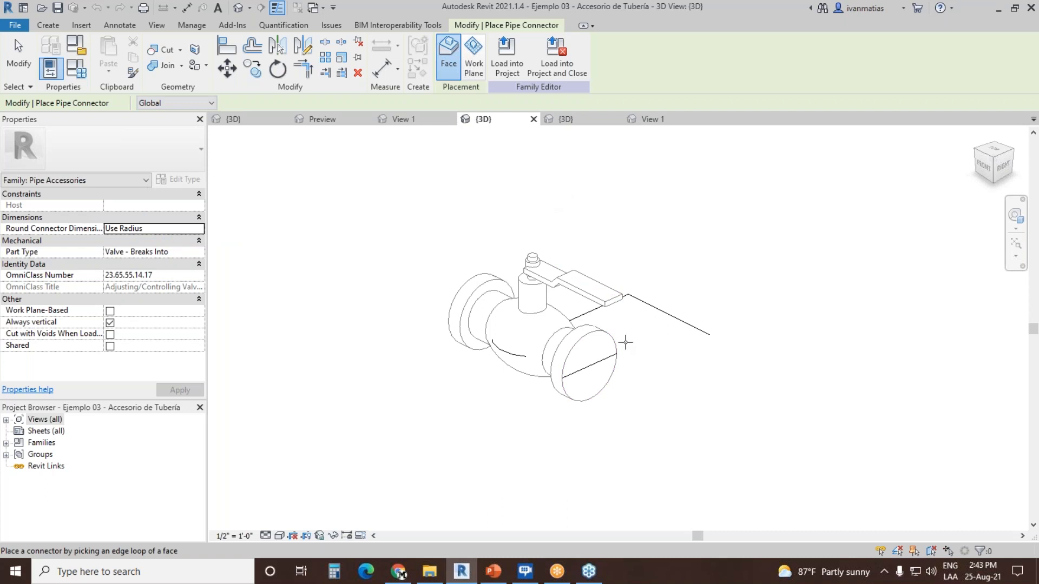
click(610, 341)
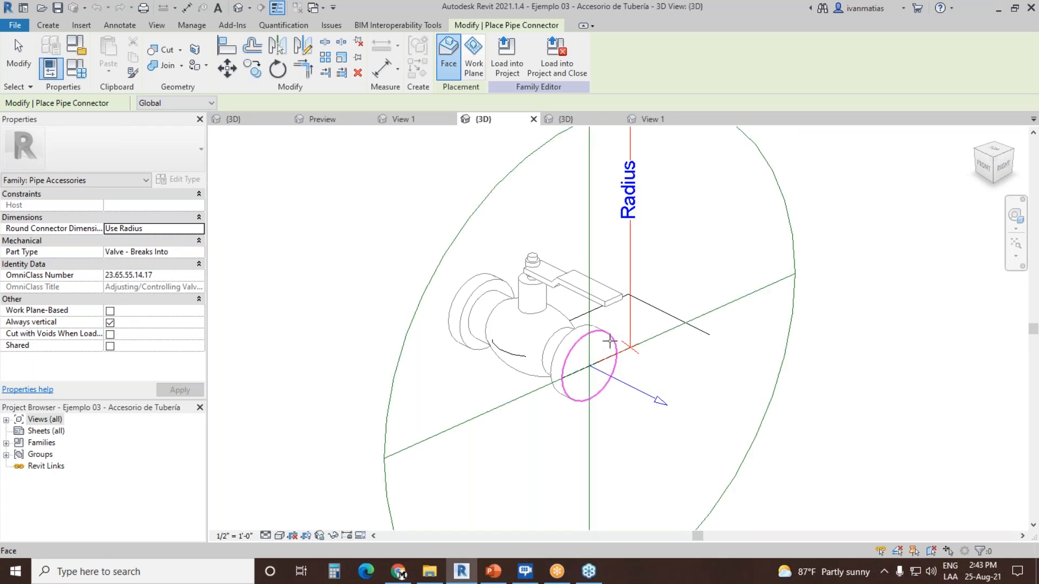
key(Escape)
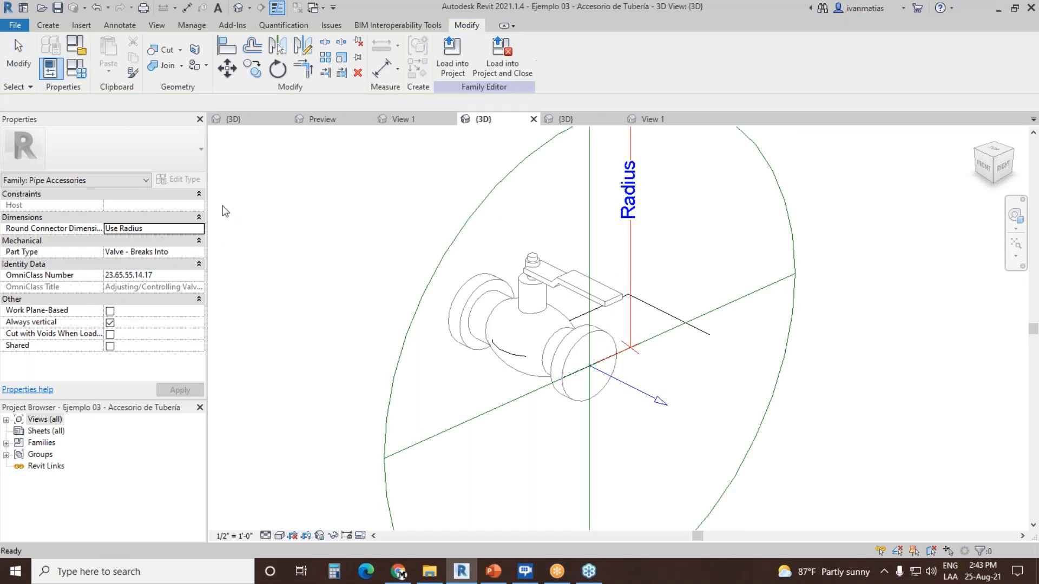
Step: Associate the new valve connector's radius with the Nominal Radius family parameter, keeping its flow configuration as Calculated
click(473, 213)
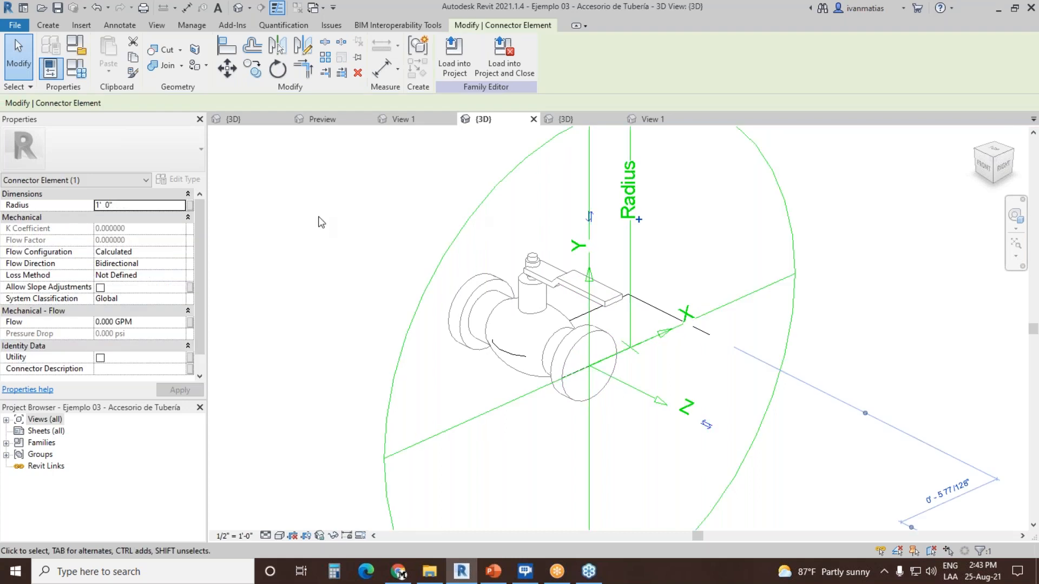
click(181, 252)
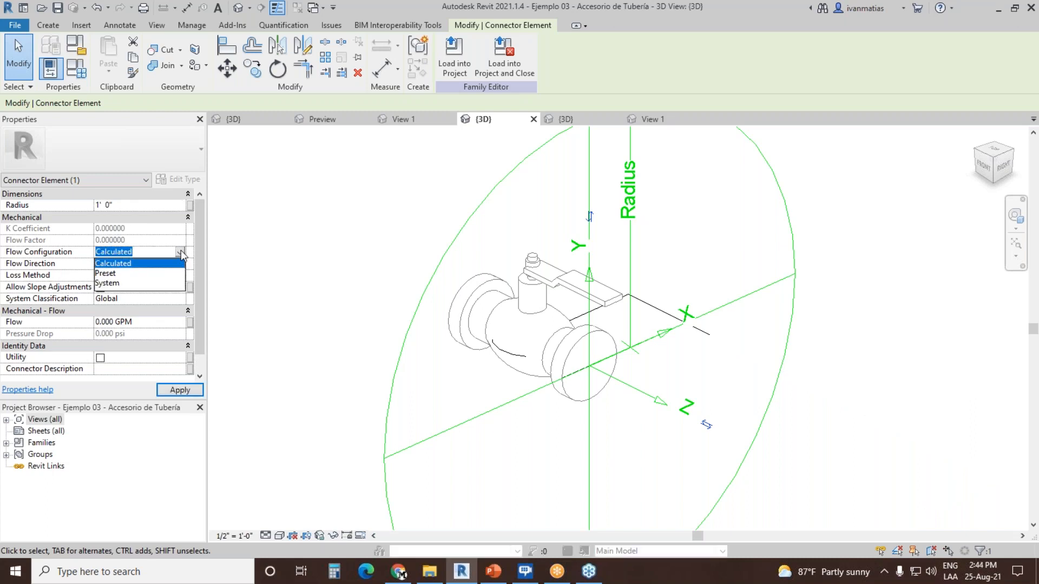
click(183, 256)
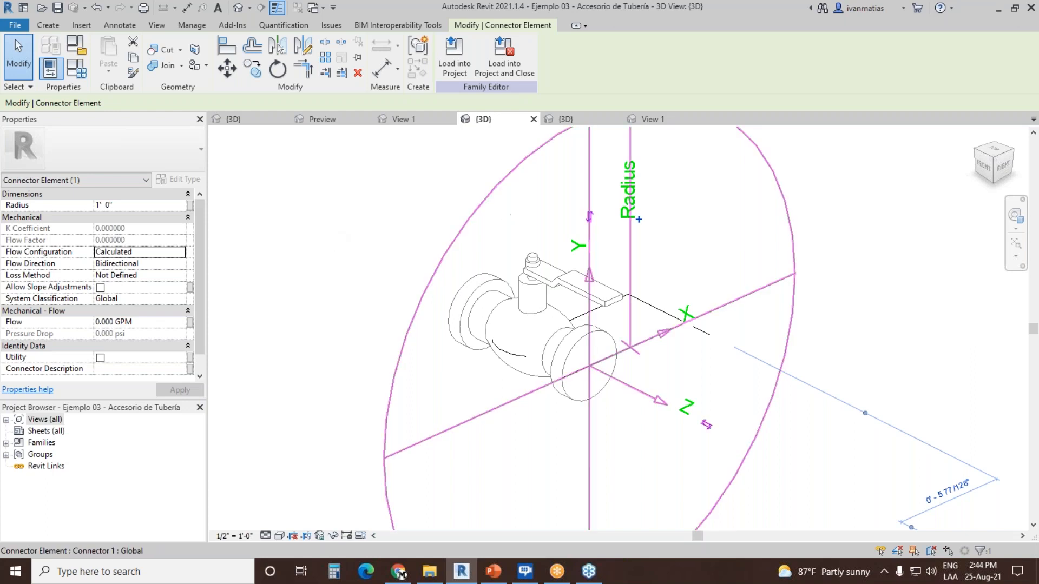
click(190, 205)
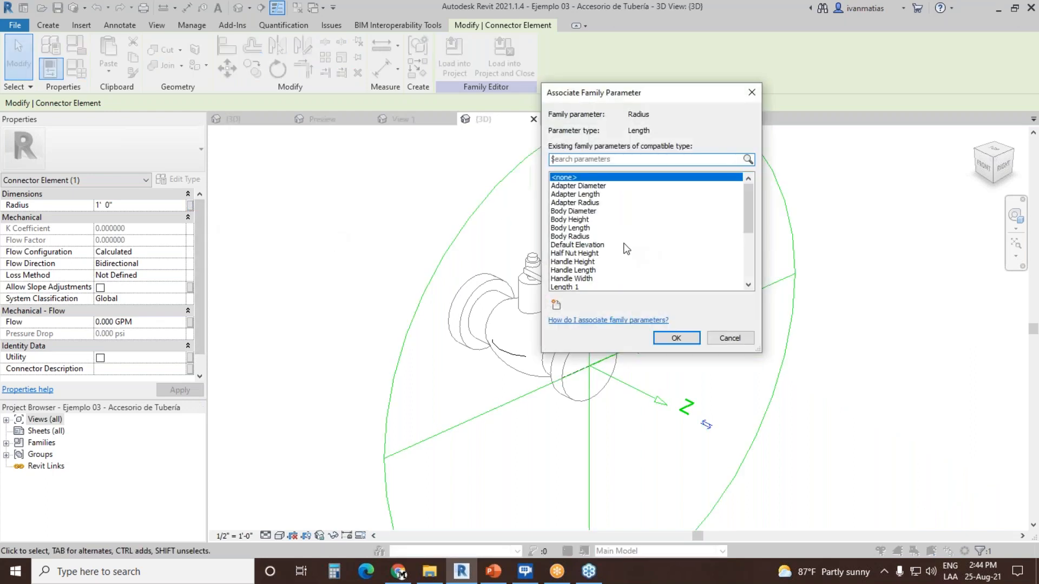
click(589, 203)
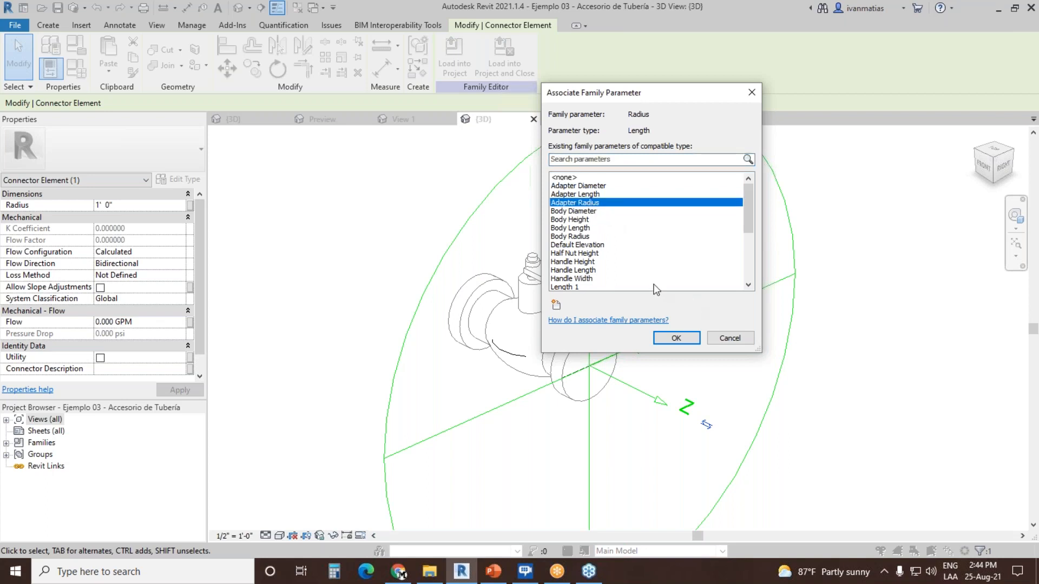
scroll(651, 282, down, 3)
scroll(650, 278, down, 1)
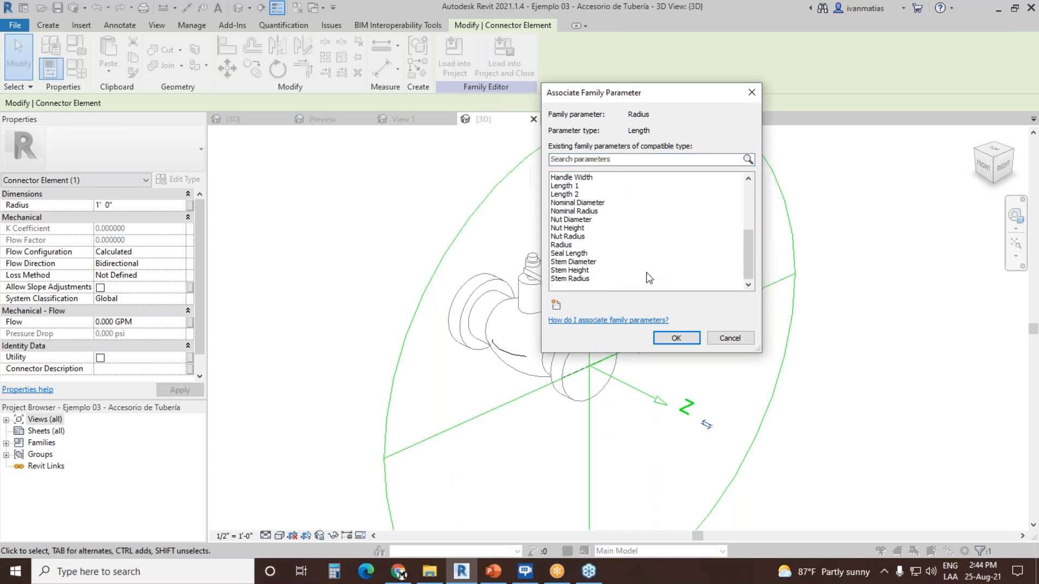
click(594, 211)
click(675, 338)
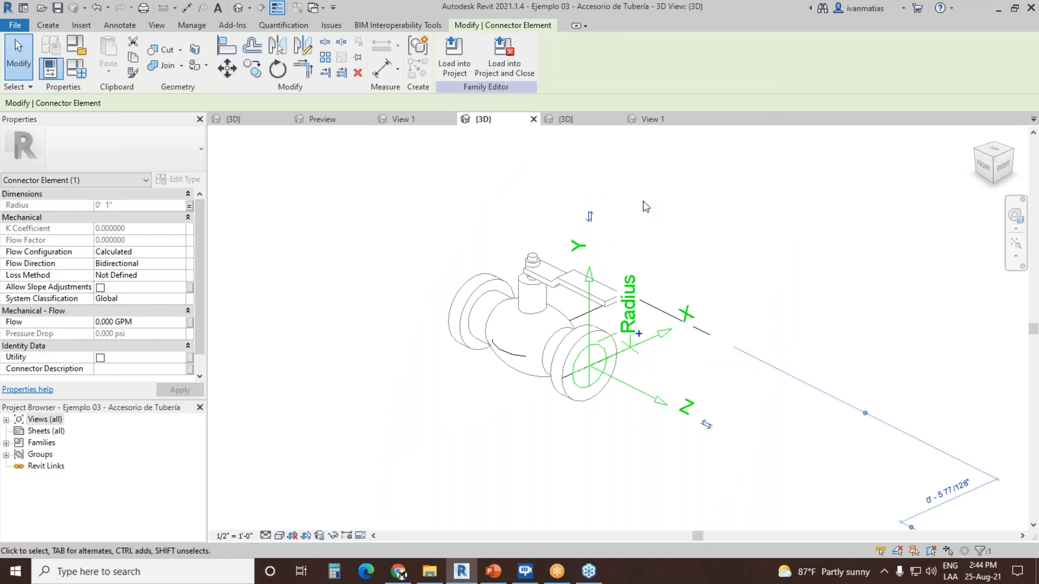
middle_drag(643, 204, 568, 225)
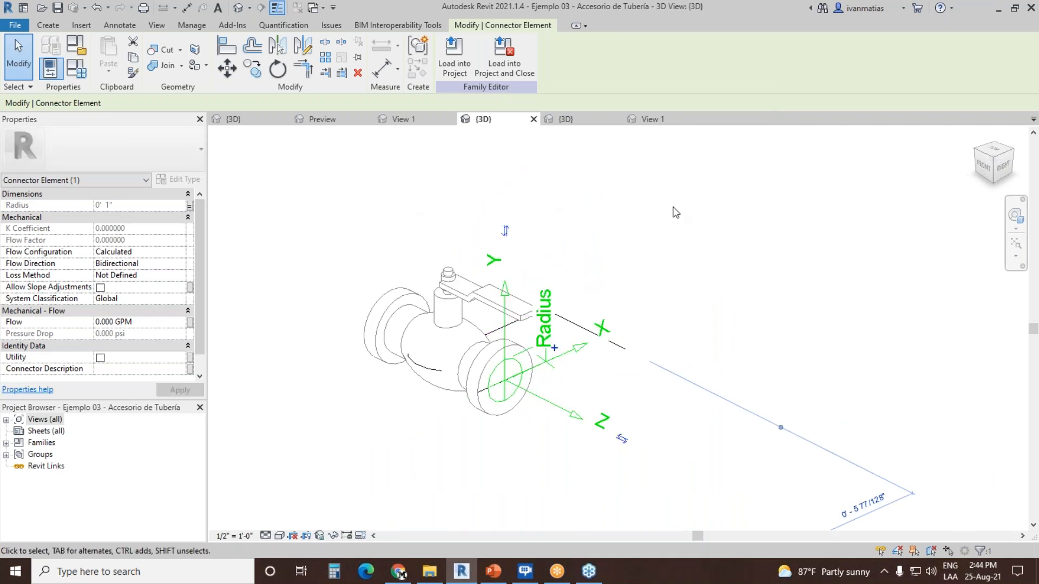
click(650, 193)
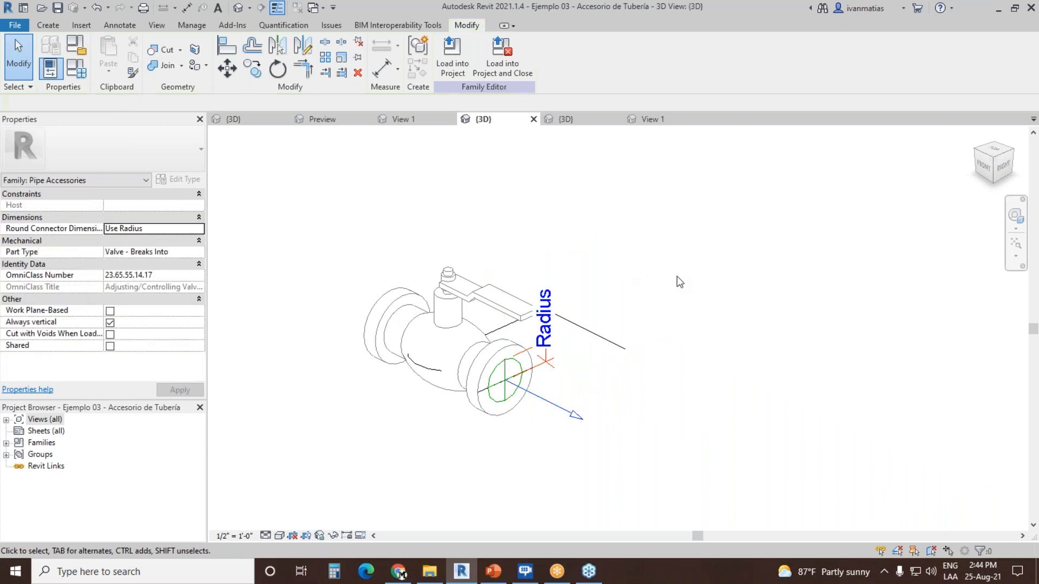
Step: Place a second Global pipe connector on the flange face at the valve's opposite end
click(978, 154)
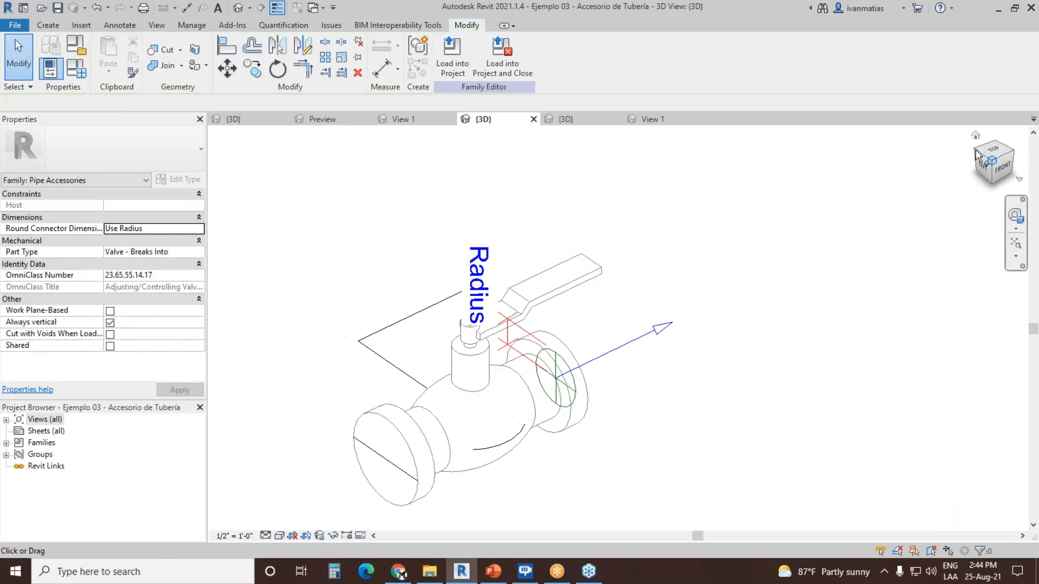
click(48, 25)
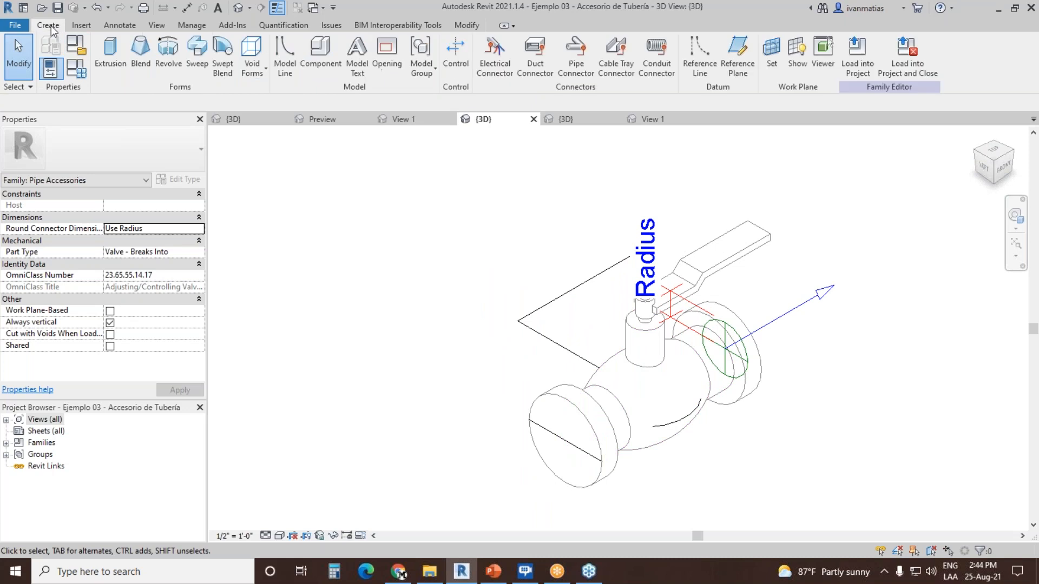
click(578, 56)
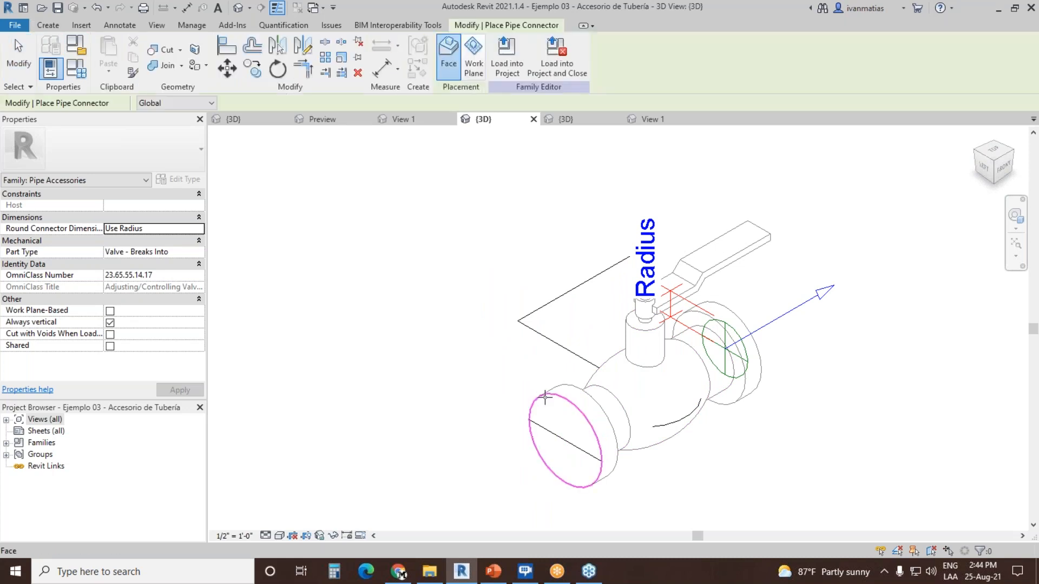
scroll(388, 258, down, 1)
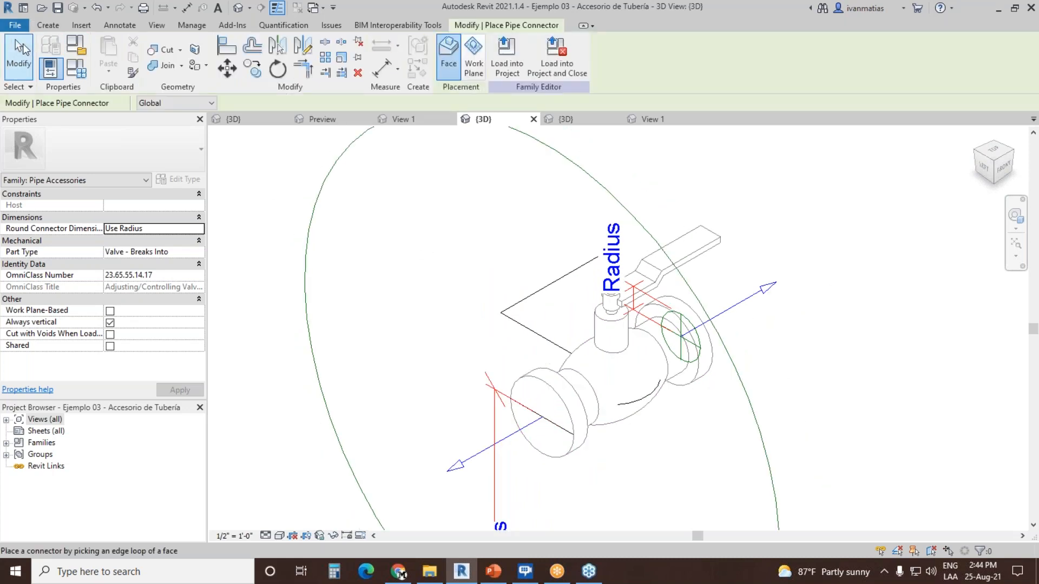
click(27, 44)
Step: Associate the second valve connector's radius with the Nominal Radius family parameter, keeping its flow configuration as Calculated, and deselect it
click(588, 179)
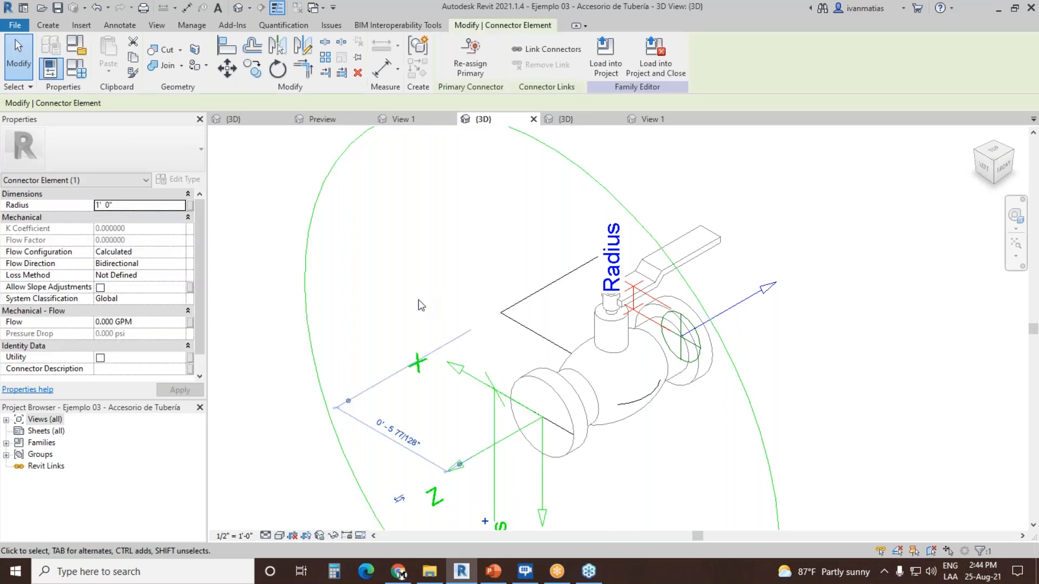
click(180, 252)
click(179, 251)
click(180, 251)
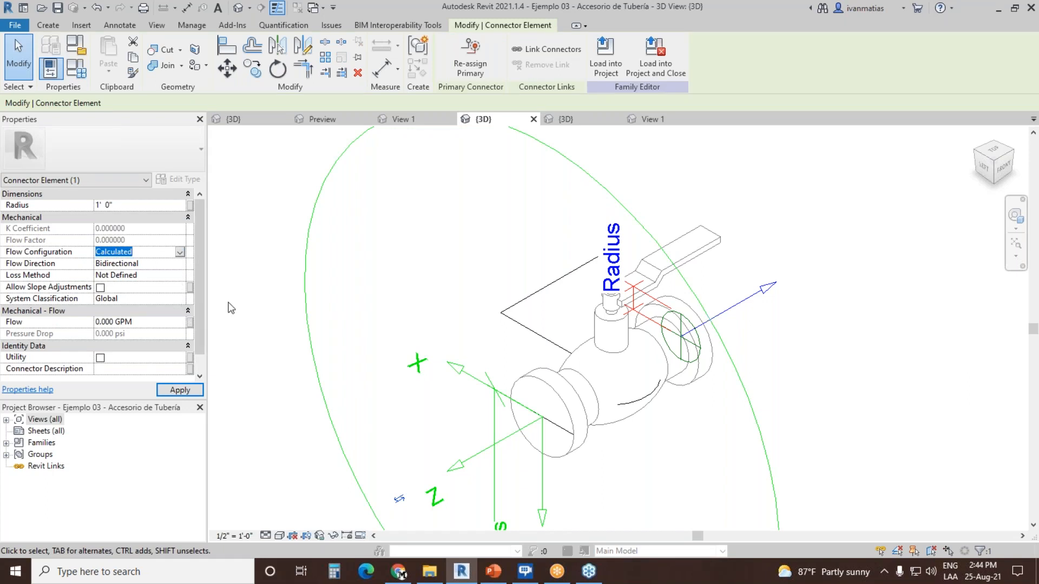
click(189, 205)
scroll(610, 233, down, 5)
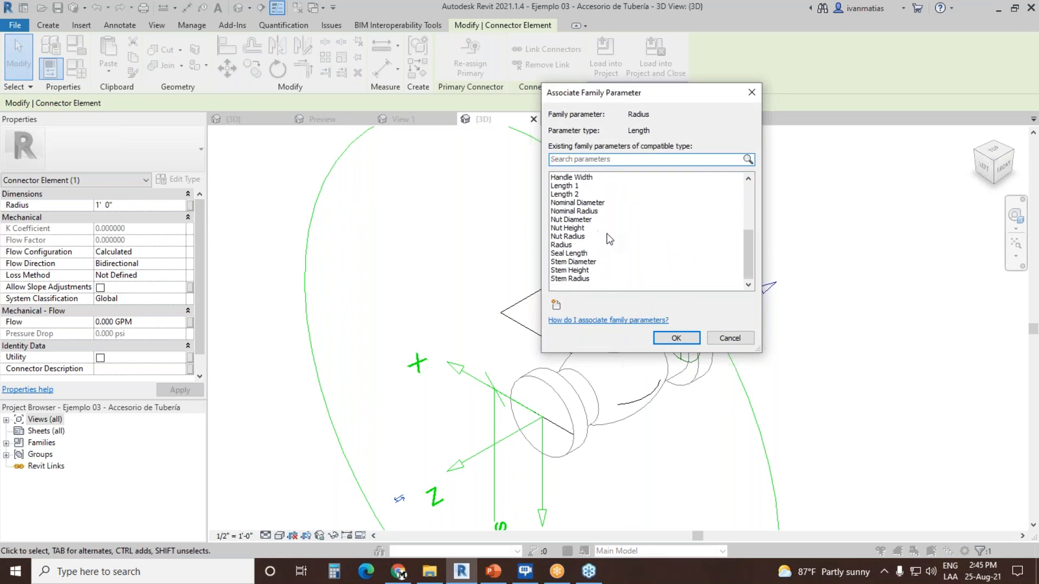
click(574, 211)
click(676, 338)
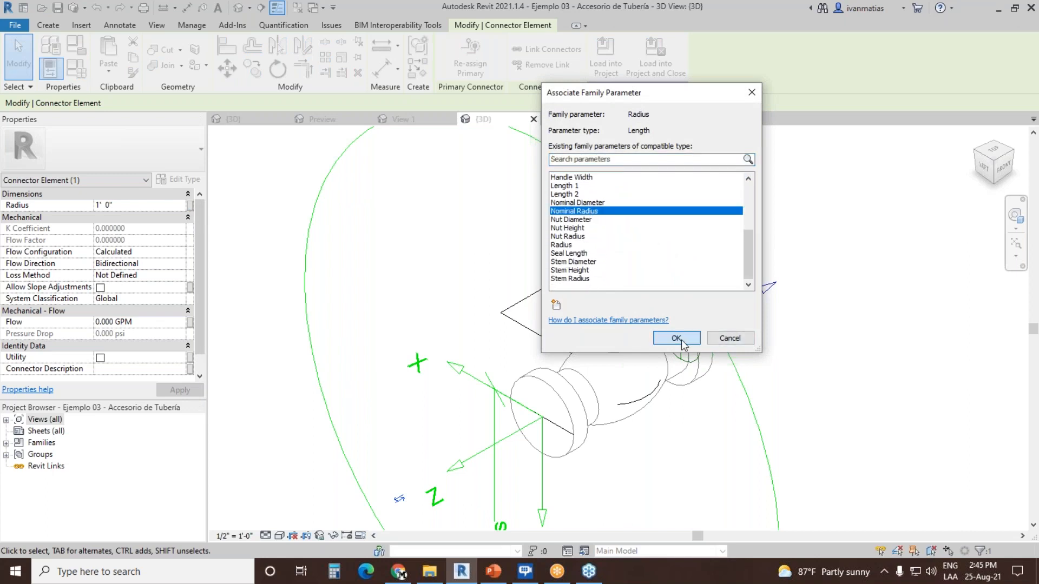
click(426, 325)
scroll(426, 325, down, 1)
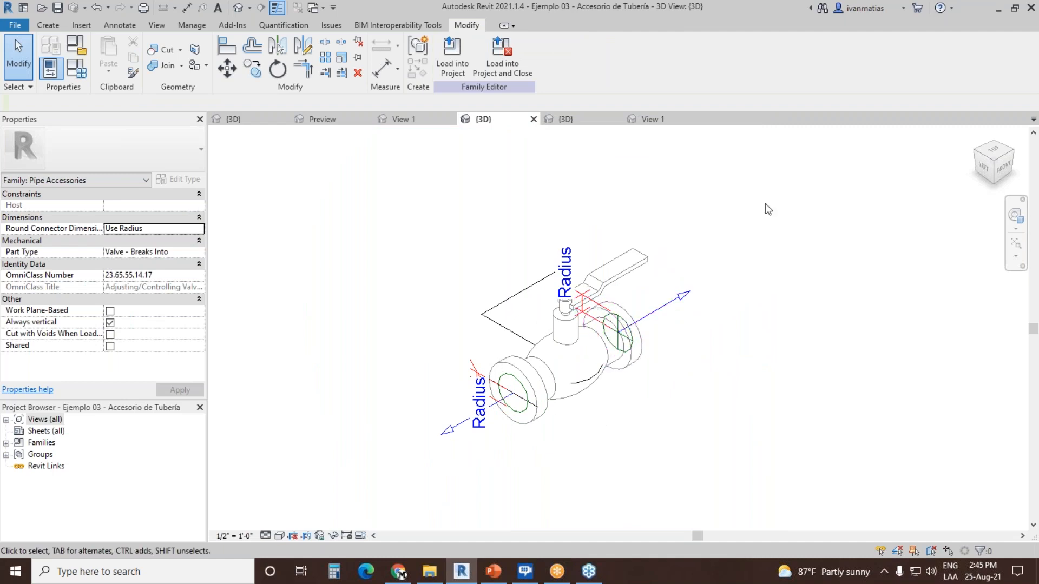
Step: Review the valve family's category settings, its type parameters and formulas, the available type sizes and the K Coefficient parameter
click(79, 67)
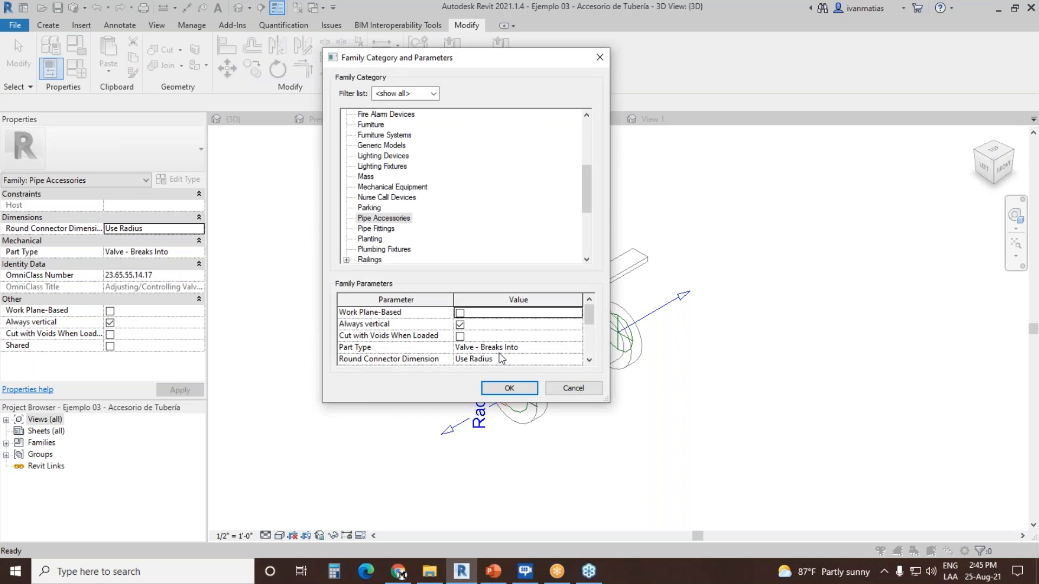
click(568, 388)
click(76, 69)
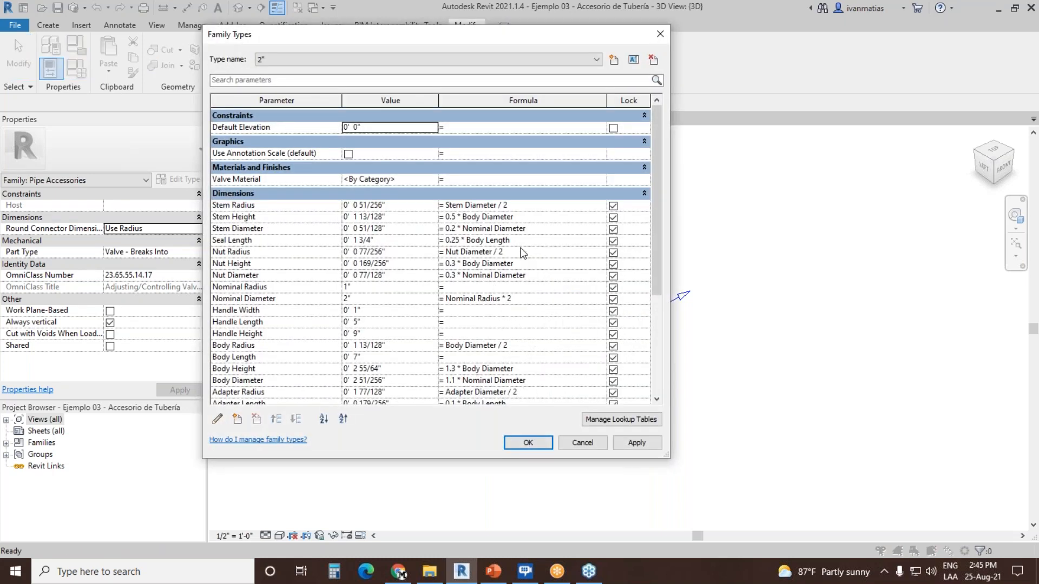
drag(671, 252, 722, 252)
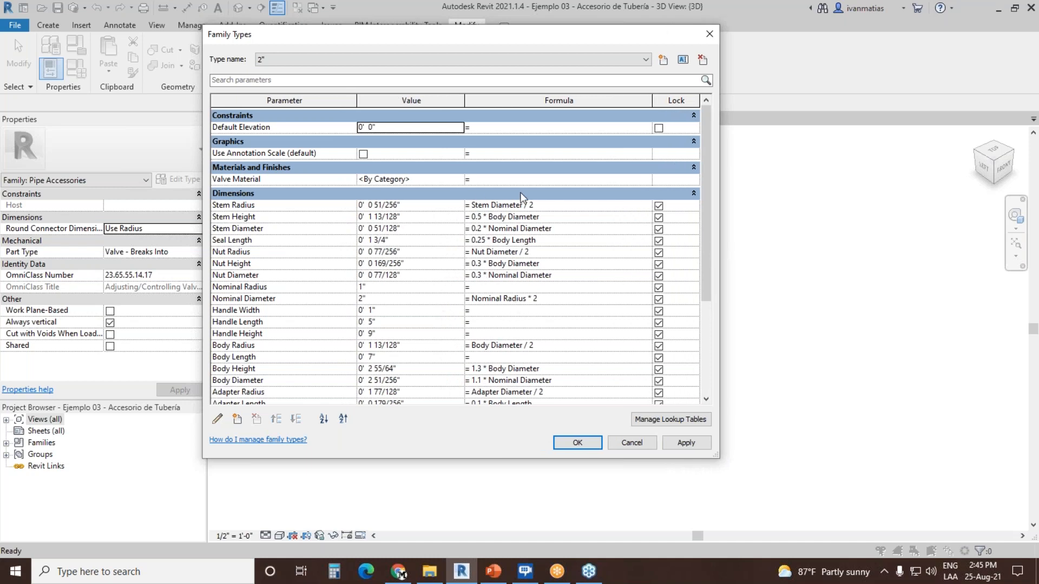
drag(706, 216, 715, 325)
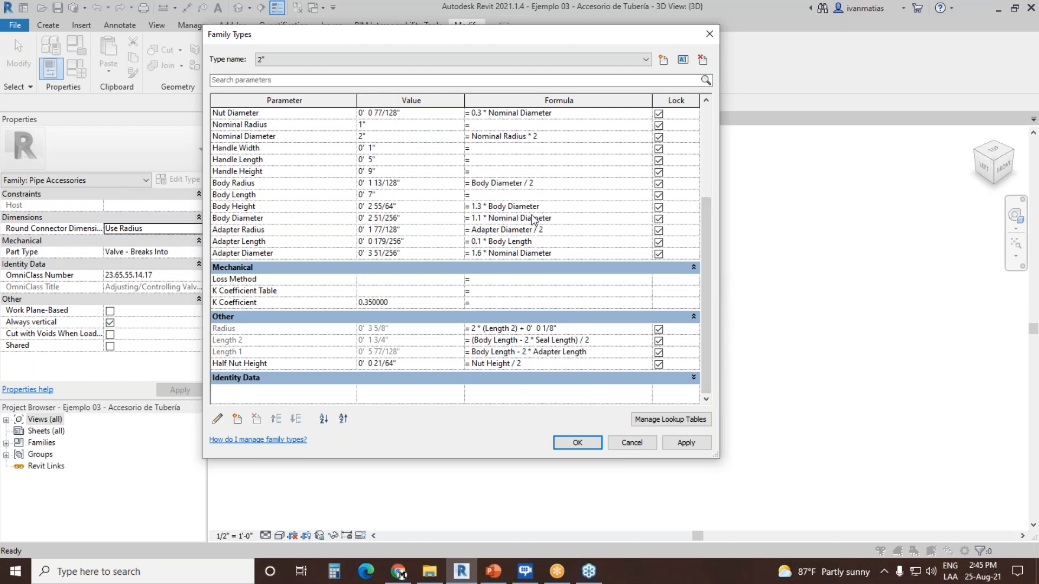
click(291, 59)
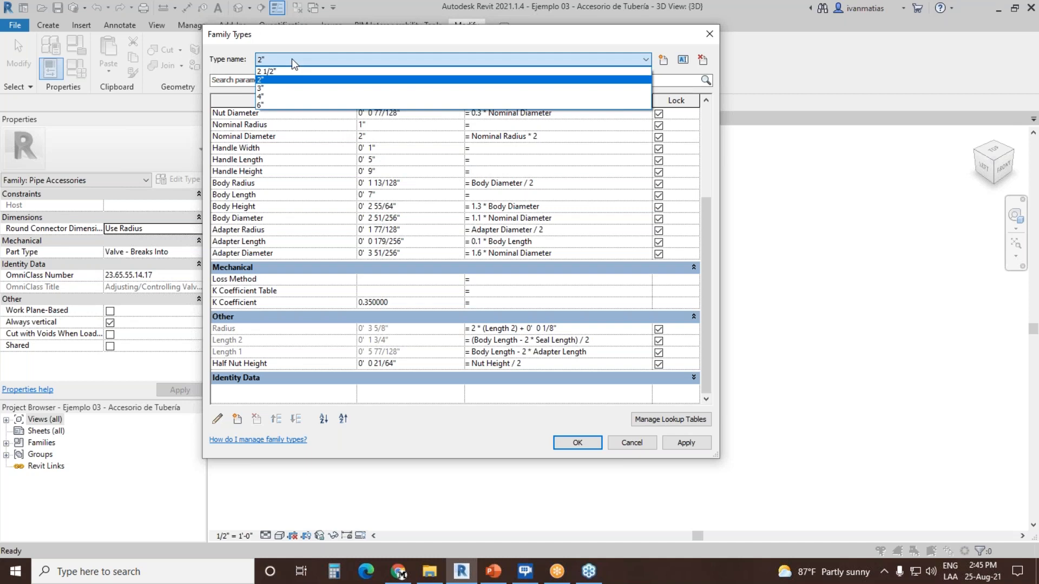
click(292, 59)
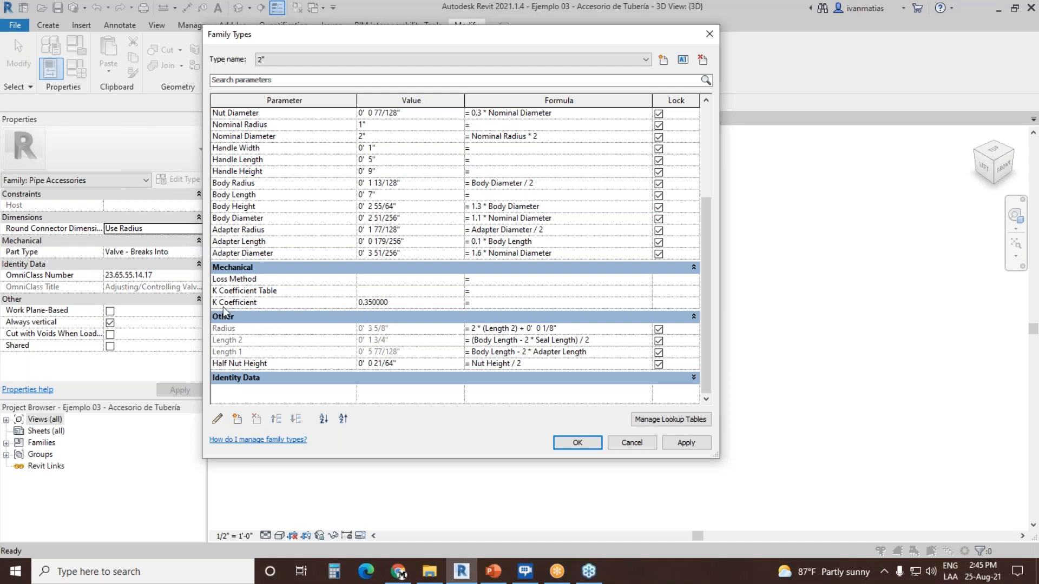
click(405, 301)
click(635, 442)
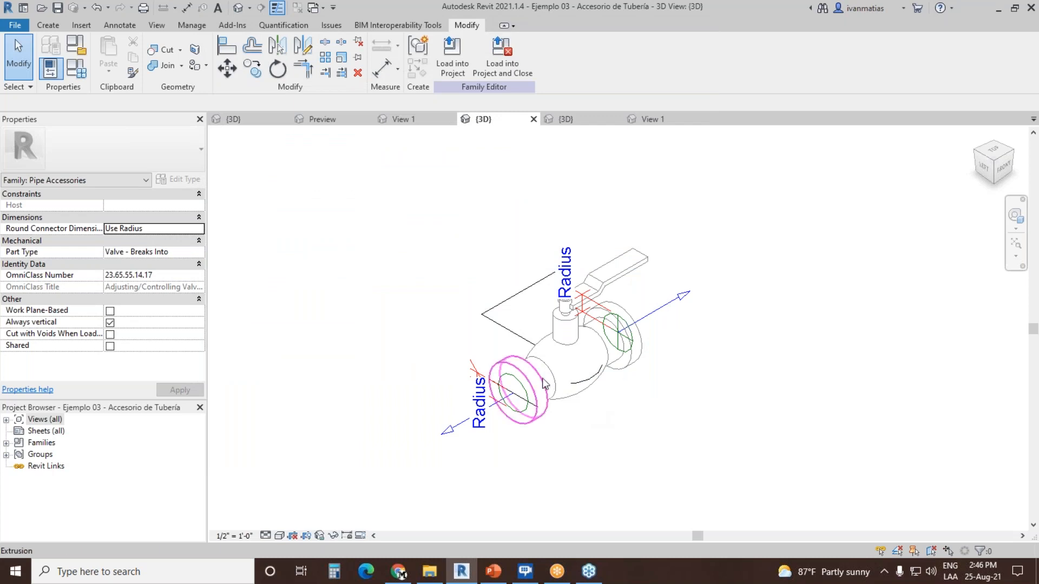
Step: Set the loss method of the connector on the valve's handle-side flange to K Coefficient and deselect it
click(658, 304)
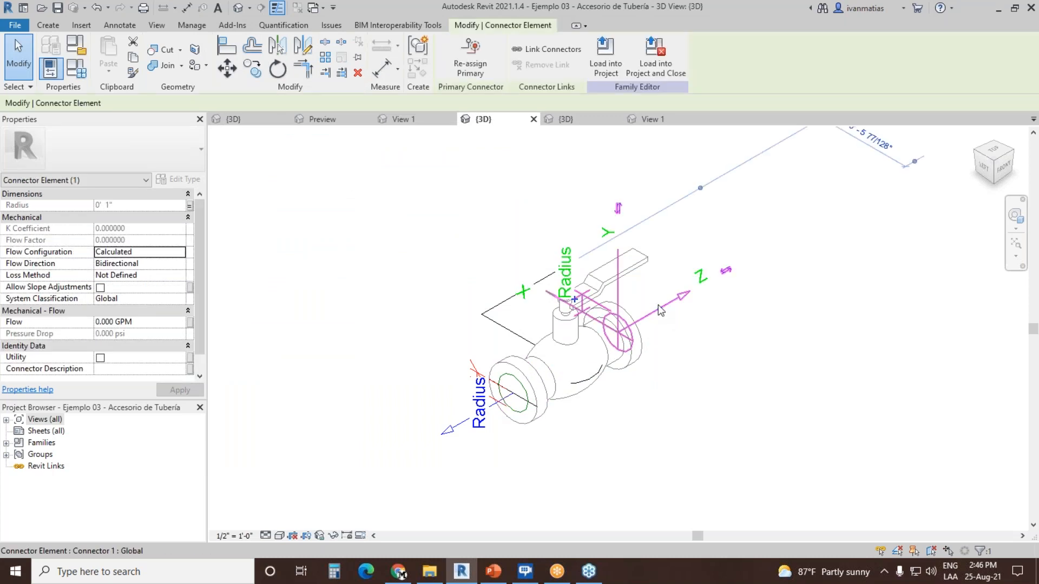
click(180, 275)
click(180, 275)
click(145, 297)
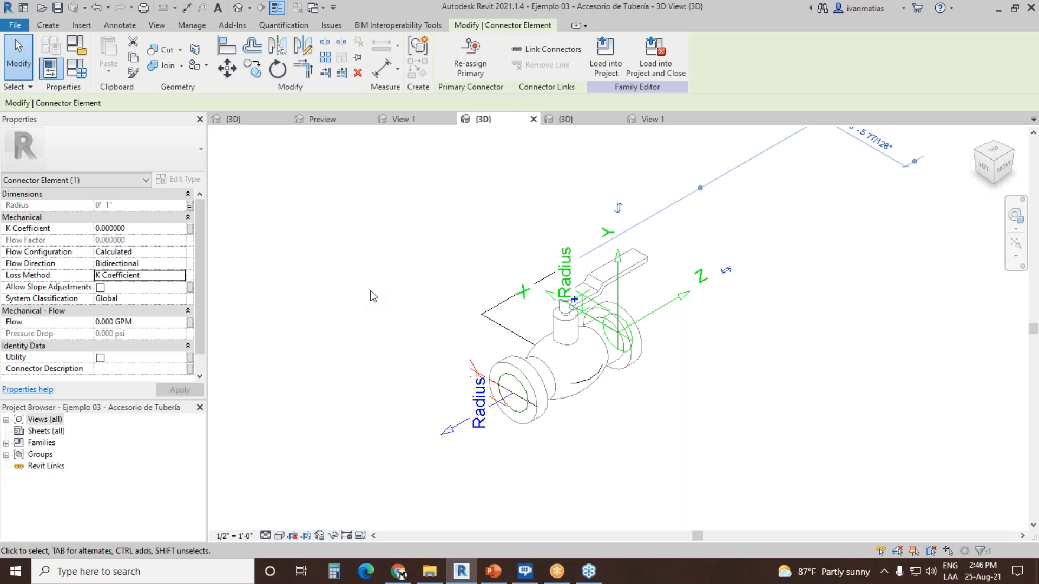
click(372, 296)
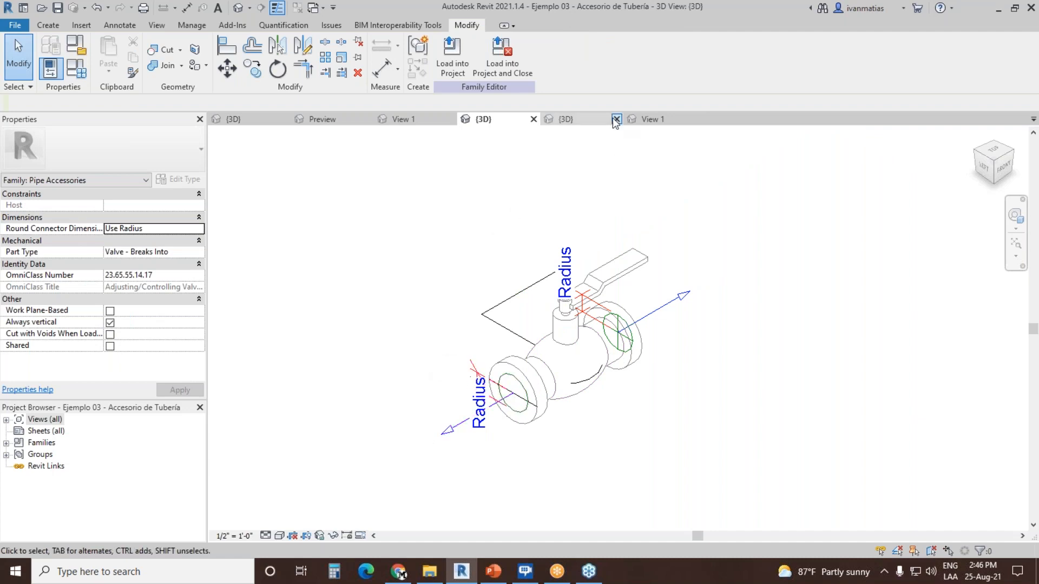
Step: Switch to the 3D view of Ejemplo 04 - Unión de Tubería and place a Fitting pipe connector on the socket face toward the back
click(581, 118)
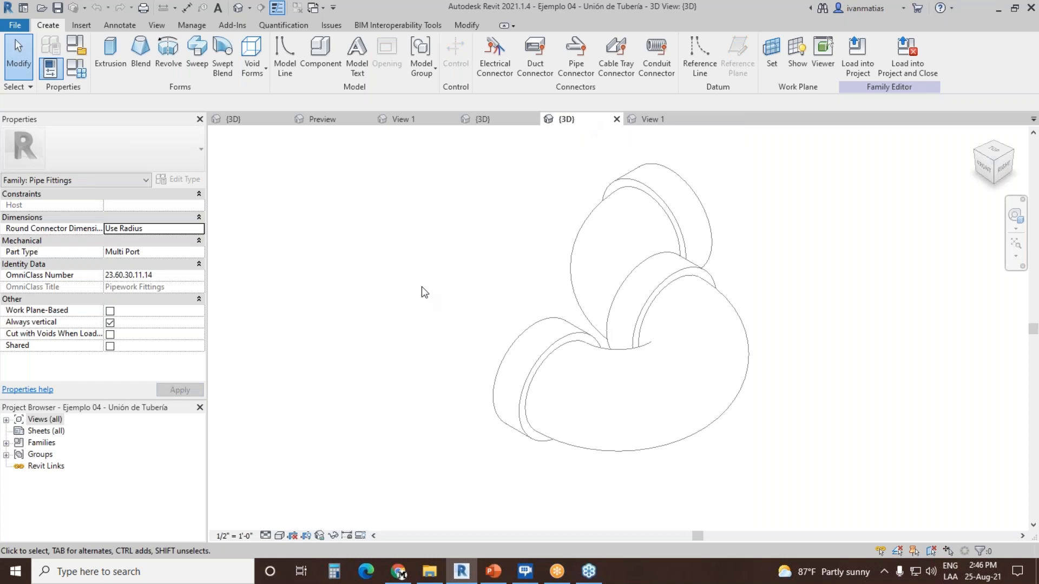
scroll(421, 287, down, 2)
middle_drag(446, 277, 415, 334)
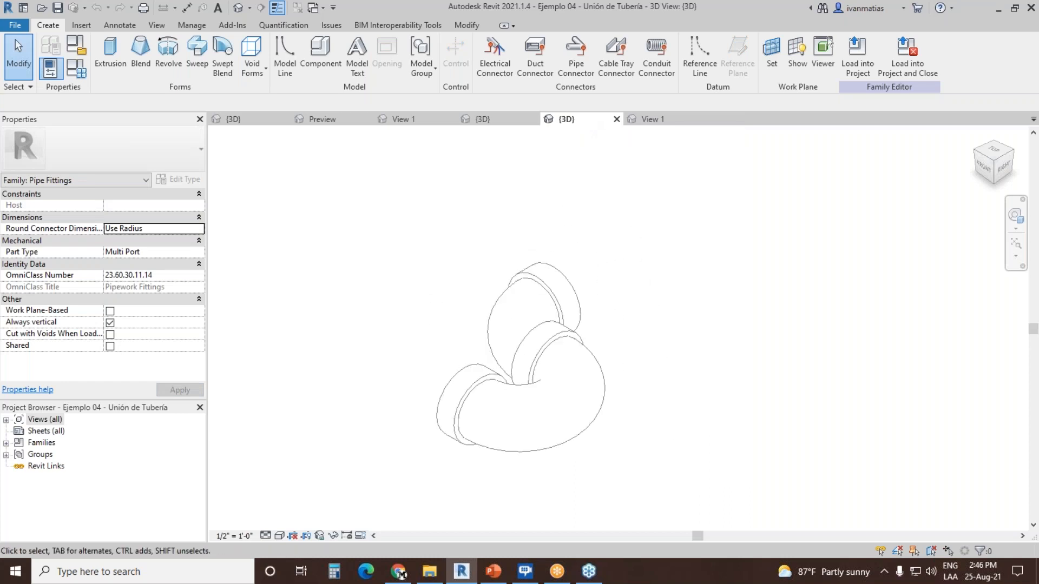
click(1014, 154)
middle_drag(655, 292, 471, 273)
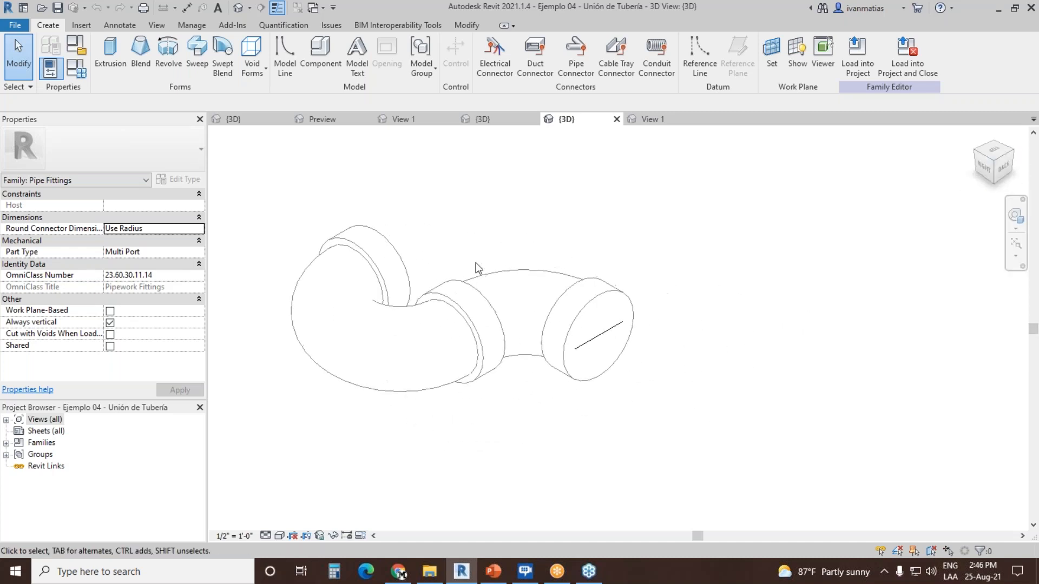
click(575, 56)
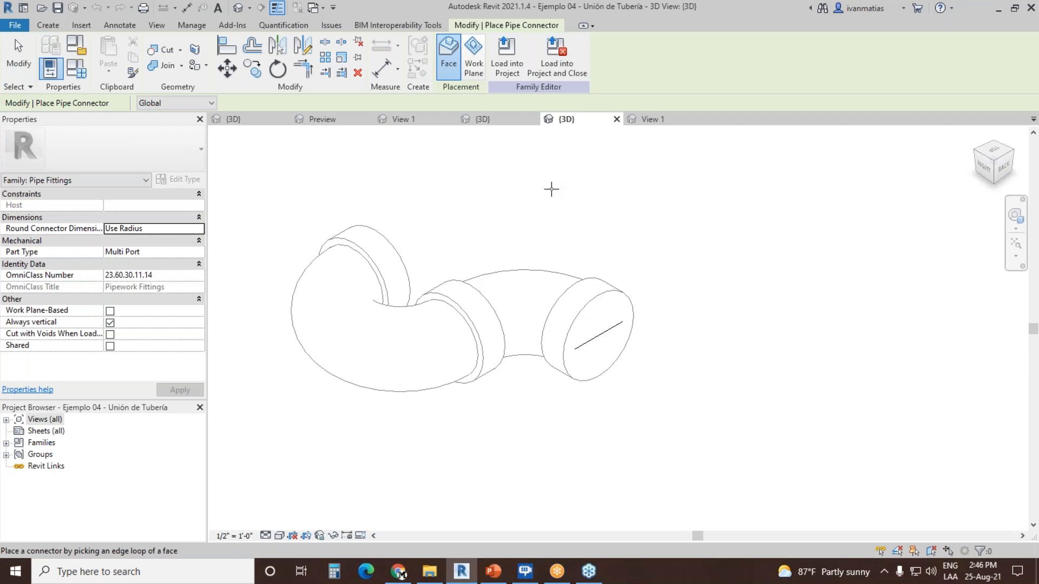
click(211, 104)
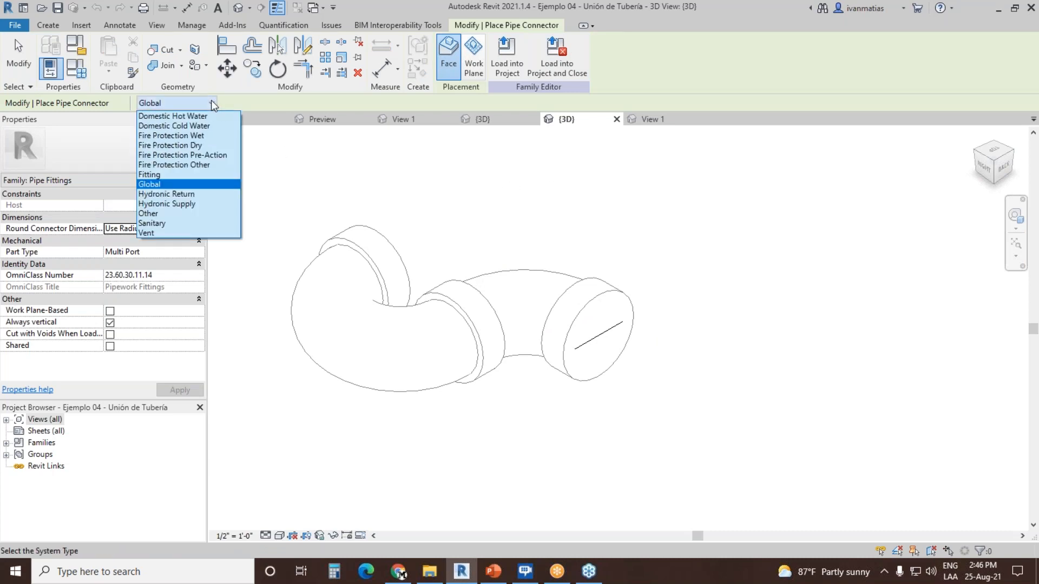
click(166, 175)
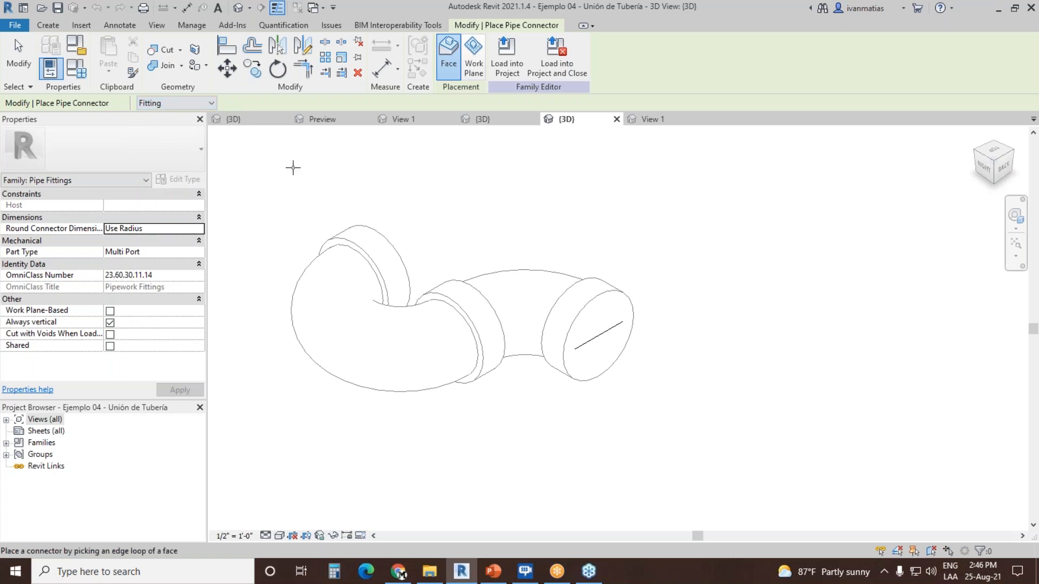
click(632, 305)
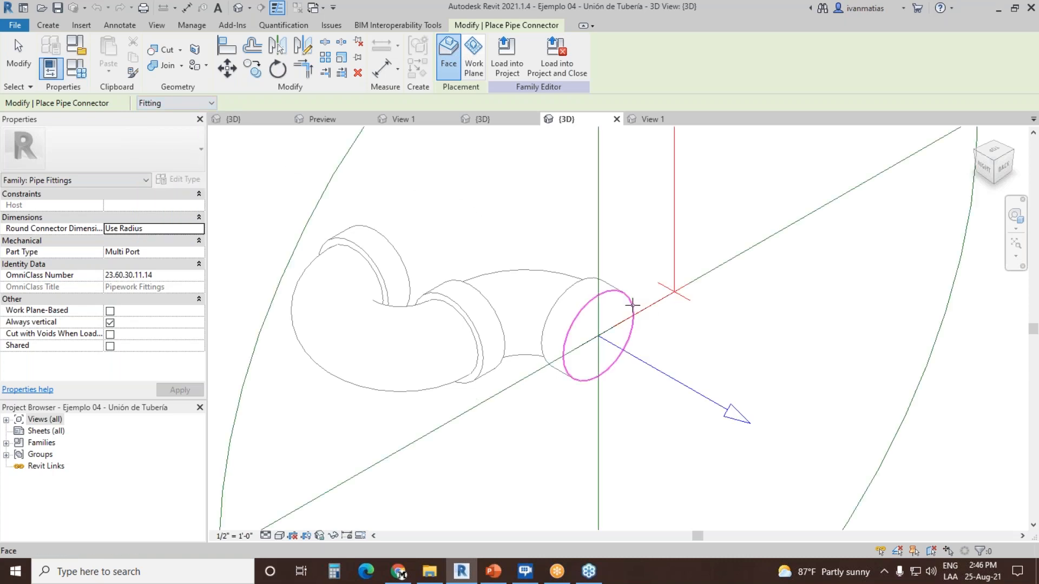
click(16, 49)
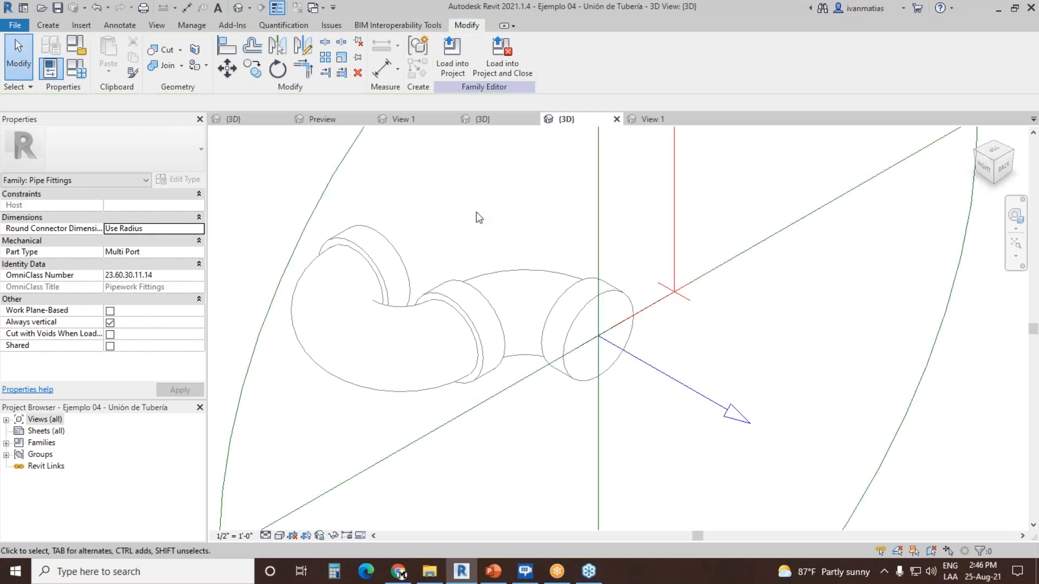
Step: Associate the new fitting connector's radius with the Nominal Radius family parameter and deselect the connector
click(342, 175)
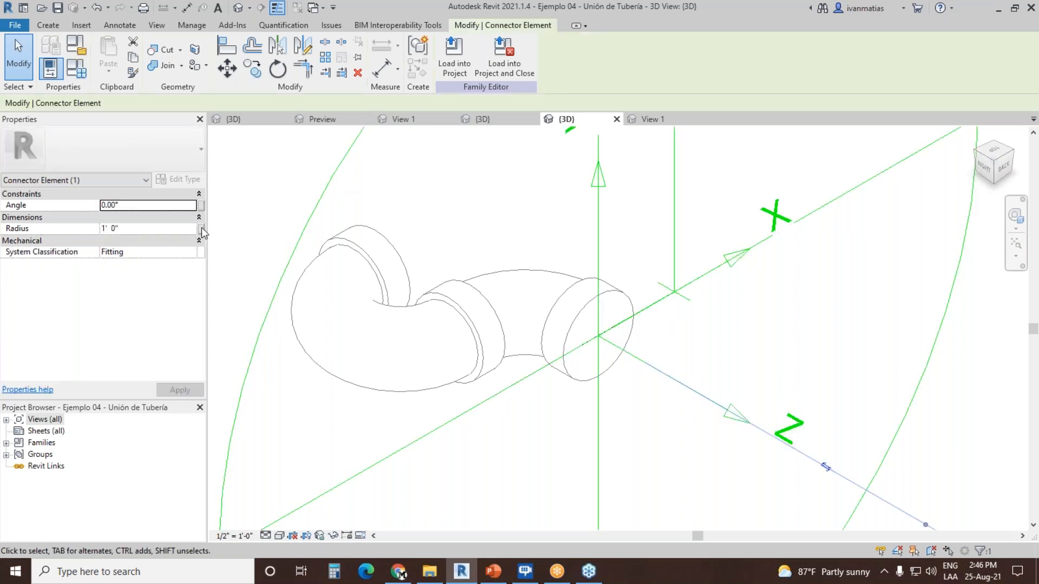
click(201, 229)
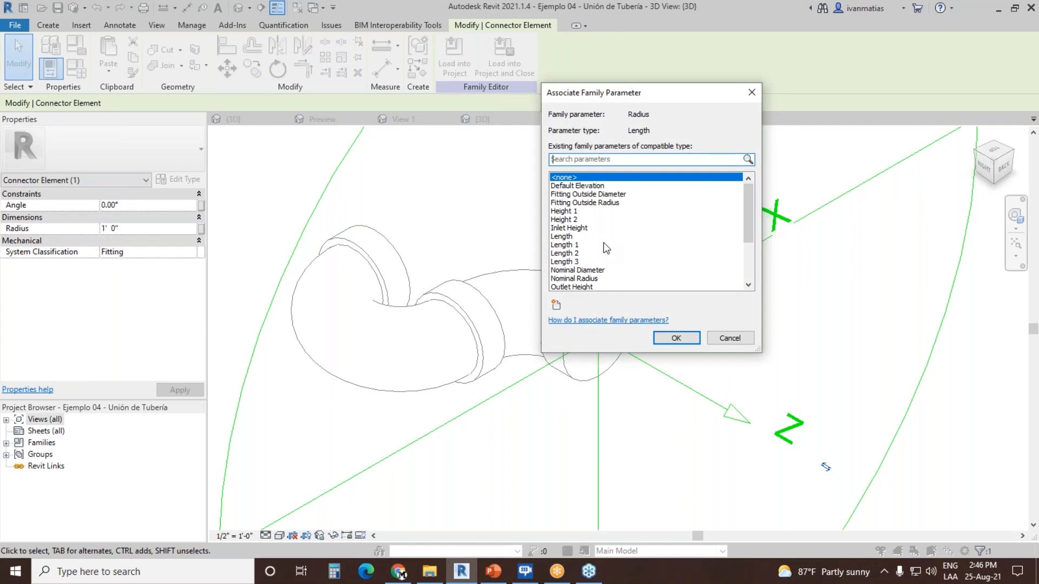
click(595, 279)
click(676, 338)
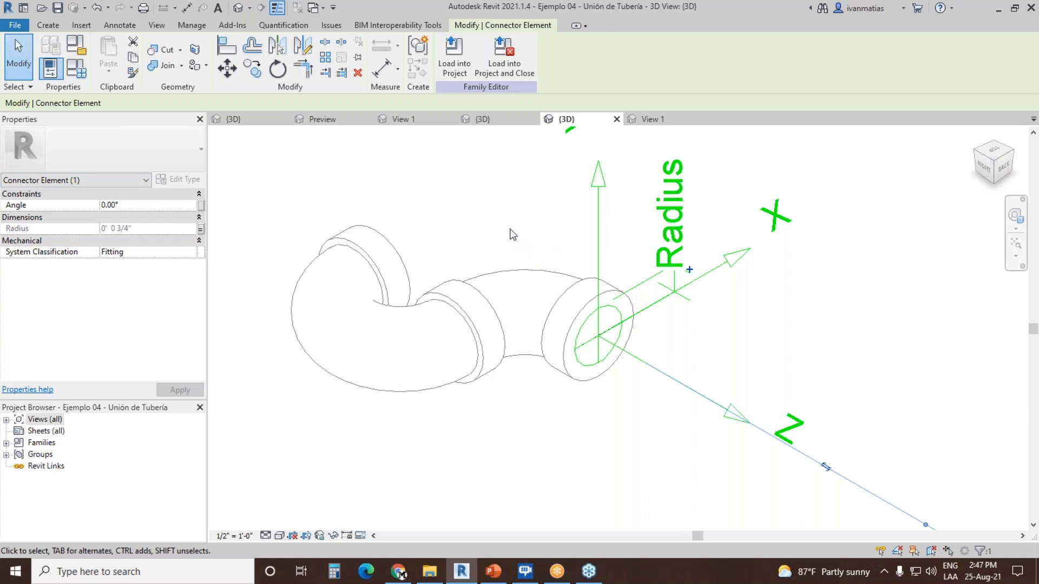
click(525, 207)
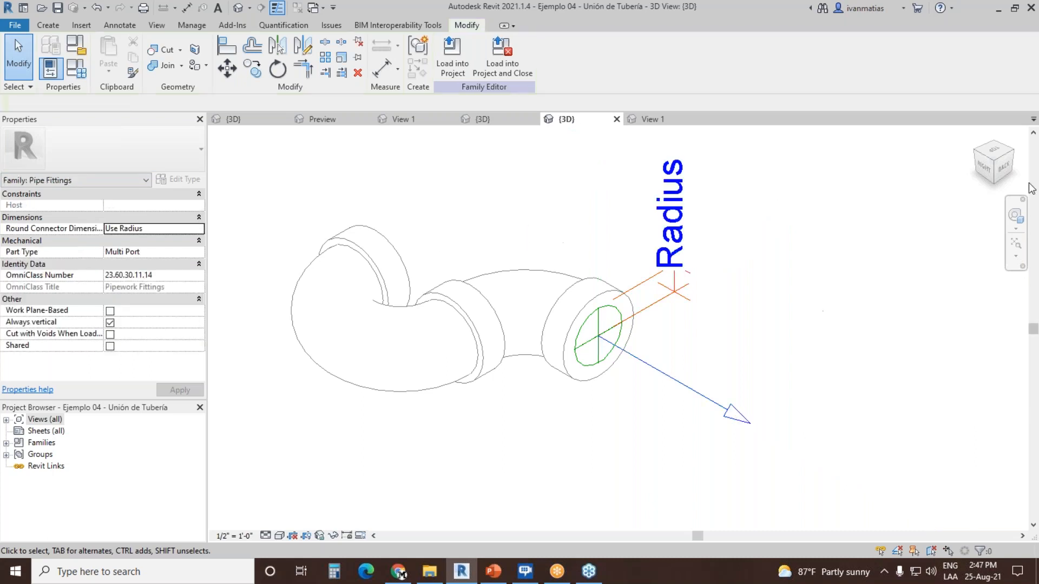
Step: Place a second Fitting pipe connector on the socket face at the pipe fitting's opposite end
click(993, 146)
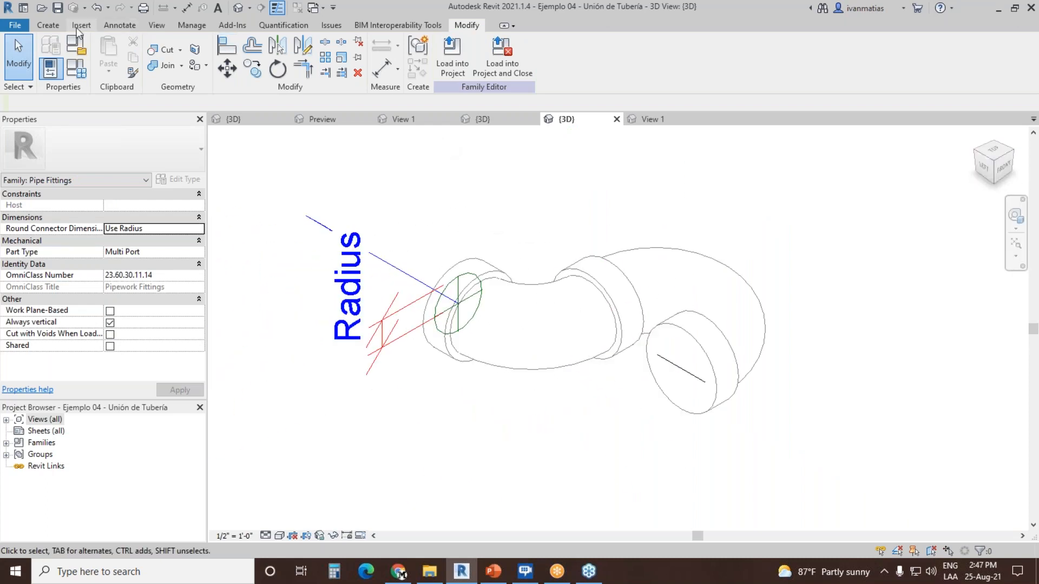
click(48, 26)
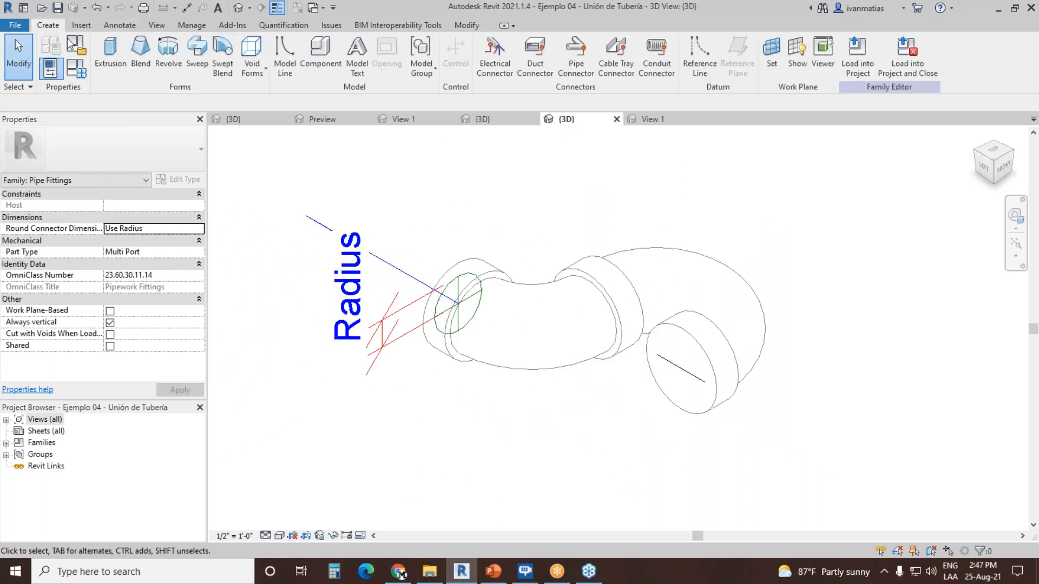
click(575, 54)
click(688, 336)
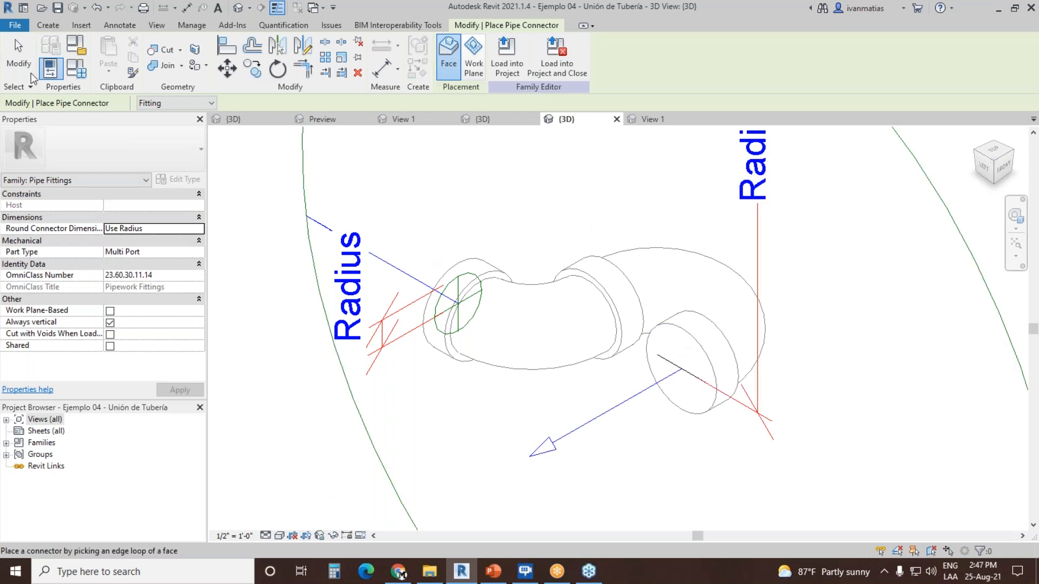
key(Escape)
Step: Associate the second fitting connector's radius with the Nominal Radius family parameter and deselect the connector
scroll(461, 269, down, 4)
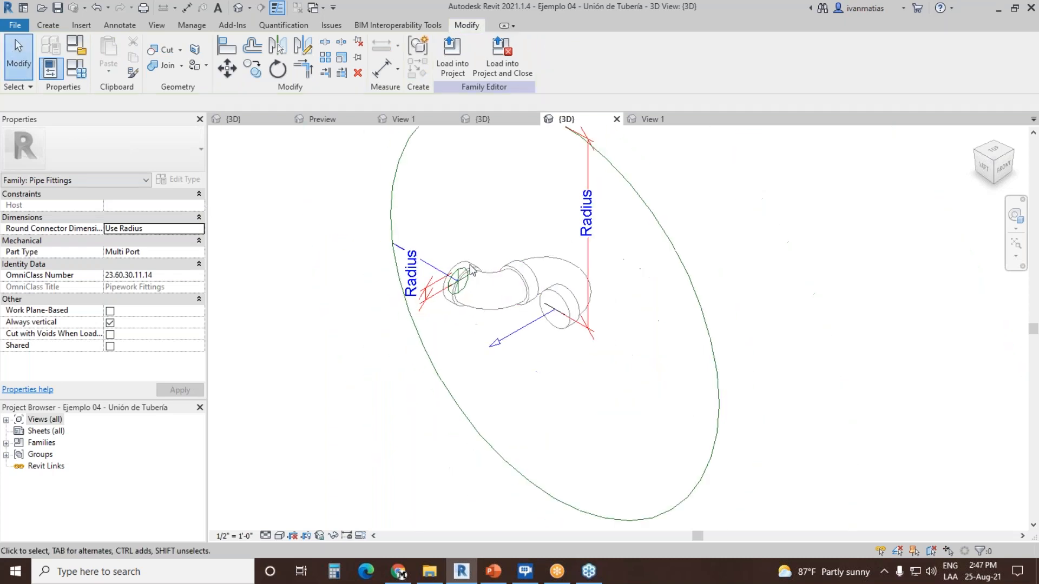
click(638, 194)
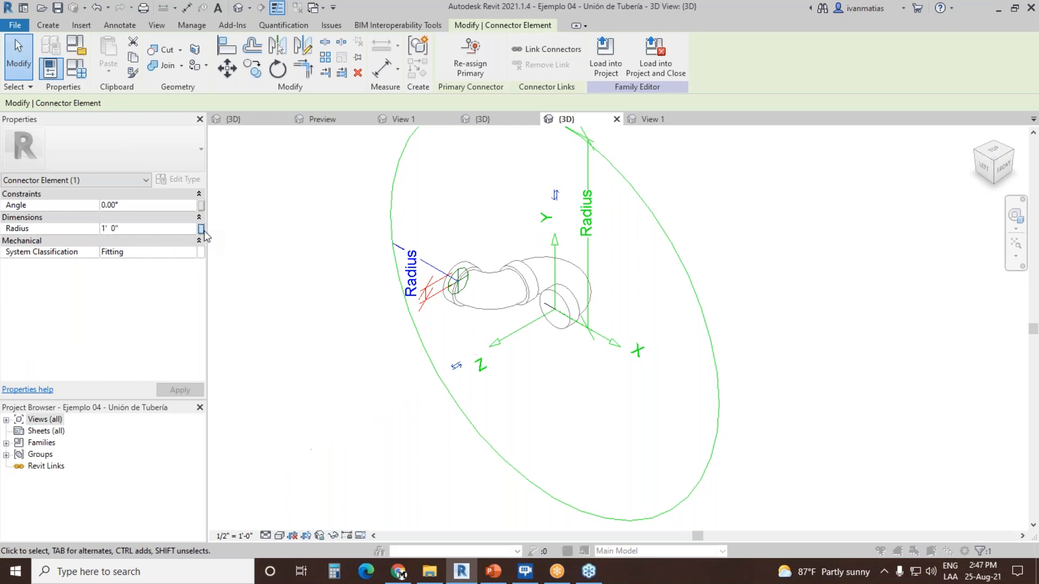
click(201, 229)
scroll(622, 272, down, 3)
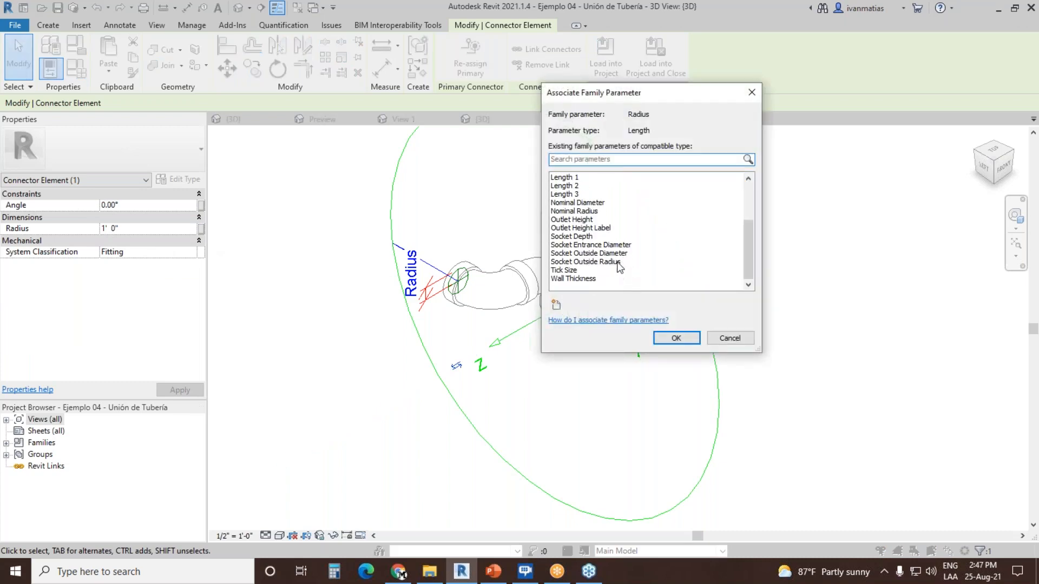
click(595, 211)
click(675, 338)
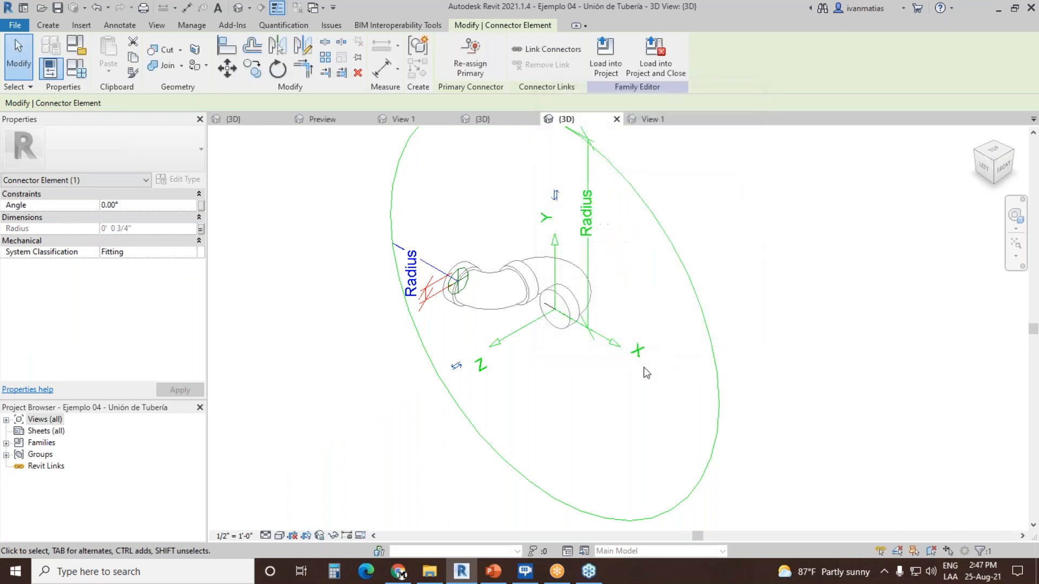
click(670, 241)
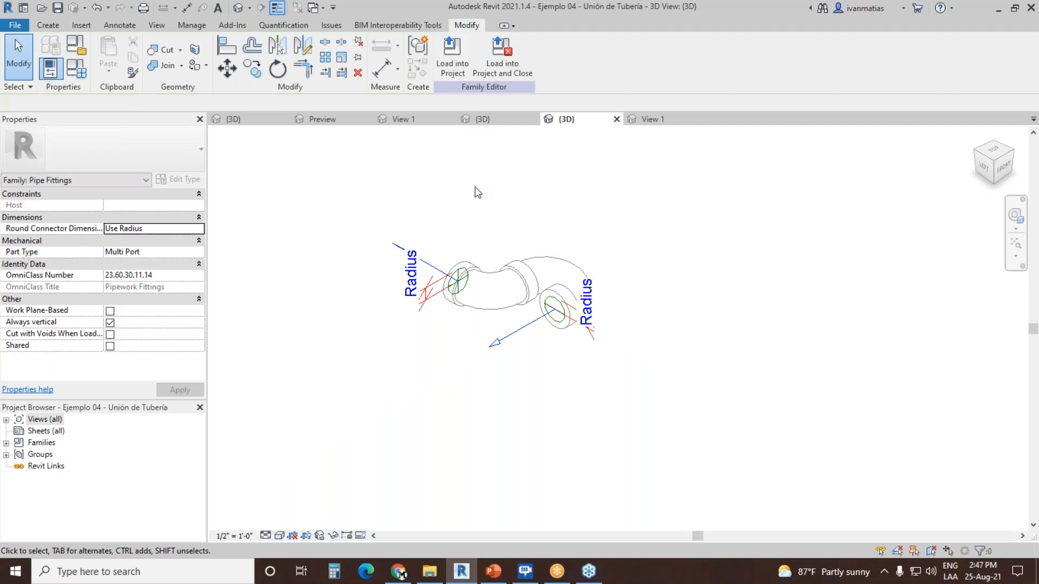
click(75, 68)
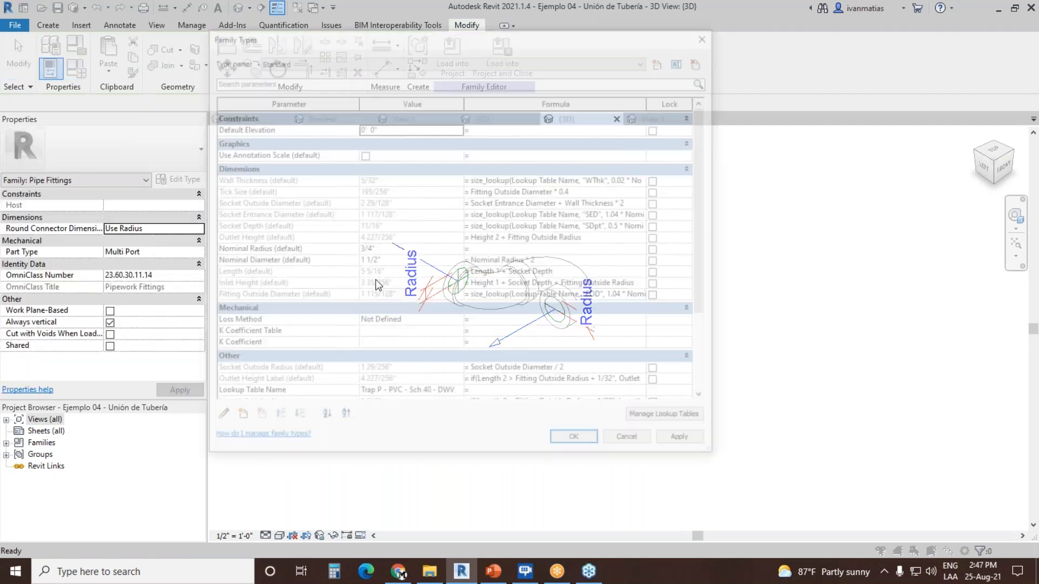
scroll(705, 189, down, 3)
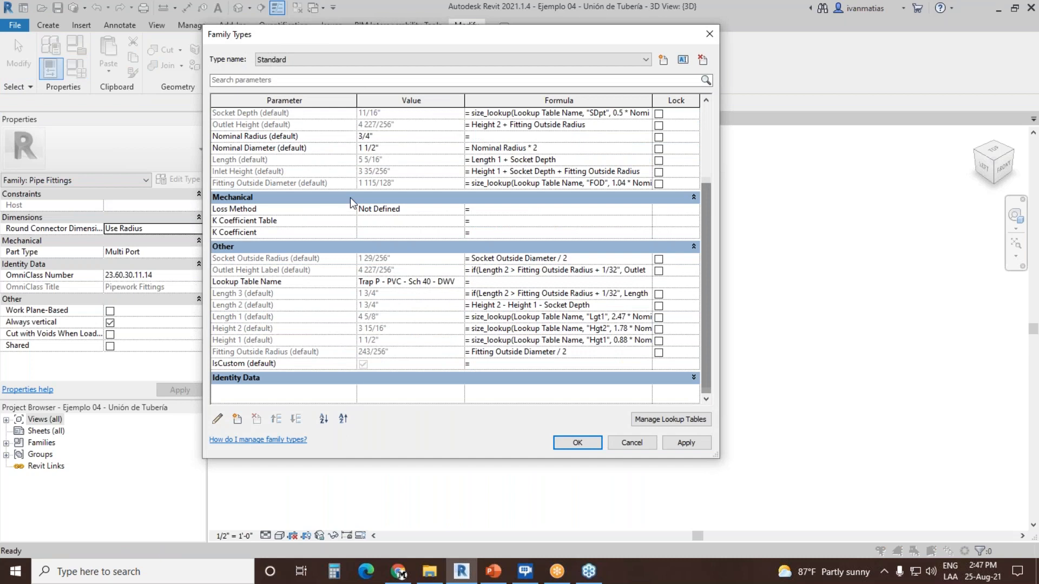
click(237, 419)
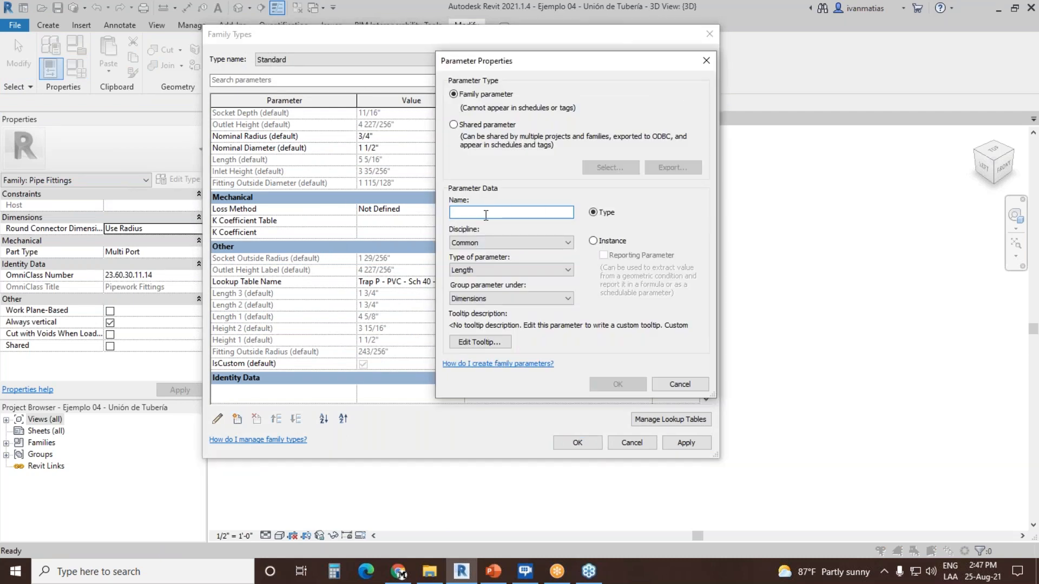
click(498, 242)
click(482, 289)
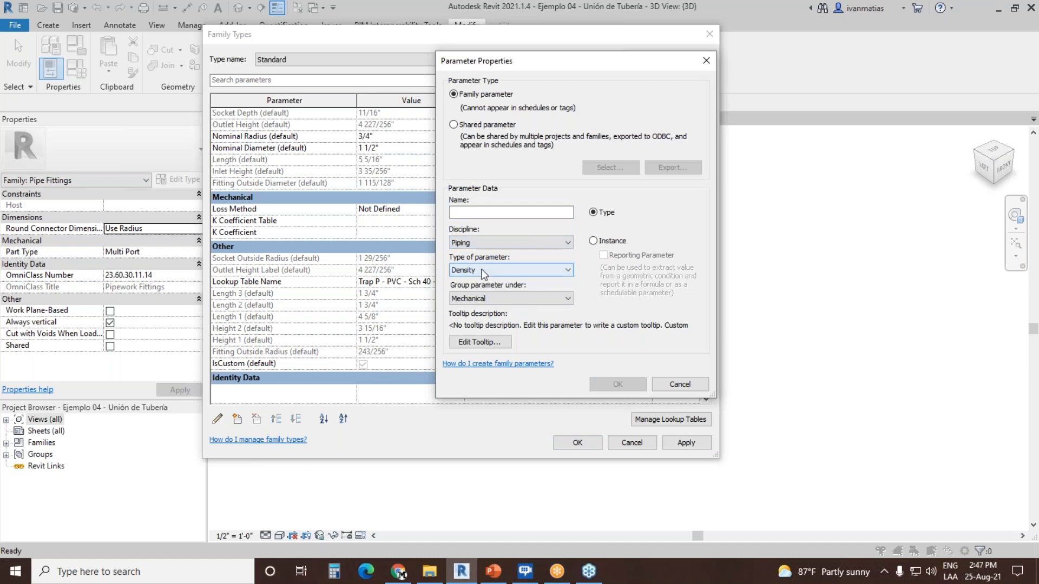
click(482, 270)
click(543, 282)
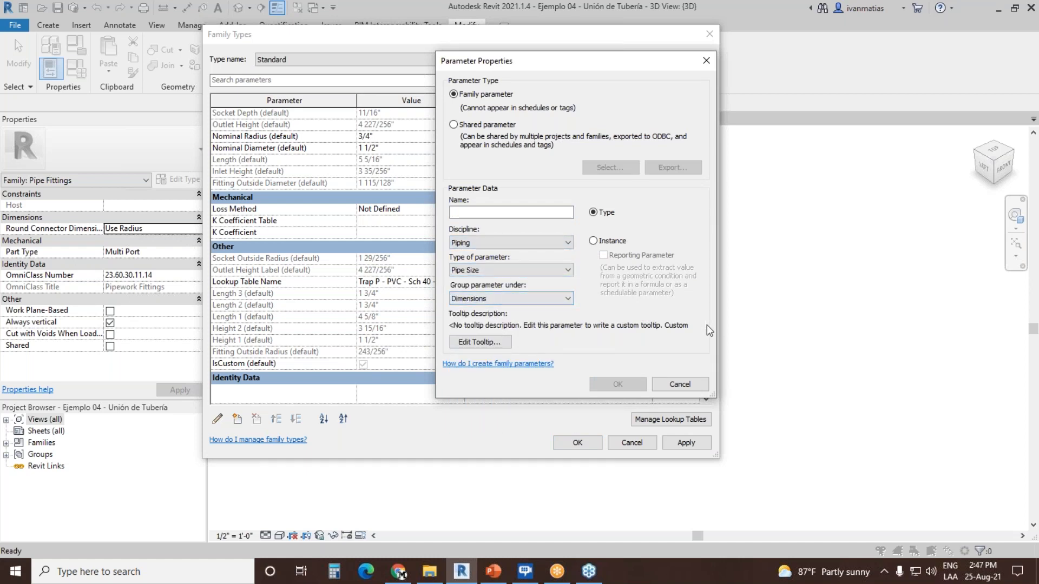
click(680, 384)
click(632, 443)
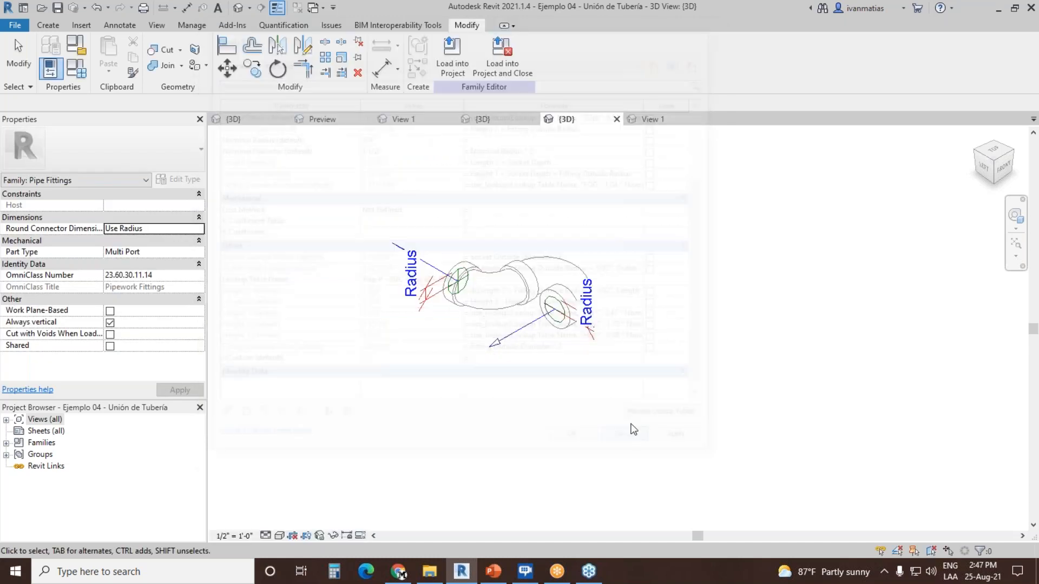
middle_drag(438, 313, 526, 343)
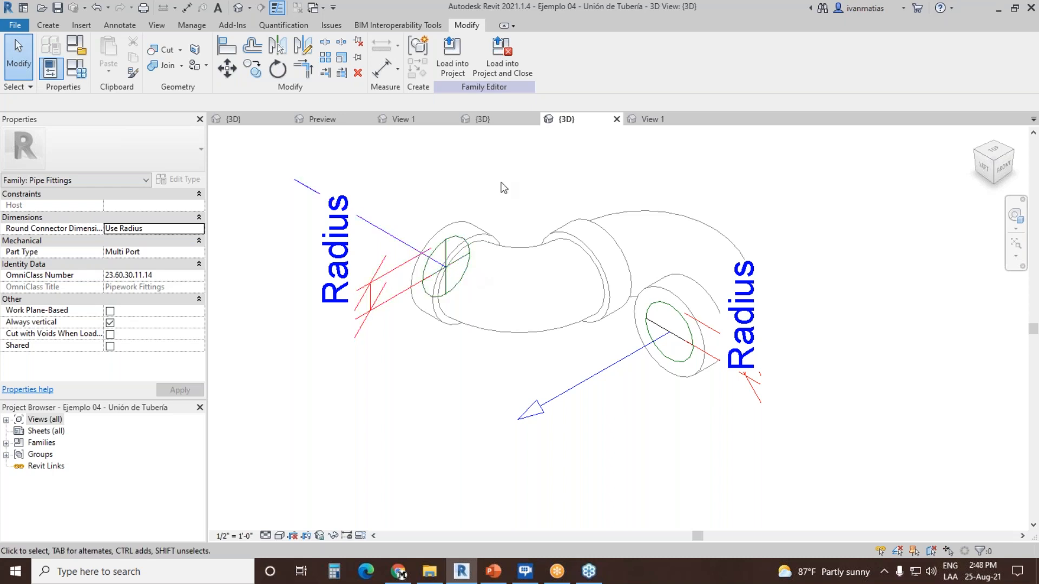
Step: Switch to the plumbing project's 3D view, turn it toward the back of the vanity and set the visual style to Hidden Line
click(254, 121)
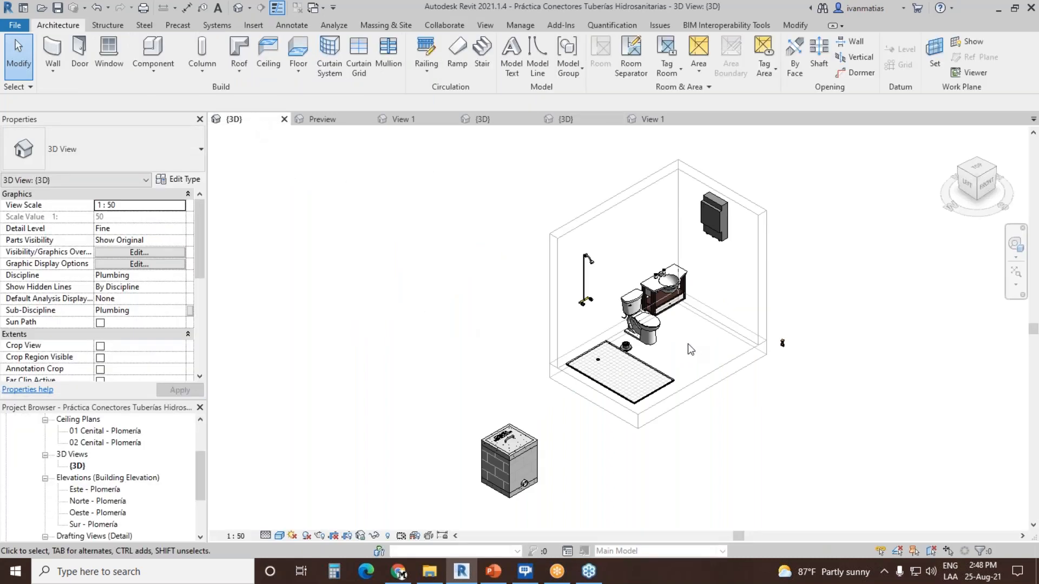
click(961, 171)
scroll(538, 326, up, 5)
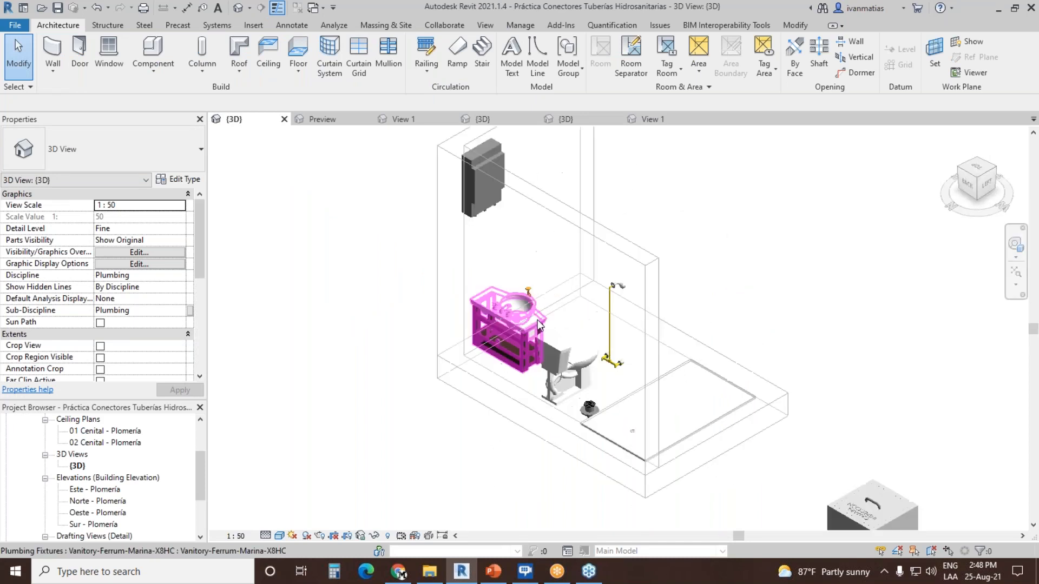
scroll(454, 328, up, 3)
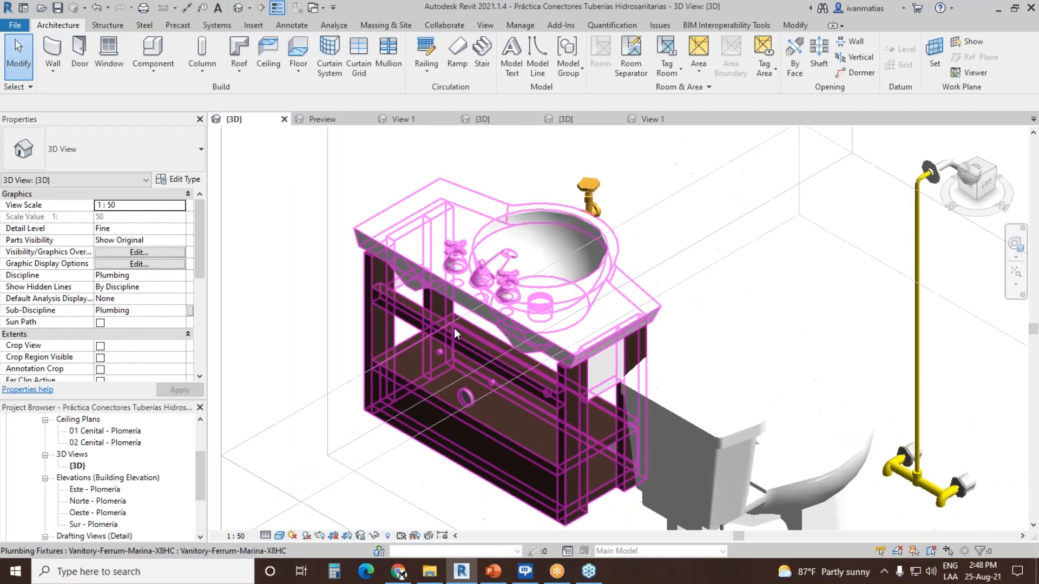
click(279, 536)
click(341, 481)
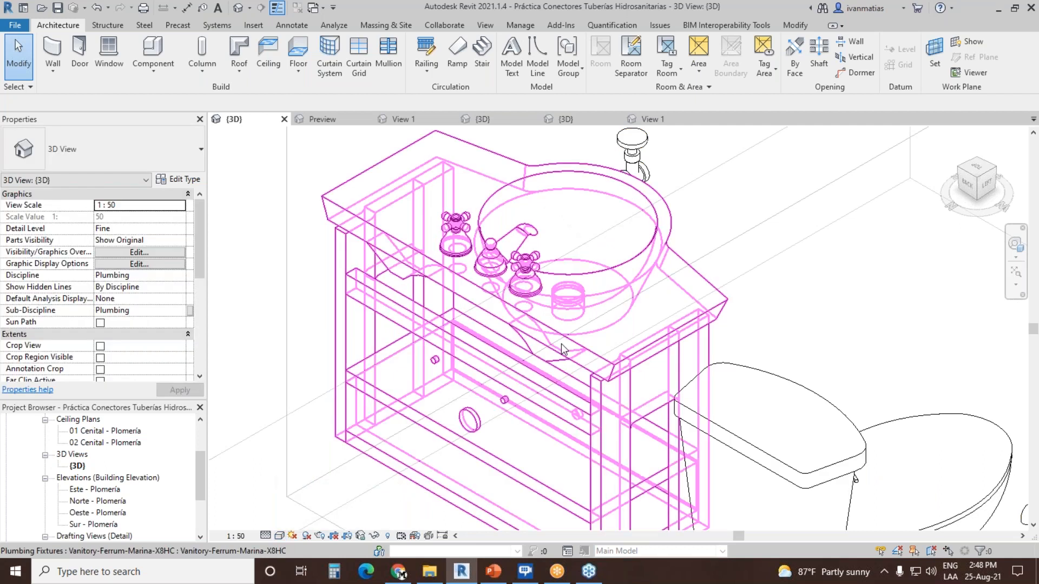
Step: Select the vanity and examine the sizes and flow directions of its water supply and drain connectors
scroll(529, 252, down, 3)
middle_drag(688, 266, 634, 246)
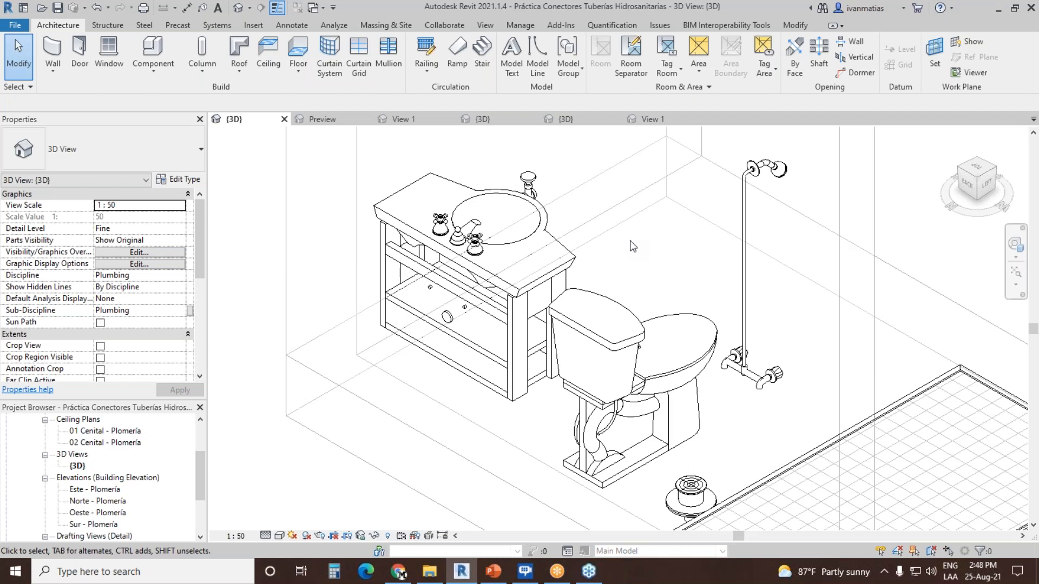
click(422, 234)
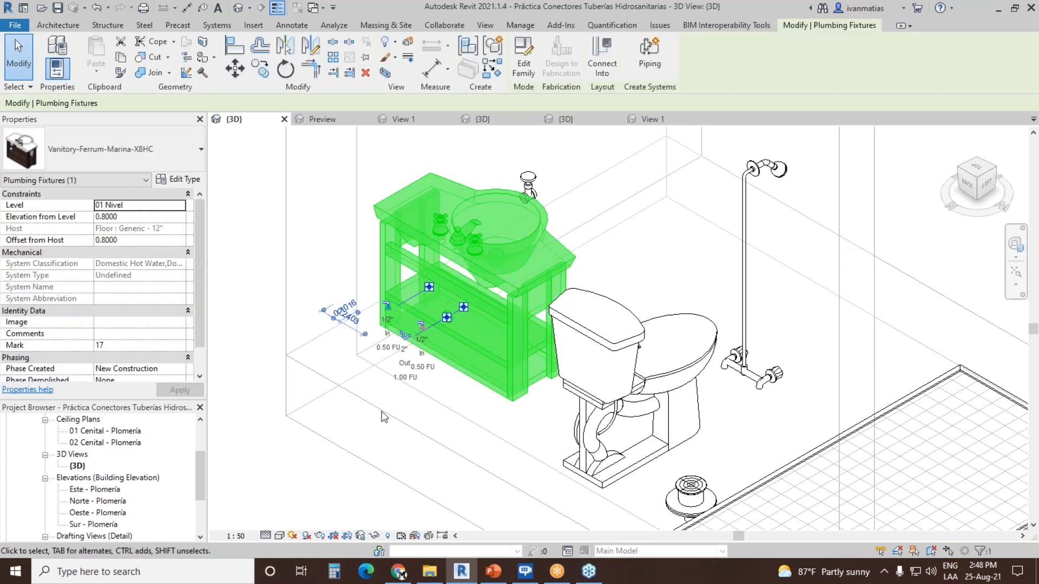
scroll(326, 430, up, 3)
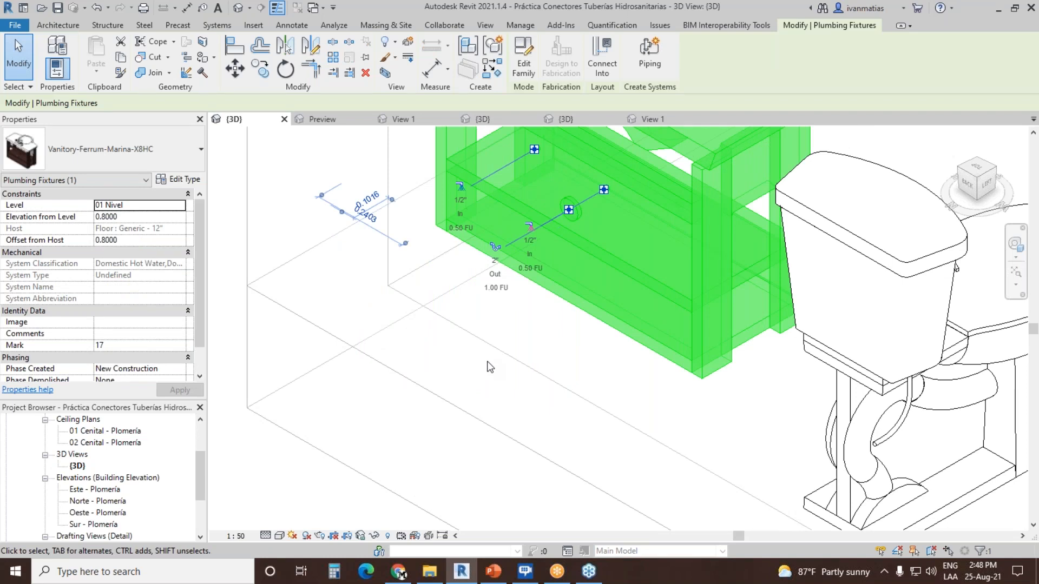
scroll(621, 355, down, 5)
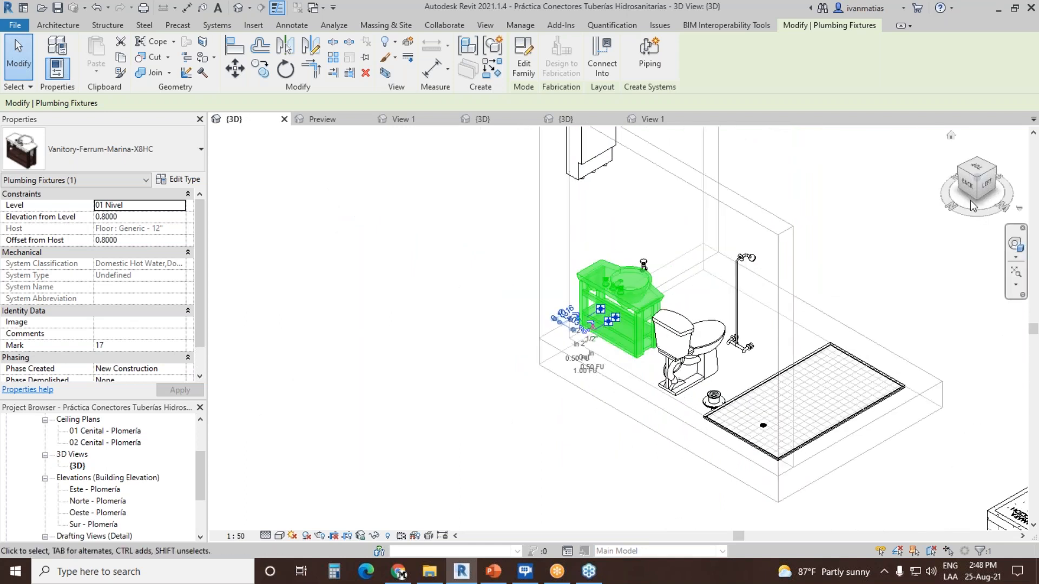
Step: Select the Acometida valve outside the room and examine its pipe connector's size and flow direction
click(980, 162)
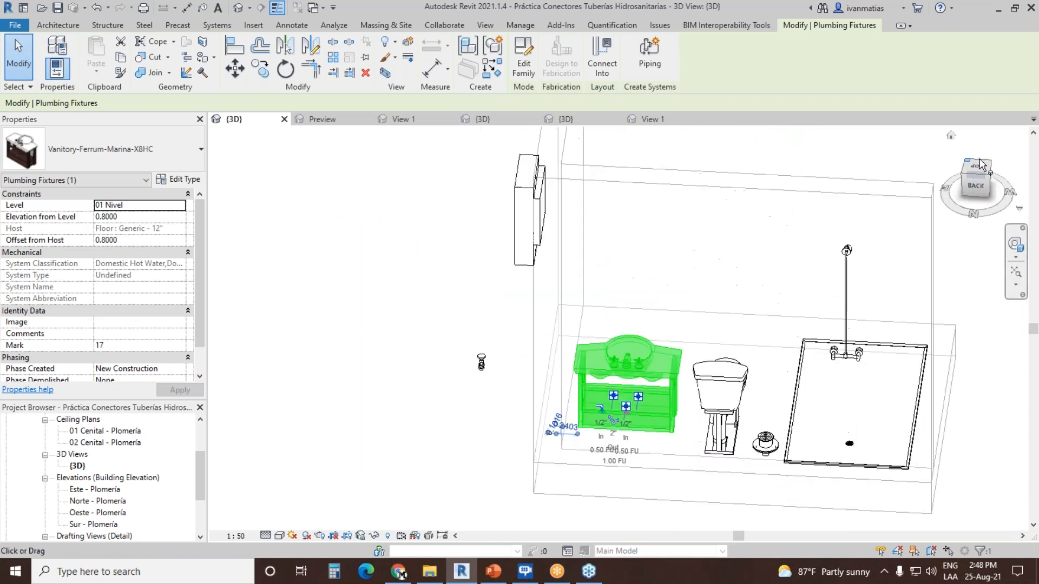
scroll(482, 336, down, 5)
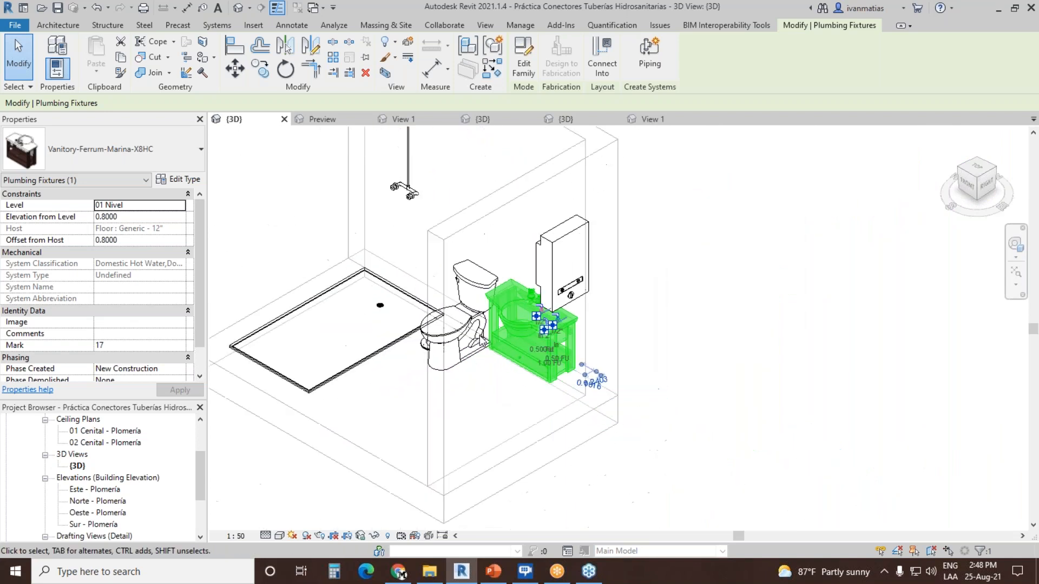
middle_drag(571, 455, 564, 319)
scroll(504, 427, up, 1)
middle_drag(506, 431, 534, 378)
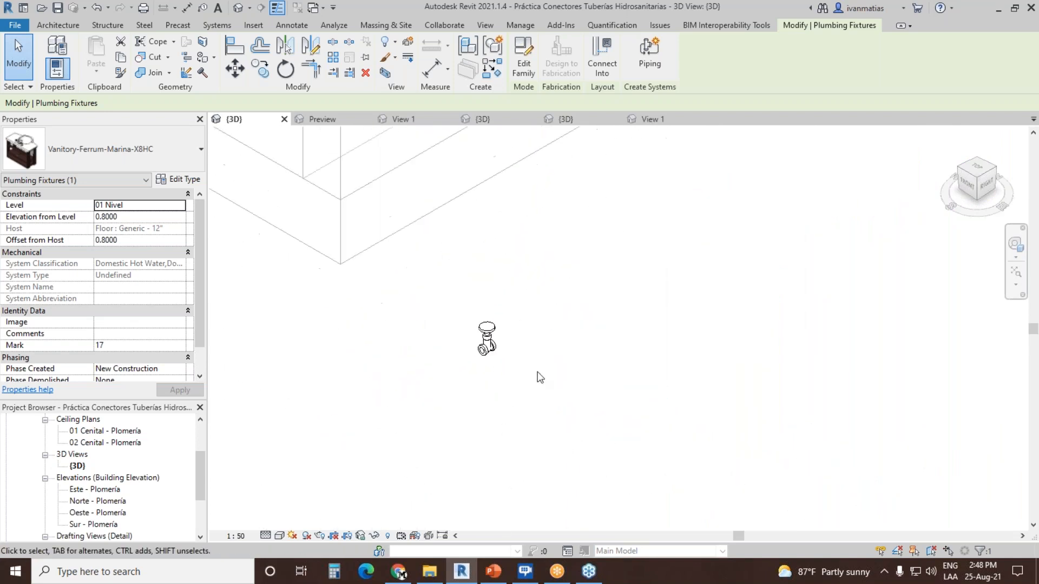
click(539, 376)
scroll(508, 352, up, 5)
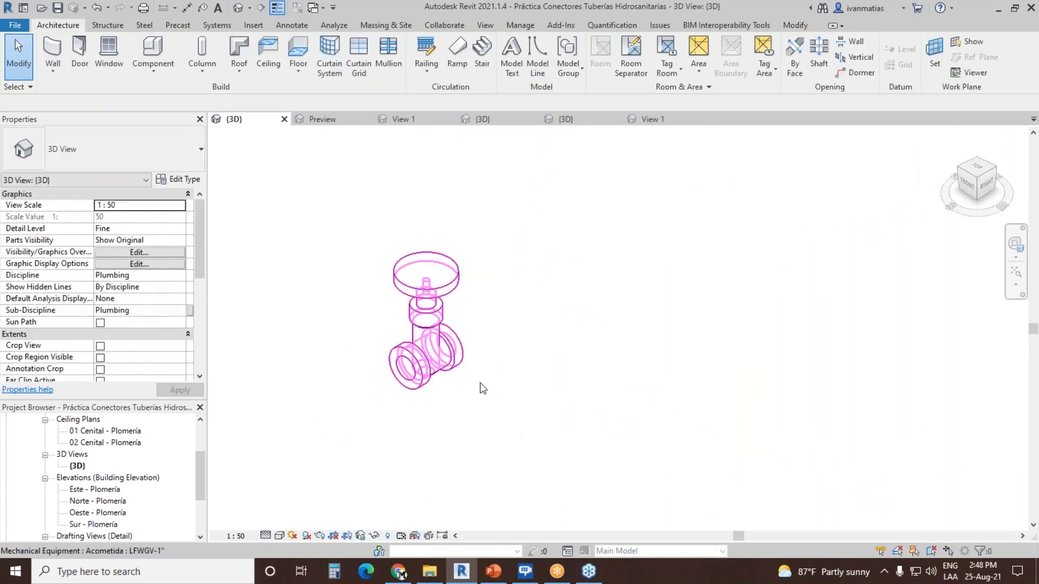
middle_drag(440, 435, 304, 464)
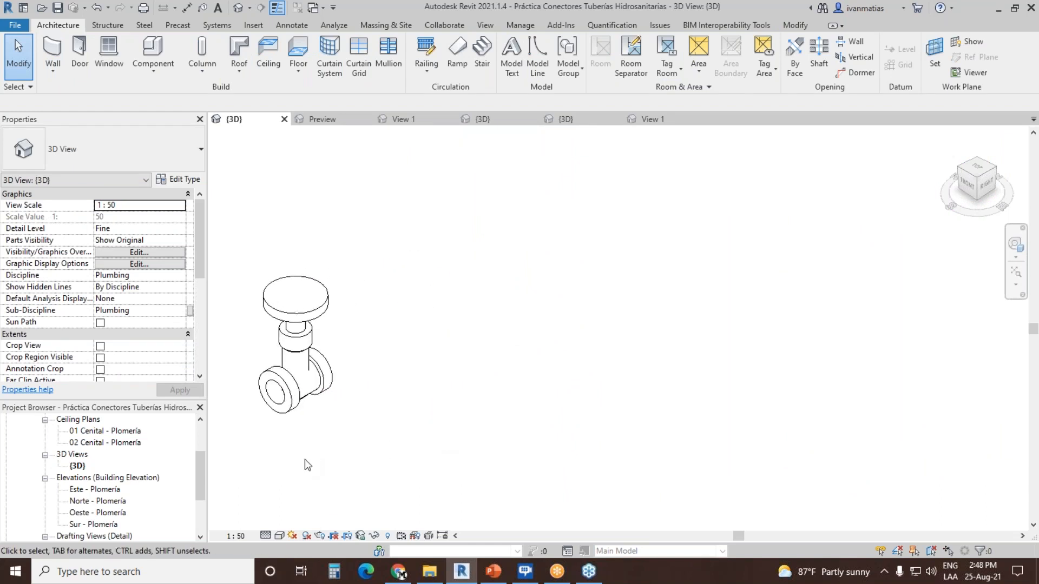
click(323, 329)
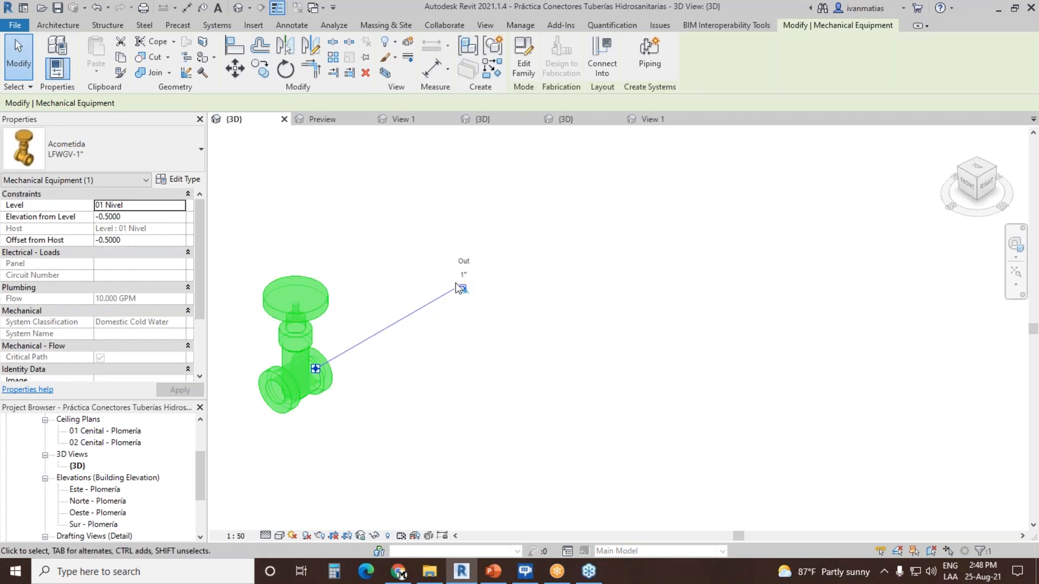
scroll(437, 393, down, 5)
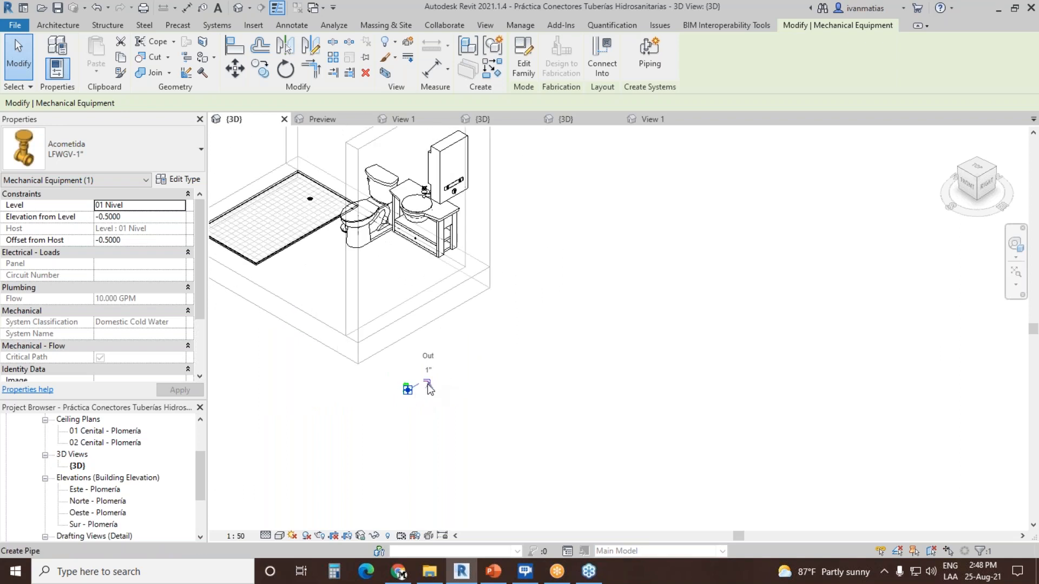
Step: Abandon the pipe started from the Acometida valve in 3D and open the 01 Nivel - Plomería floor plan
click(407, 389)
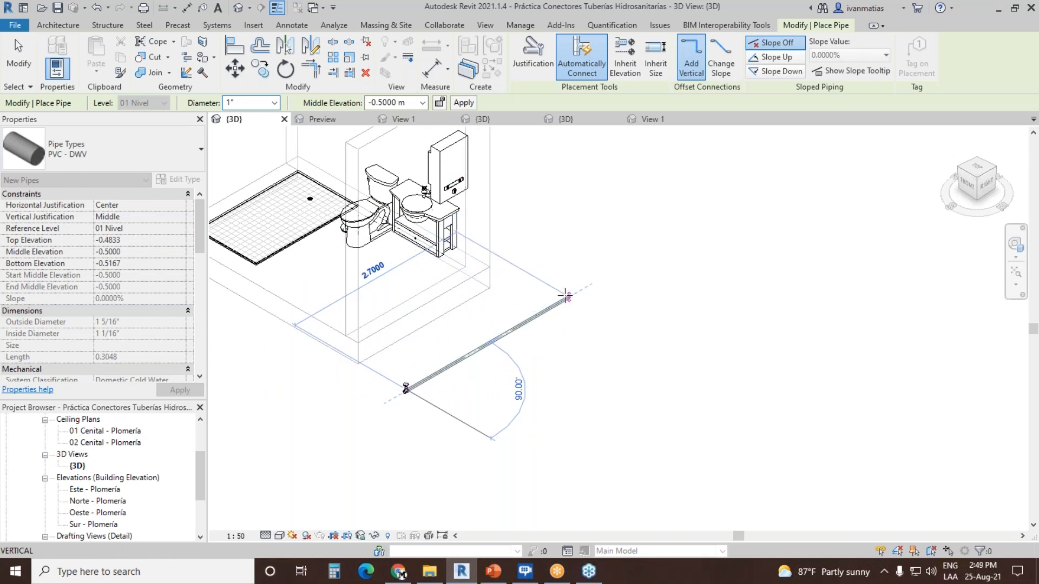
drag(200, 470, 203, 428)
double_click(103, 466)
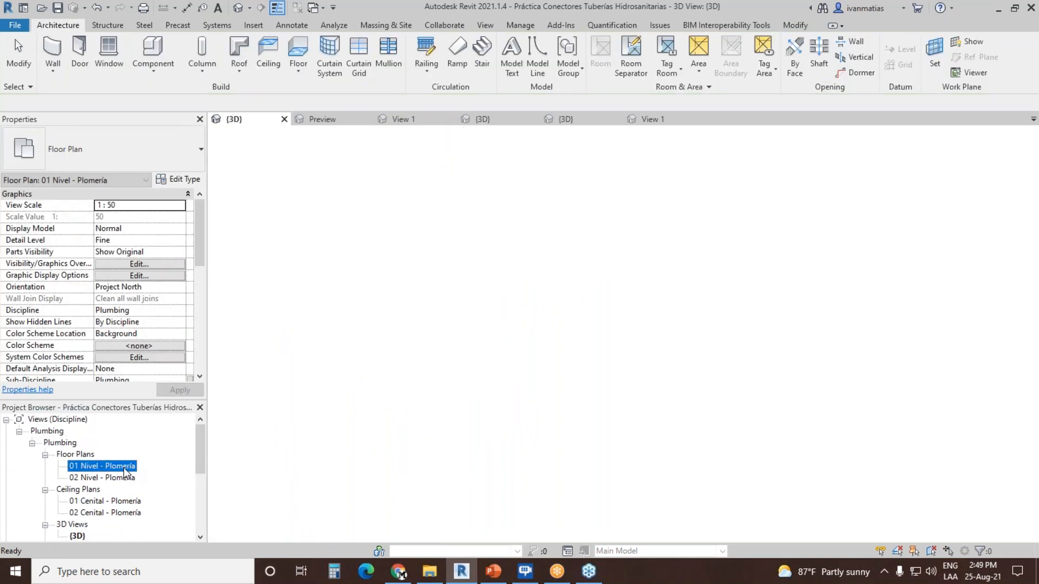
middle_drag(742, 376, 437, 390)
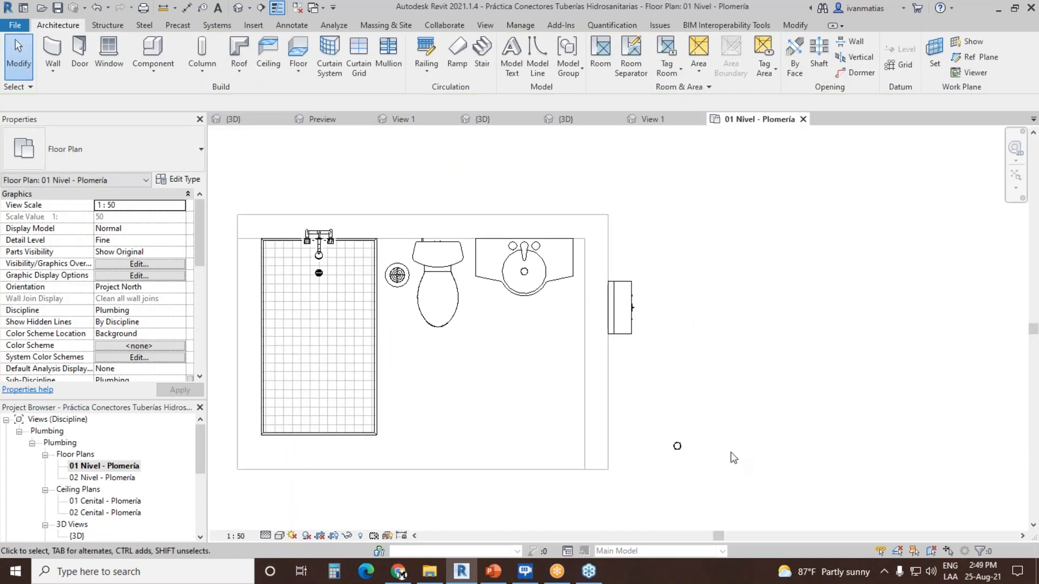
Step: Draw a 1" pipe from the Acometida valve's connector for about 2.34 m, then turn it 90° and run it behind the fixtures past the shower
click(680, 446)
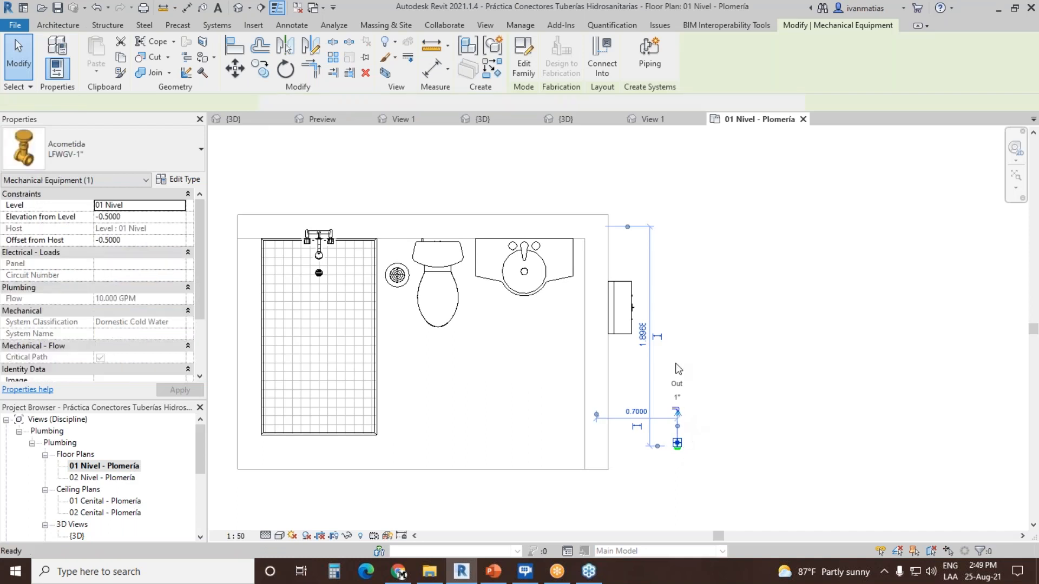
click(677, 443)
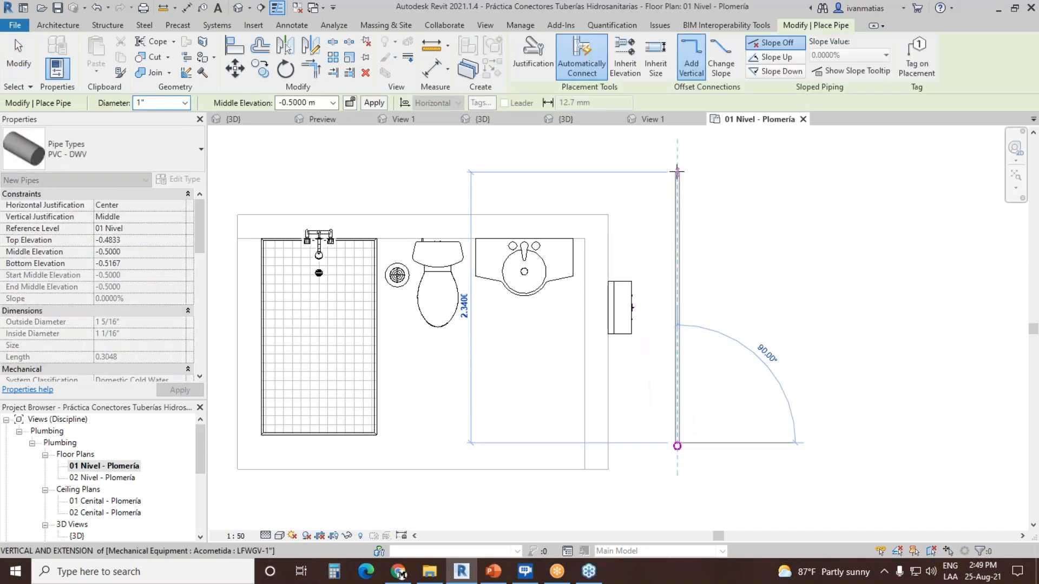
click(677, 172)
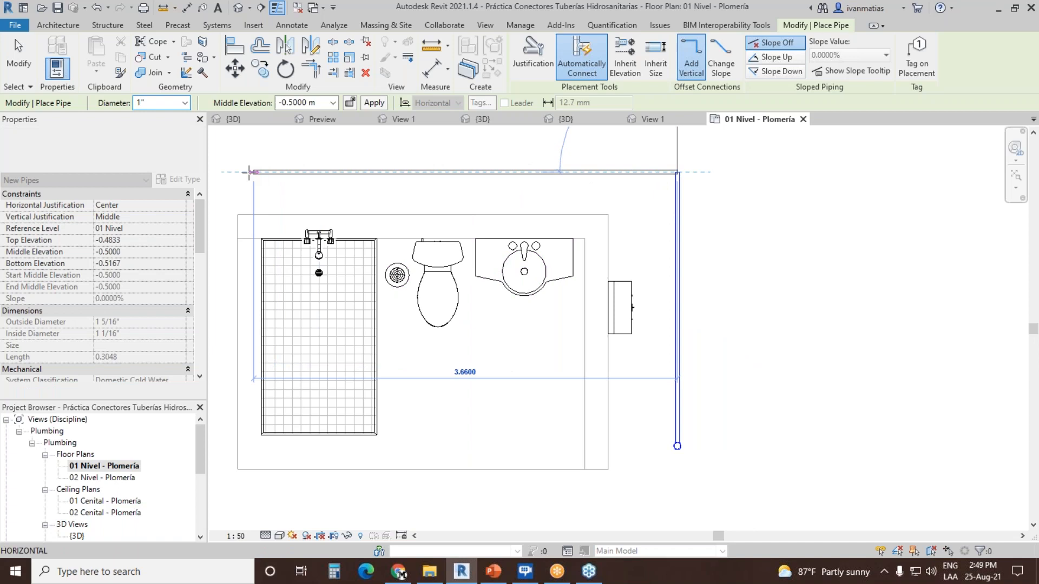
click(228, 172)
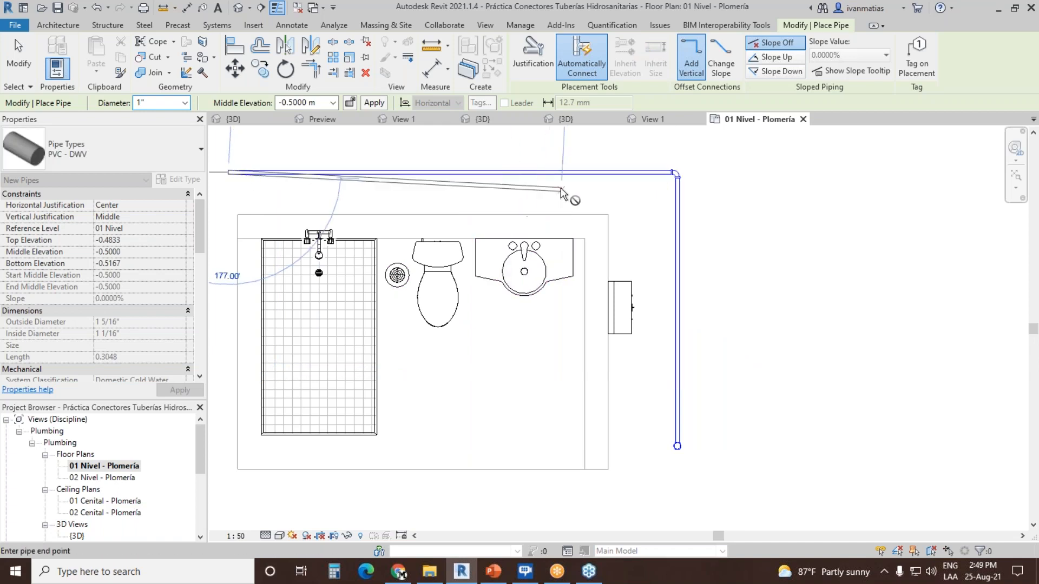
key(Escape)
key(Escape)
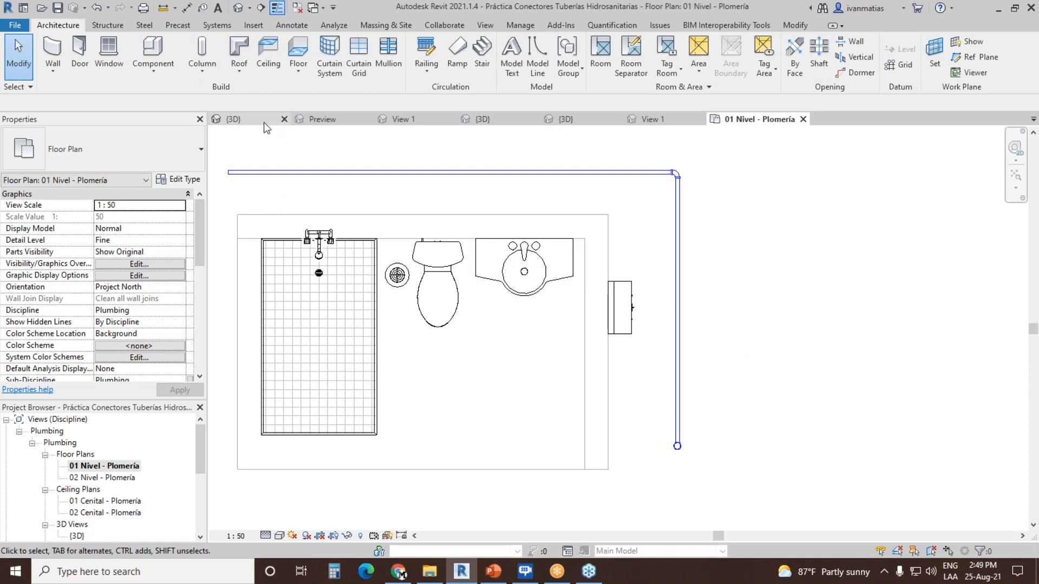
Step: Return to the project's 3D view and place a Gate_Valve-WATTS-LFWGV_Series LFWGV-1" pipe accessory midway along the pipe leaving the Acometida valve
double_click(76, 536)
scroll(502, 361, up, 5)
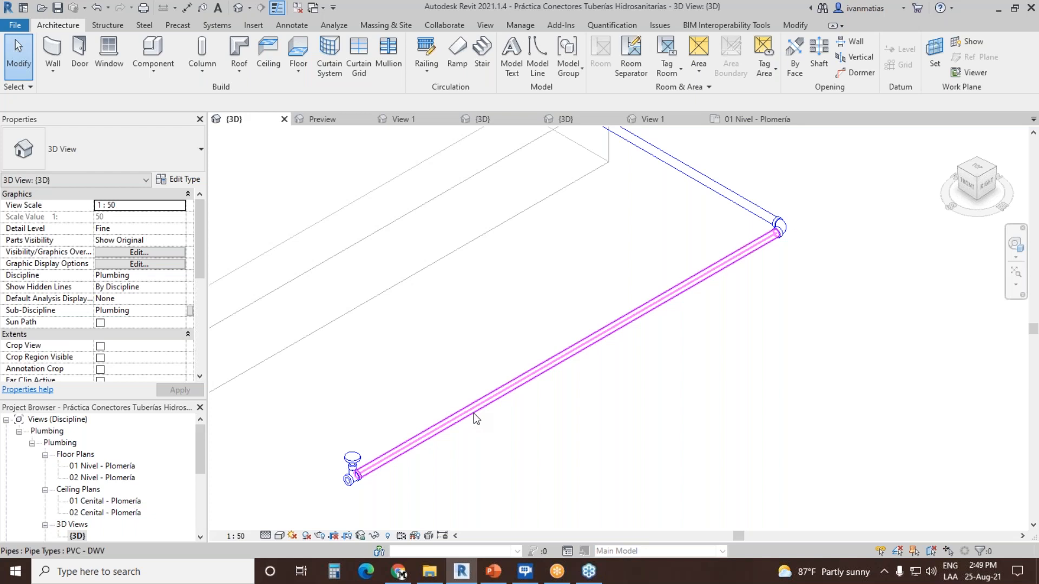
scroll(476, 416, down, 4)
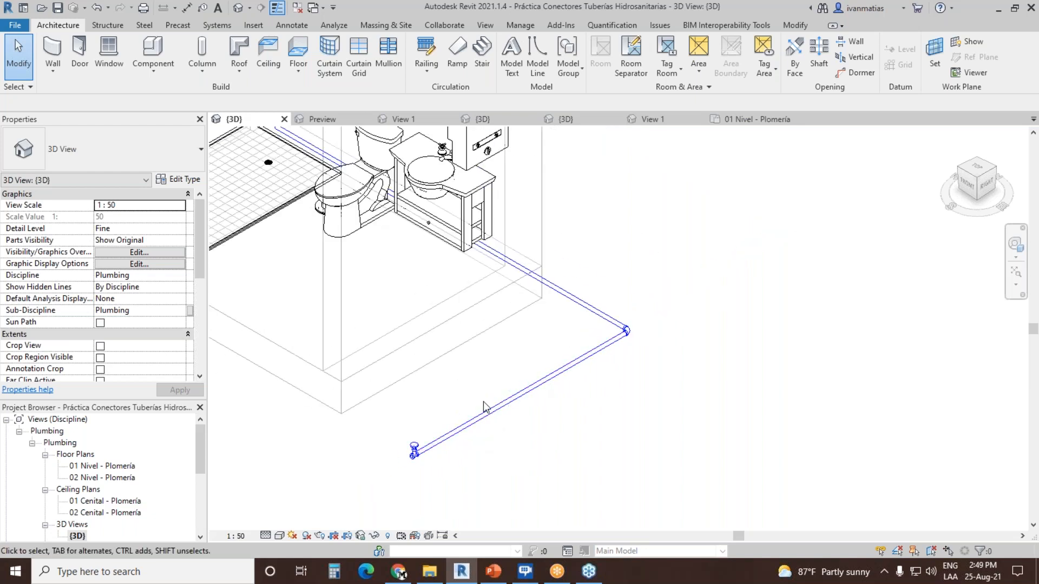
scroll(578, 397, up, 3)
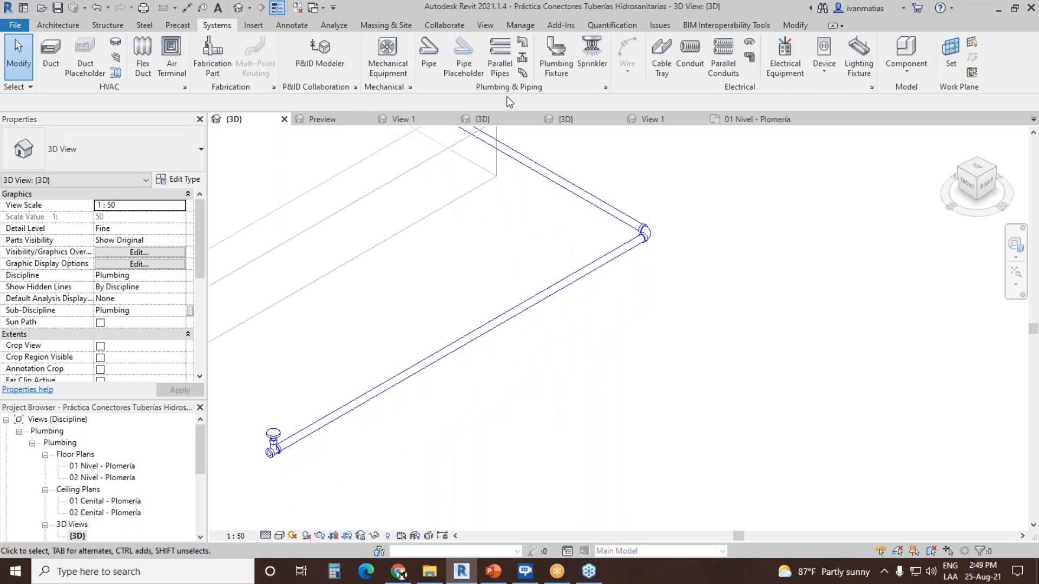
click(522, 59)
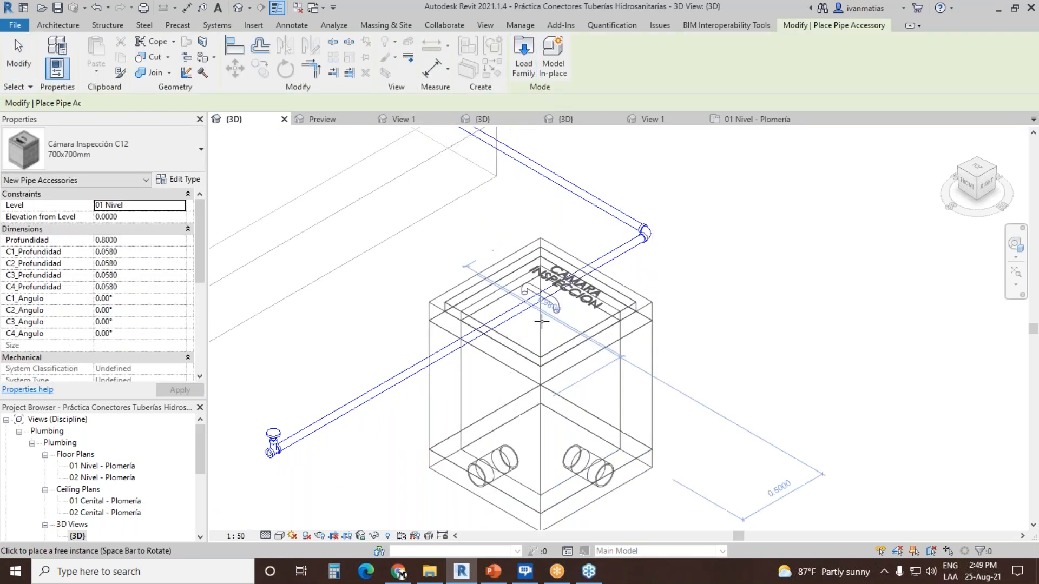
click(173, 151)
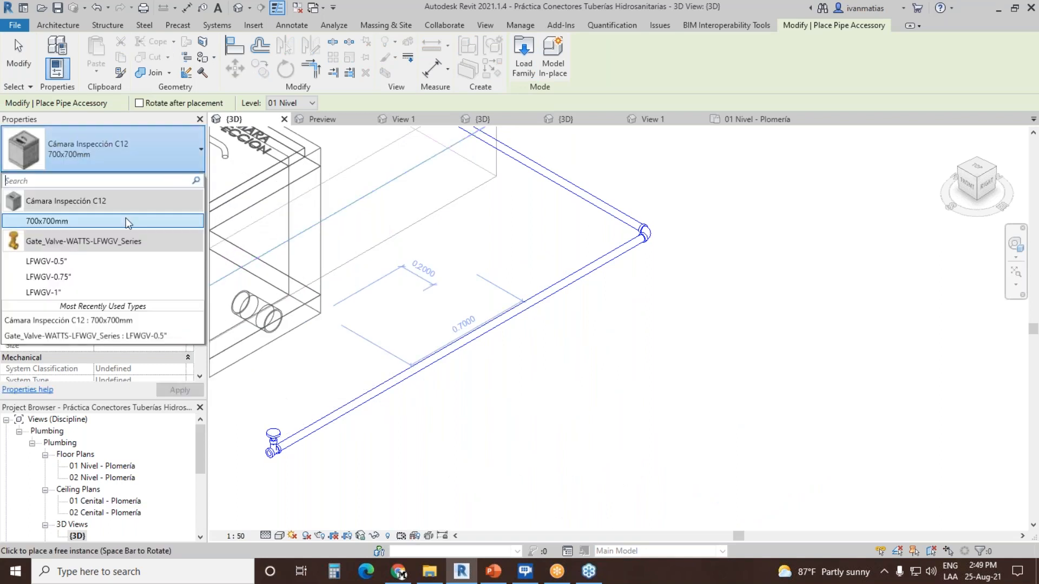
click(68, 293)
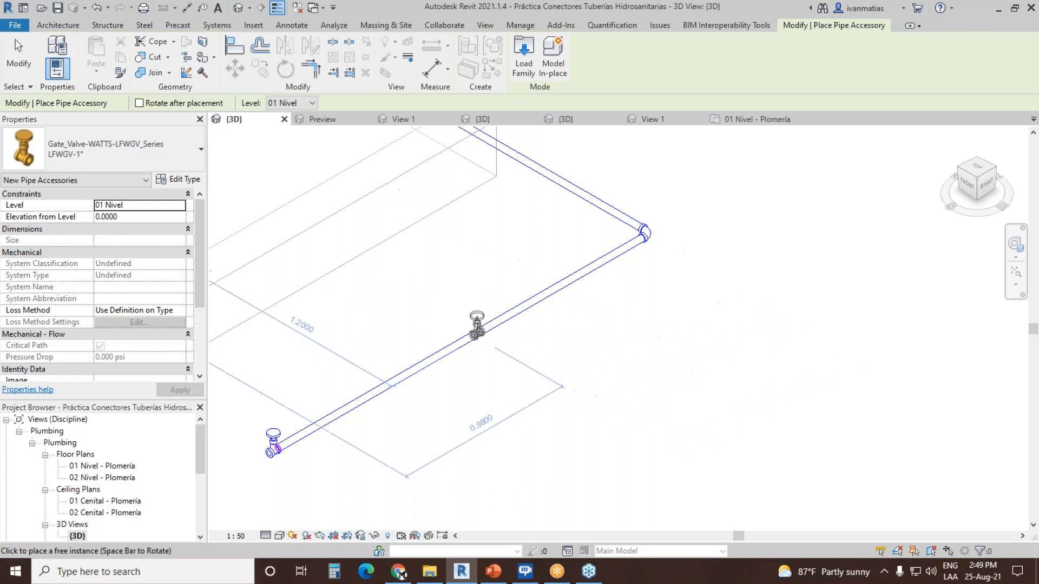
click(479, 327)
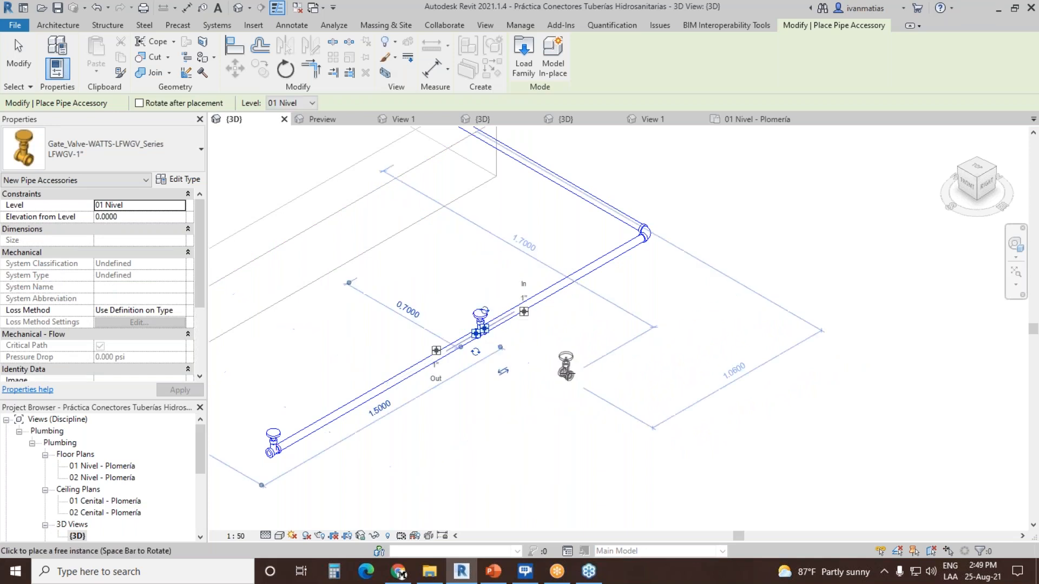
click(20, 62)
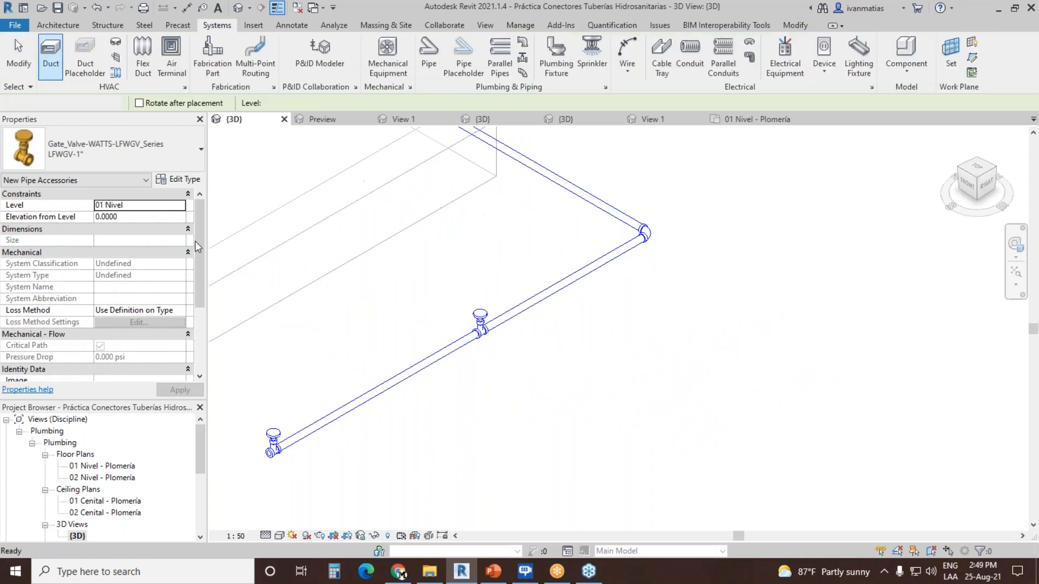
Step: Compare the inline gate valve with the Acometida valve and select it to examine its inlet and outlet connectors
scroll(322, 459, up, 4)
scroll(347, 459, down, 1)
middle_drag(364, 457, 483, 430)
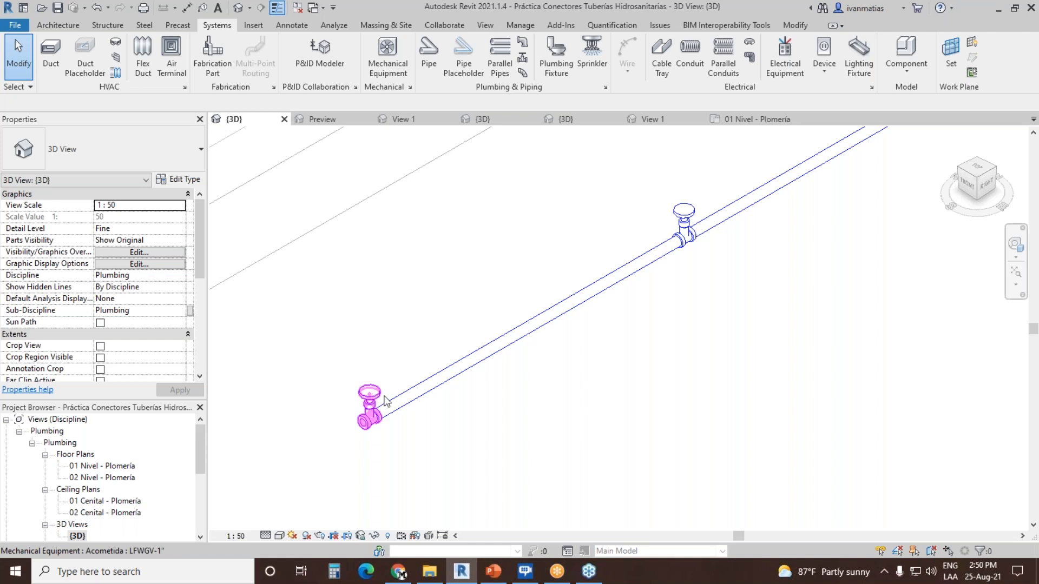
middle_drag(642, 358, 522, 409)
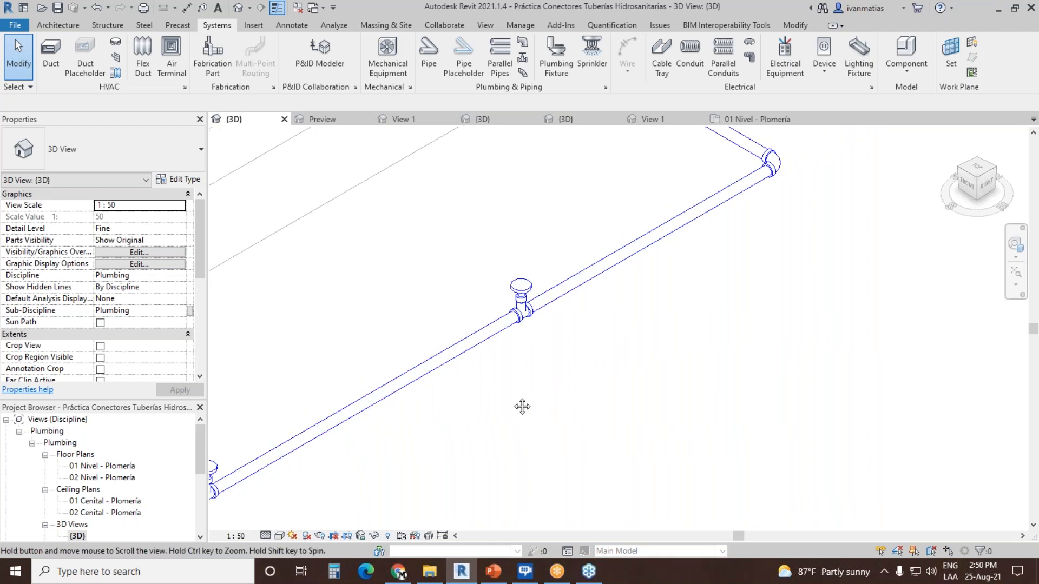
click(528, 295)
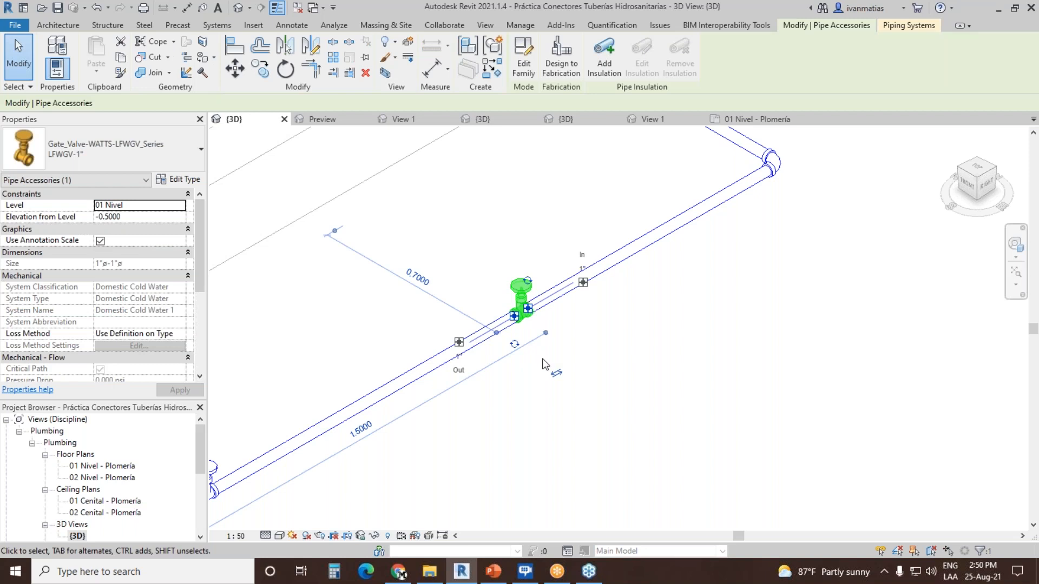
scroll(612, 374, down, 2)
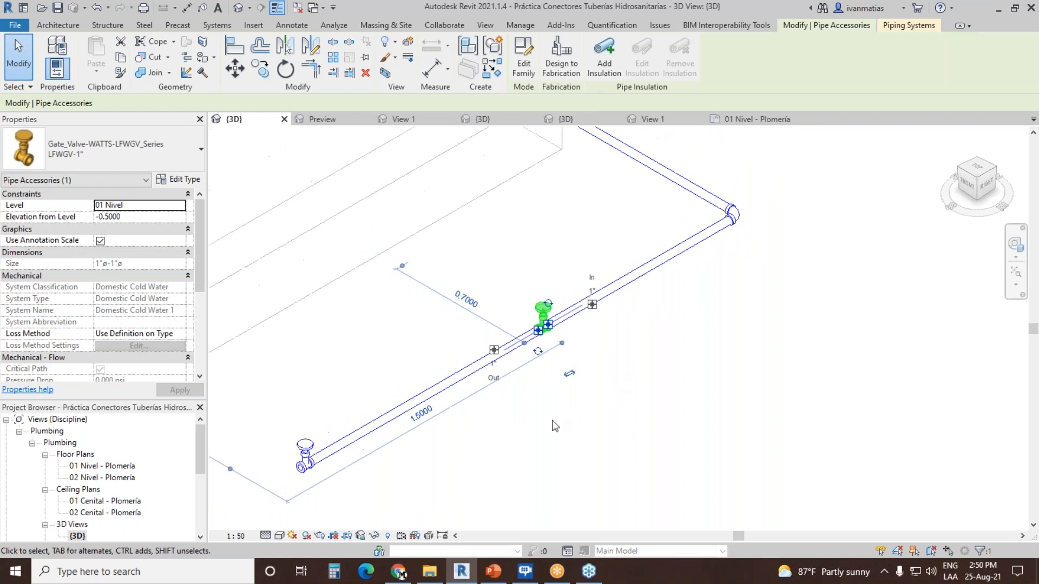
Step: Inspect the pipe segment between the inline gate valve and the corner elbow, as well as the valve itself
click(553, 421)
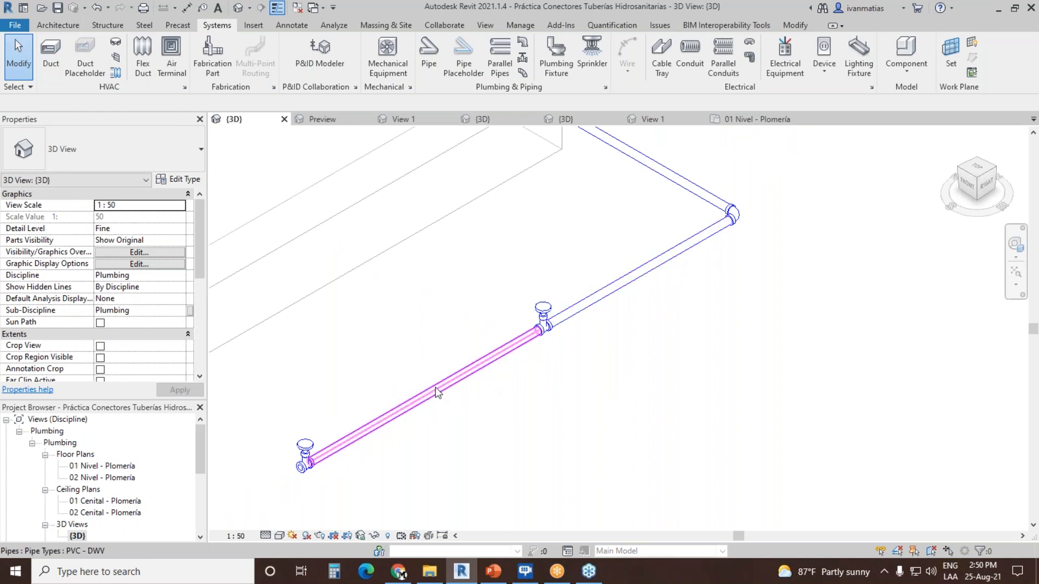
click(669, 281)
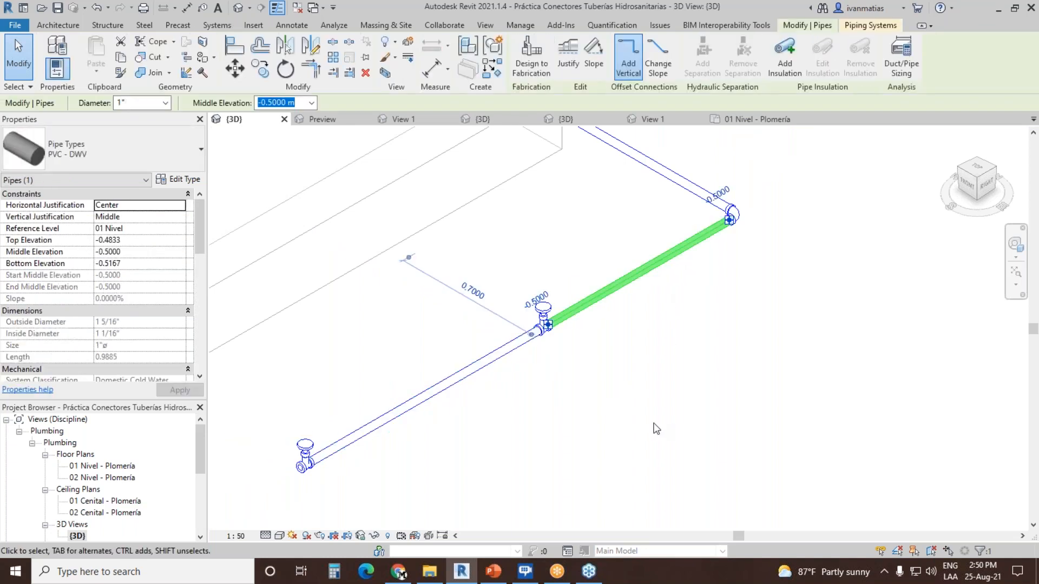
click(574, 414)
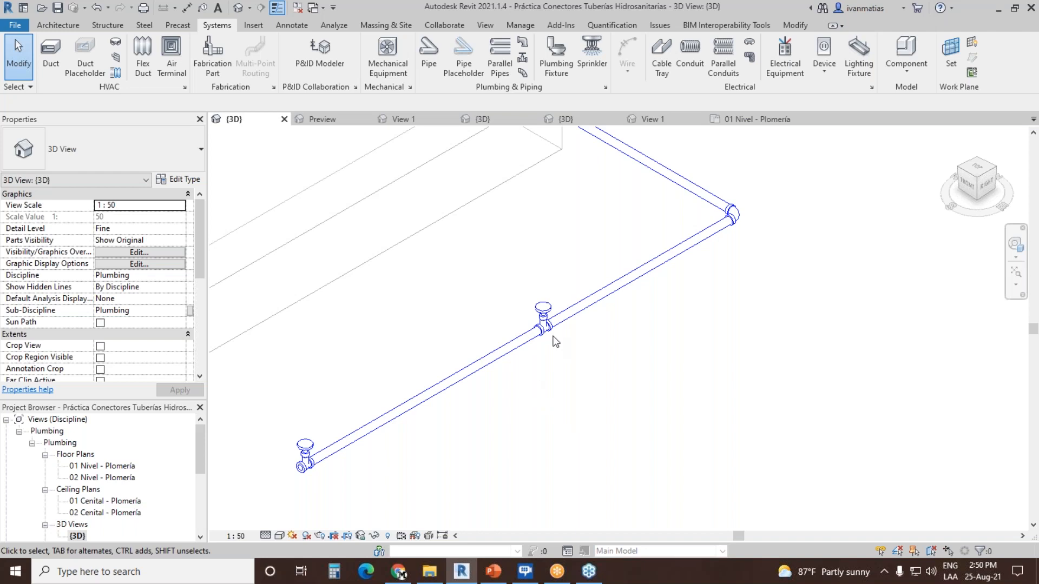
scroll(555, 341, up, 6)
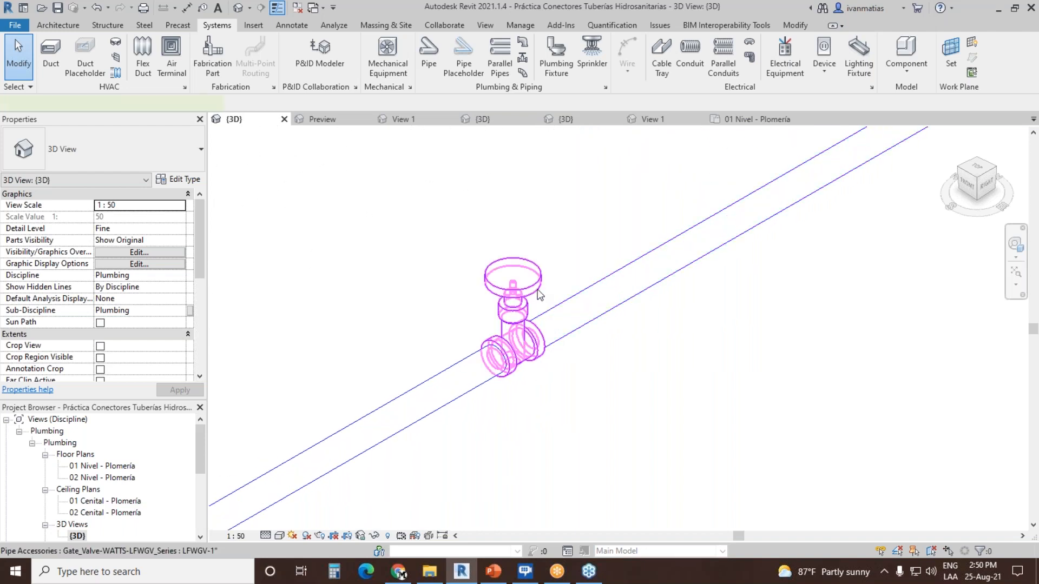
click(539, 295)
Step: Select the PVC bend at the corner of the supply pipe to examine its two connectors
scroll(626, 391, down, 3)
scroll(626, 391, down, 3)
scroll(570, 389, up, 6)
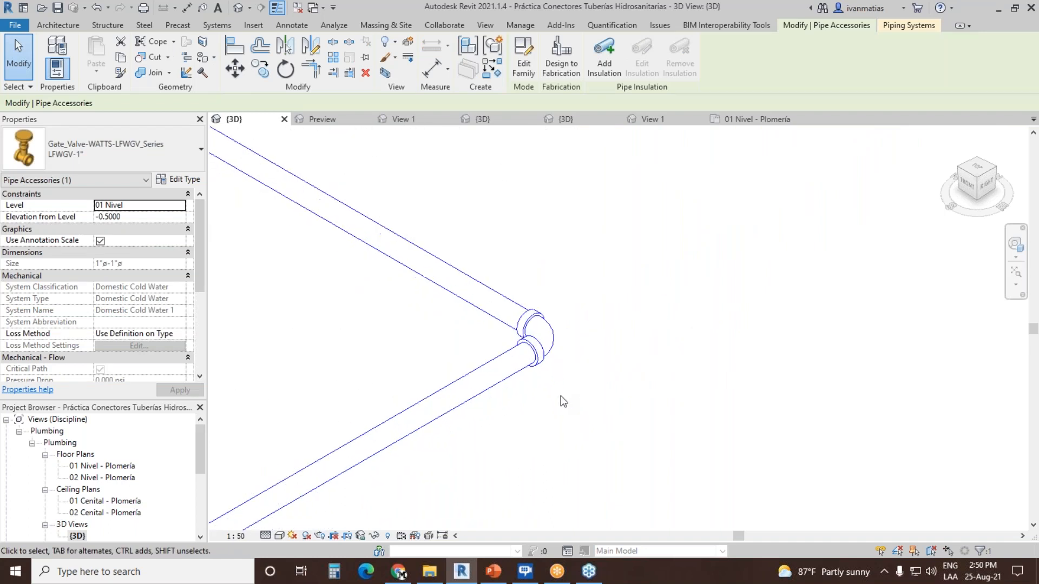
click(540, 346)
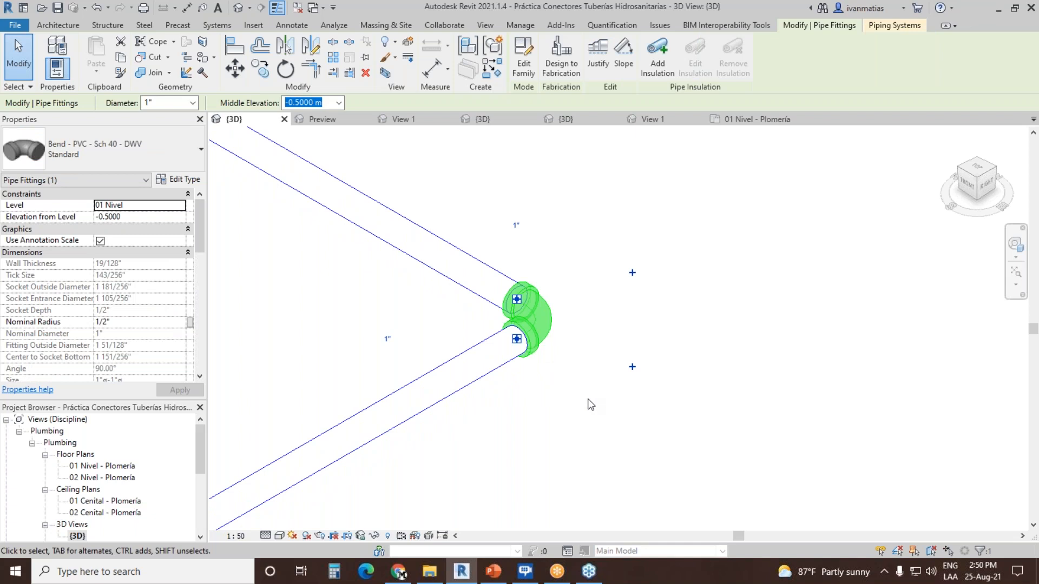
scroll(590, 397, down, 5)
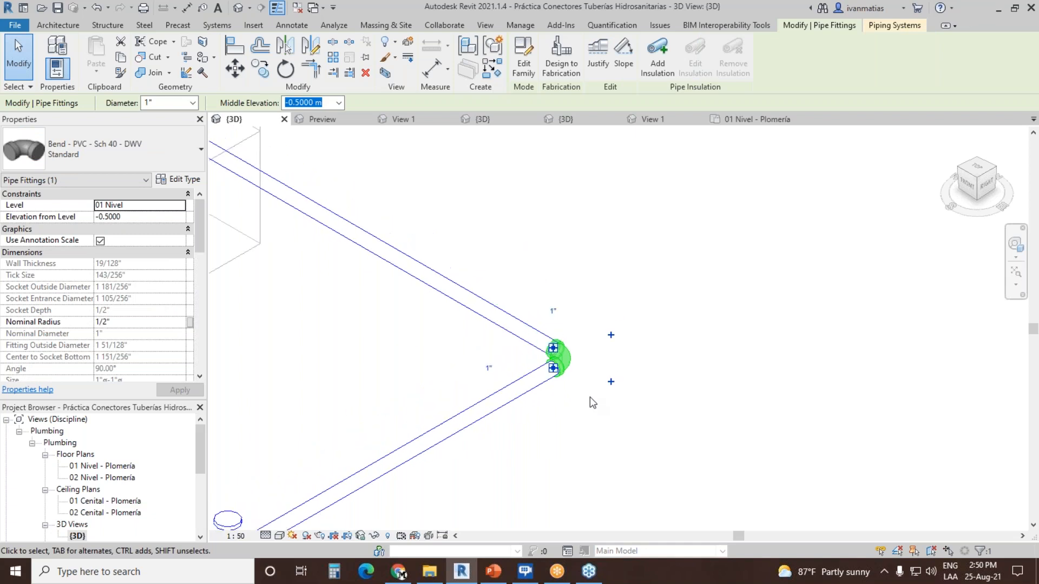
middle_drag(589, 397, 648, 299)
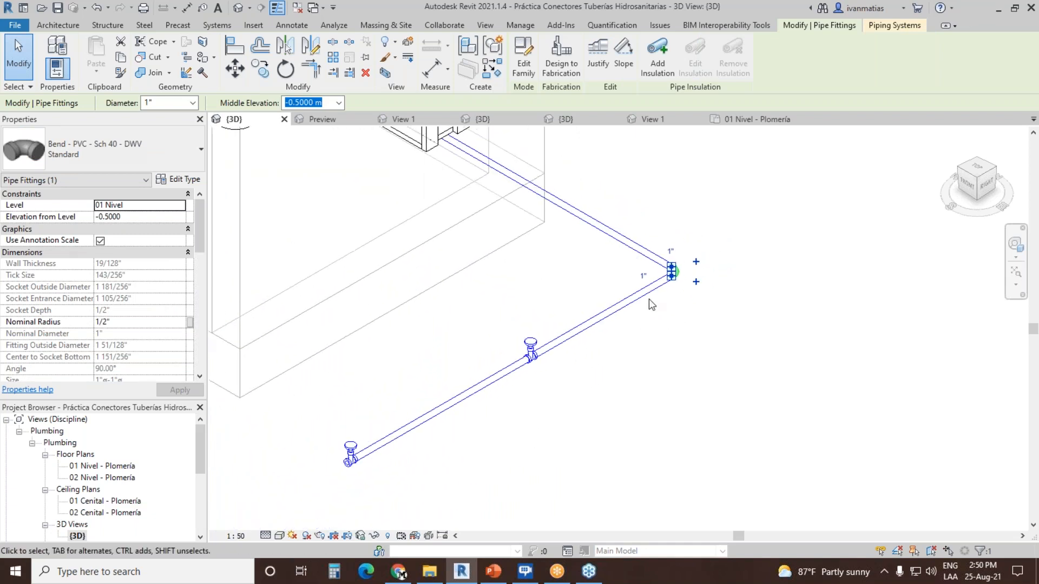
click(642, 394)
Step: Turn the 3D view to the back of the vanity and select the fixture to examine its connectors
middle_drag(515, 290, 581, 415)
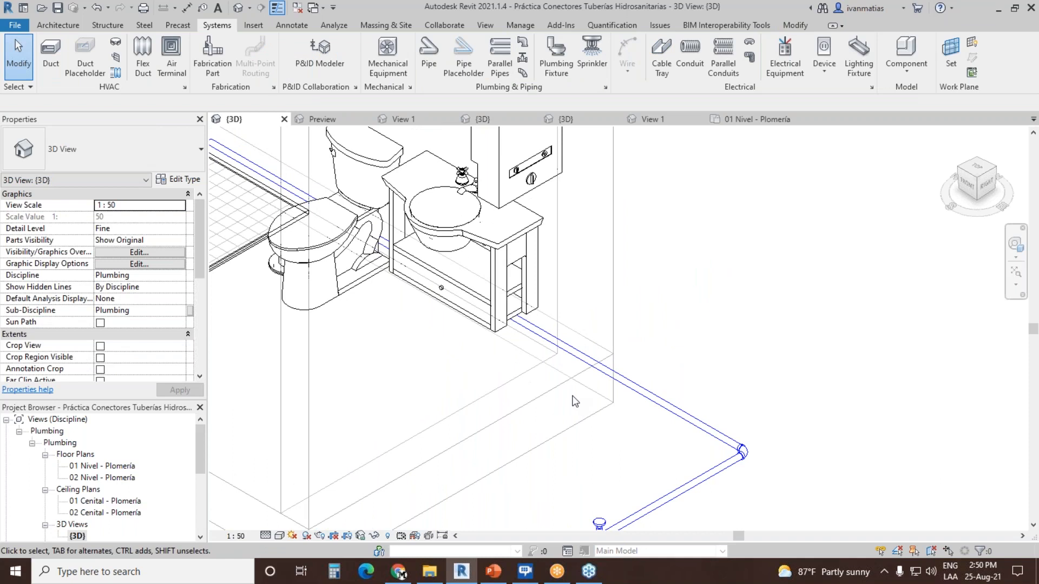
click(977, 162)
scroll(532, 336, up, 5)
click(532, 336)
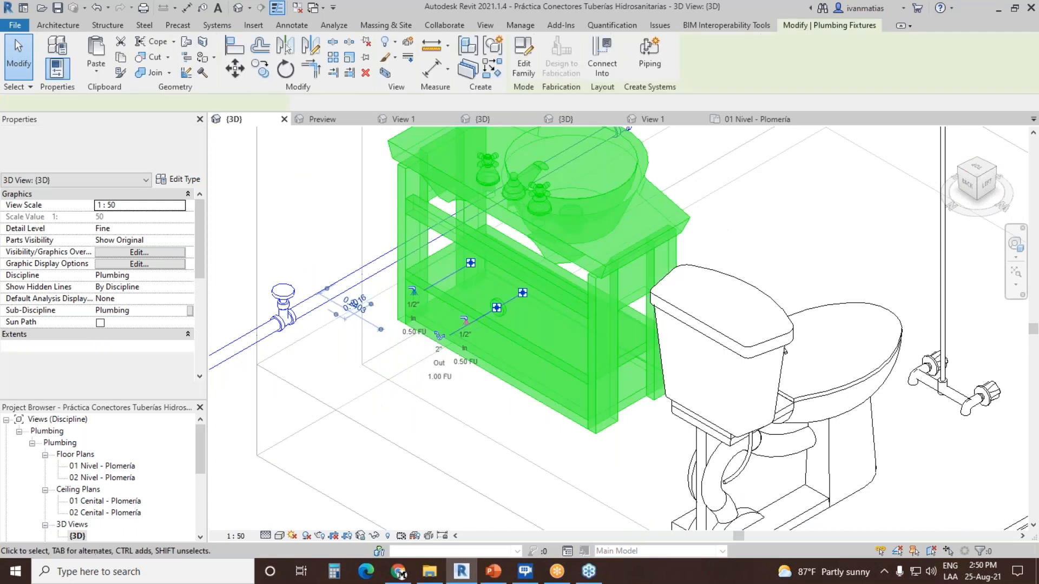
click(411, 291)
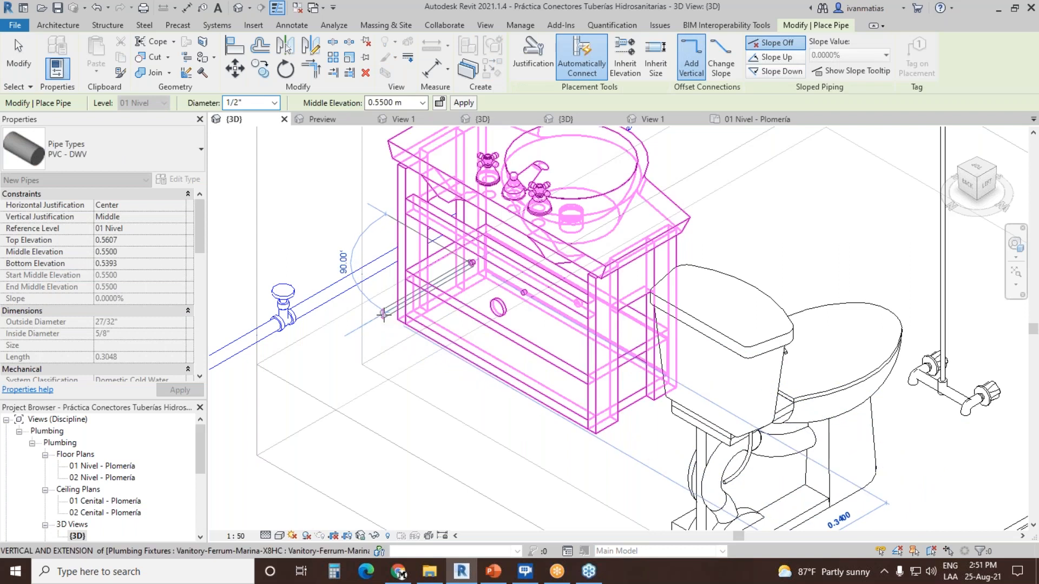
scroll(386, 314, down, 2)
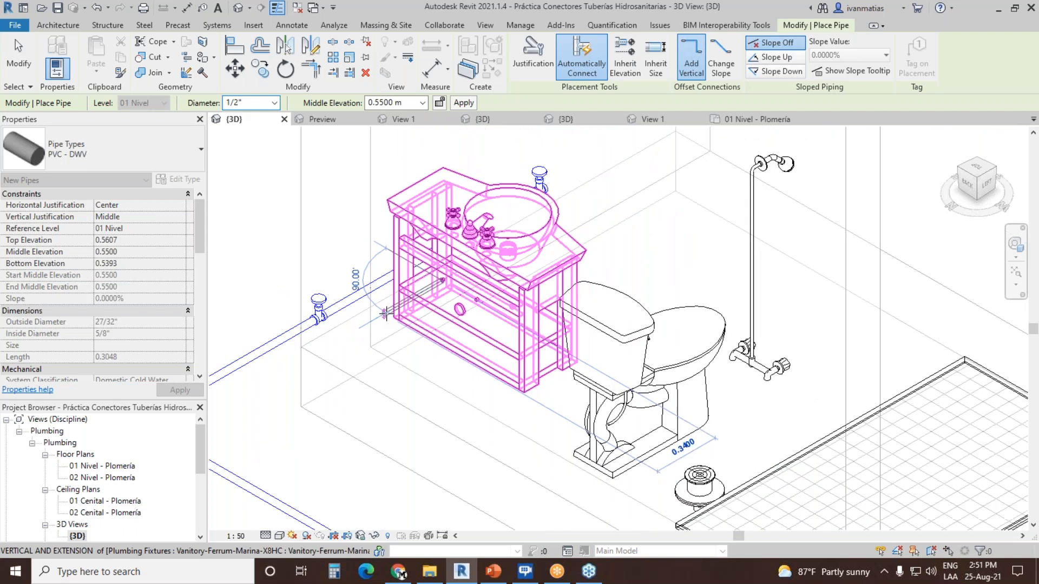
scroll(387, 313, up, 2)
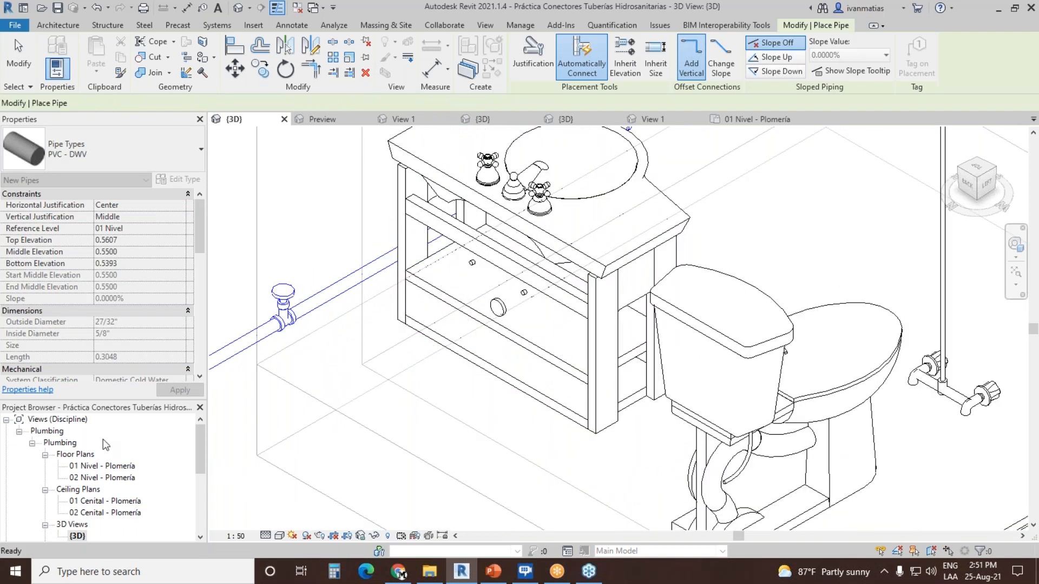
key(Escape)
Step: Open the 01 Nivel - Plomería floor plan
click(102, 467)
double_click(102, 466)
scroll(453, 329, up, 3)
click(381, 388)
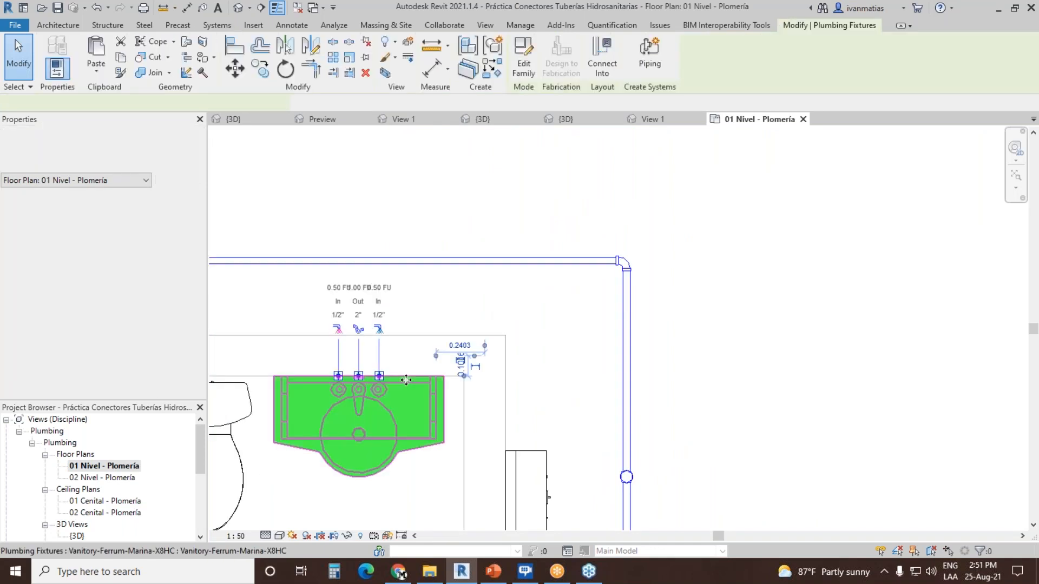
click(378, 328)
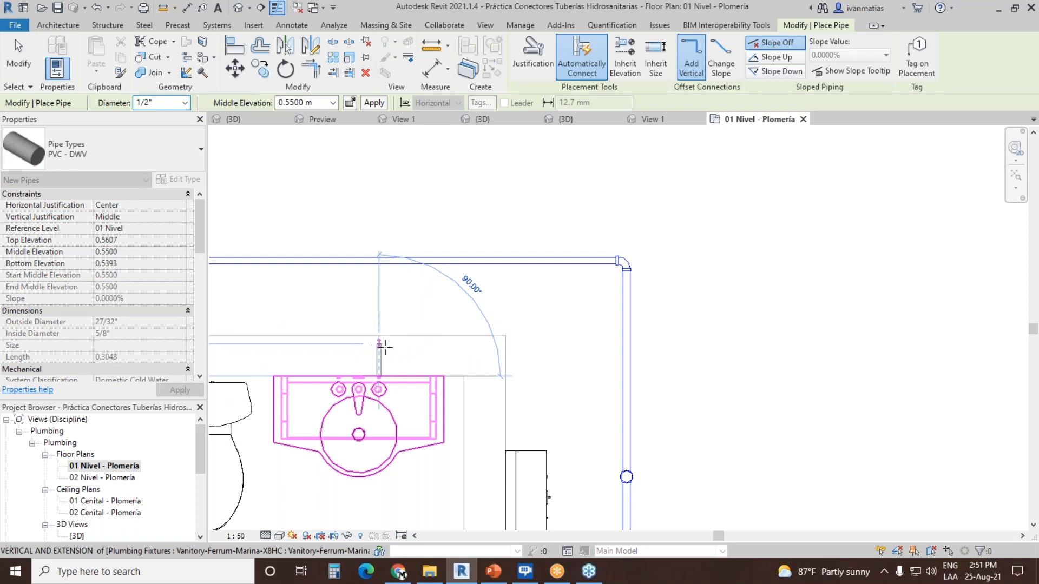
key(Escape)
key(Escape)
Step: Draw a 1/2" pipe from the vanity's cold-water connector to the main pipe behind it, dropping to a middle elevation of -0.5000 m
click(475, 267)
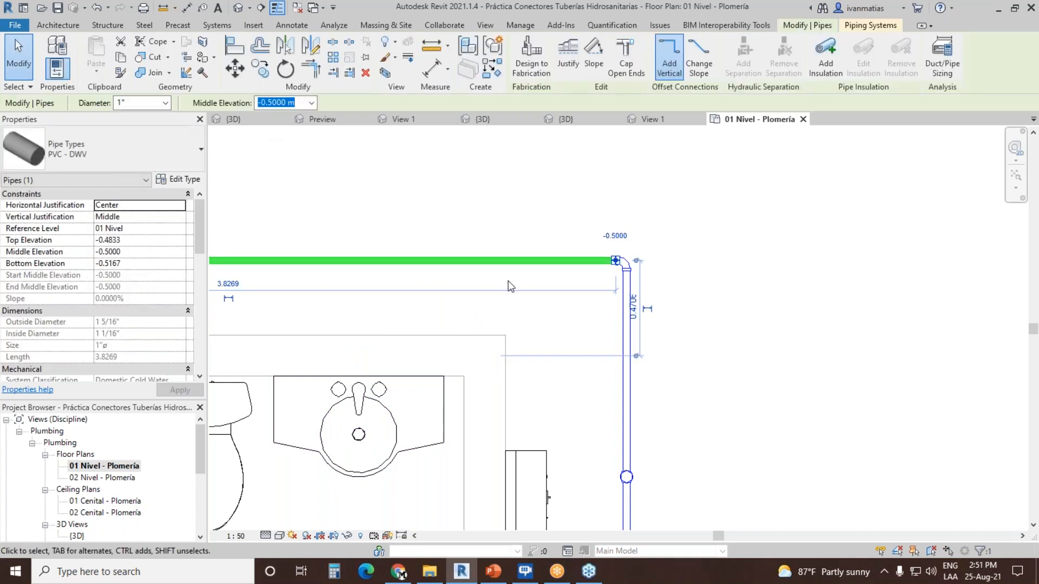
key(Escape)
click(379, 381)
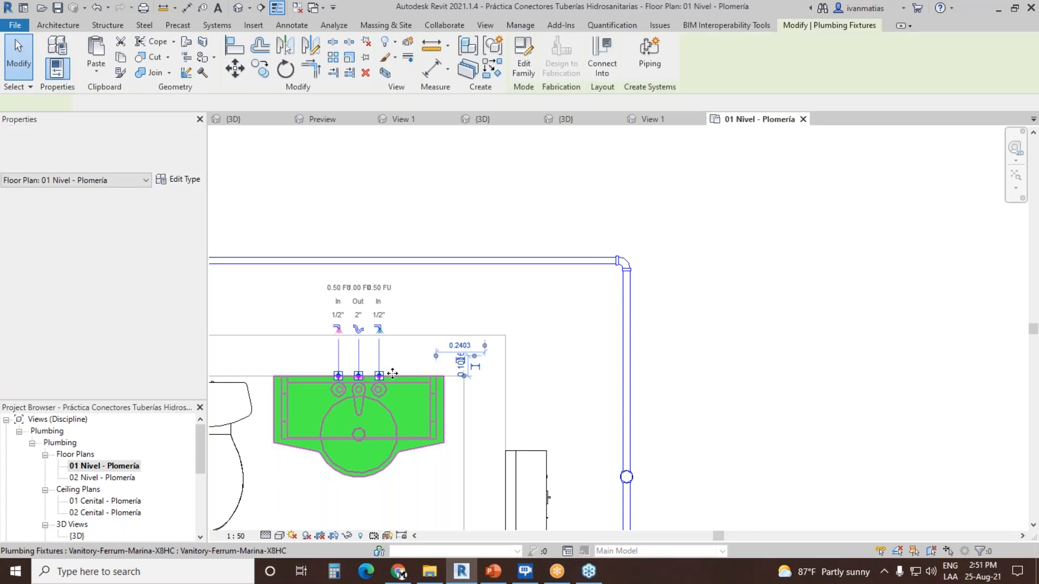
click(378, 329)
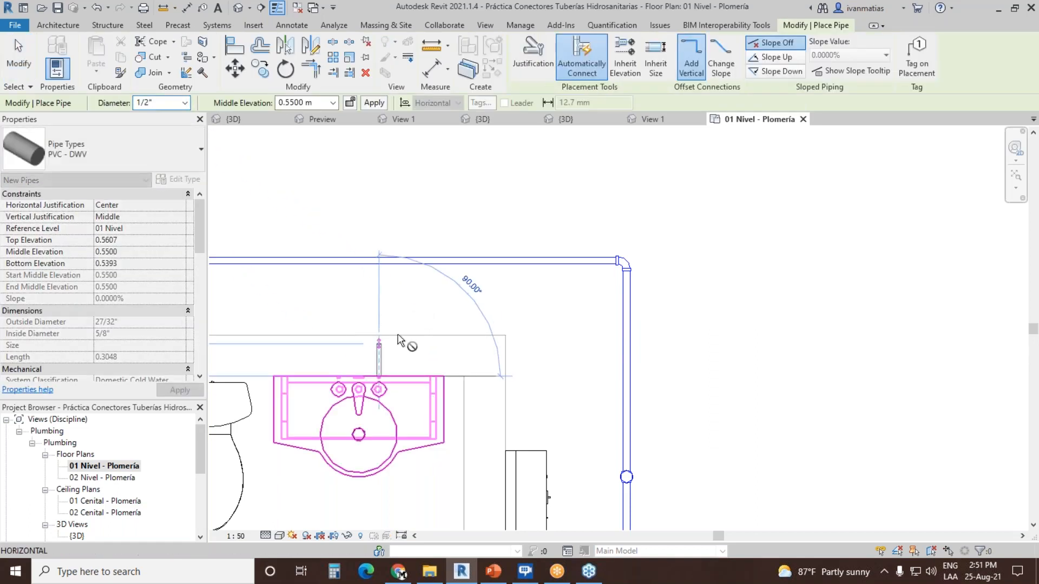
click(333, 103)
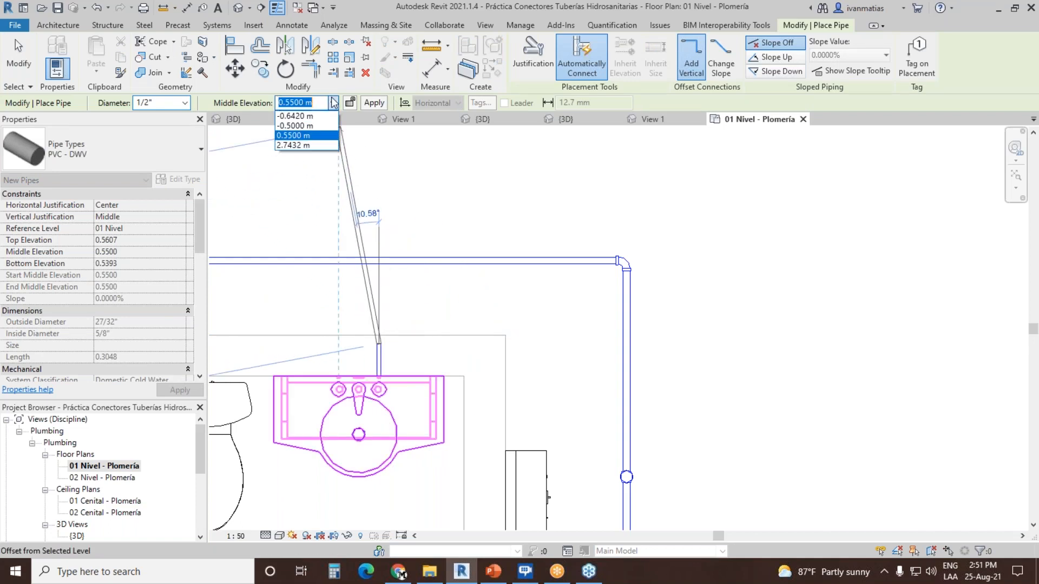
click(295, 125)
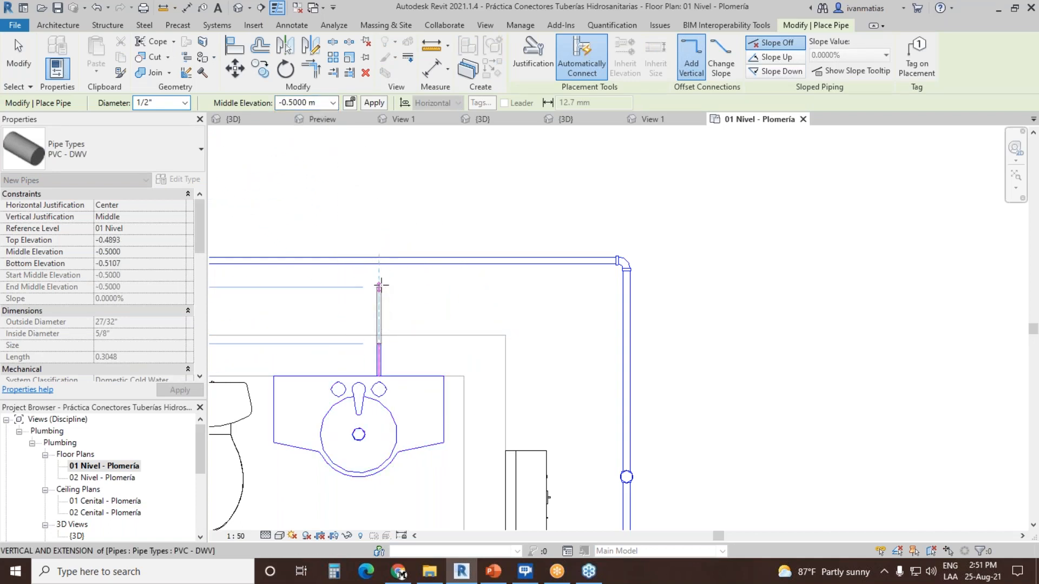
click(379, 261)
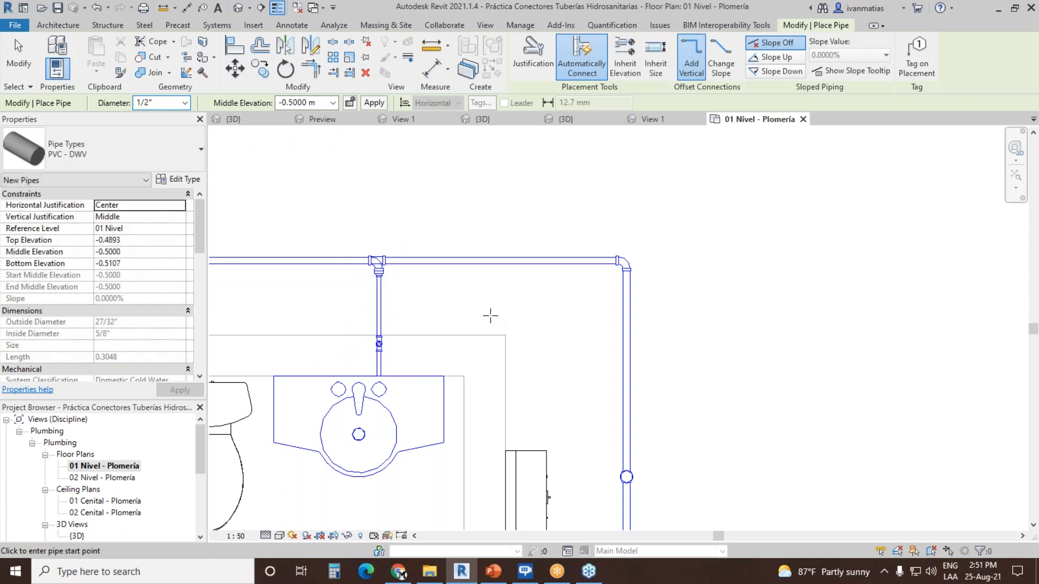
key(Escape)
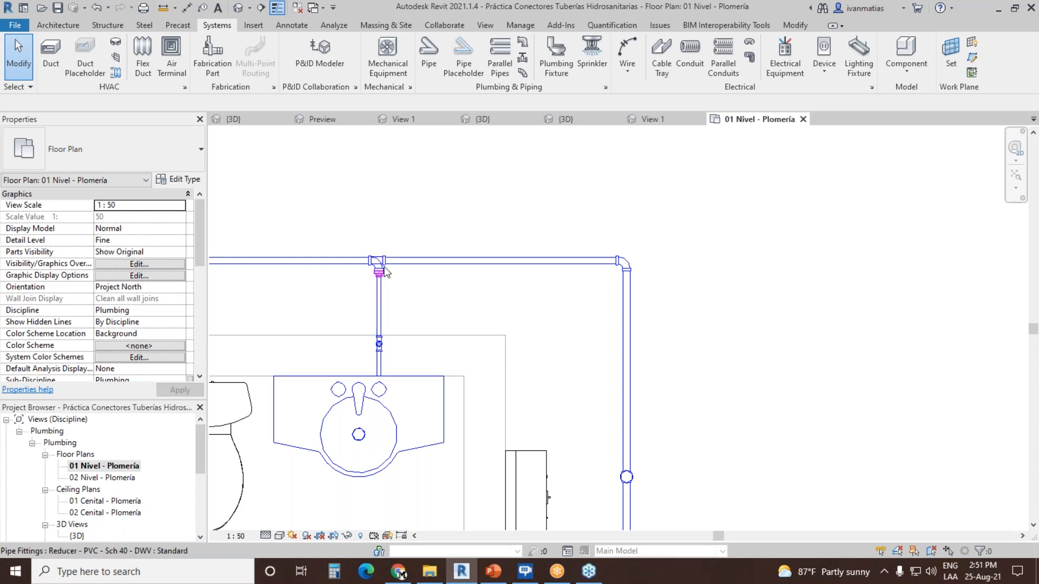
Step: Flip the tee that joins the vanity's branch pipe to the main pipe
click(378, 261)
click(378, 210)
key(Escape)
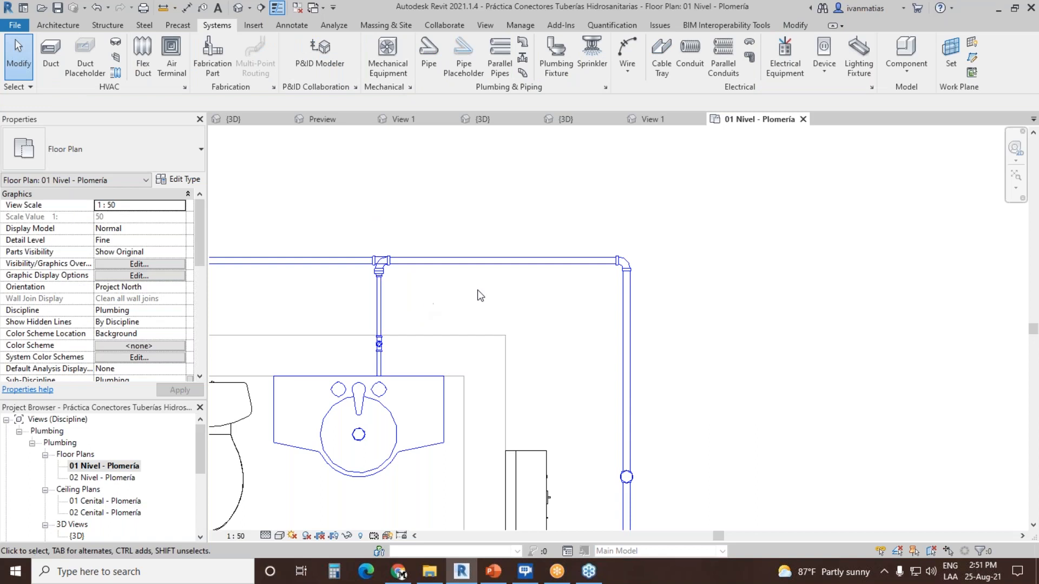
Step: Return to the project's 3D view and examine the reducer, lower bend and sanitary tee on the vanity's branch
double_click(76, 537)
middle_drag(514, 426, 565, 243)
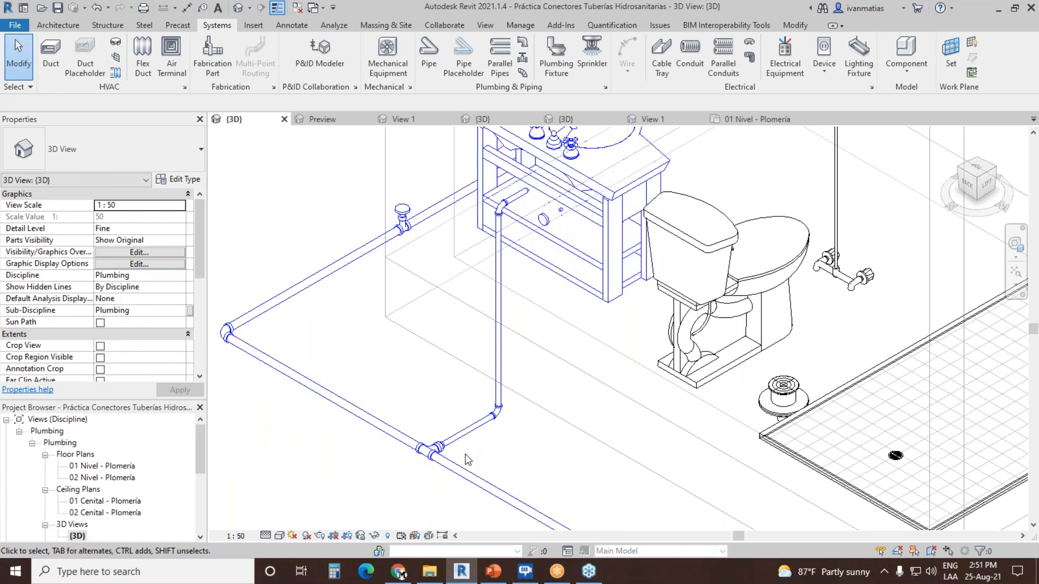
scroll(468, 460, up, 5)
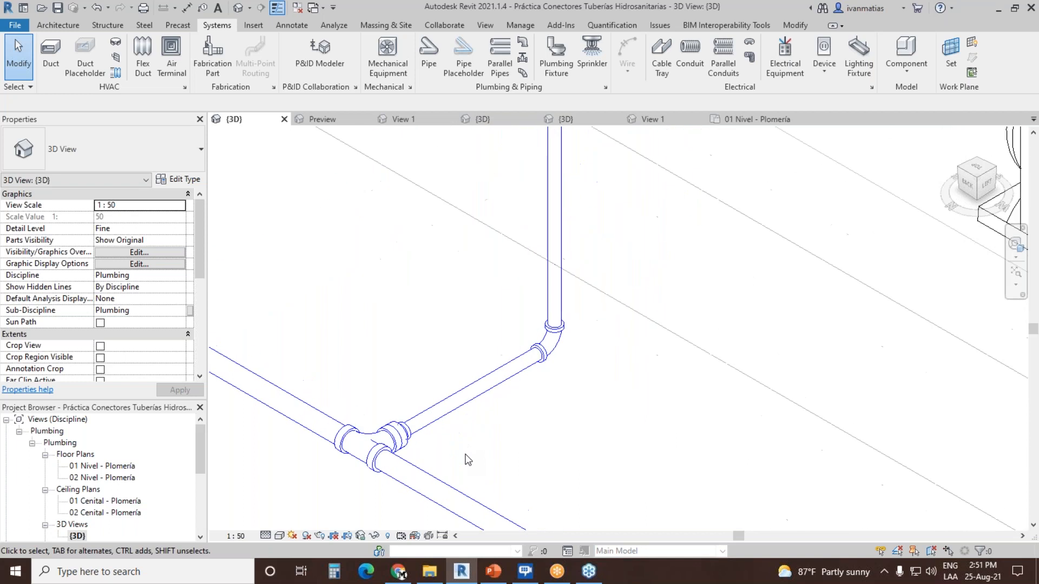
click(397, 439)
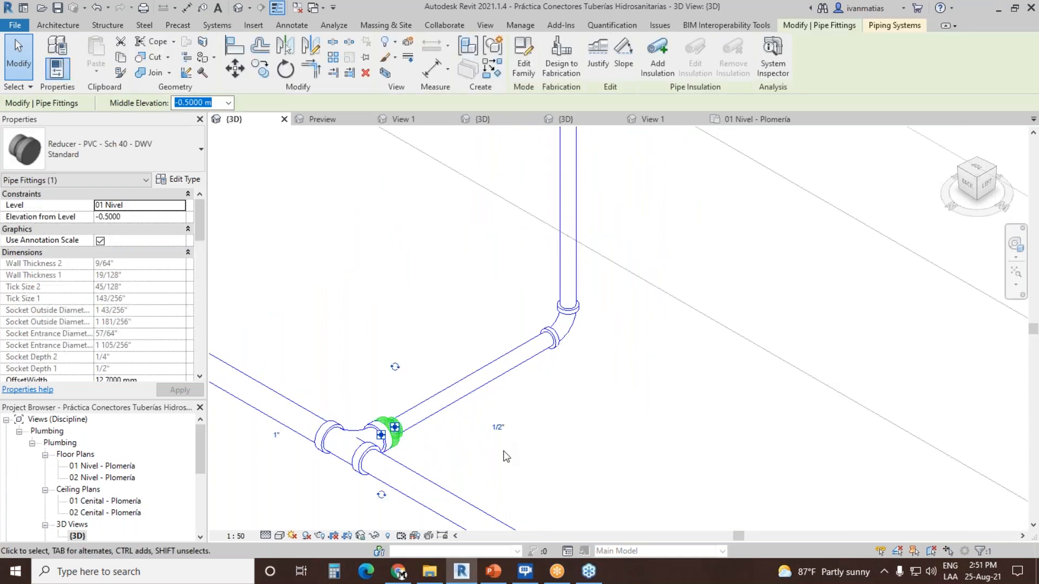
click(569, 327)
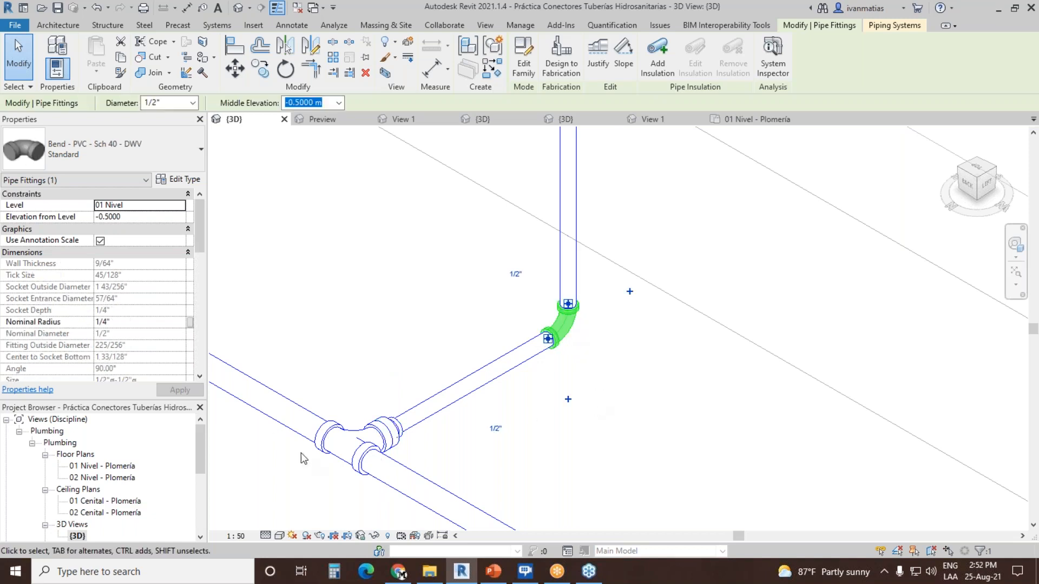
click(338, 439)
scroll(546, 461, down, 2)
scroll(545, 461, down, 3)
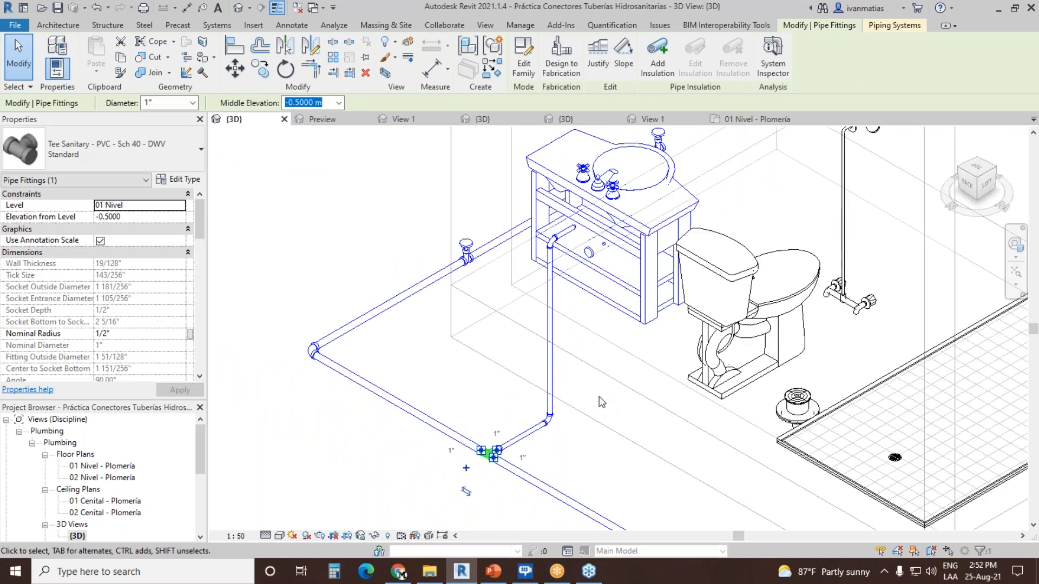
middle_drag(598, 391, 553, 438)
click(559, 437)
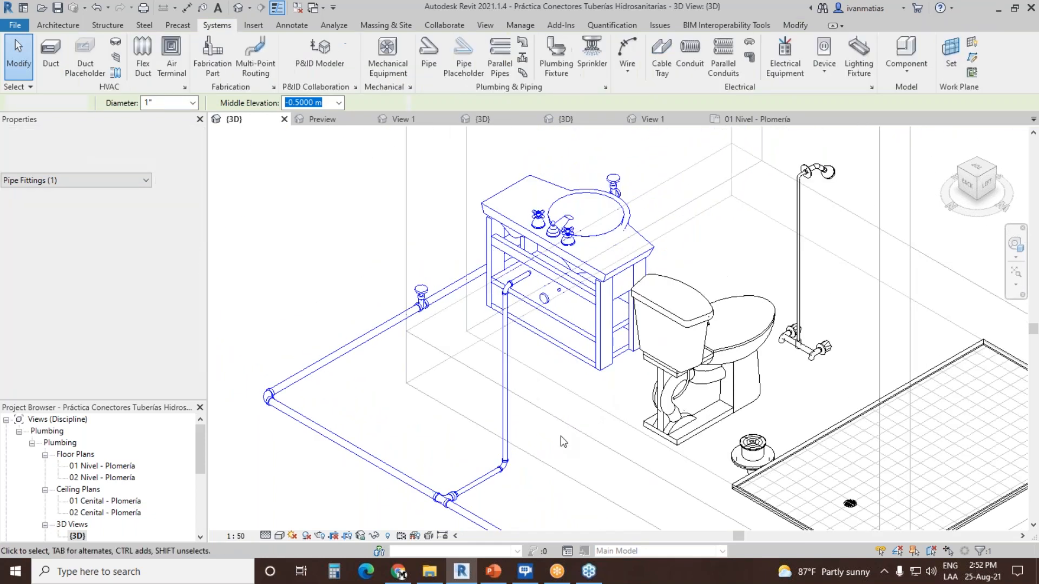
scroll(356, 383, down, 3)
middle_drag(596, 449, 562, 371)
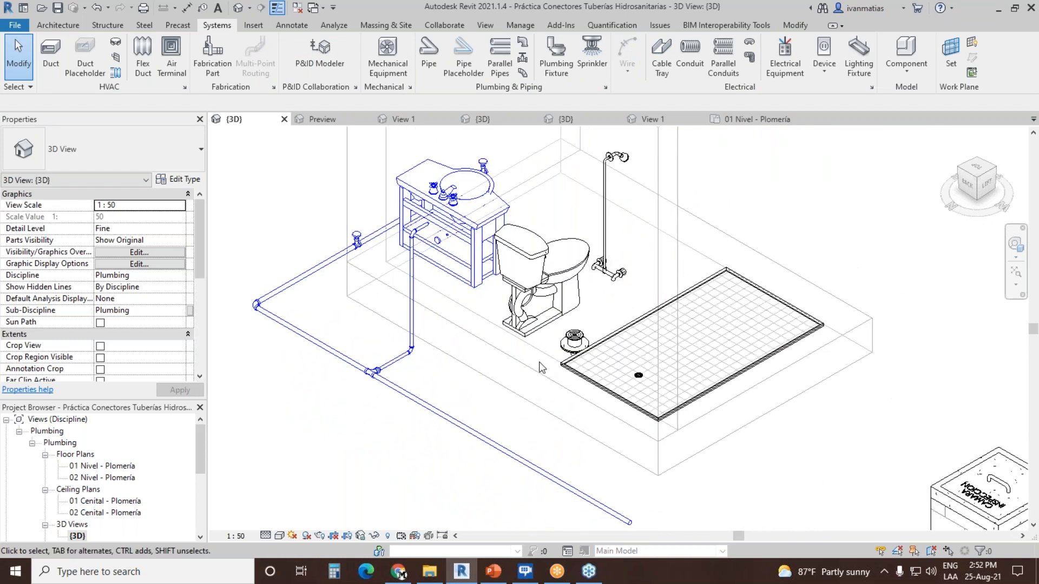
scroll(484, 372, down, 2)
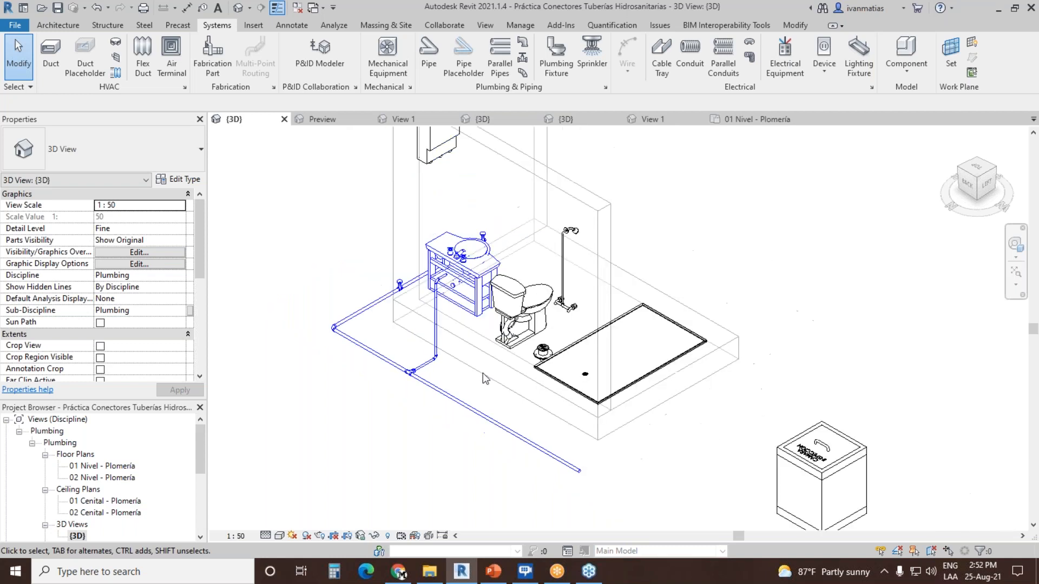
middle_drag(668, 323, 589, 373)
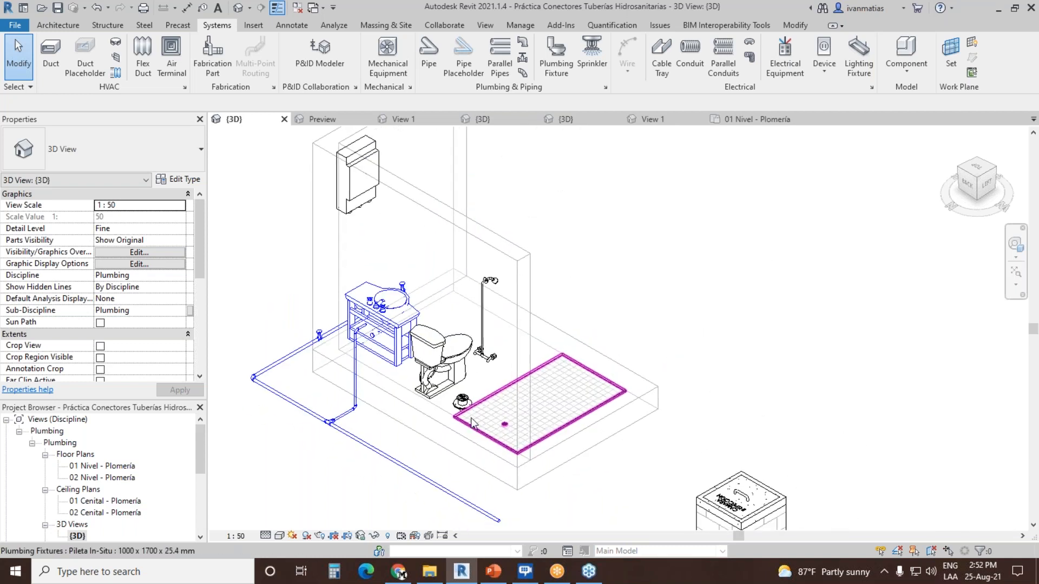
middle_drag(481, 427, 509, 401)
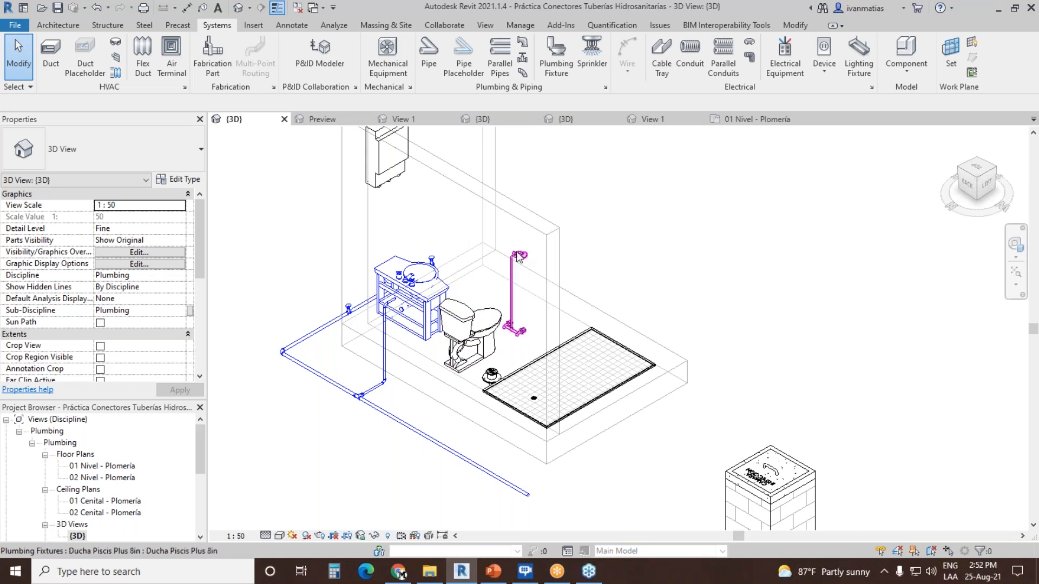
middle_drag(521, 319, 592, 335)
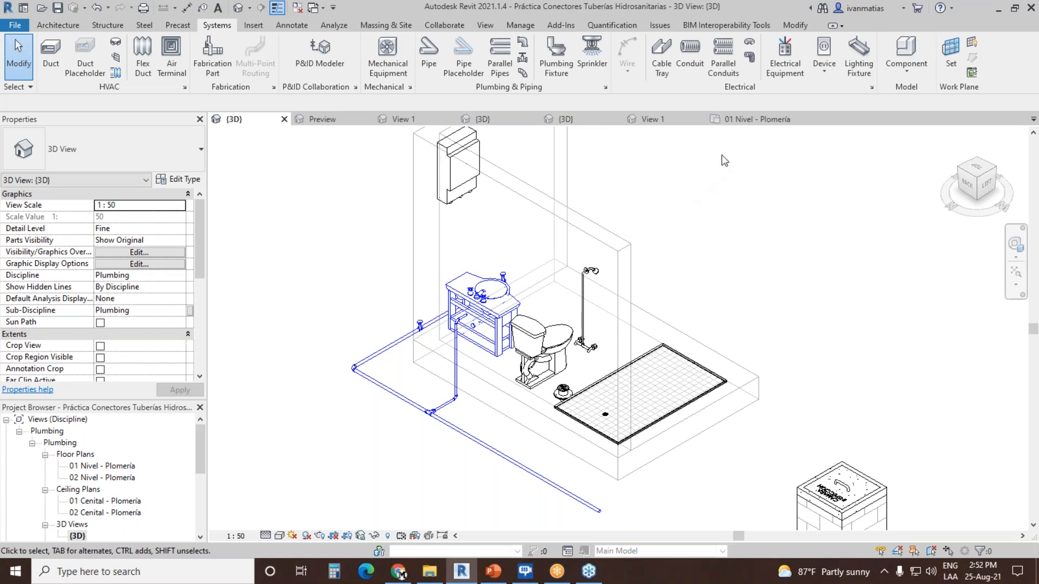
Step: Switch to View 1 of the Cámara Inspección C12 family
click(656, 119)
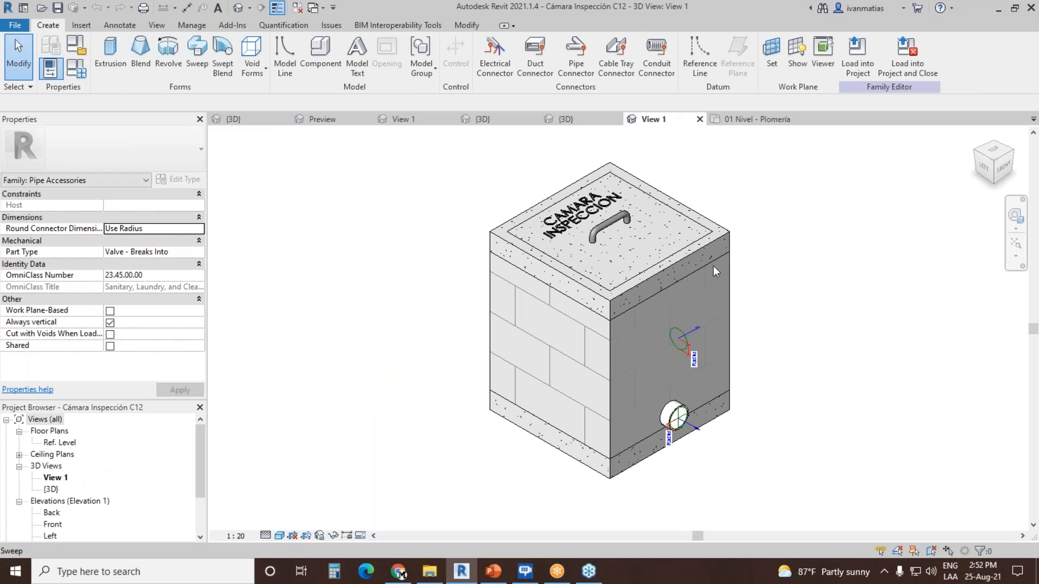
Step: Inspect the mechanical properties of the pipe connector on the inspection chamber's lower outlet
middle_drag(628, 247, 547, 260)
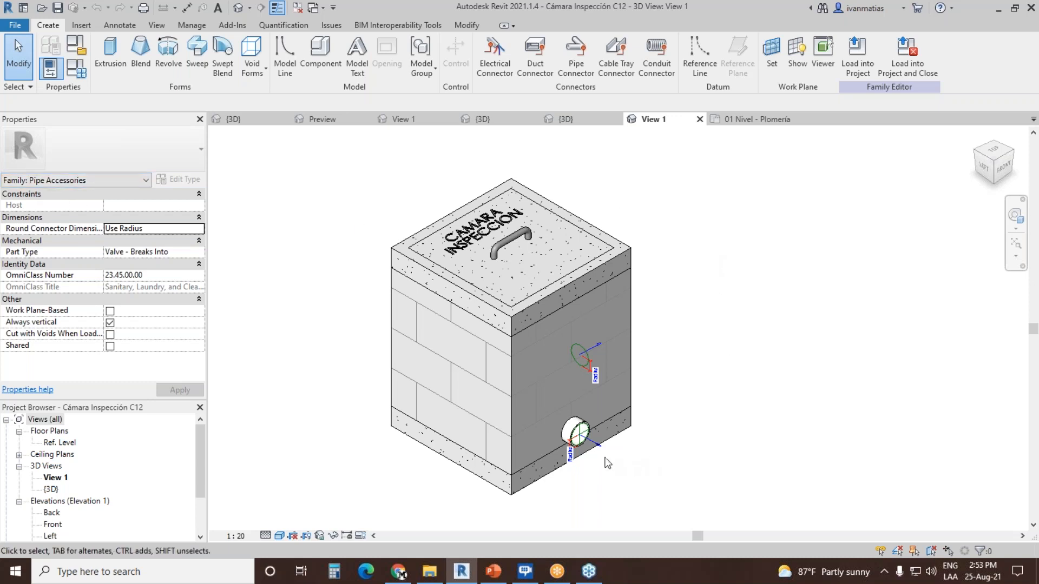
click(596, 449)
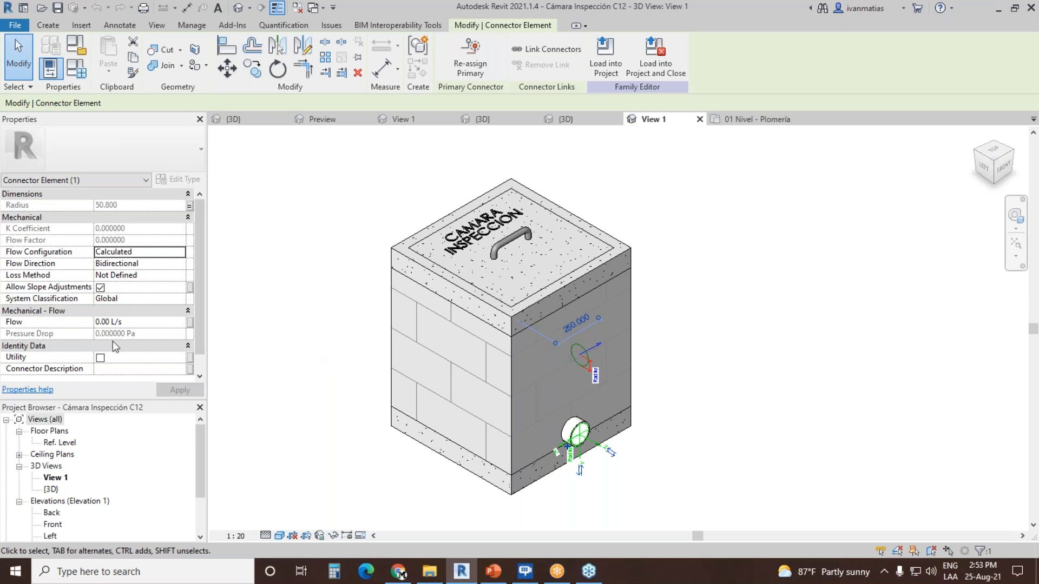
click(729, 361)
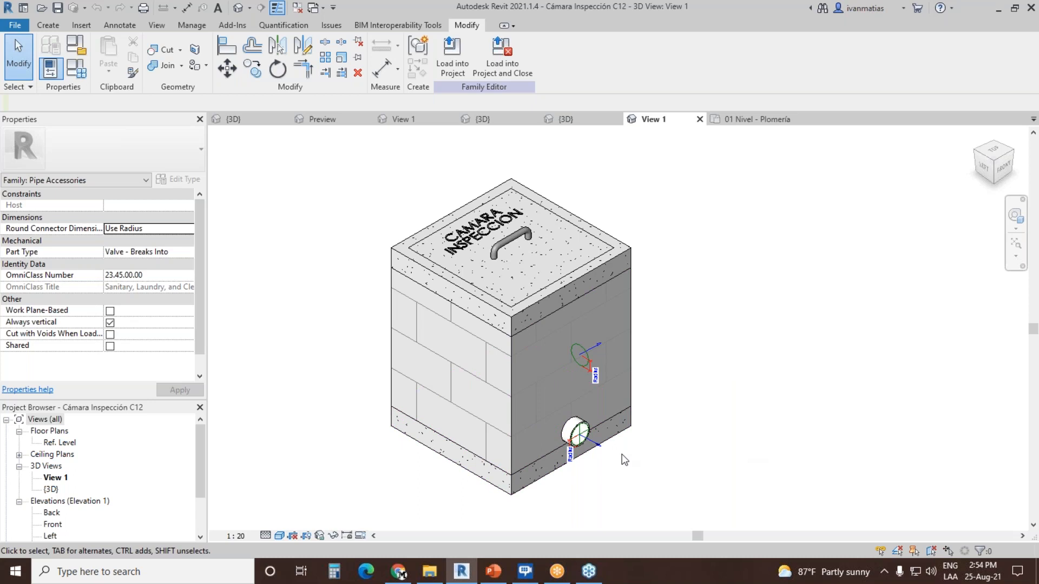
Step: Examine the inspection chamber's outlets in the project's 3D view and open the 01 Nivel - Plomería floor plan
click(247, 117)
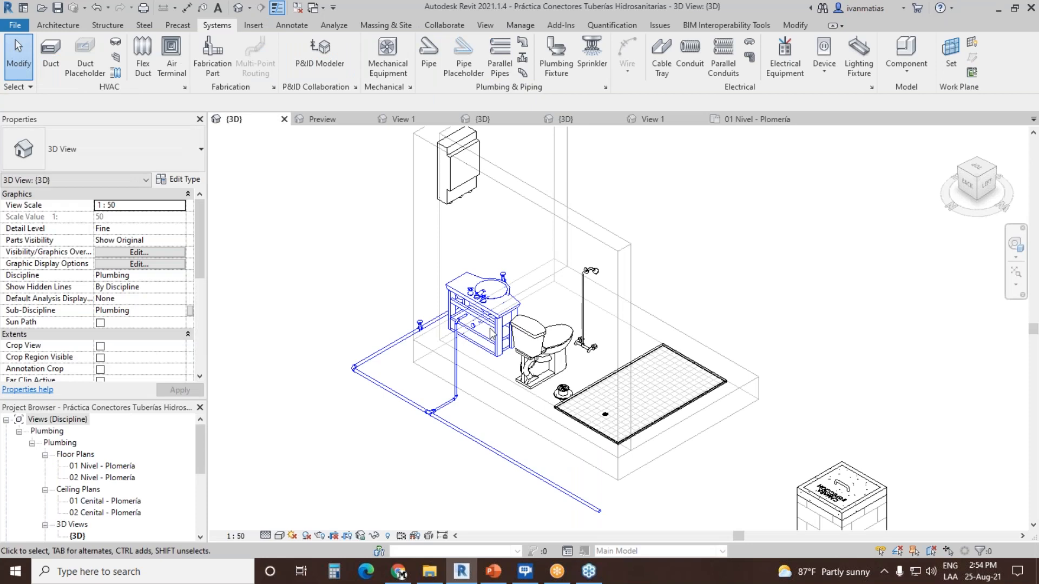
middle_drag(893, 441, 612, 301)
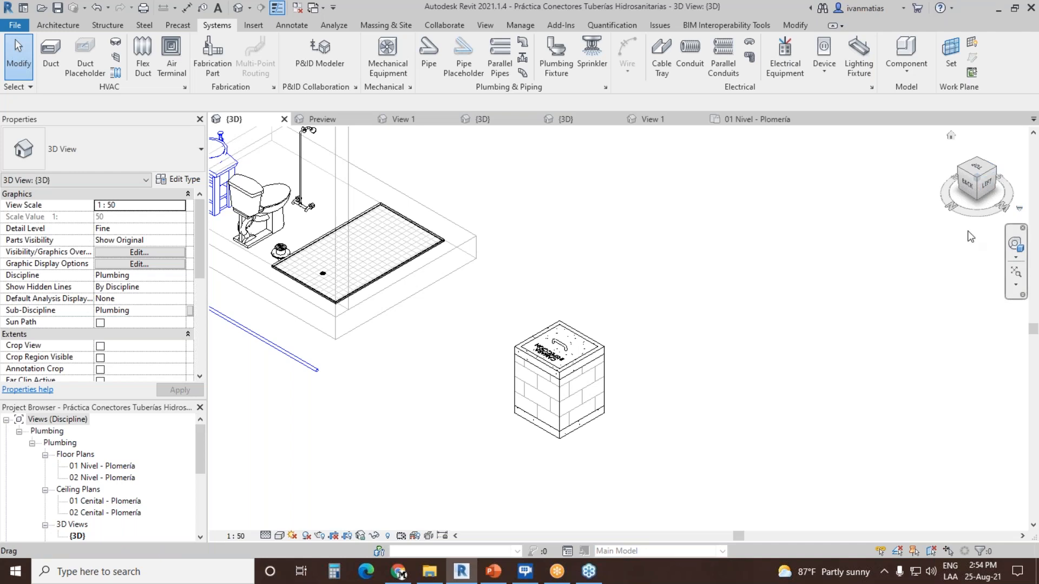
click(998, 175)
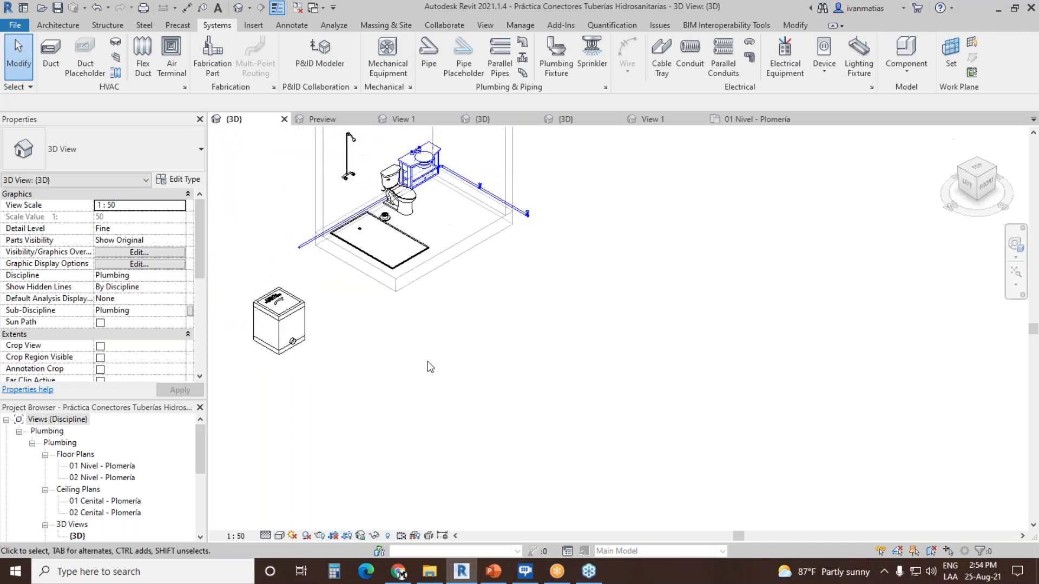
click(1002, 168)
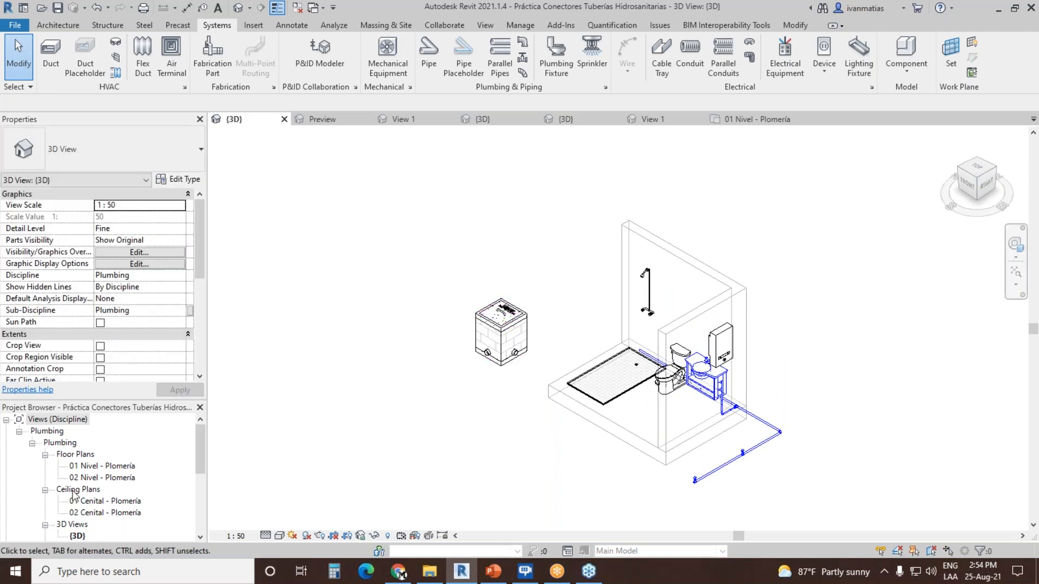
double_click(118, 466)
scroll(421, 424, up, 3)
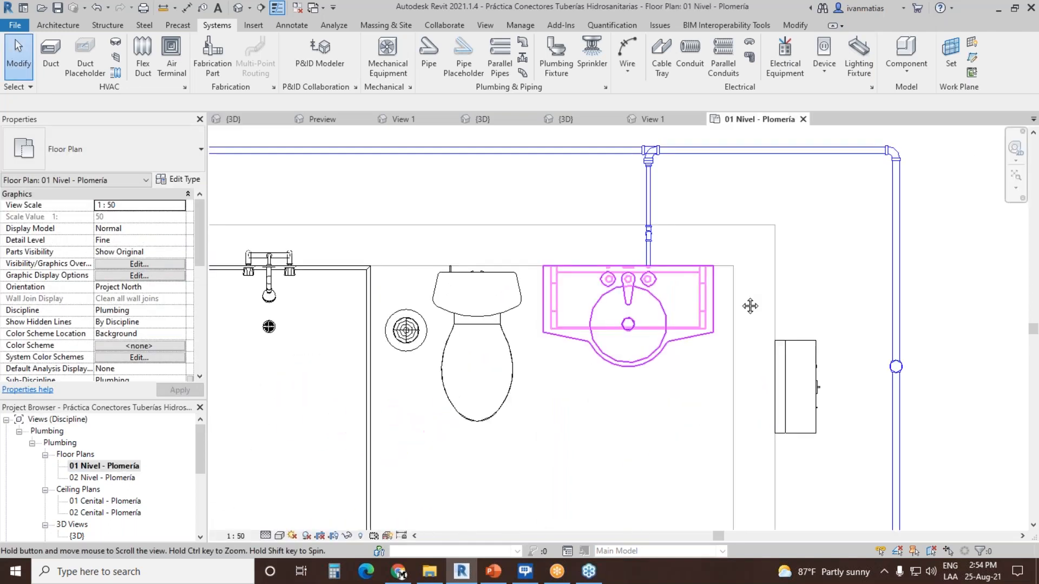
Step: Draw a trial straight 4" PVC - DWV pipe from the chamber's outlet facing the shower and delete it
middle_drag(310, 399, 394, 409)
click(393, 407)
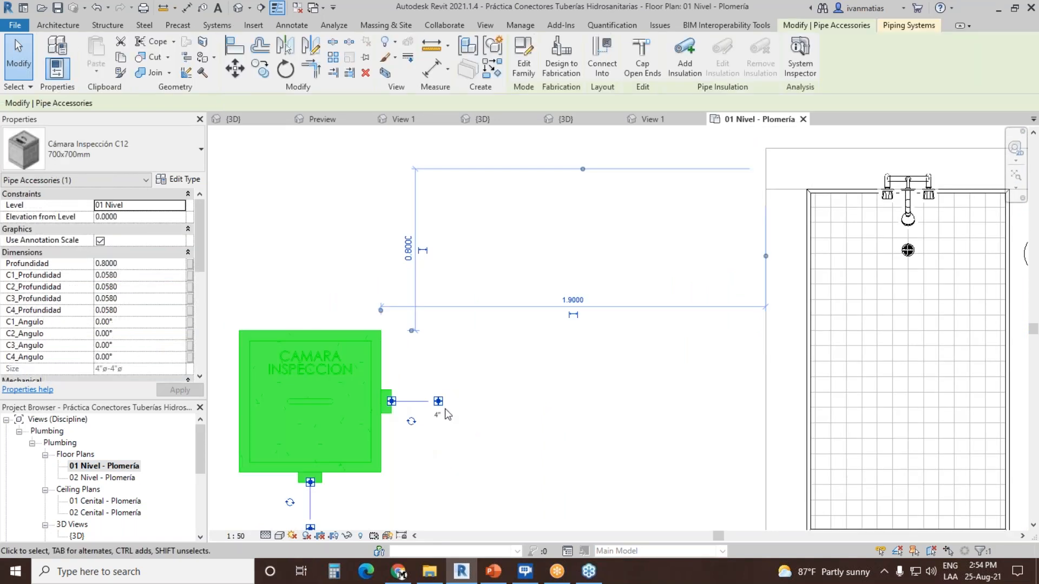
click(438, 401)
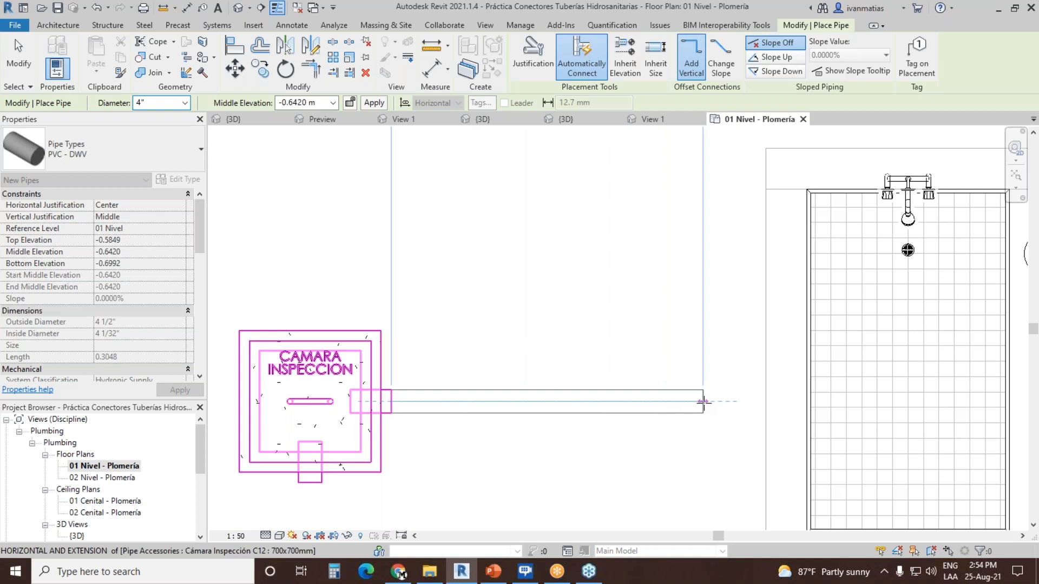
click(702, 401)
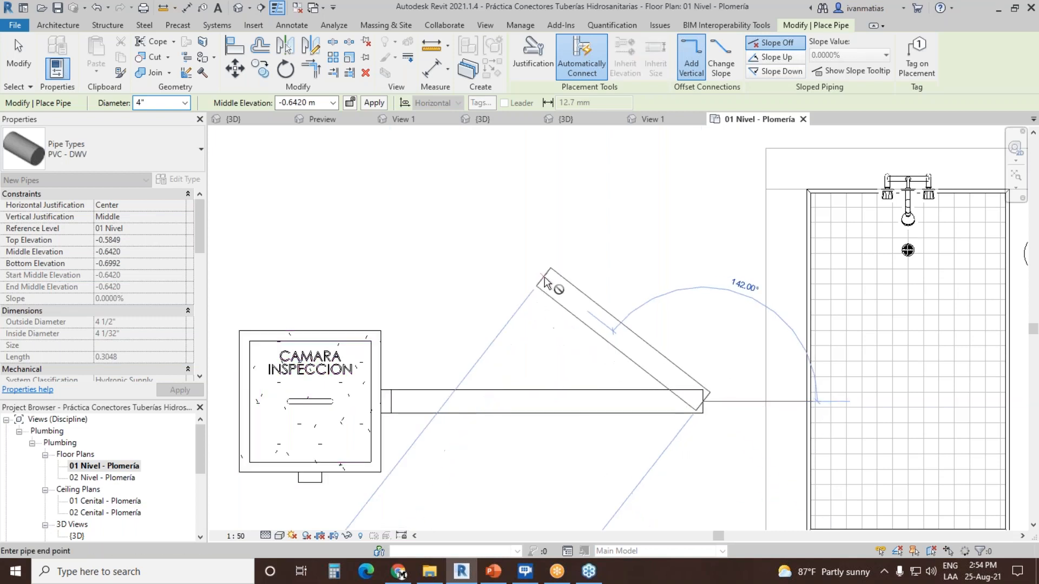
key(Escape)
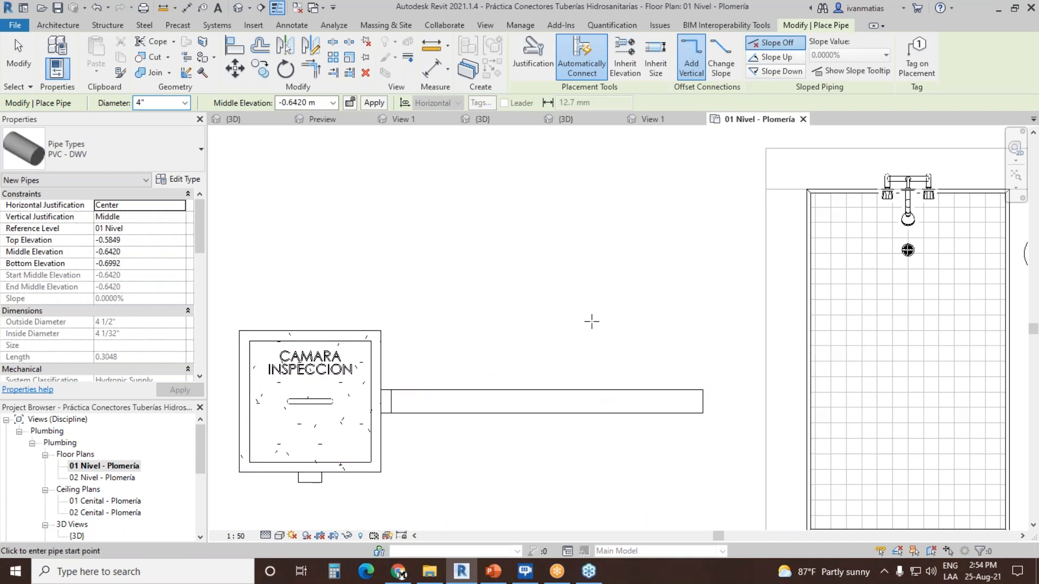
key(Escape)
click(593, 392)
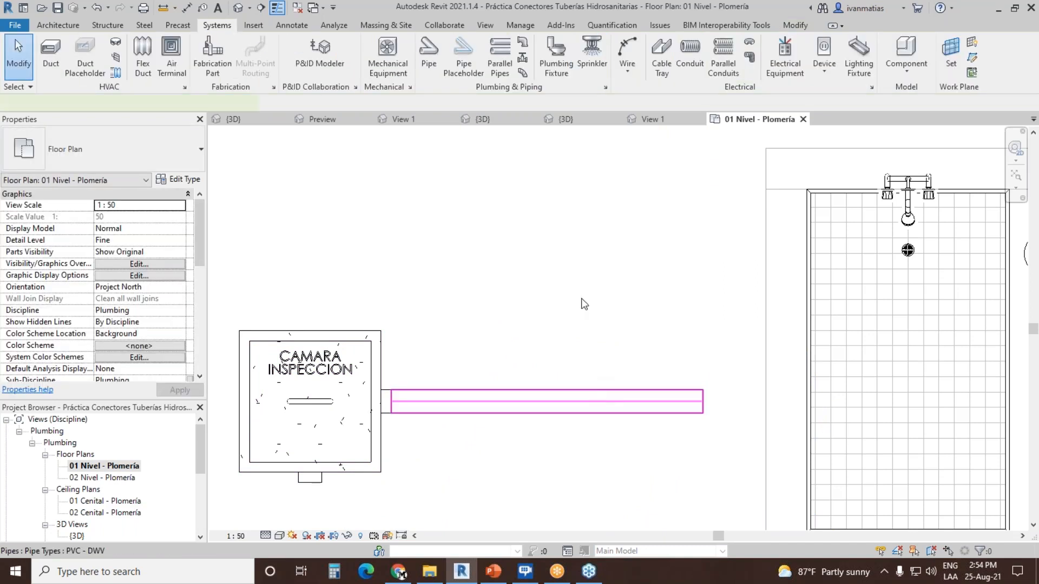
key(Delete)
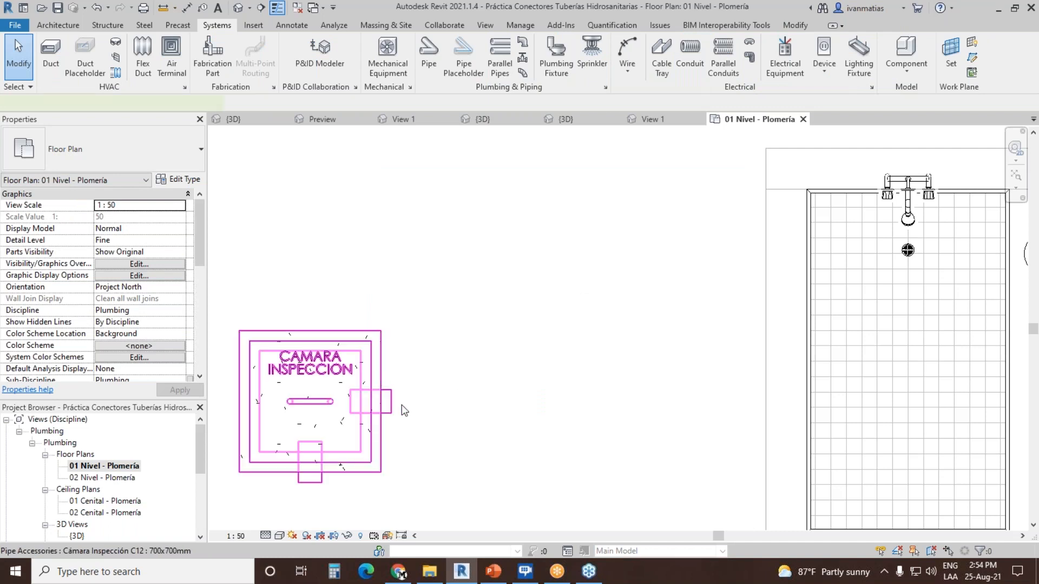
Step: Draw a trial 4" pipe at about 50° from the chamber's outlet facing the shower, and delete it with its elbow
click(421, 414)
right_click(437, 405)
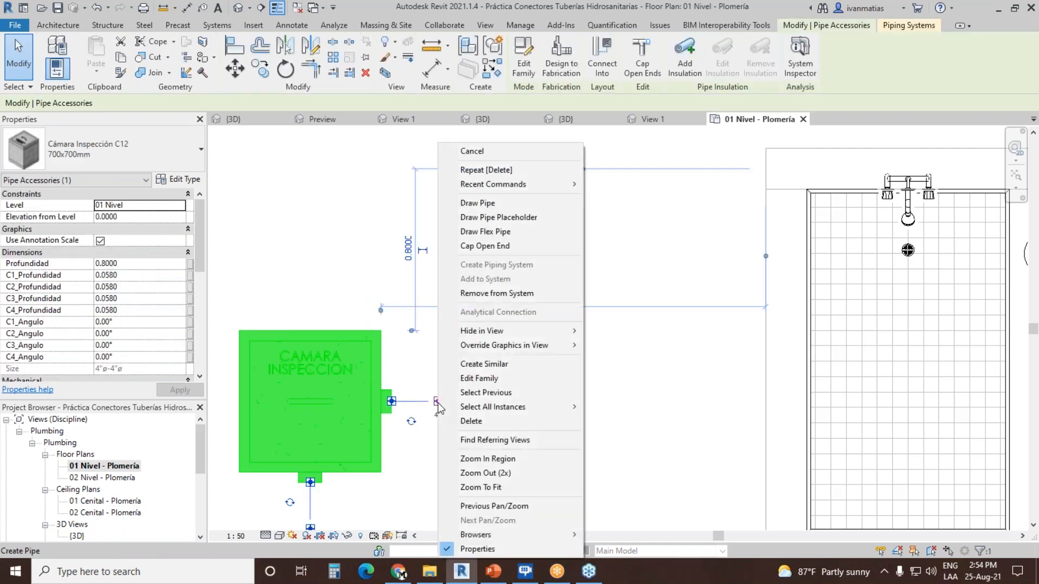
click(438, 401)
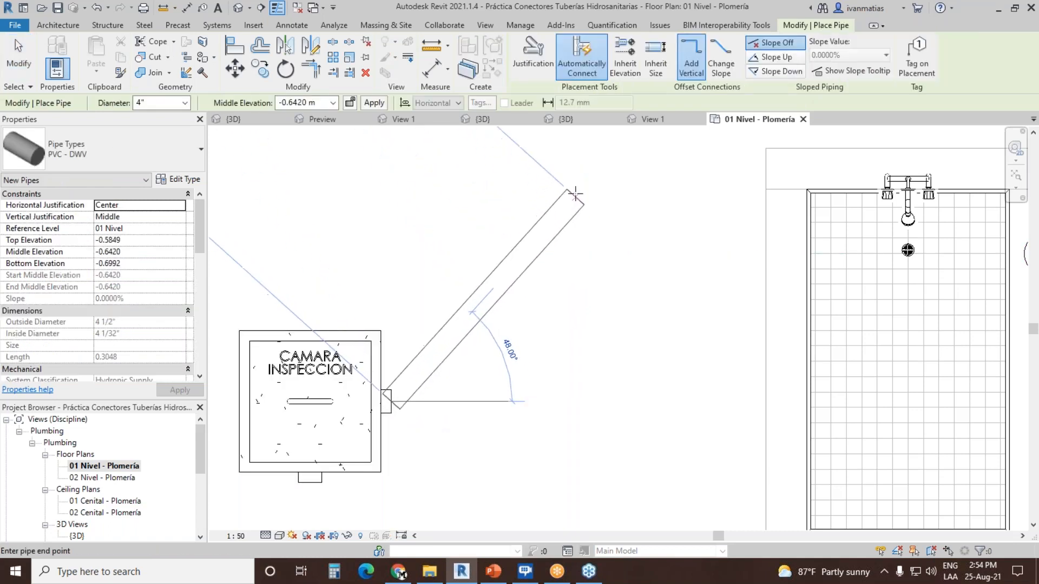
click(599, 192)
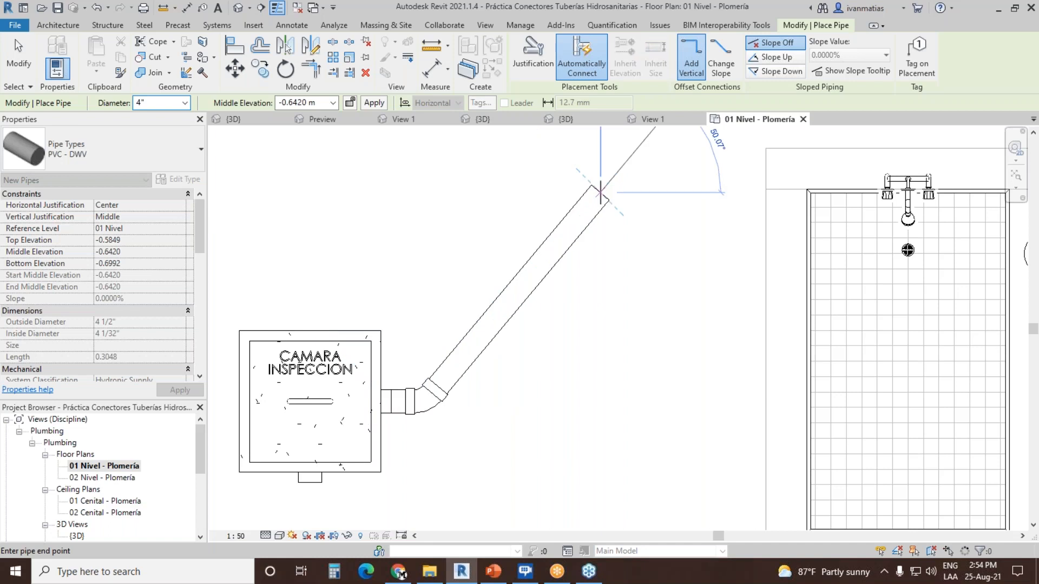
key(Escape)
key(Escape)
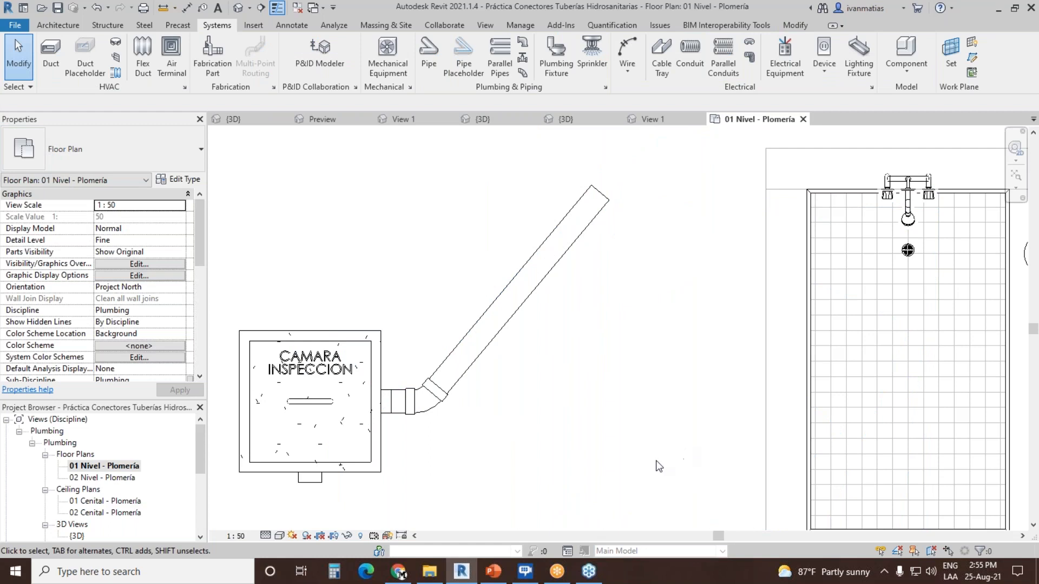
drag(613, 161, 596, 424)
key(Delete)
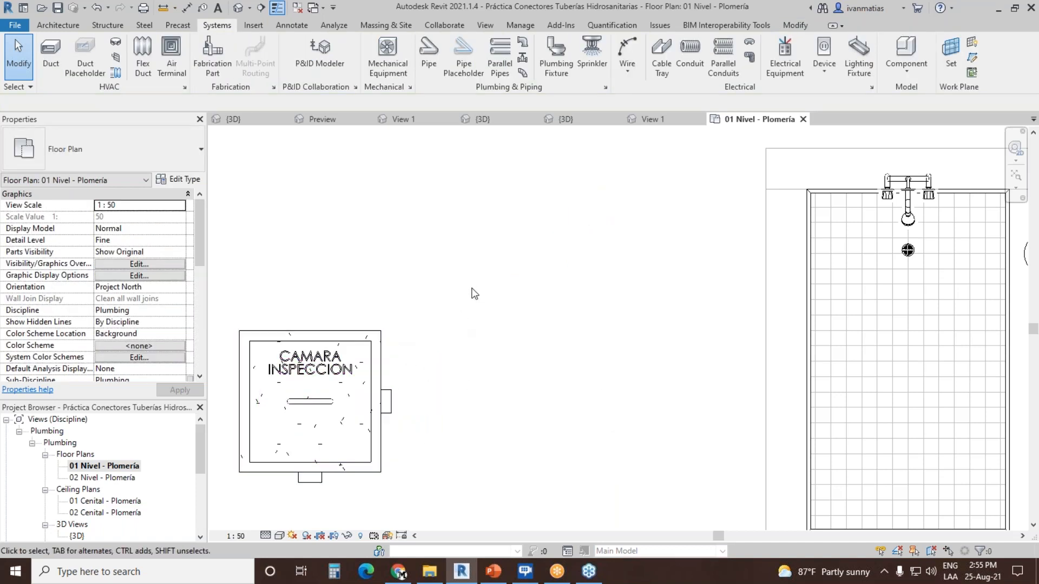
Step: Set the inspection chamber's C2_Angulo to -45°
click(395, 349)
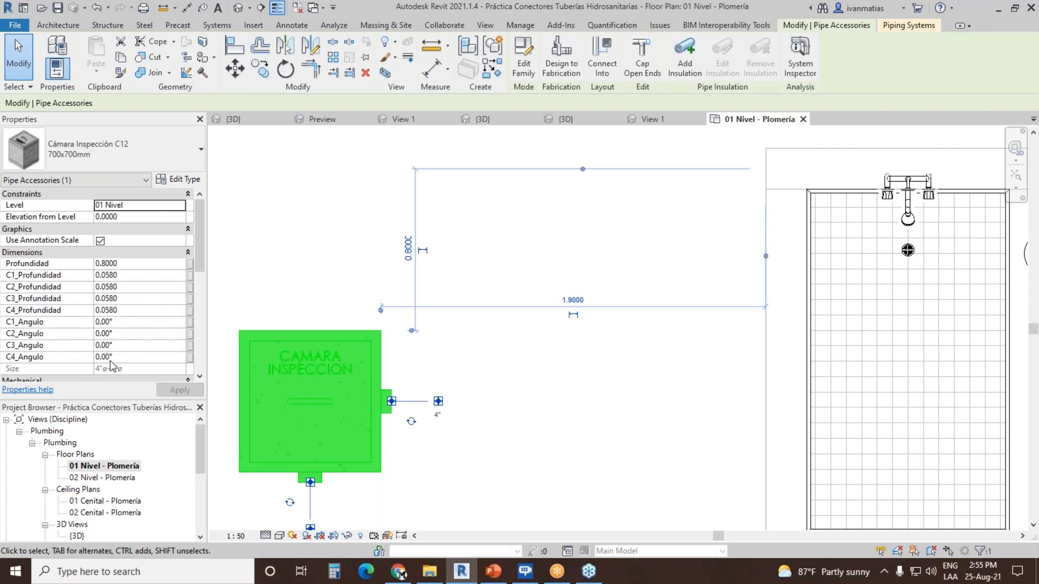
click(137, 335)
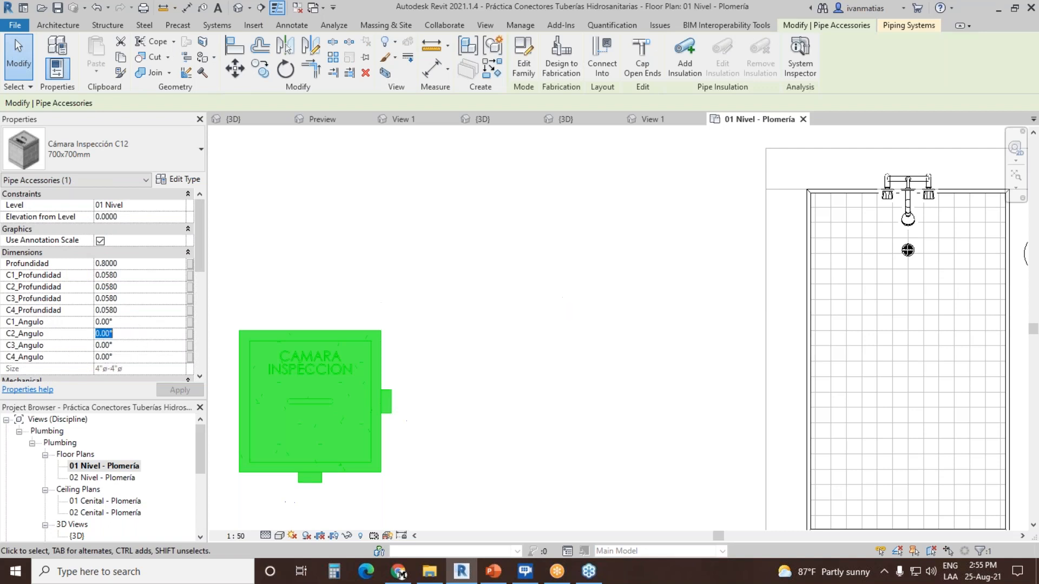
text(-45)
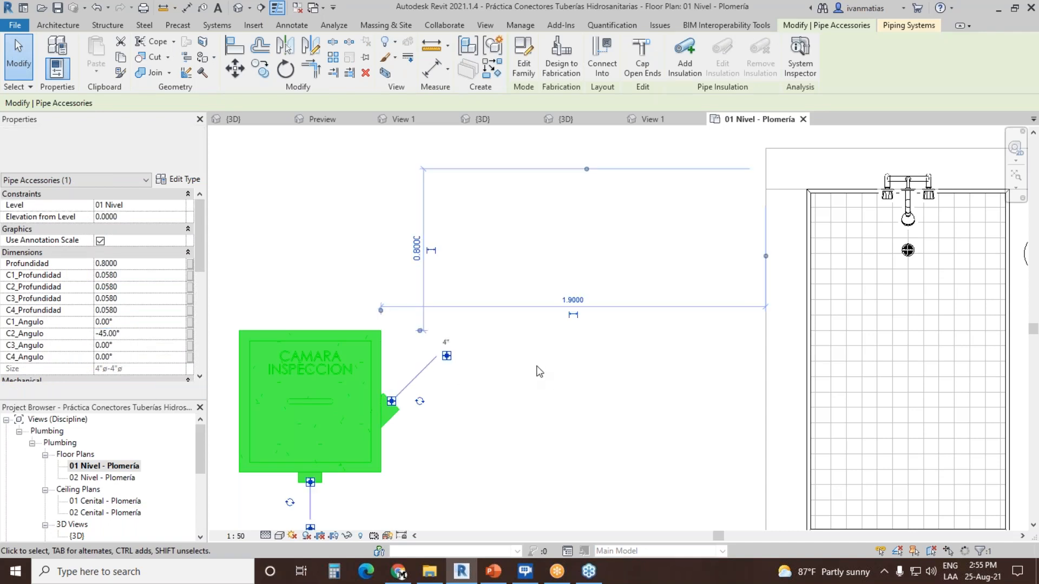
Step: Draw a 4" PVC - DWV pipe at 45° from the chamber's angled outlet, in line with its connector
right_click(447, 358)
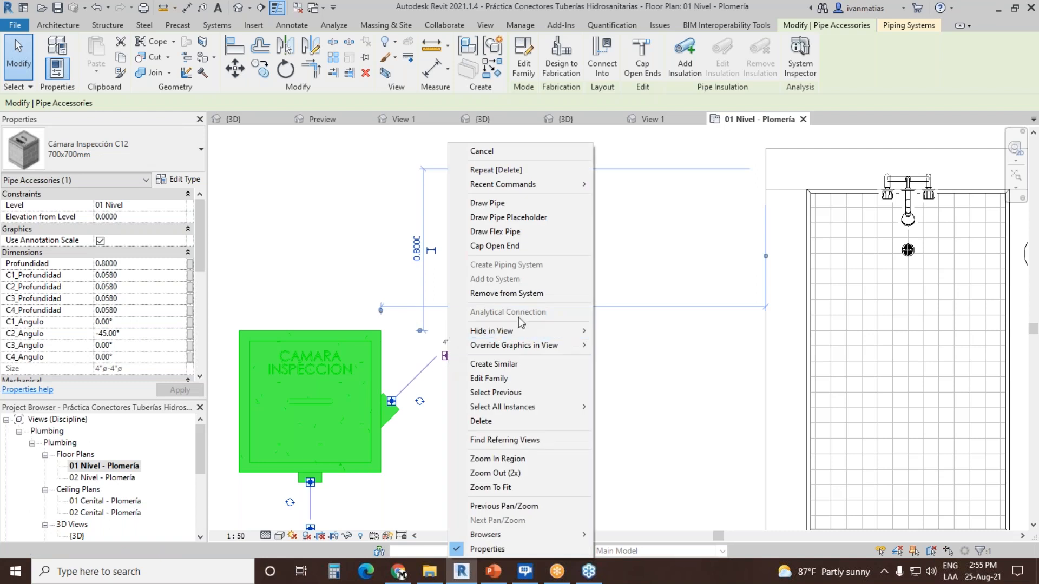
click(494, 203)
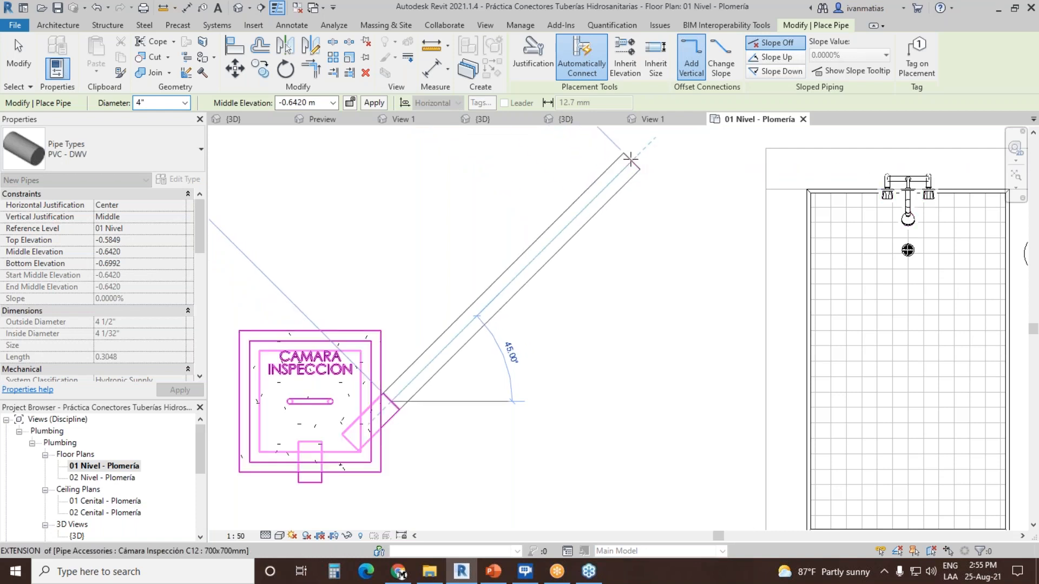
click(630, 160)
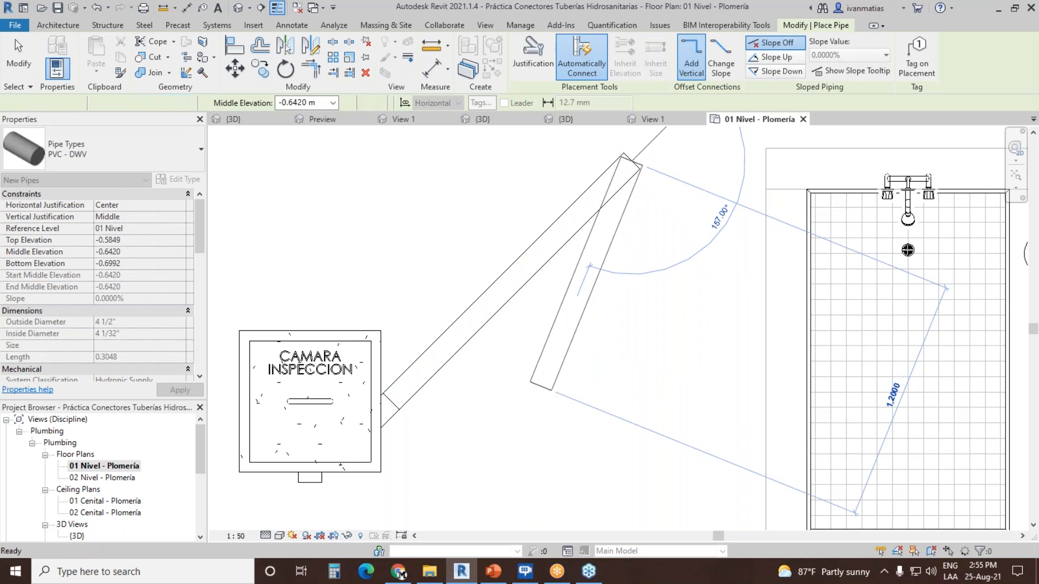
key(Escape)
key(Escape)
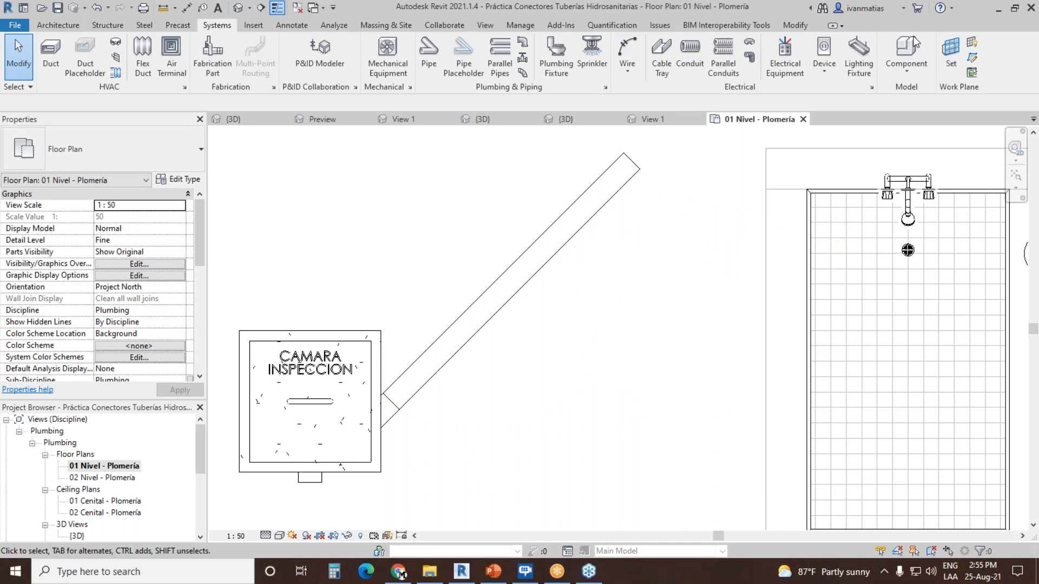
Step: Return to the Cámara Inspección C12 family and open its nested Conector_Sanitario family for editing
click(666, 118)
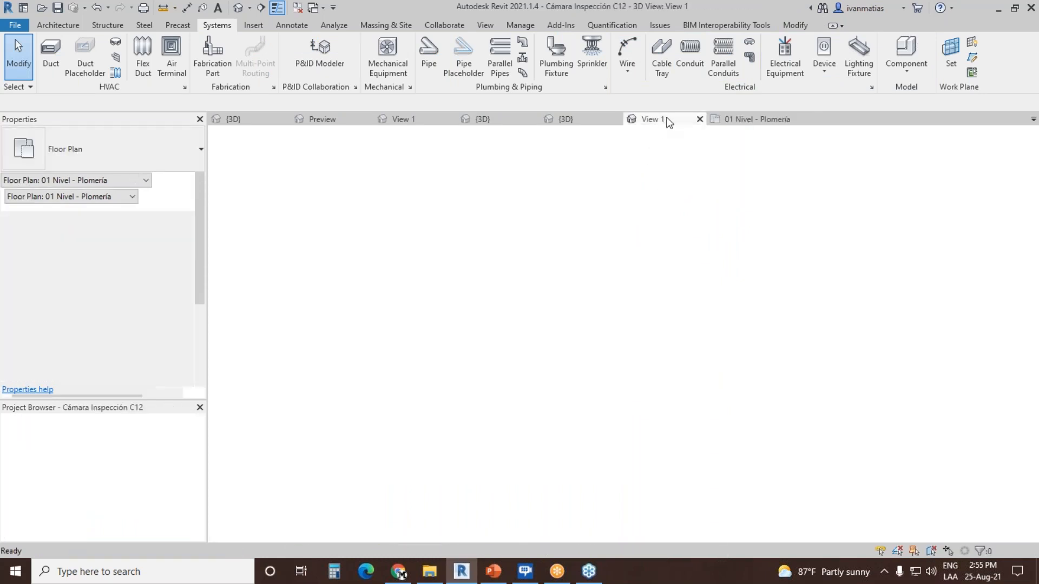
click(573, 433)
click(456, 59)
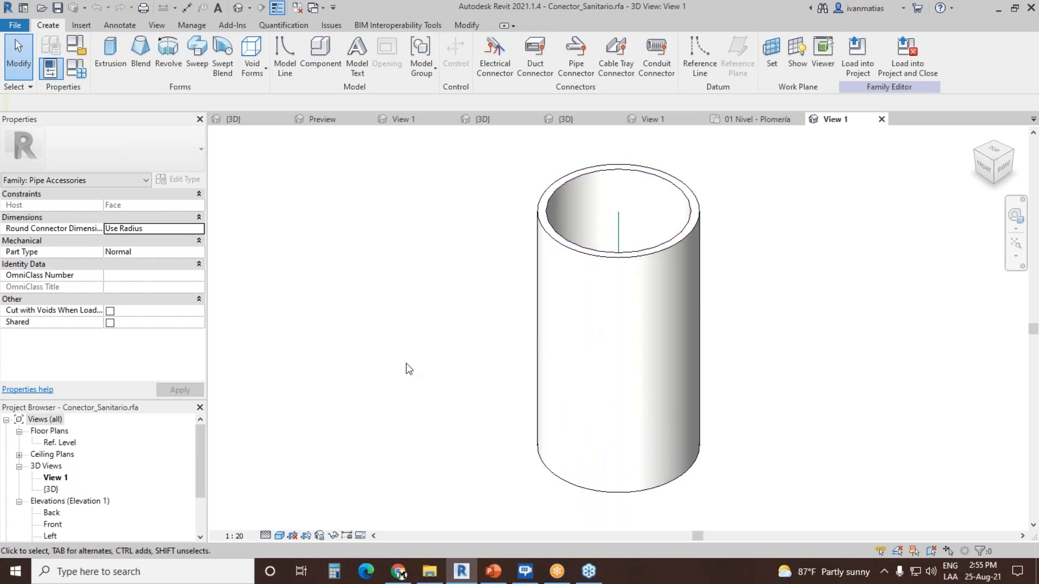
Step: Examine the Conector_Sanitario family in the Ref. Level plan and the Front and Left elevations, including its angle and depth parameters
click(69, 443)
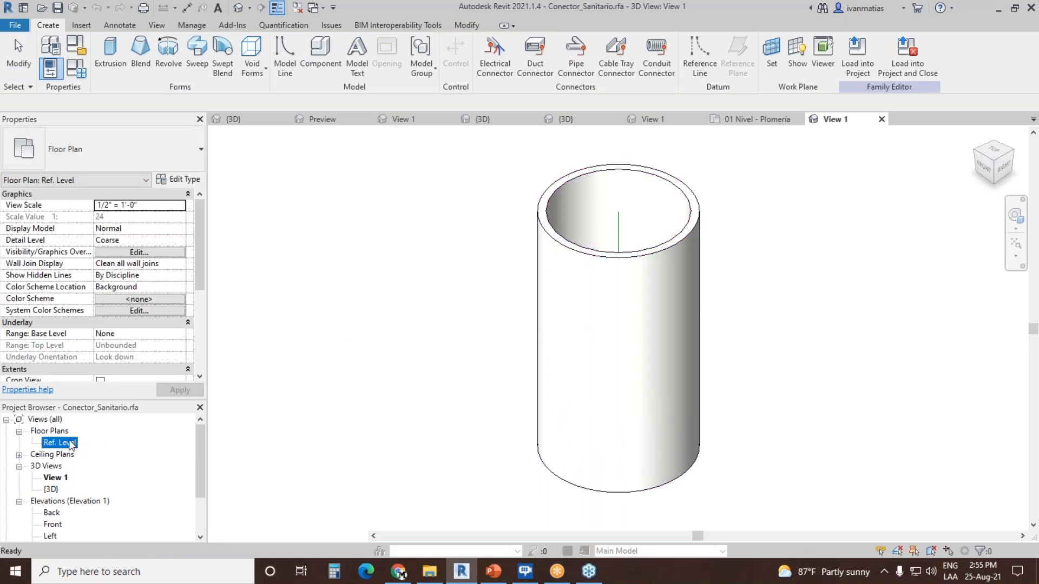
double_click(69, 444)
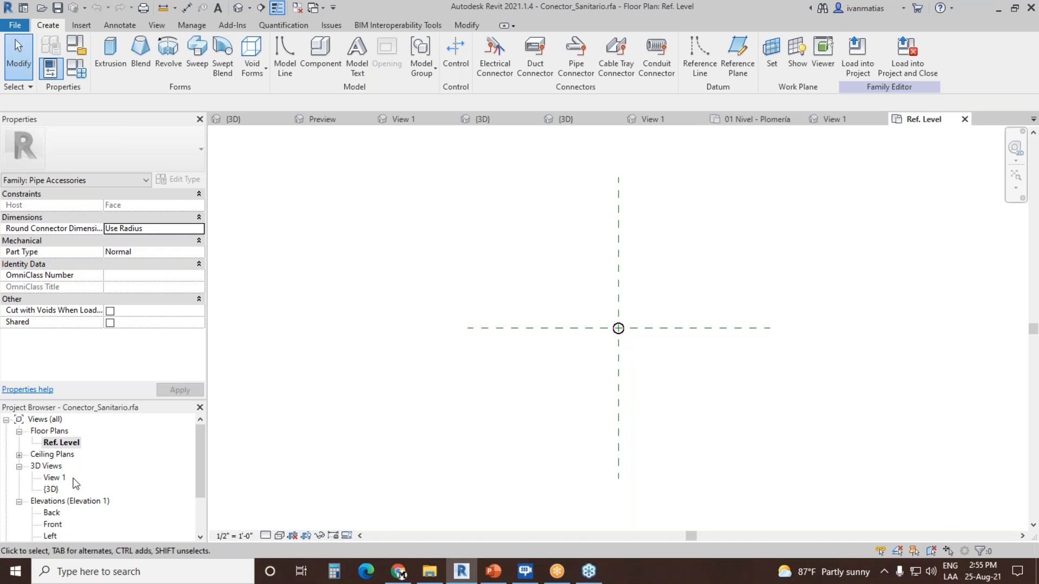
click(53, 524)
double_click(53, 524)
scroll(632, 441, up, 5)
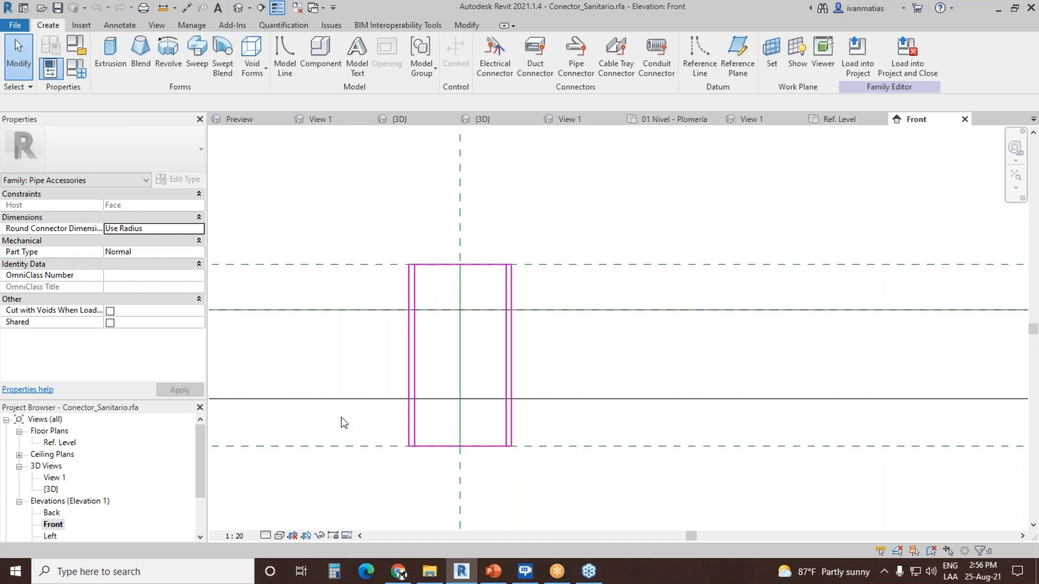
click(49, 536)
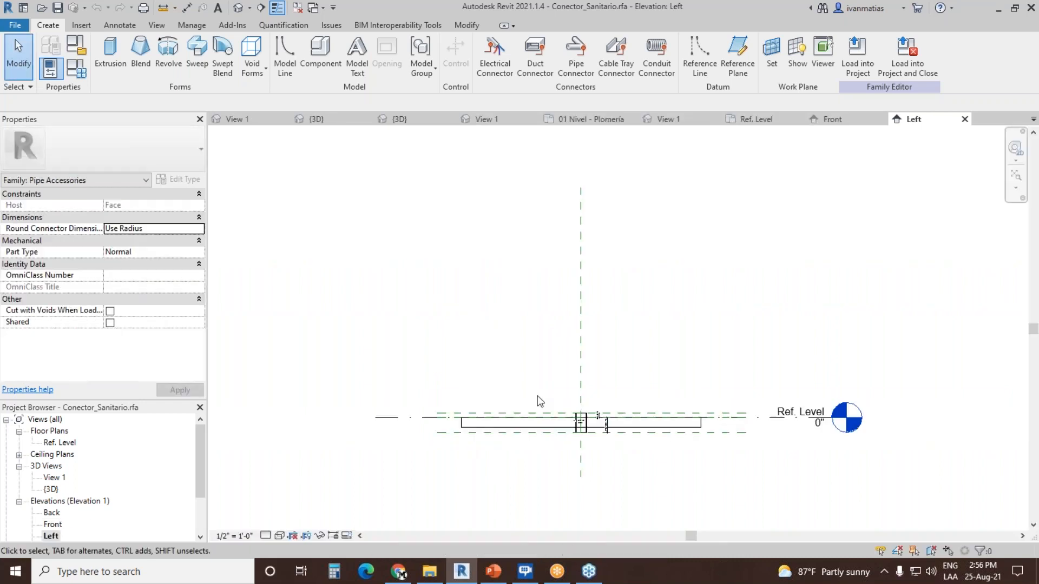
scroll(541, 433, up, 4)
scroll(541, 433, up, 3)
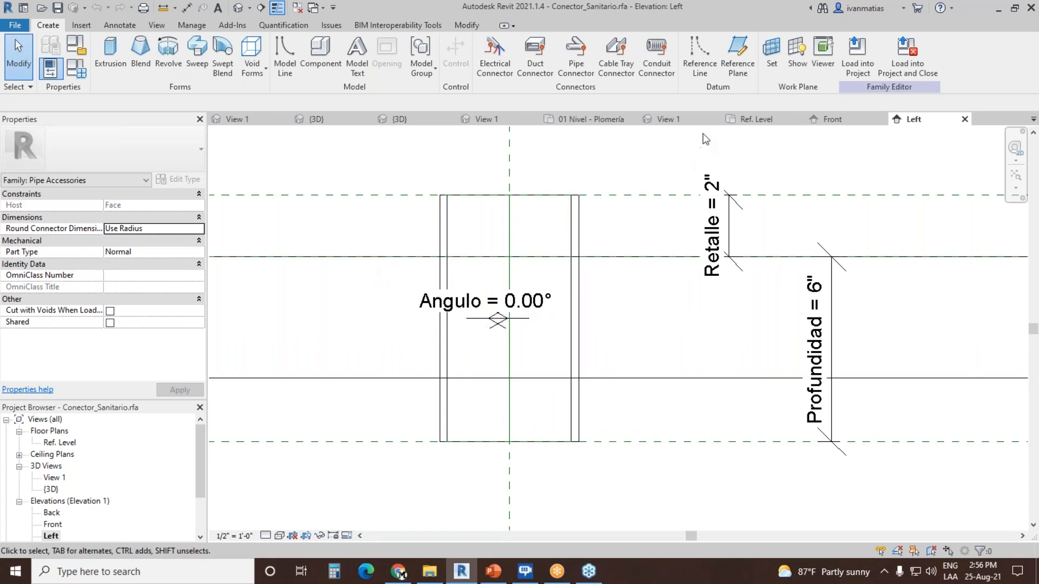
Step: Return to View 1 of the Cámara Inspección C12 family and review the lower outlet connector's properties
click(684, 116)
click(595, 118)
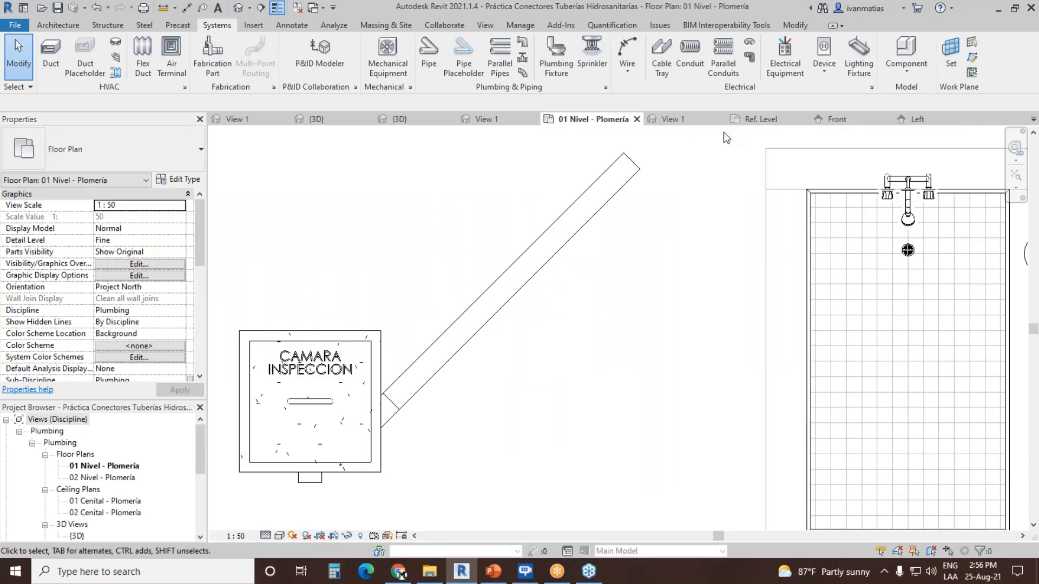
click(502, 120)
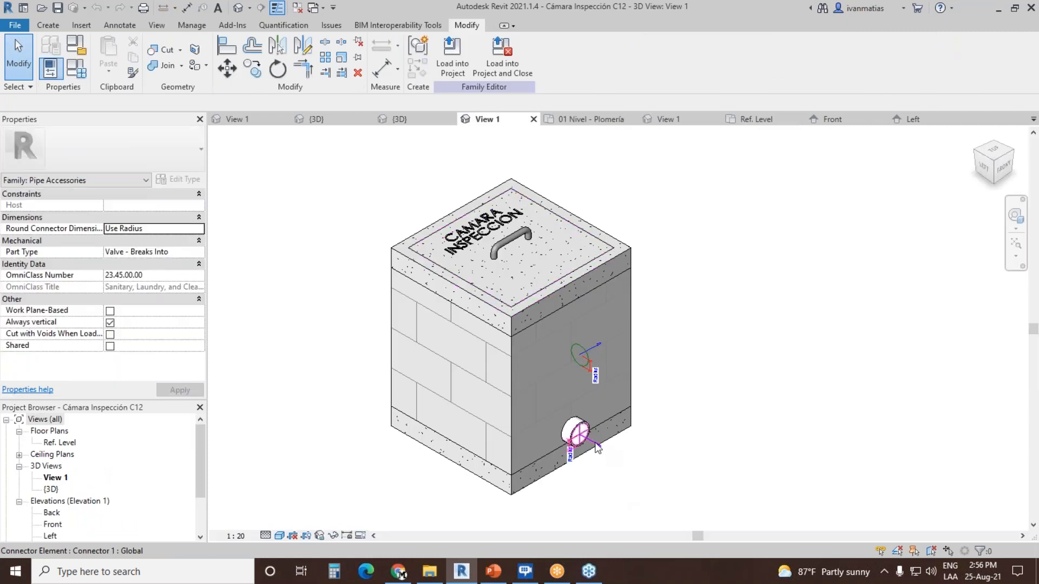
click(596, 446)
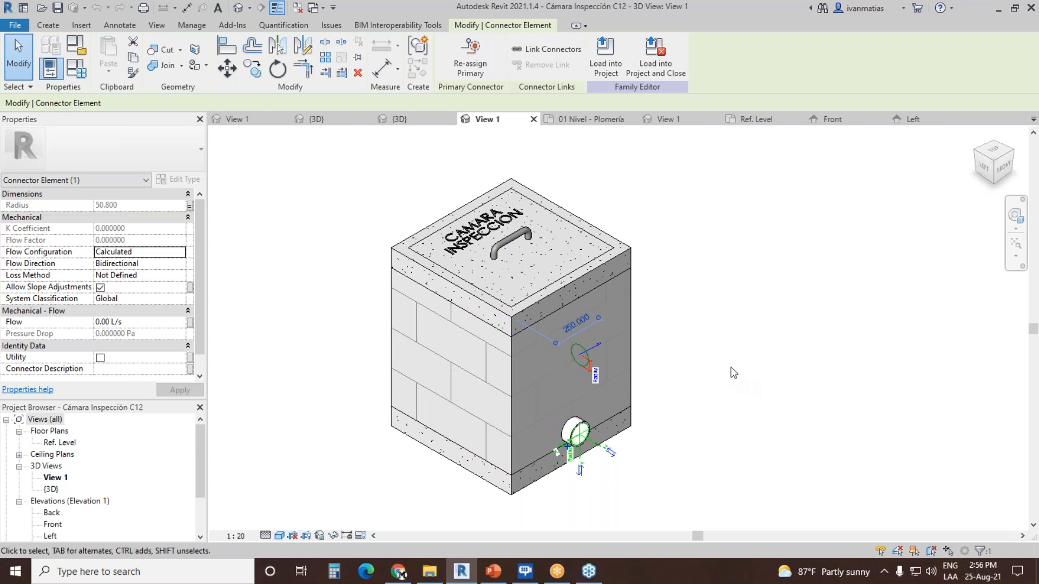
click(698, 314)
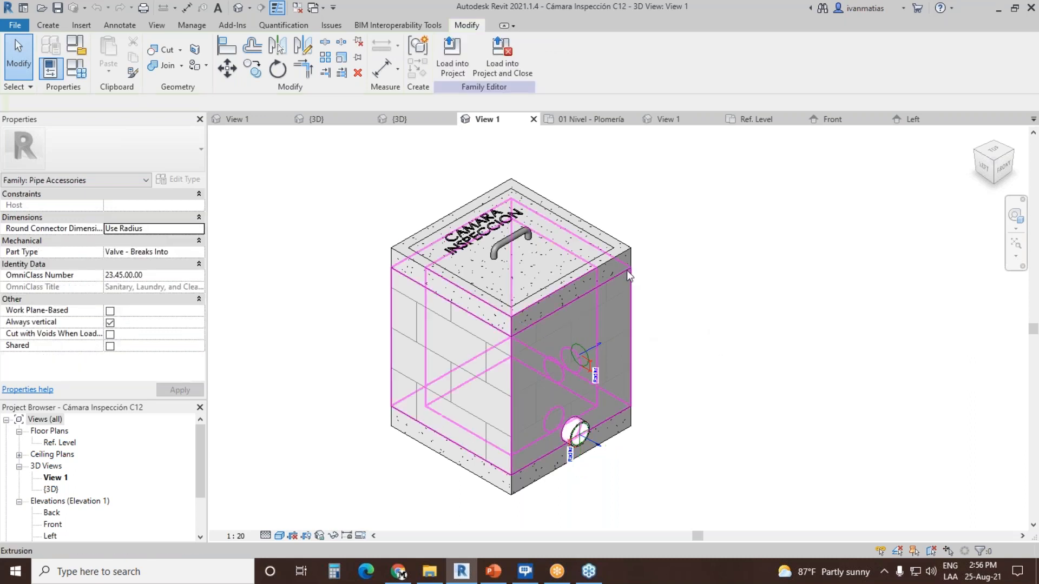